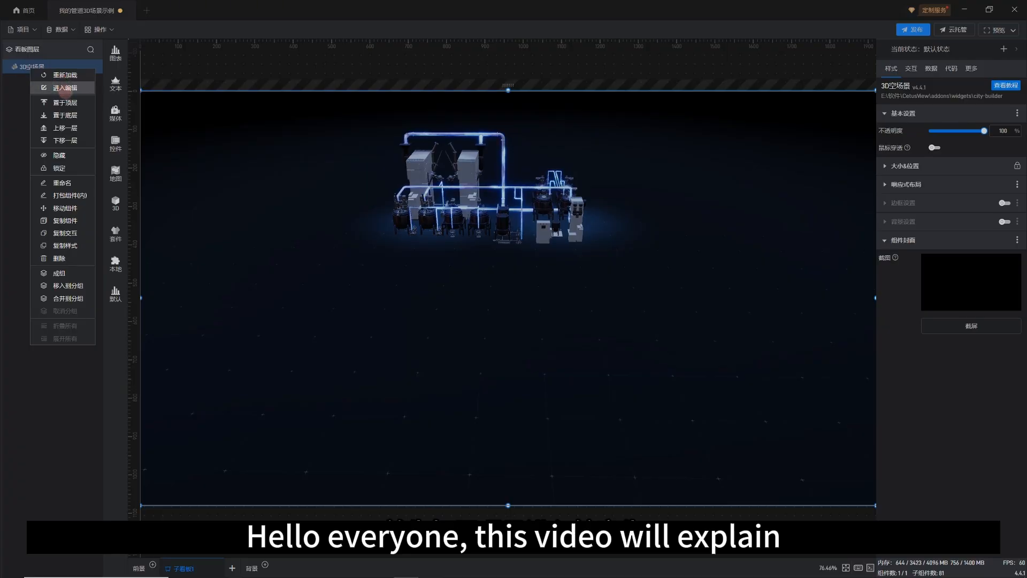
# Enter the 3D scene's editing mode and add a blue ring pipe (蓝色环形管道) from the plotting component library
pyautogui.click(65, 88)
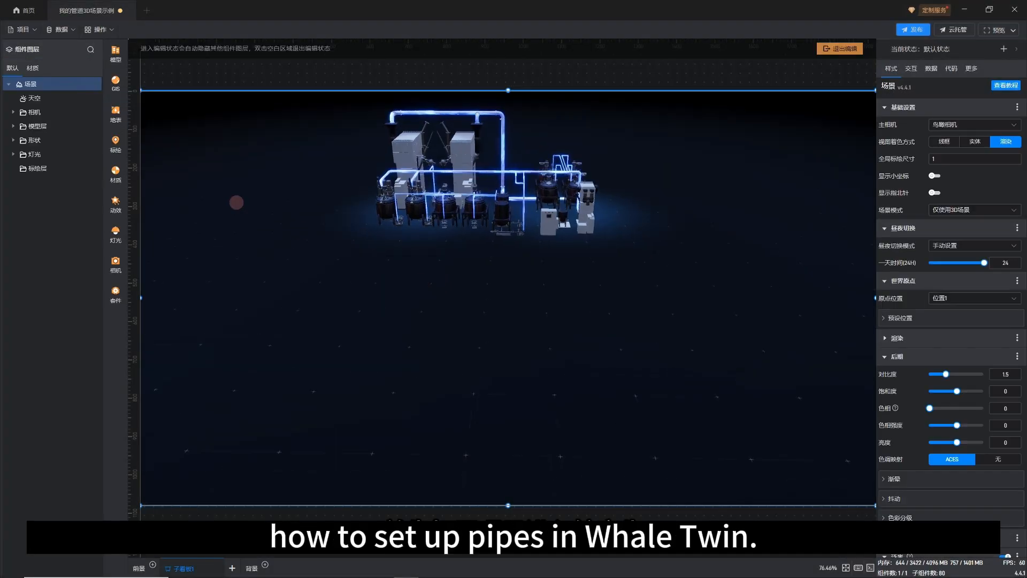
pyautogui.click(116, 148)
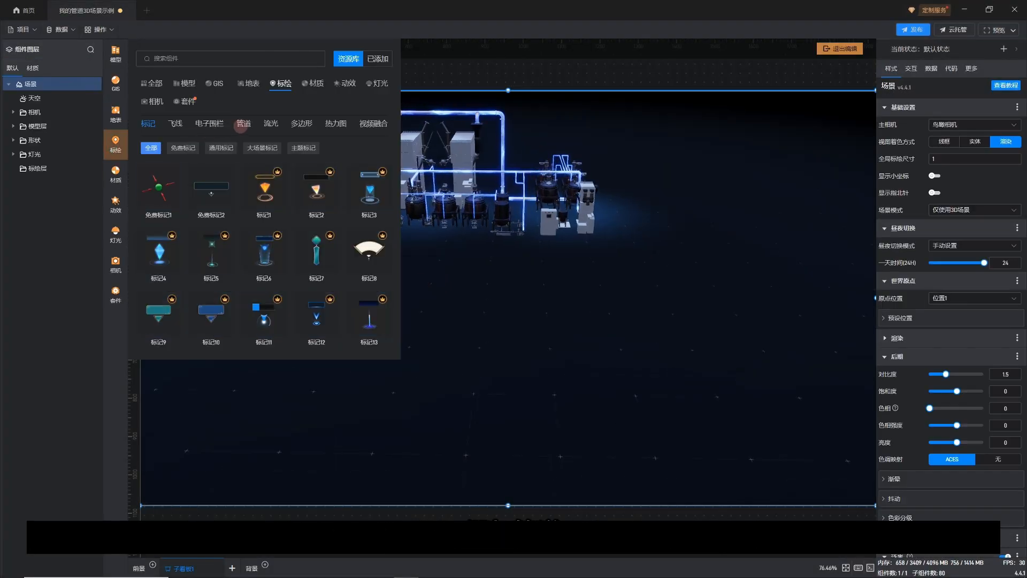
pyautogui.click(242, 124)
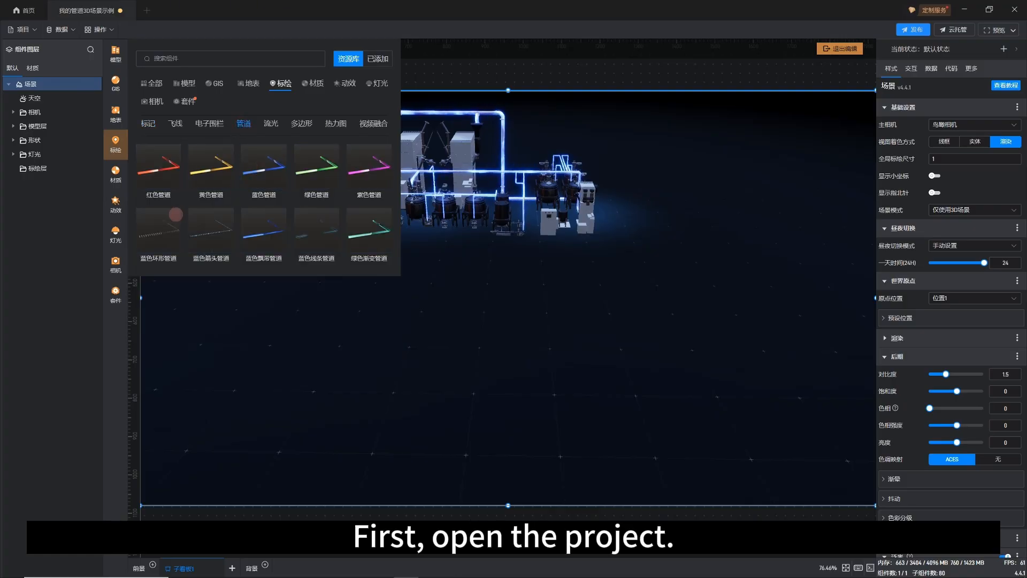
pyautogui.click(173, 217)
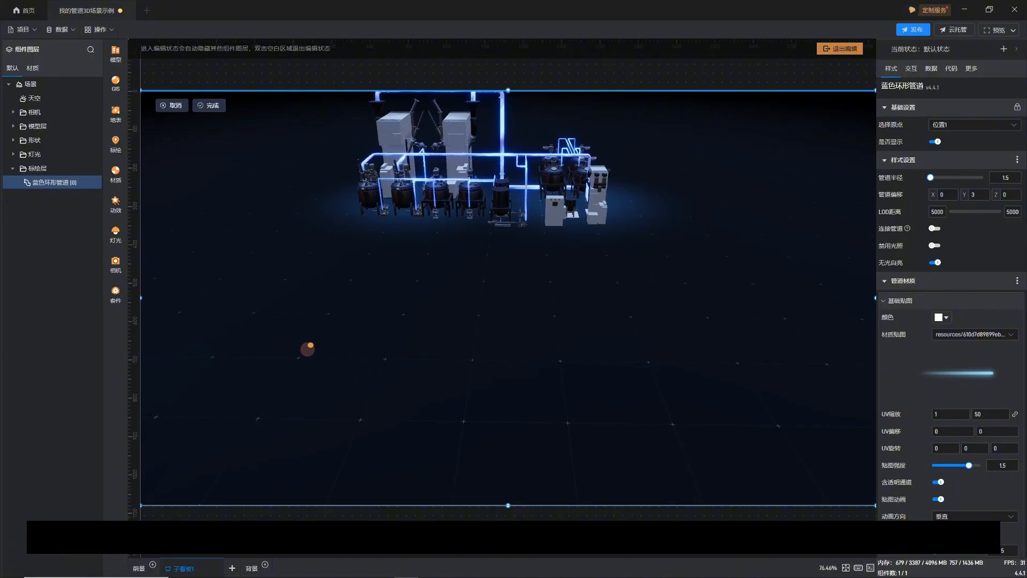
# Draw a straight two-point pipe across the ground in front of the equipment and finish it
pyautogui.click(299, 358)
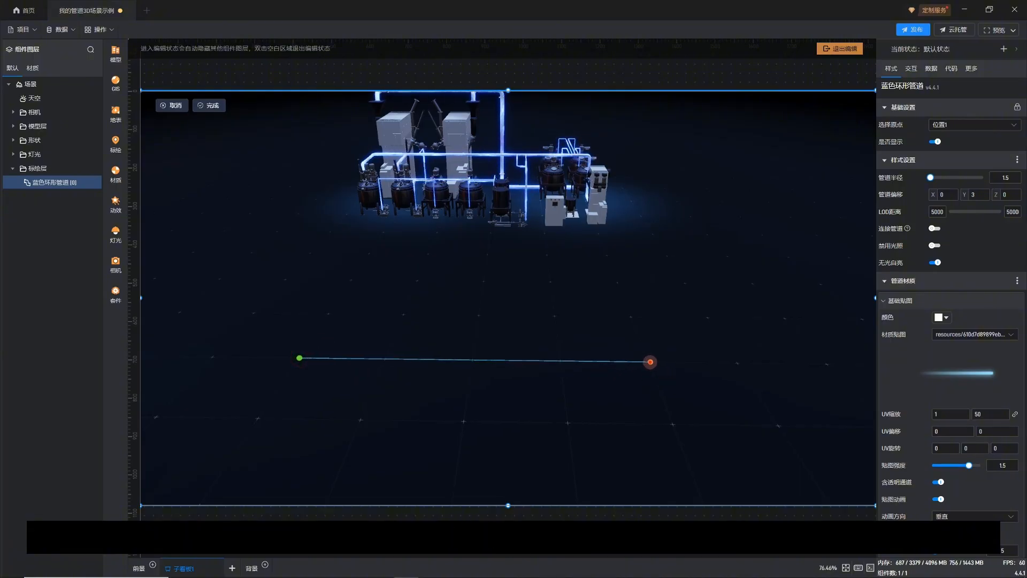
pyautogui.click(651, 362)
pyautogui.click(209, 105)
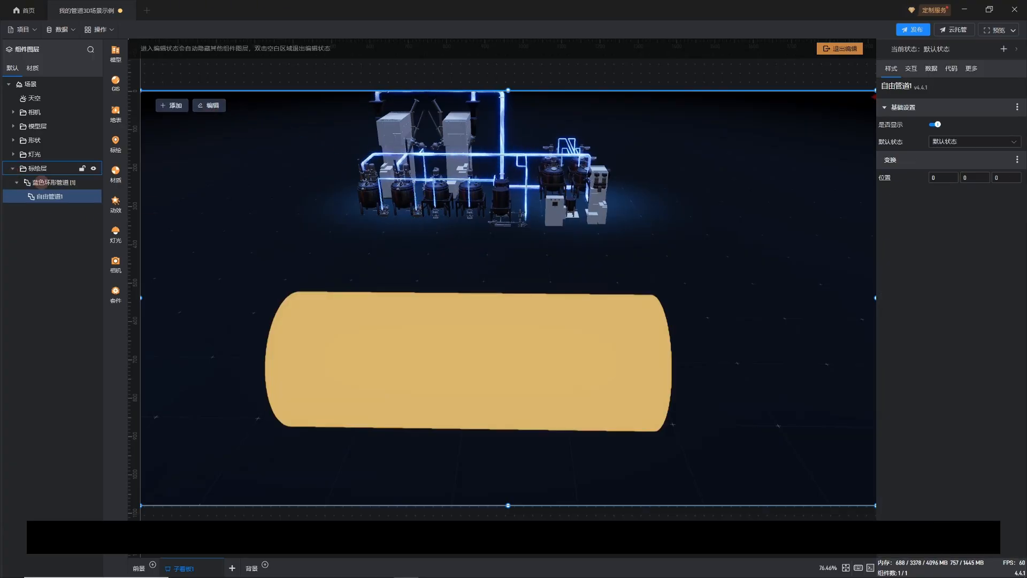
# Hide the whole blue ring pipe group and show it again
pyautogui.click(83, 182)
pyautogui.moveTo(531, 262); pyautogui.dragTo(500, 257)
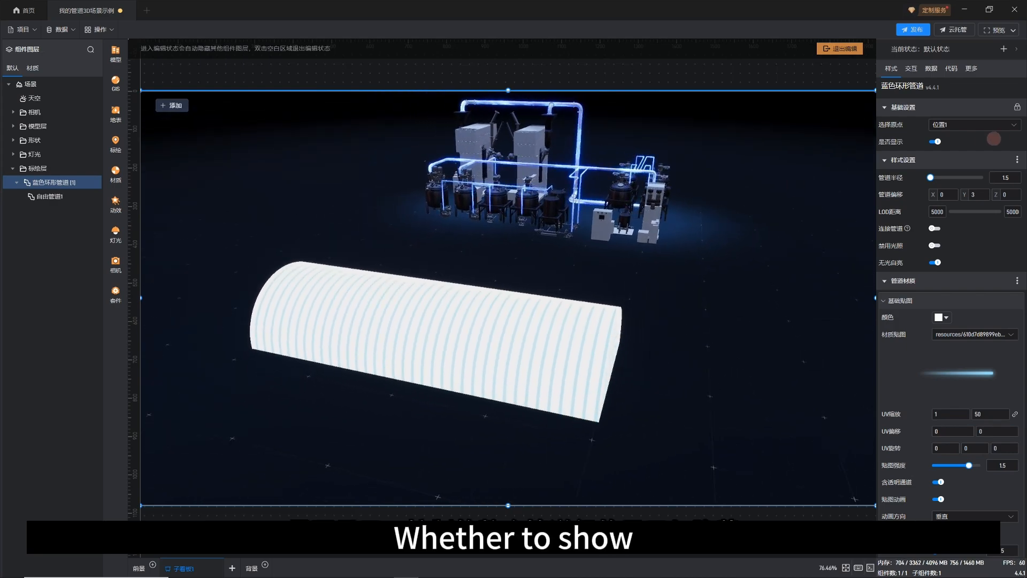
pyautogui.click(934, 141)
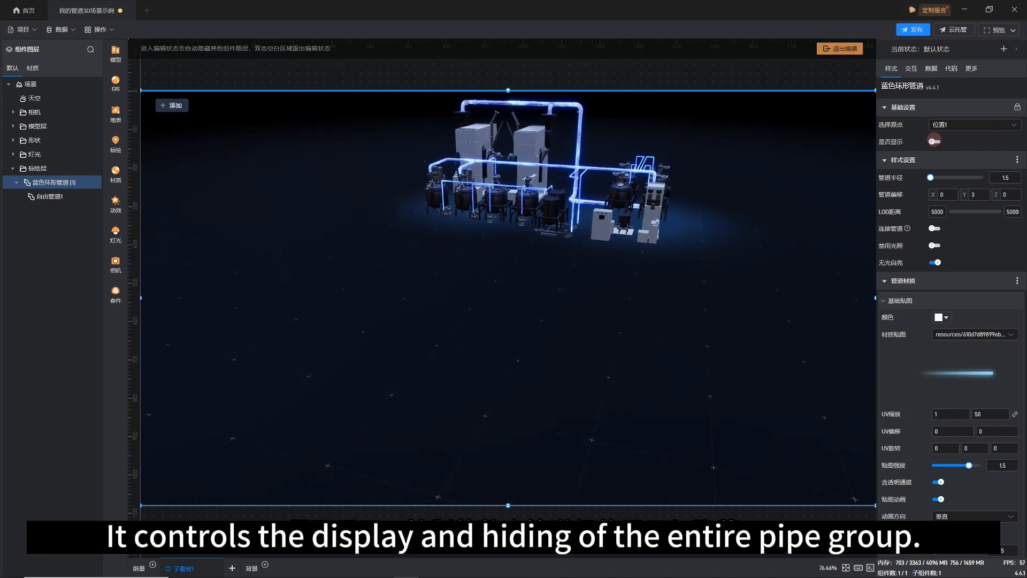
pyautogui.click(935, 142)
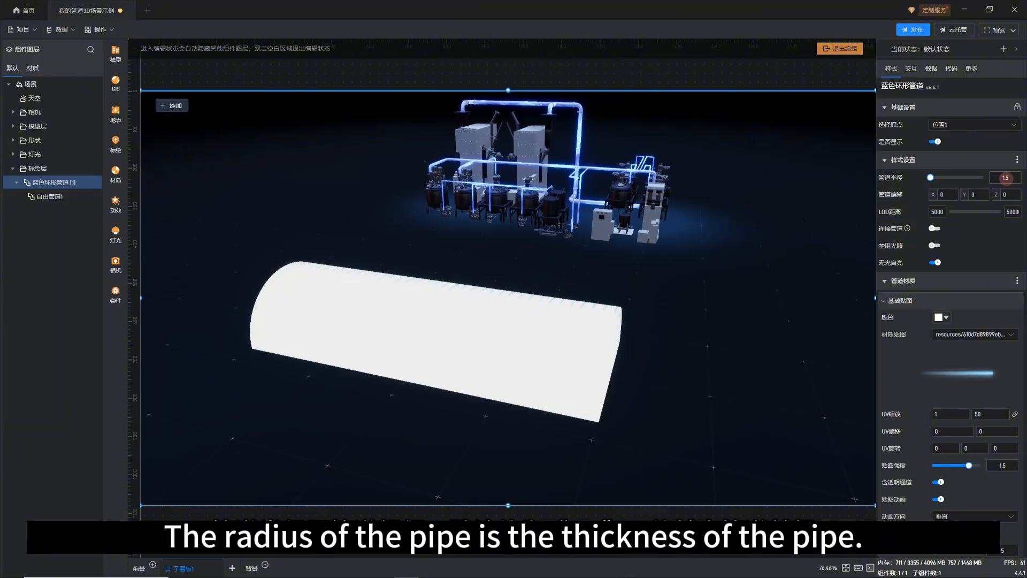
# Try thinner and thicker pipe radii for the group, then set the radius to 0.5
pyautogui.scroll(-6, 1009, 178)
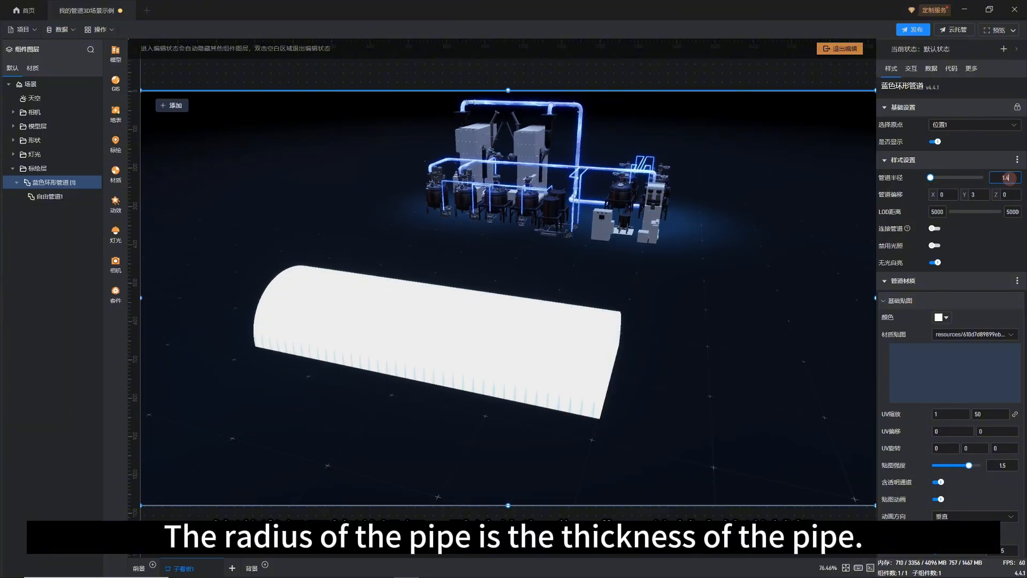
pyautogui.scroll(-4, 1006, 178)
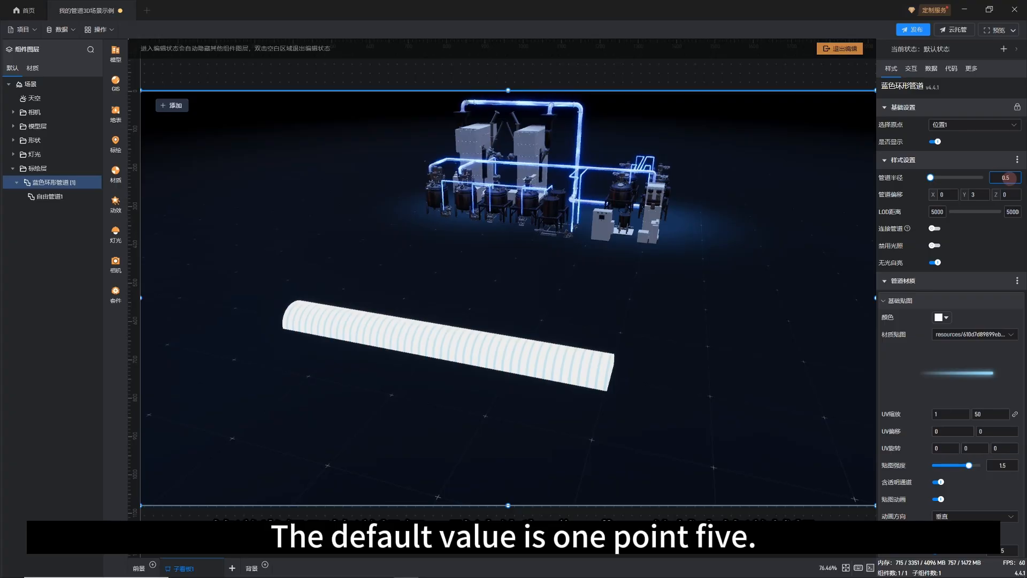
pyautogui.scroll(4, 1006, 178)
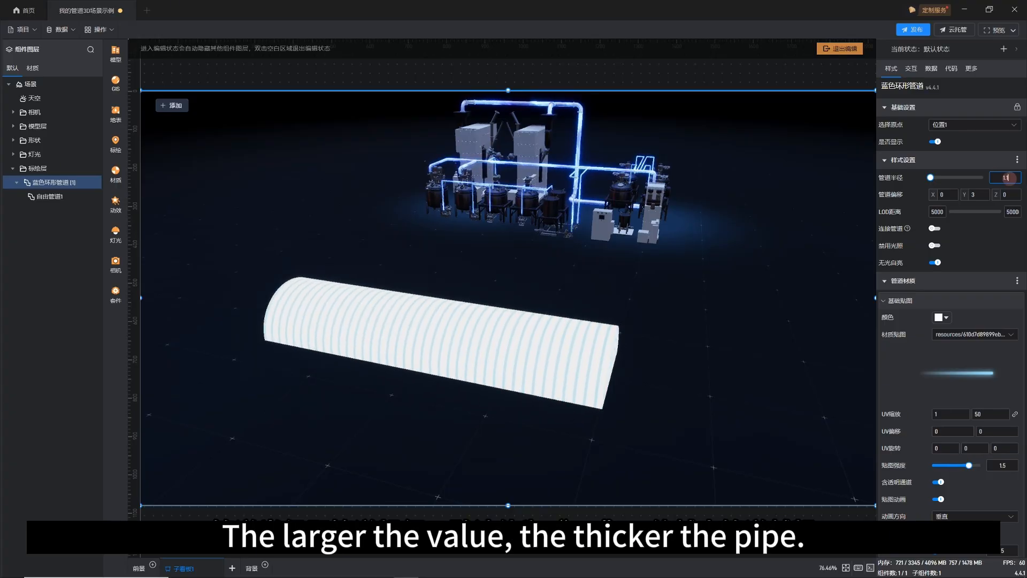
pyautogui.scroll(-2, 1006, 178)
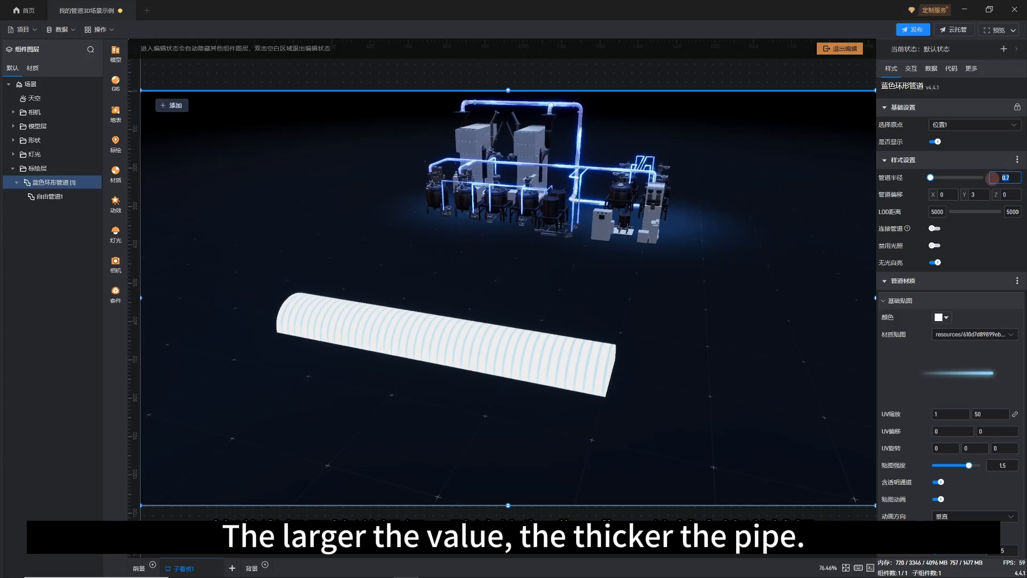
pyautogui.press('BackSpace')
pyautogui.write('5')
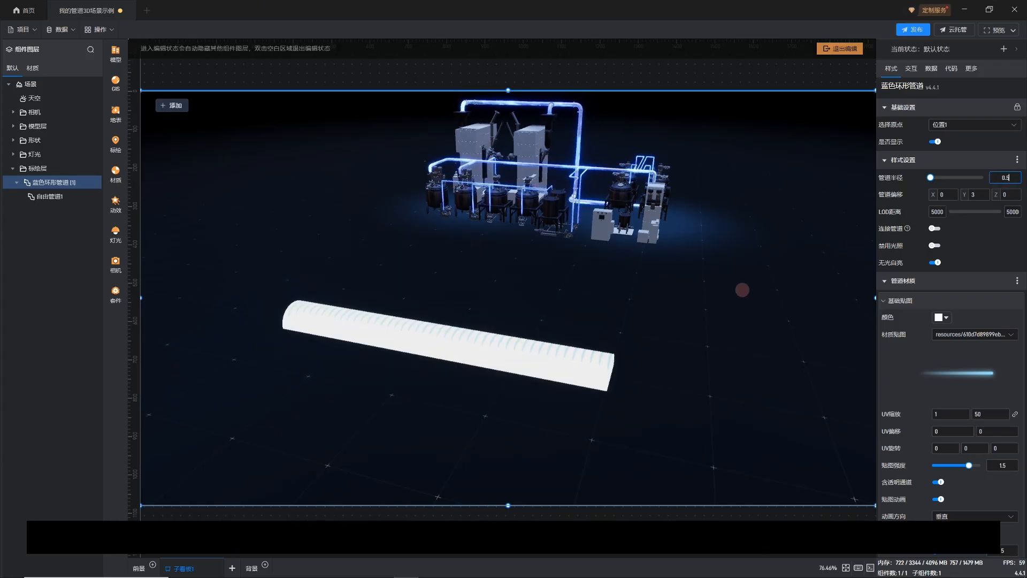
# Set the pipe group's Y offset to 0
pyautogui.moveTo(677, 307); pyautogui.dragTo(659, 298)
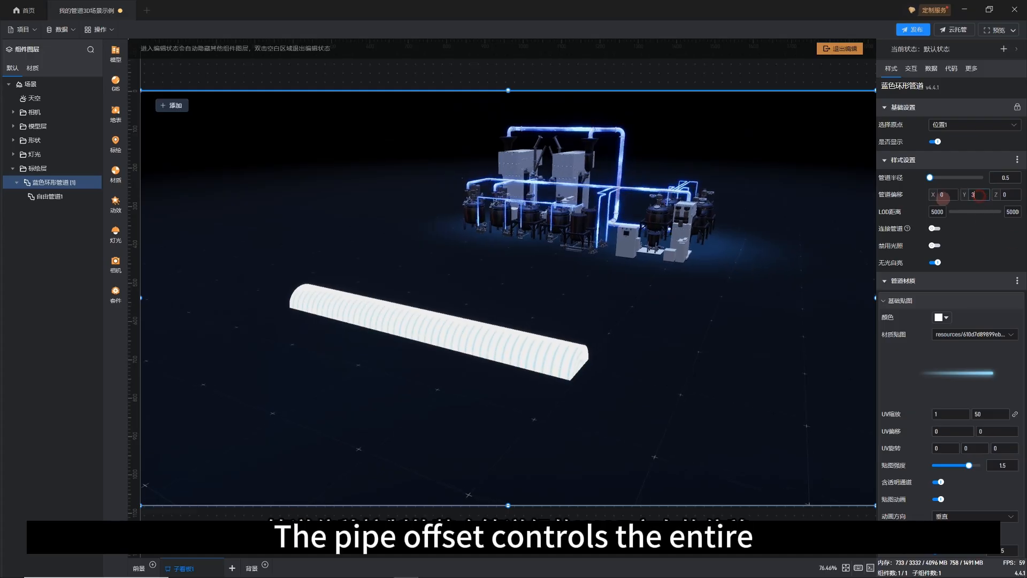
pyautogui.write('0')
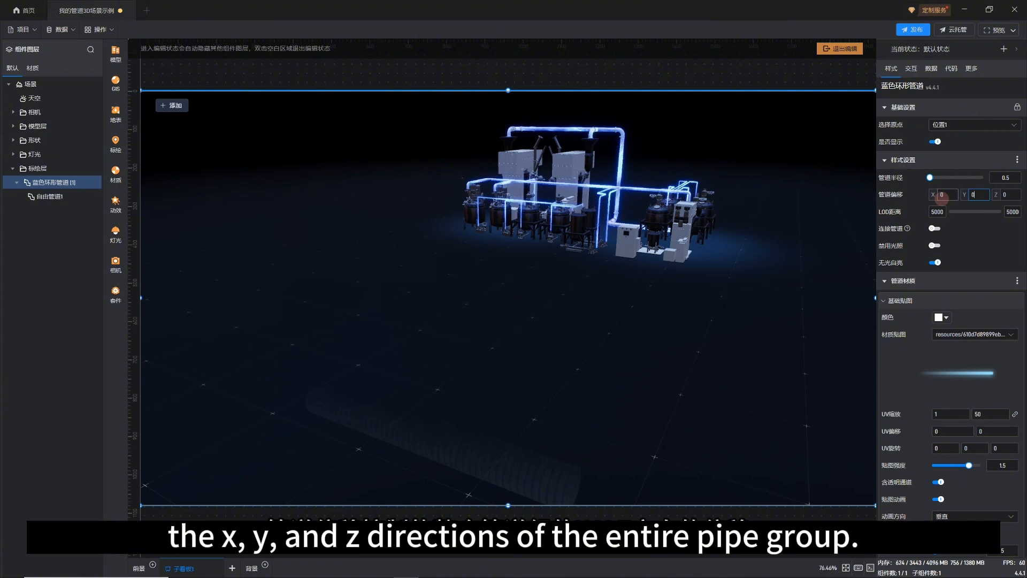
pyautogui.click(929, 200)
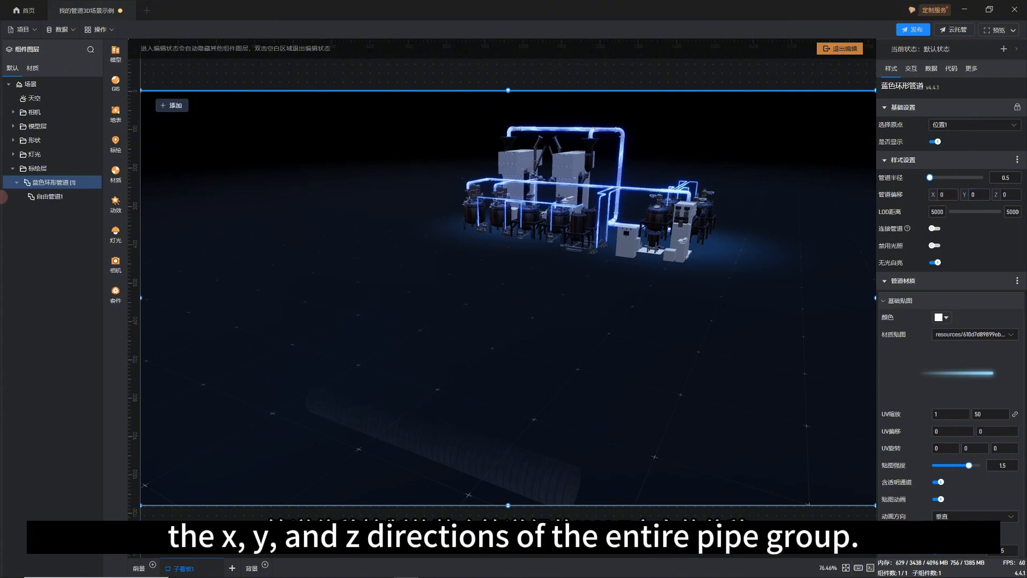
# Edit the individual pipe's points and raise its start point, setting that point's Y position to 0
pyautogui.click(49, 197)
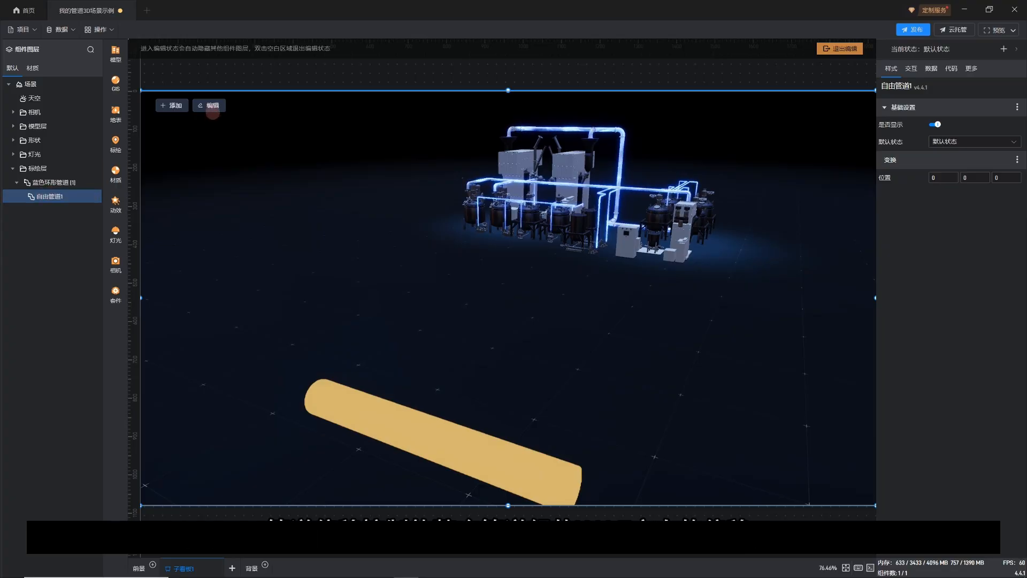
pyautogui.click(210, 105)
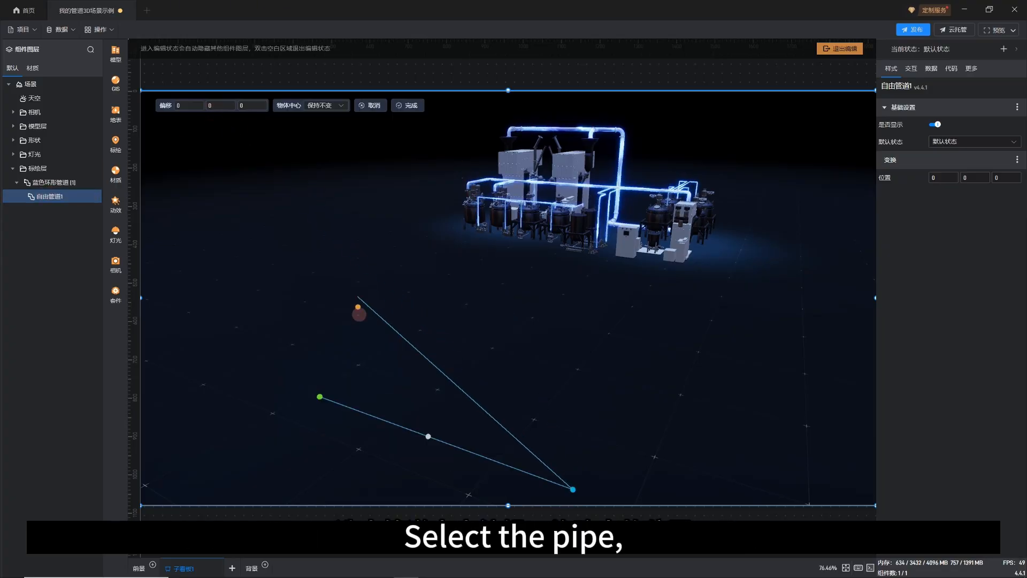
pyautogui.rightClick(358, 315)
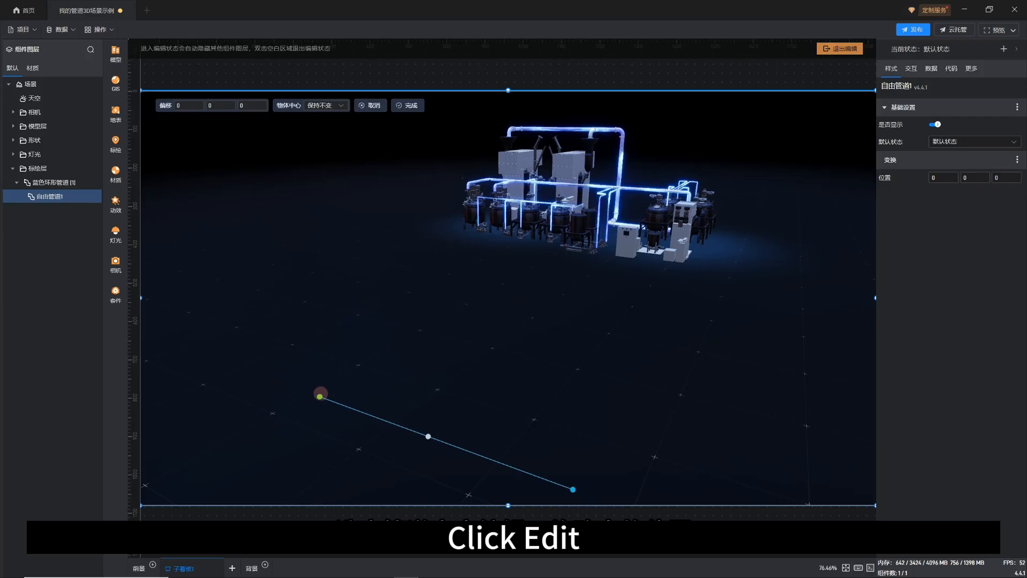
pyautogui.click(320, 396)
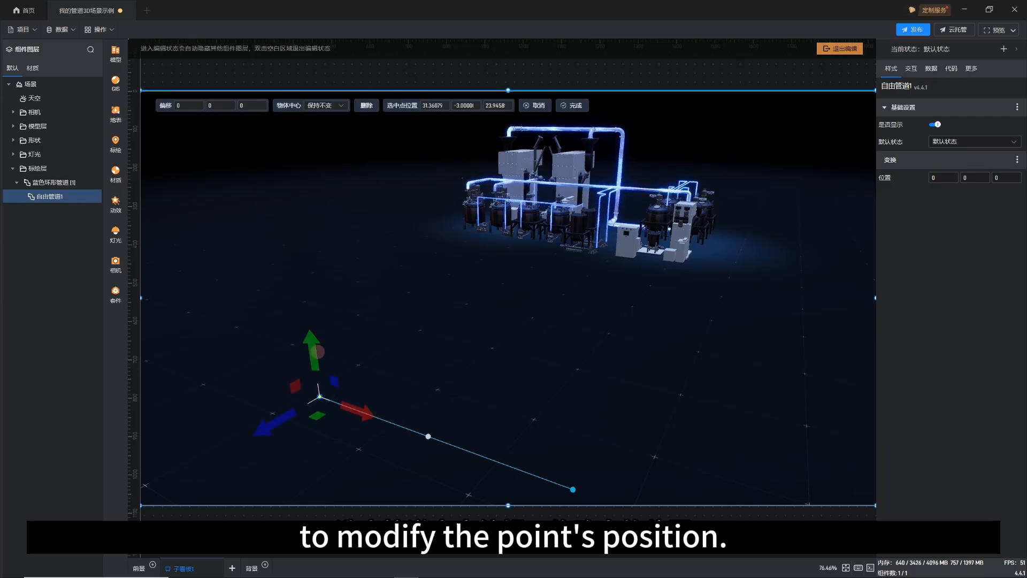
pyautogui.moveTo(315, 344); pyautogui.dragTo(309, 266)
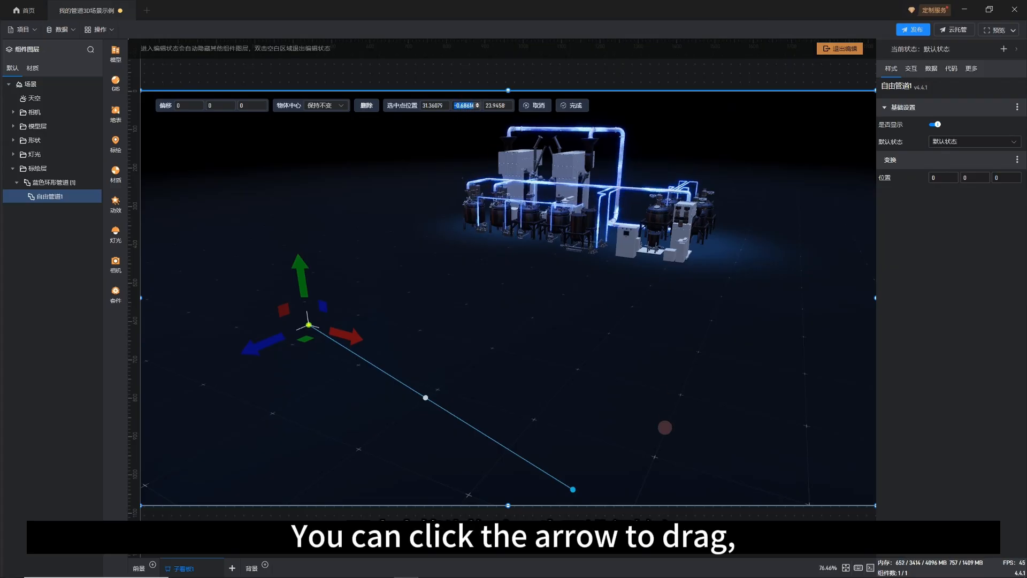
pyautogui.write('0')
# Set the Y position of the pipe's end point to 0 and finish the point editing
pyautogui.moveTo(614, 433); pyautogui.dragTo(605, 401, button='right')
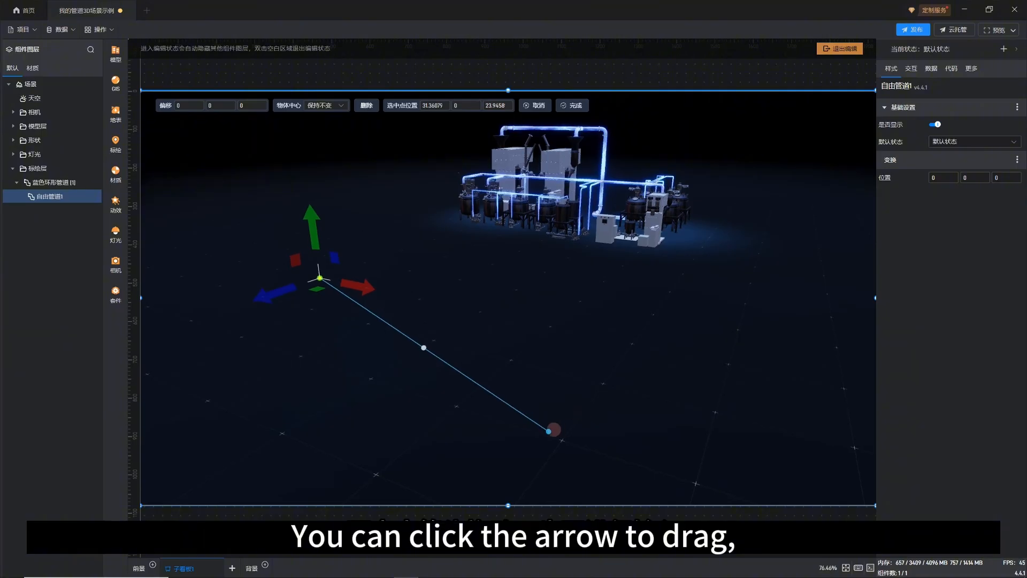
pyautogui.click(548, 431)
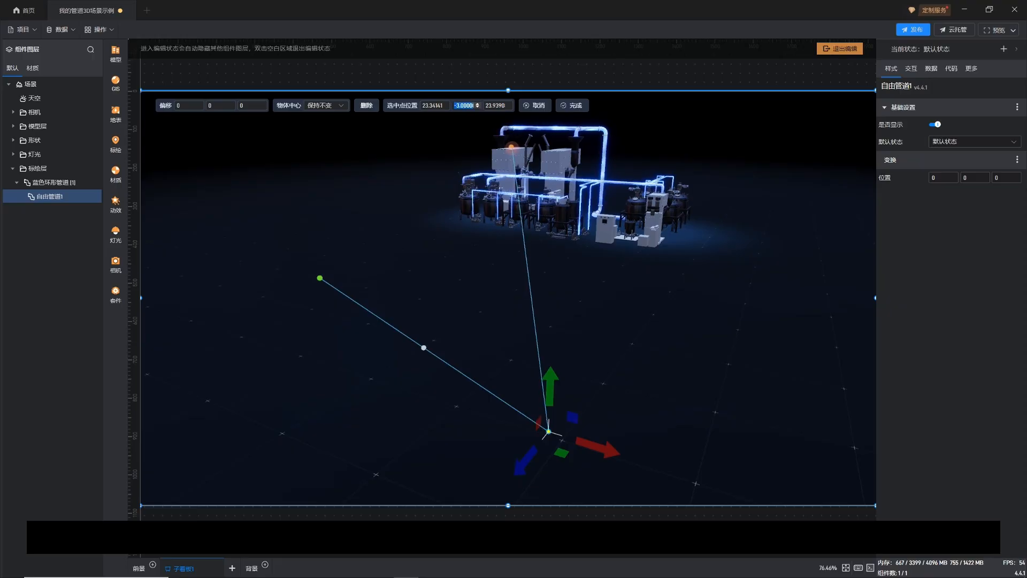
pyautogui.write('0')
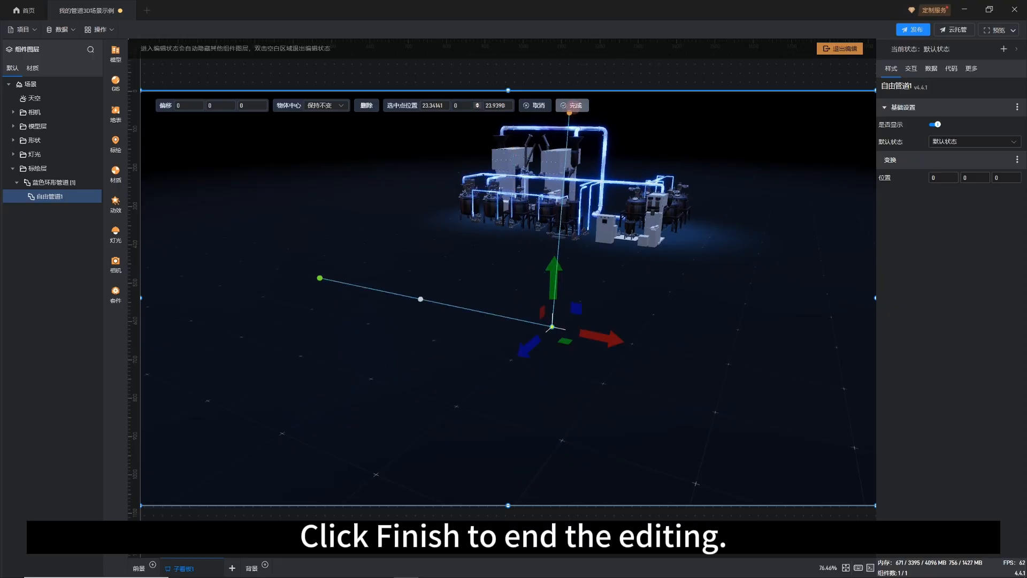
pyautogui.click(571, 105)
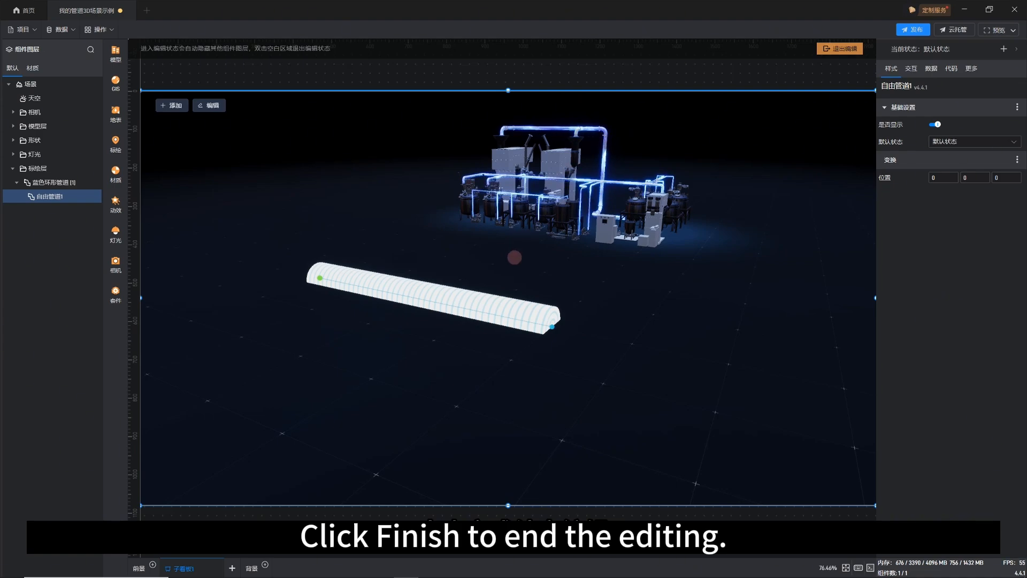
# Set the blue ring pipe group's LOD distances to 50 and 200
pyautogui.scroll(1, 527, 284)
pyautogui.moveTo(508, 240); pyautogui.dragTo(492, 236)
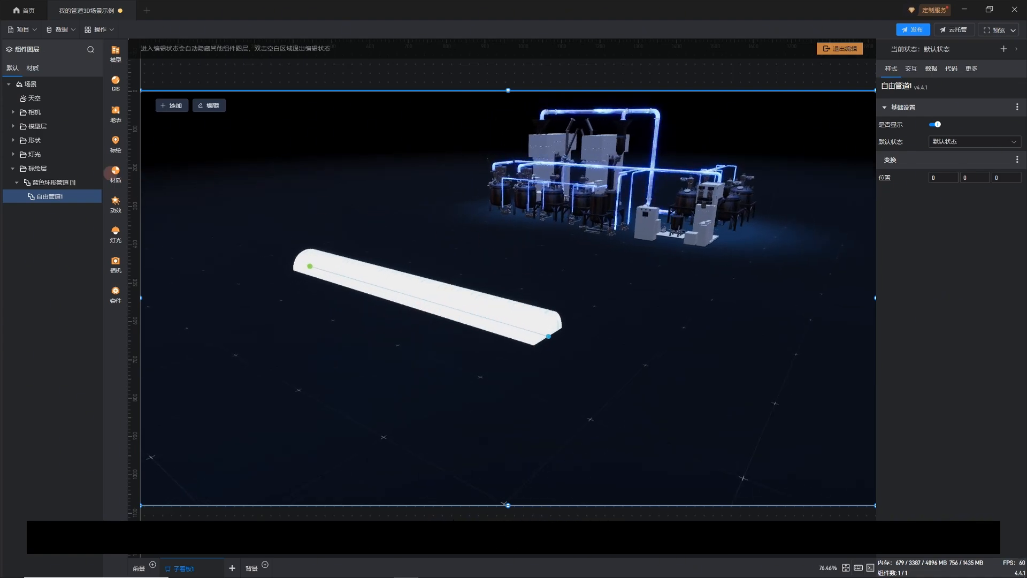
pyautogui.click(48, 182)
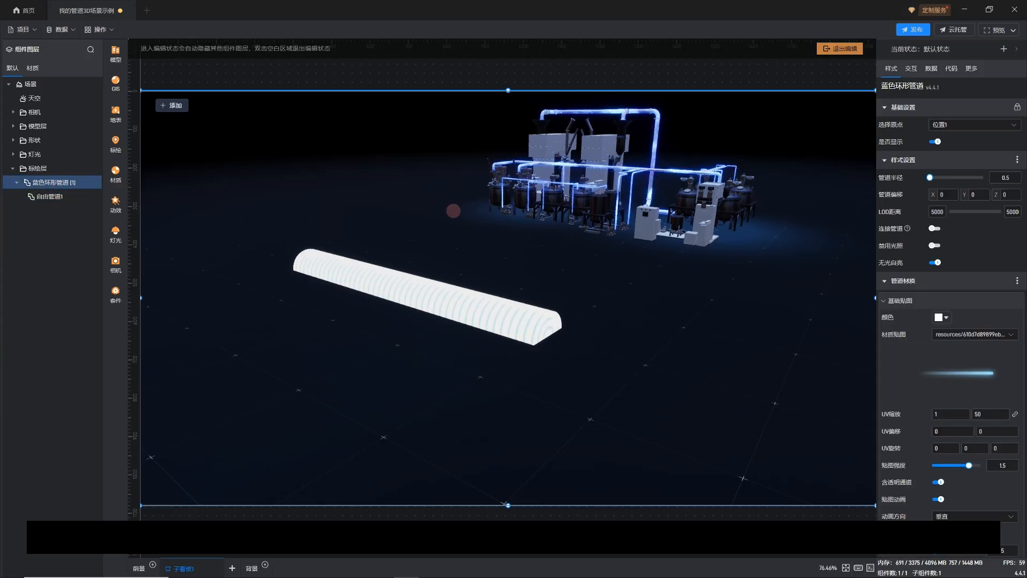
pyautogui.scroll(3, 466, 213)
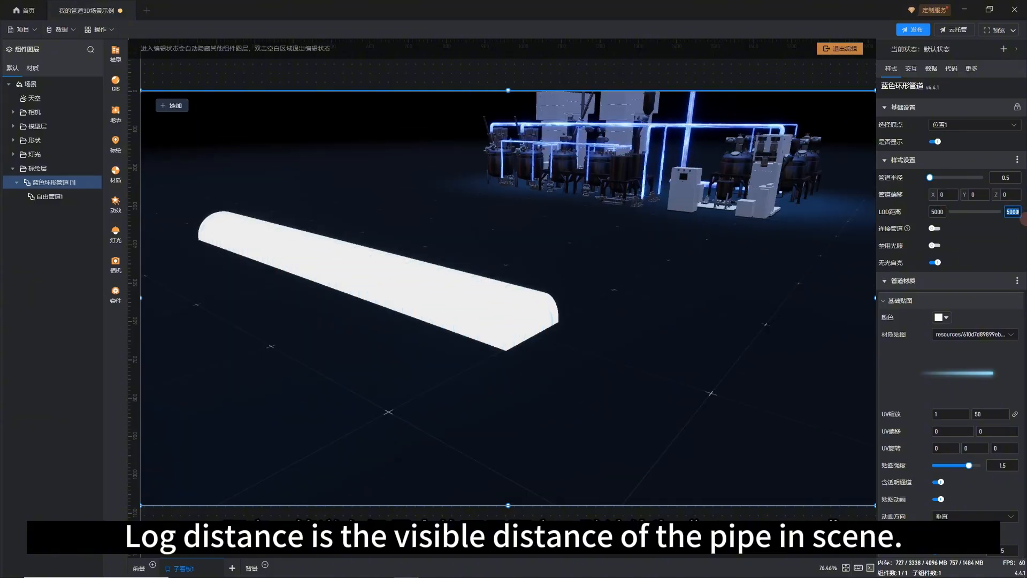
pyautogui.write('20000')
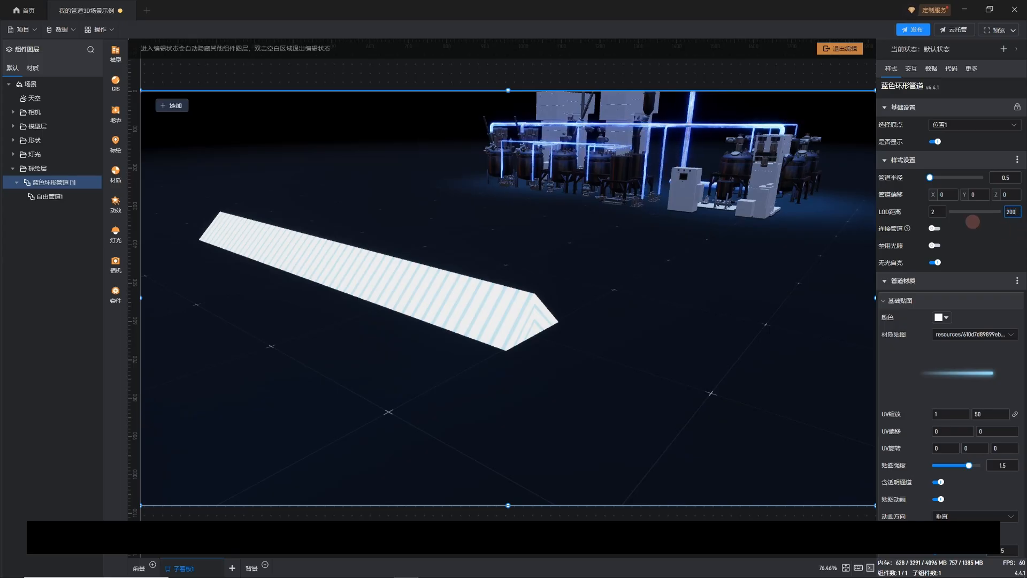
pyautogui.click(937, 212)
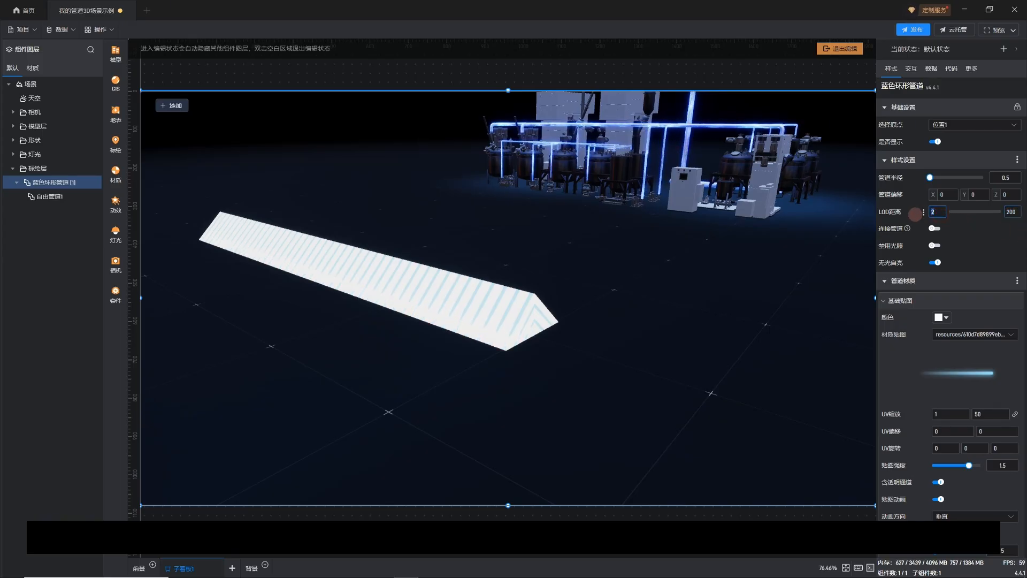
pyautogui.write('50')
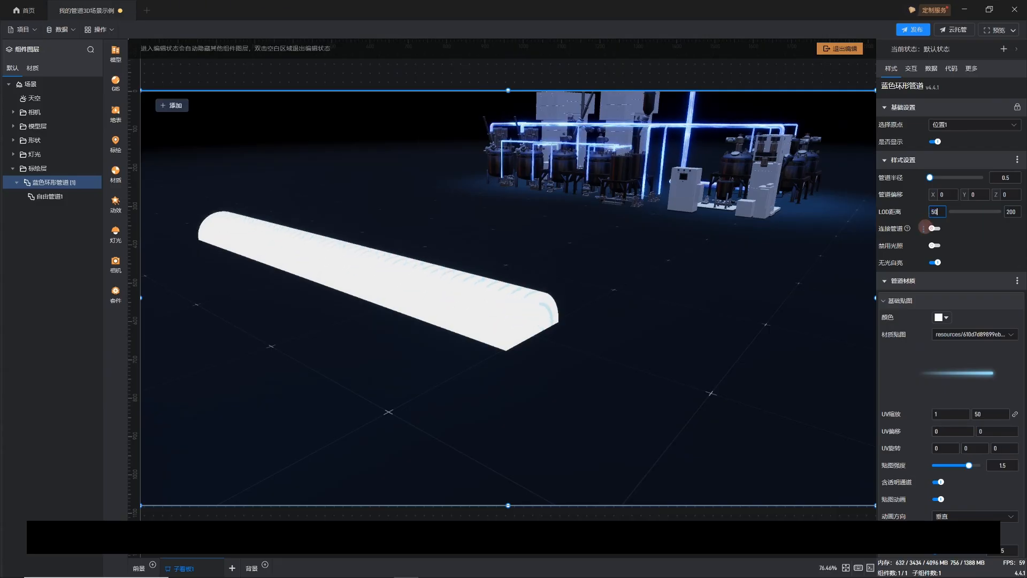
# Compare the pipe's level of detail from near and far viewing distances
pyautogui.scroll(-5, 568, 309)
pyautogui.scroll(-3, 535, 307)
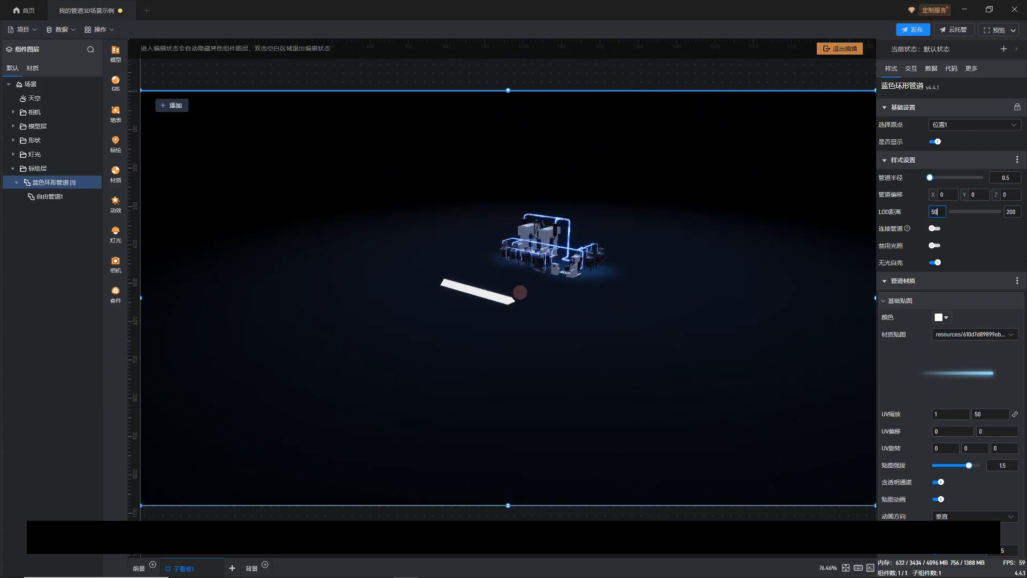
pyautogui.scroll(3, 520, 314)
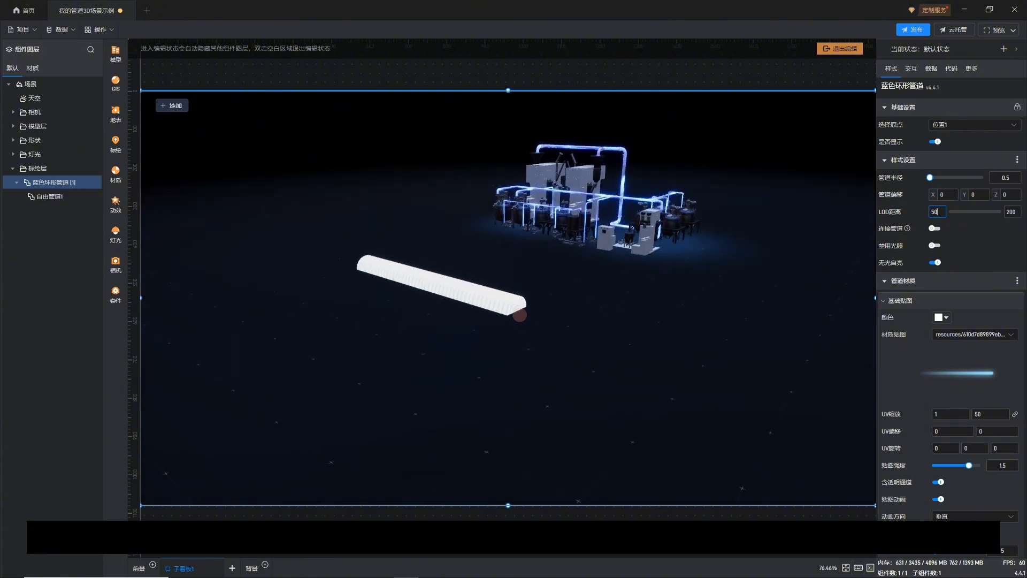
pyautogui.scroll(-5, 519, 314)
pyautogui.scroll(-2, 520, 314)
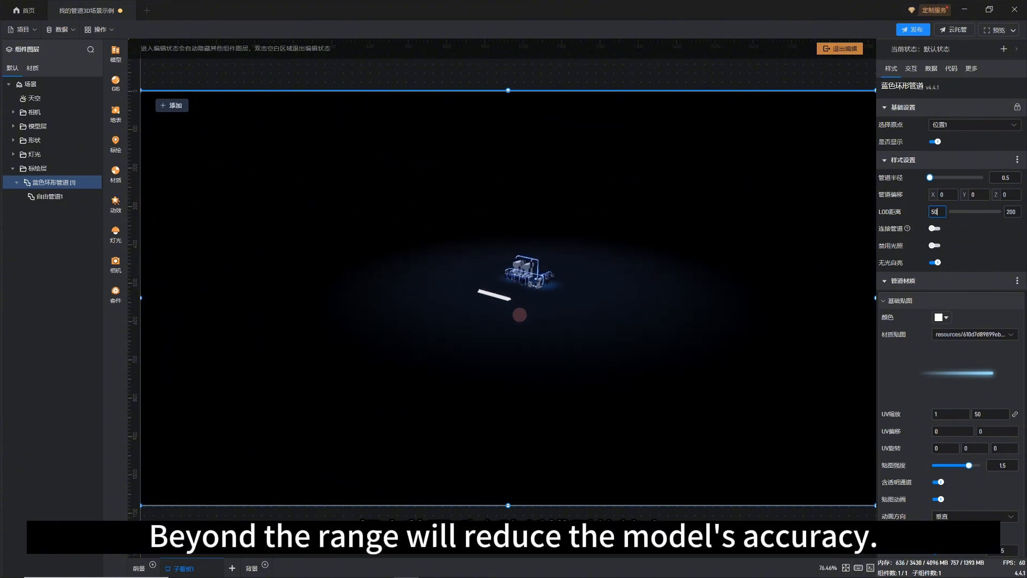
# Inspect the pipe's shape close up and from far away, from a different viewing angle
pyautogui.scroll(5, 519, 314)
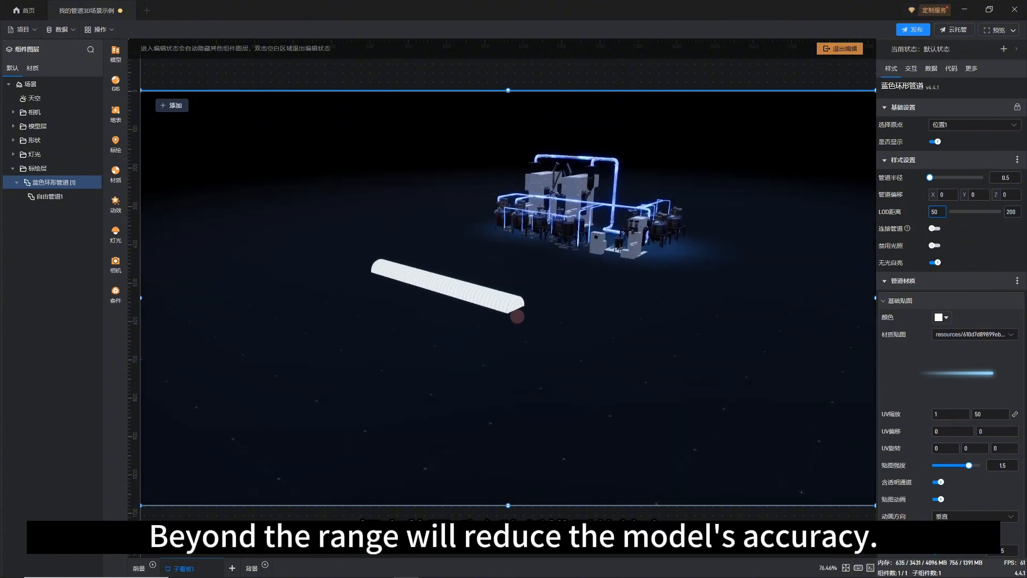
pyautogui.moveTo(517, 315); pyautogui.dragTo(461, 317)
pyautogui.scroll(-1, 461, 316)
pyautogui.scroll(-2, 461, 316)
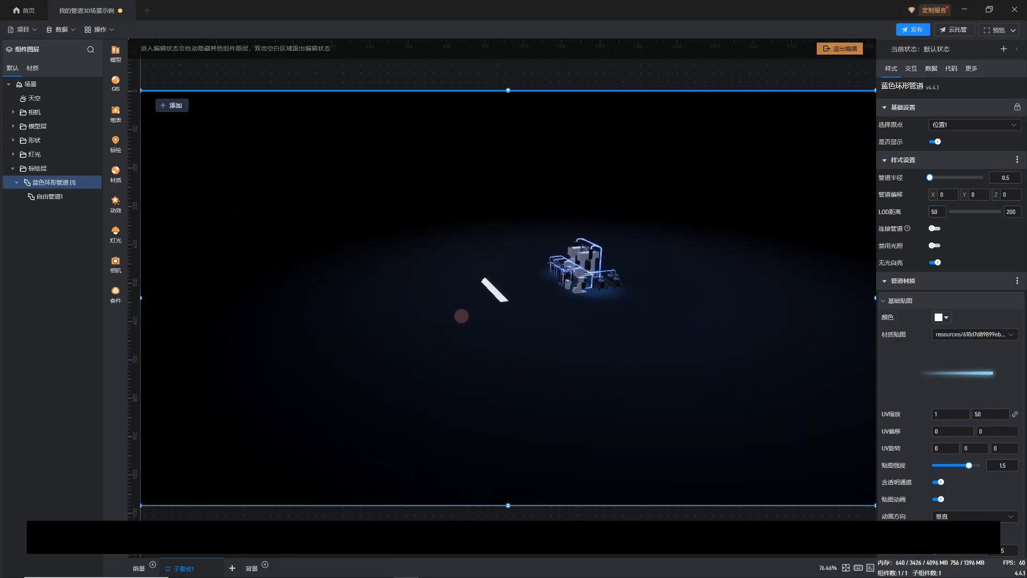
pyautogui.scroll(5, 482, 310)
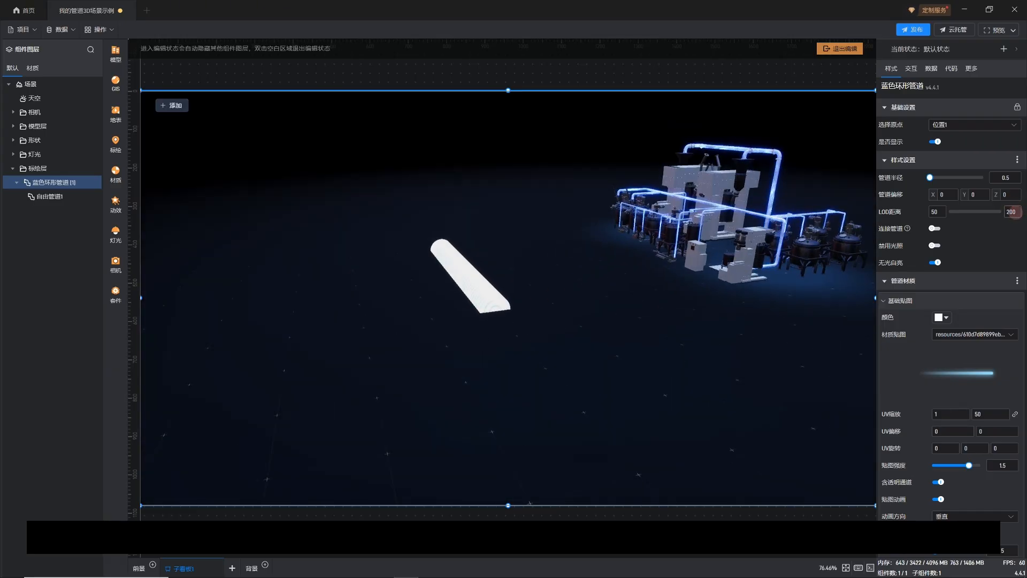
# Set the blue ring pipe group's LOD distances to 1000 and 5000
pyautogui.write('50')
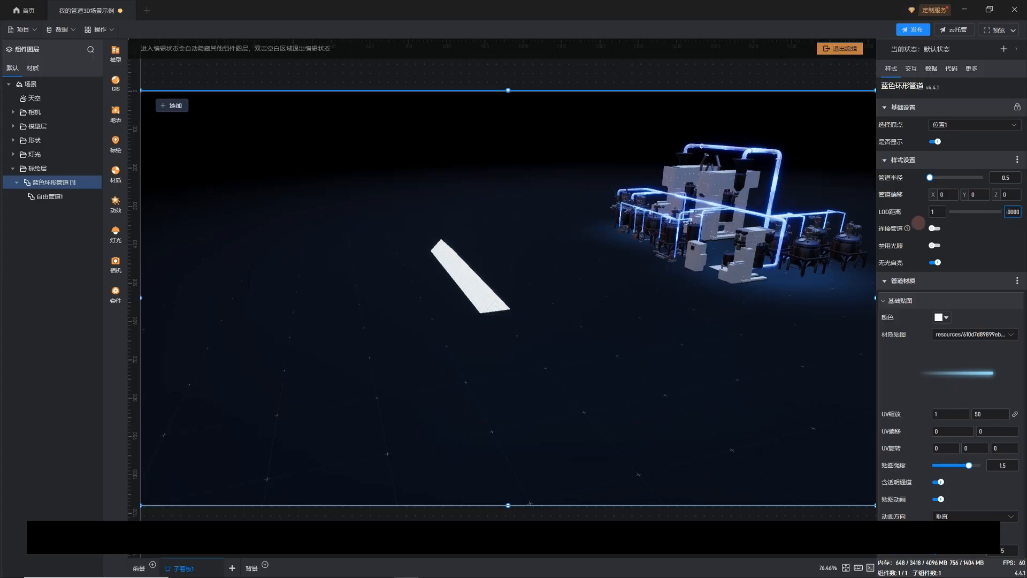
pyautogui.scroll(3, 475, 304)
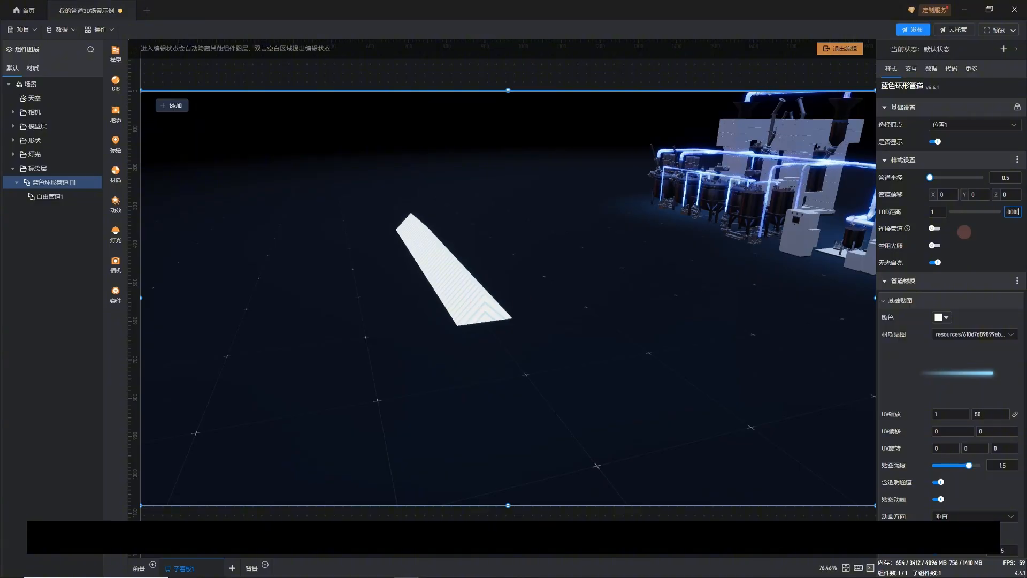
pyautogui.click(937, 212)
pyautogui.write('000')
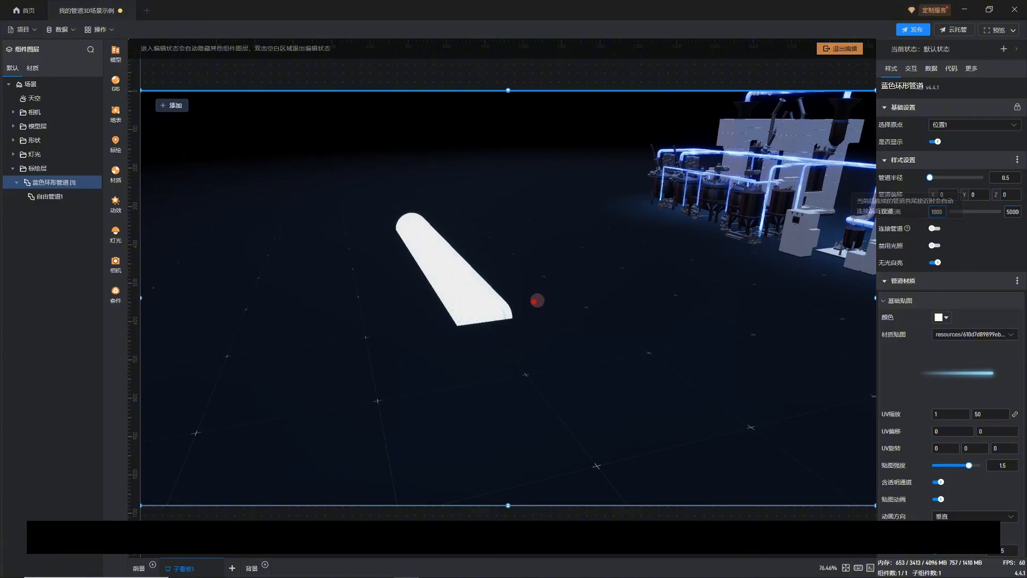
pyautogui.moveTo(536, 300); pyautogui.dragTo(584, 300)
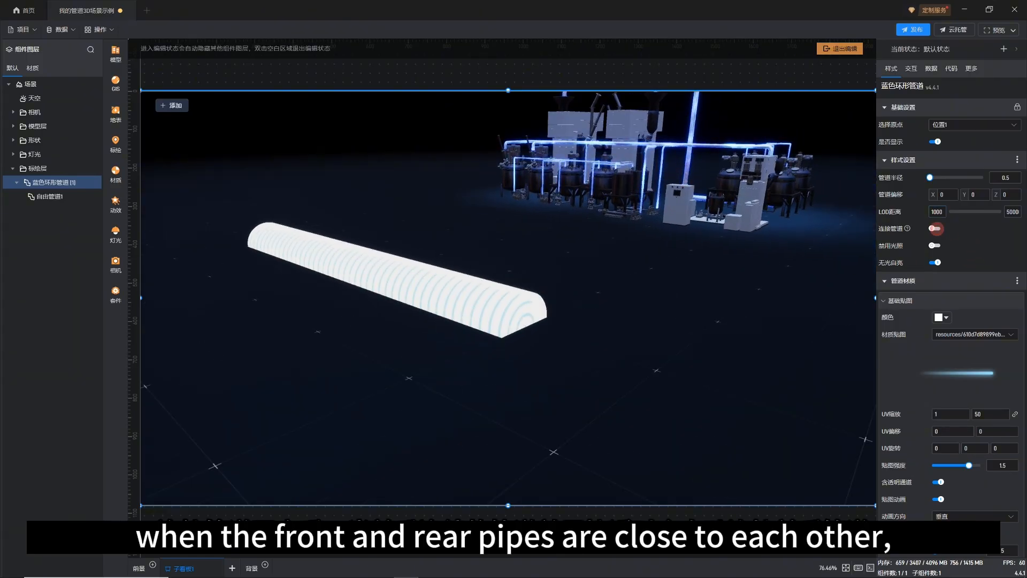
# Enable pipe connection for the group and draw a second straight pipe starting at the end of the existing pipe
pyautogui.click(935, 229)
pyautogui.moveTo(889, 231)
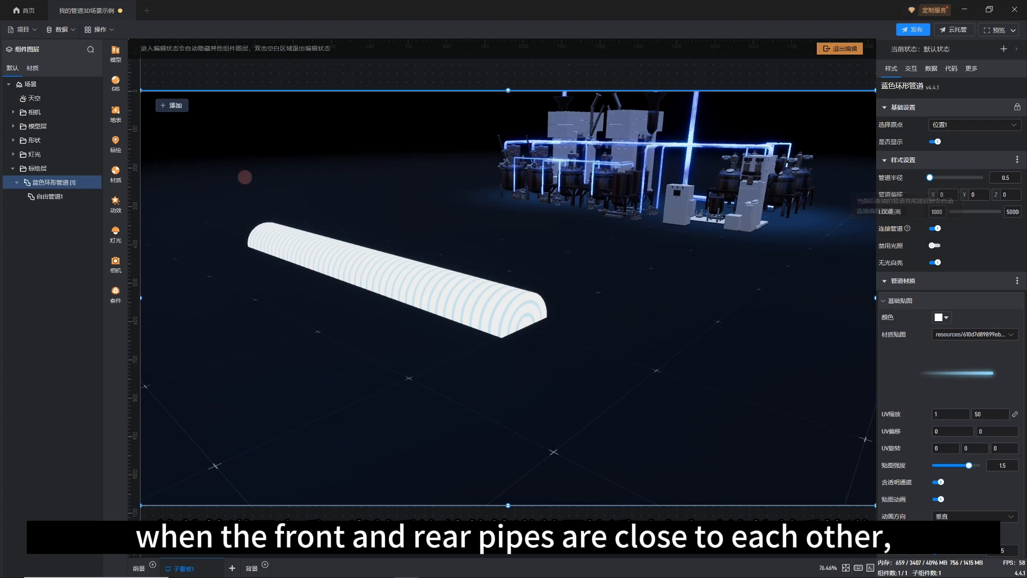
pyautogui.click(175, 106)
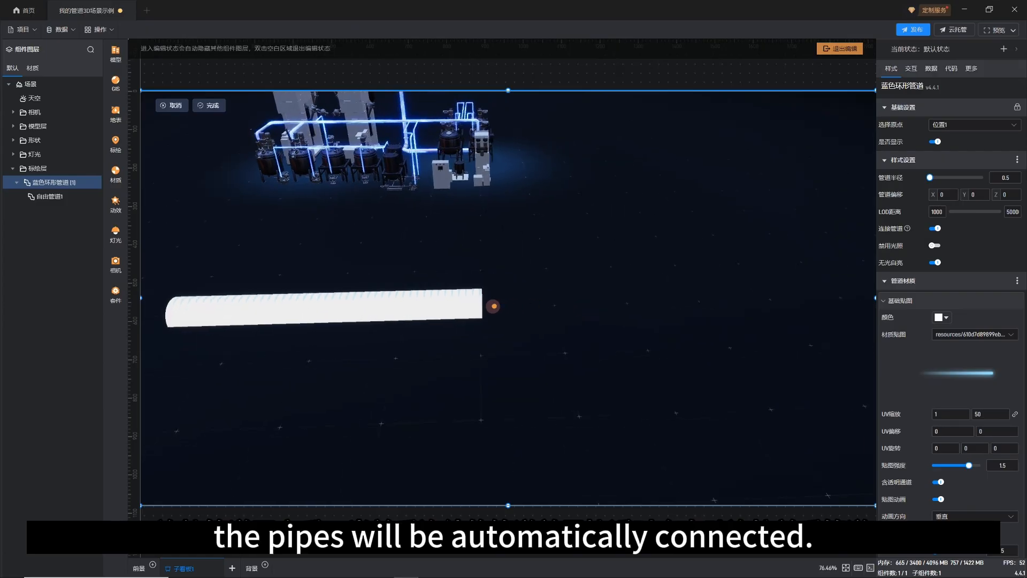
pyautogui.click(486, 306)
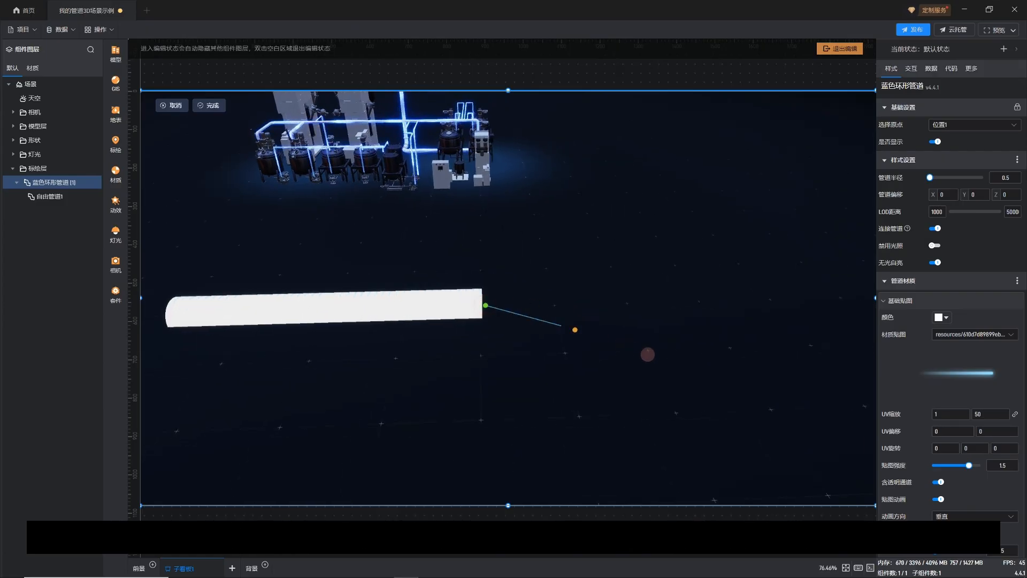
pyautogui.click(716, 378)
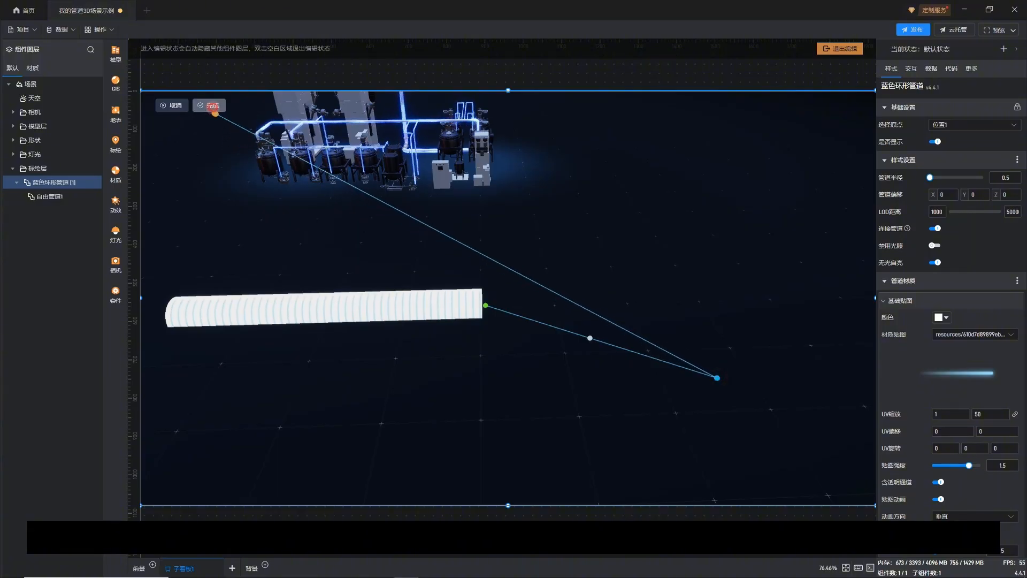
pyautogui.click(209, 105)
pyautogui.scroll(2, 541, 287)
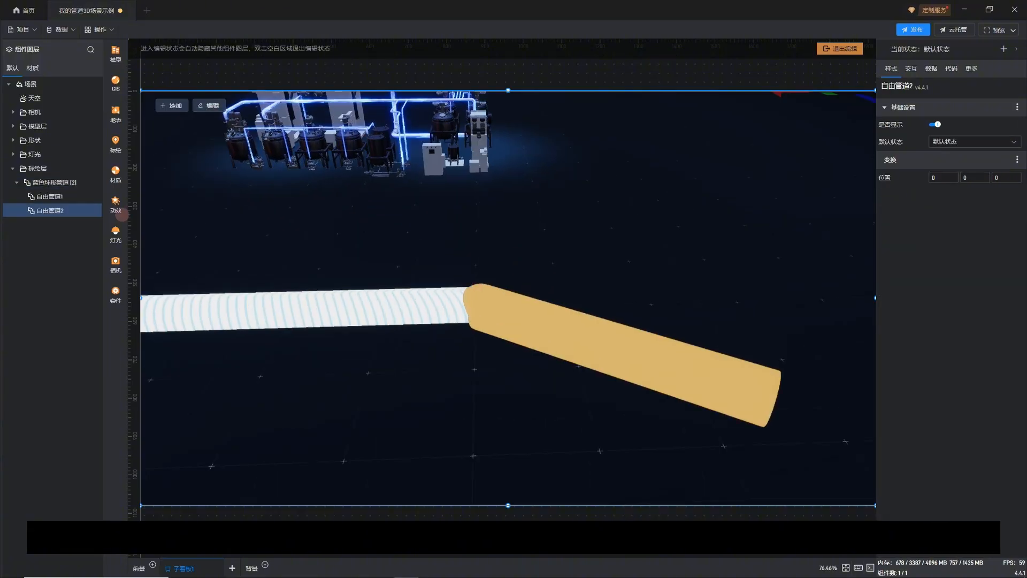
# Select the blue ring pipe group and compare the joint with pipe connection on and off, leaving it off
pyautogui.click(54, 182)
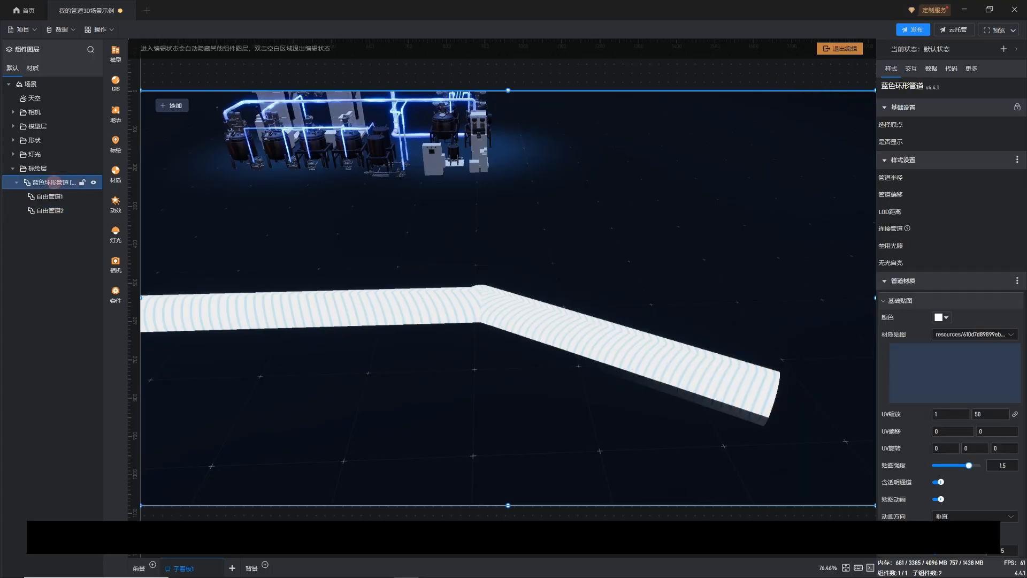
pyautogui.scroll(3, 425, 269)
pyautogui.moveTo(441, 290); pyautogui.dragTo(453, 339)
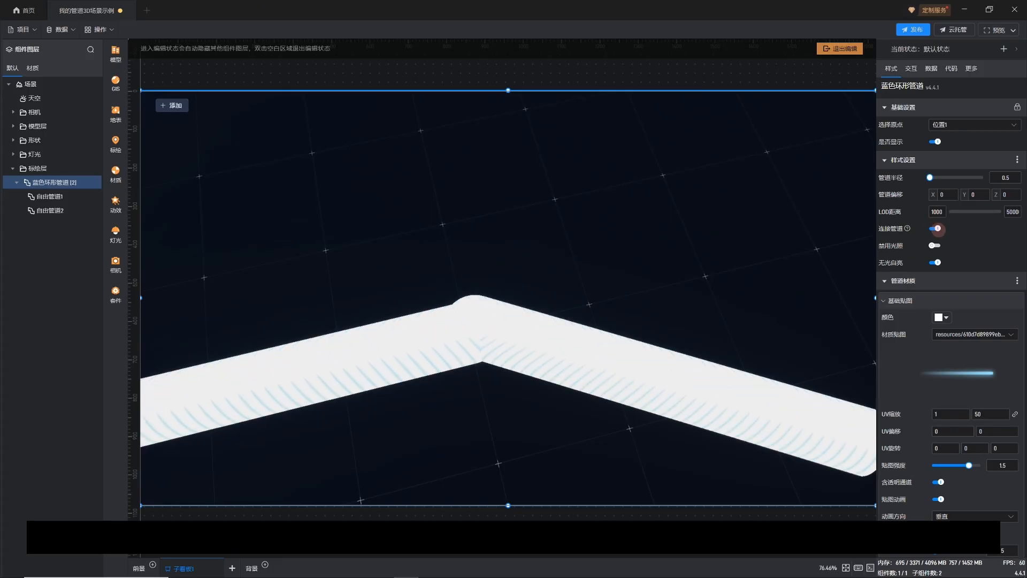
pyautogui.click(937, 228)
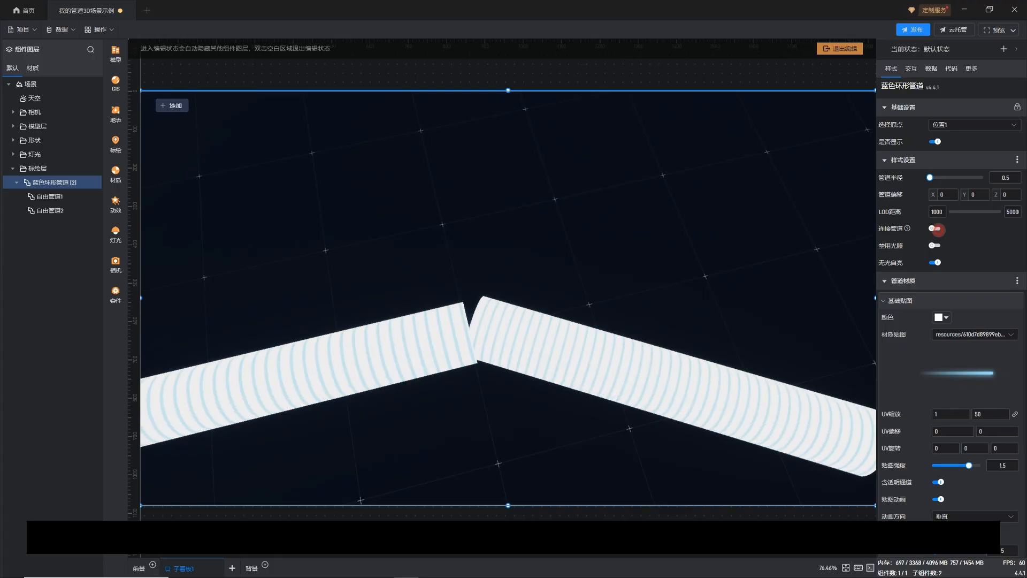
pyautogui.click(937, 228)
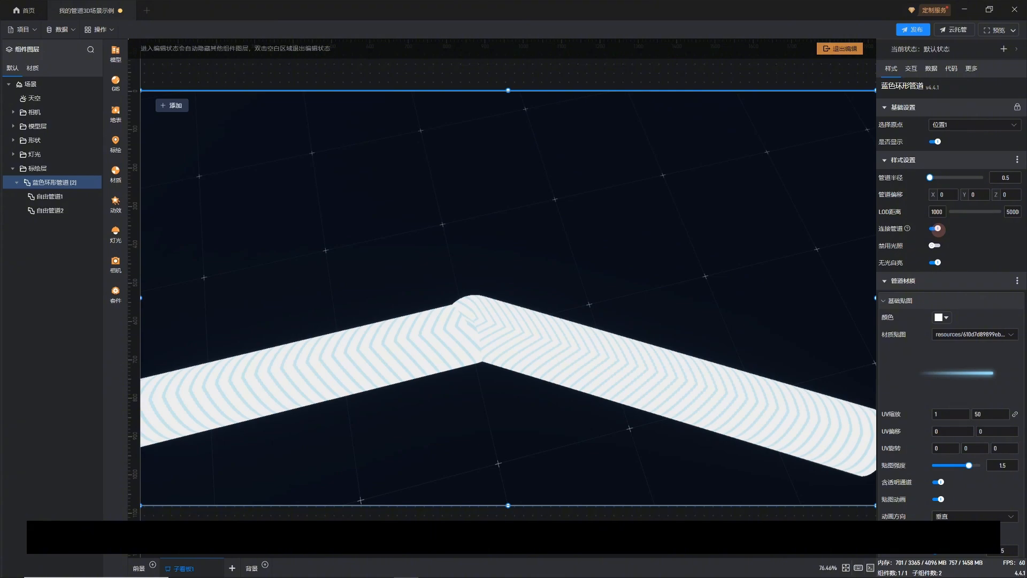
pyautogui.click(937, 228)
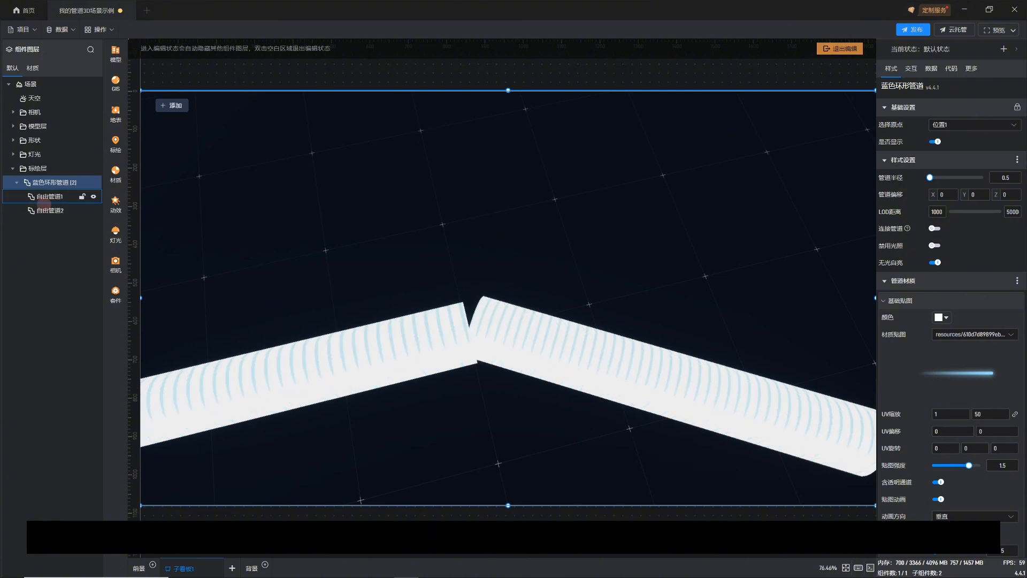
# Delete the second free pipe and reselect the blue ring pipe group
pyautogui.click(34, 213)
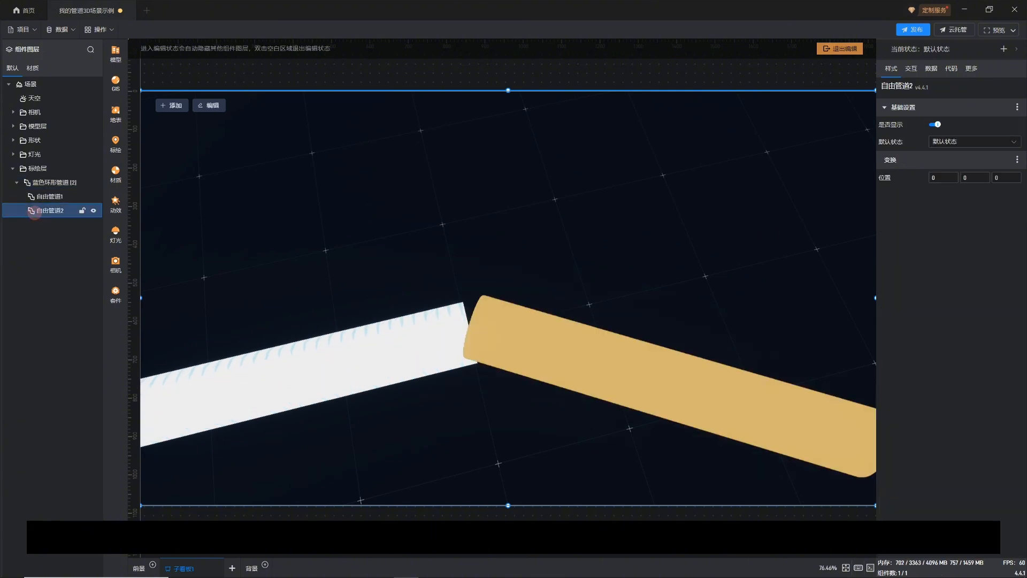
pyautogui.press('Delete')
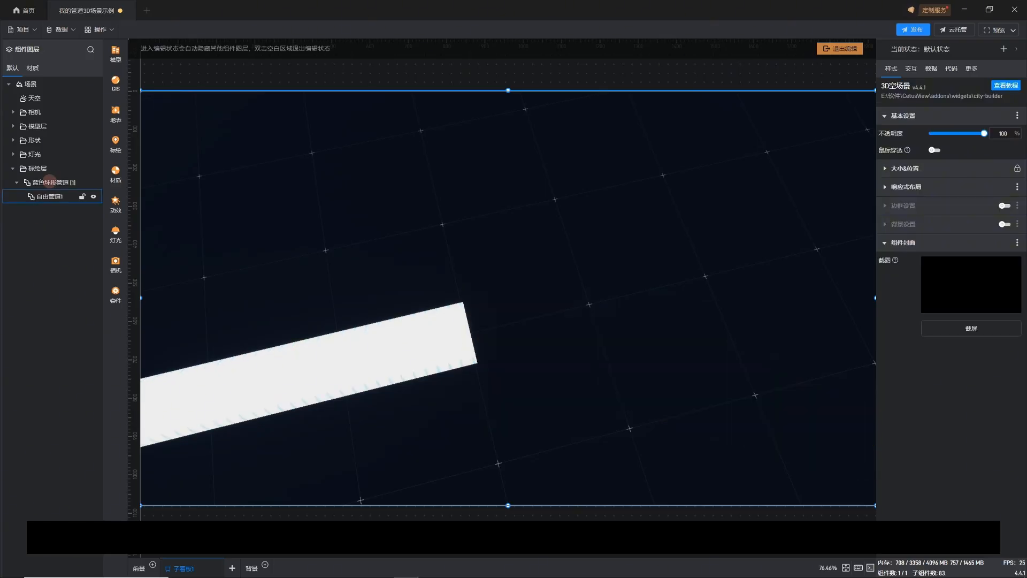
pyautogui.click(49, 182)
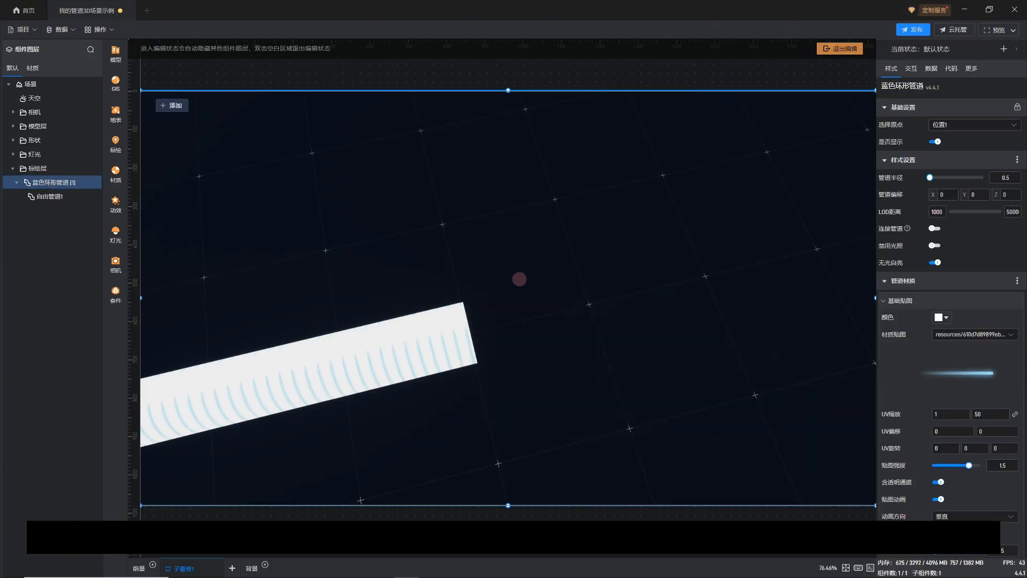
pyautogui.moveTo(497, 267); pyautogui.dragTo(459, 192)
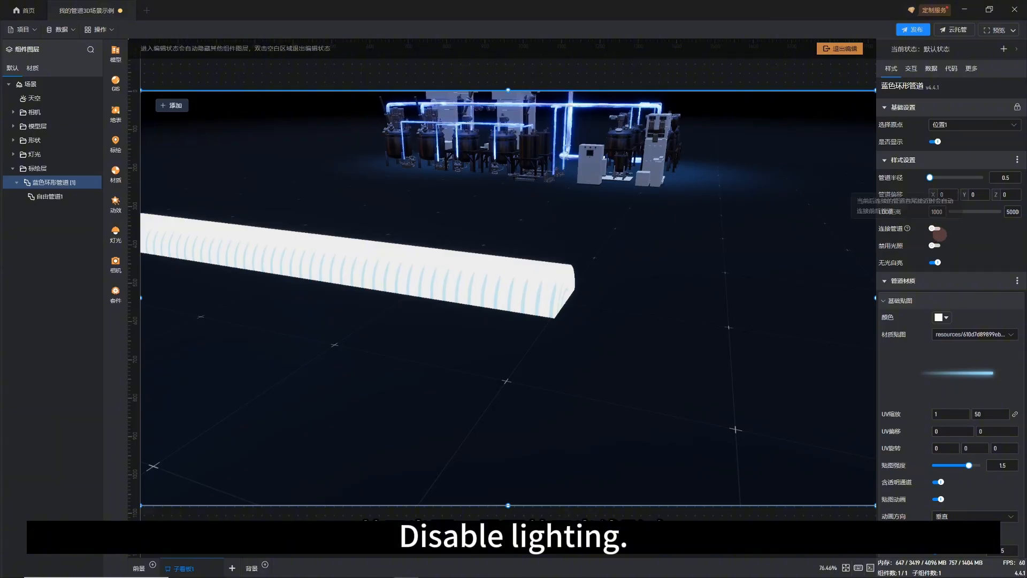
# Try disabling lighting for the pipe group, and switch the option back off
pyautogui.click(933, 245)
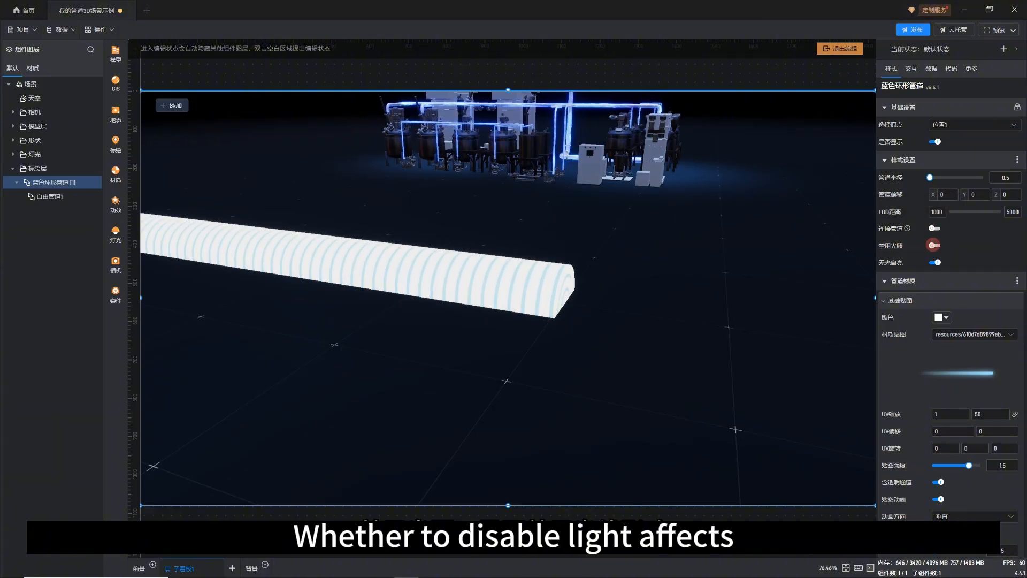
pyautogui.click(934, 245)
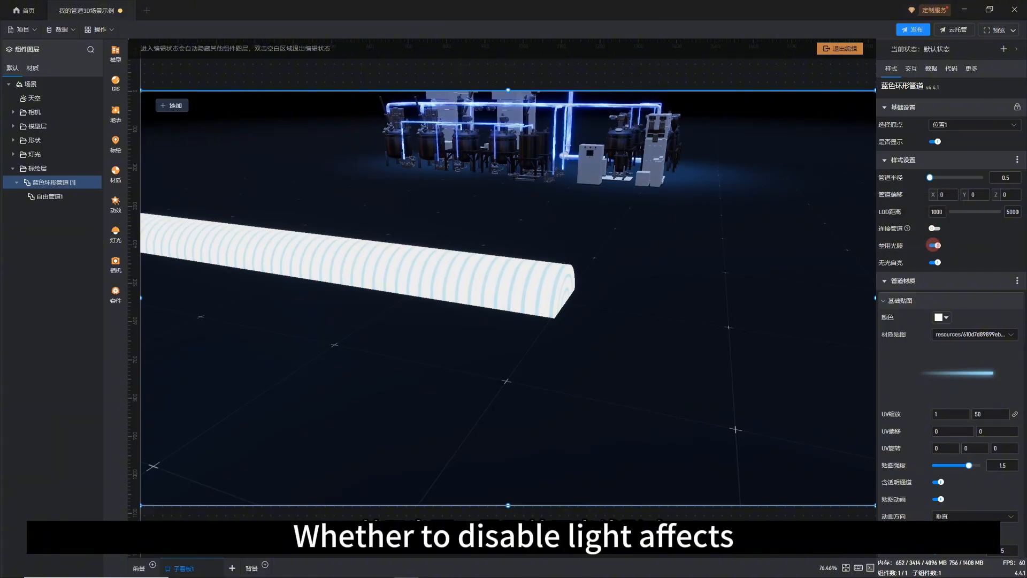
pyautogui.click(933, 245)
# Compare the pipe with its self-luminous without light option on and off, leaving the option off
pyautogui.click(936, 262)
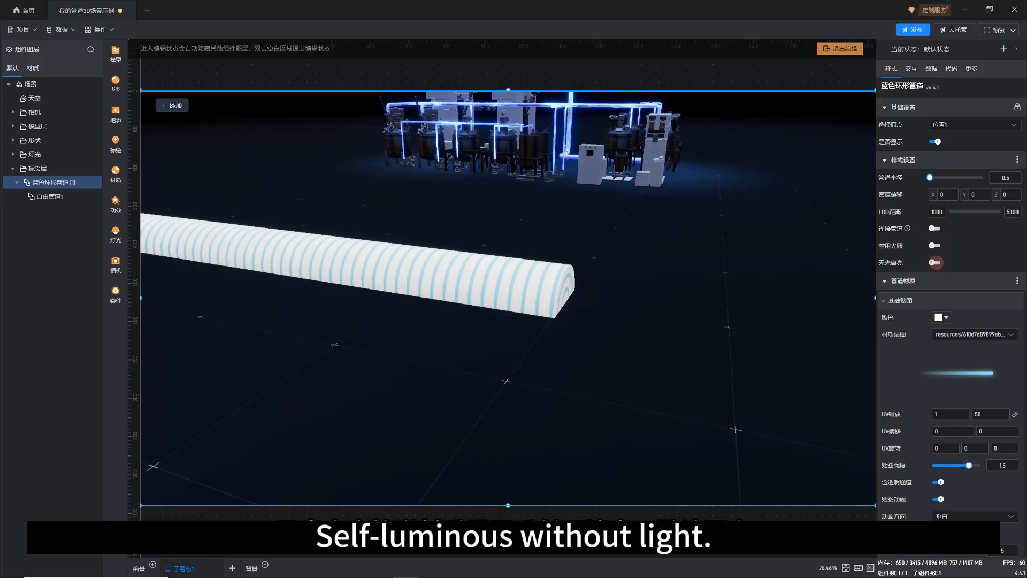
pyautogui.click(935, 262)
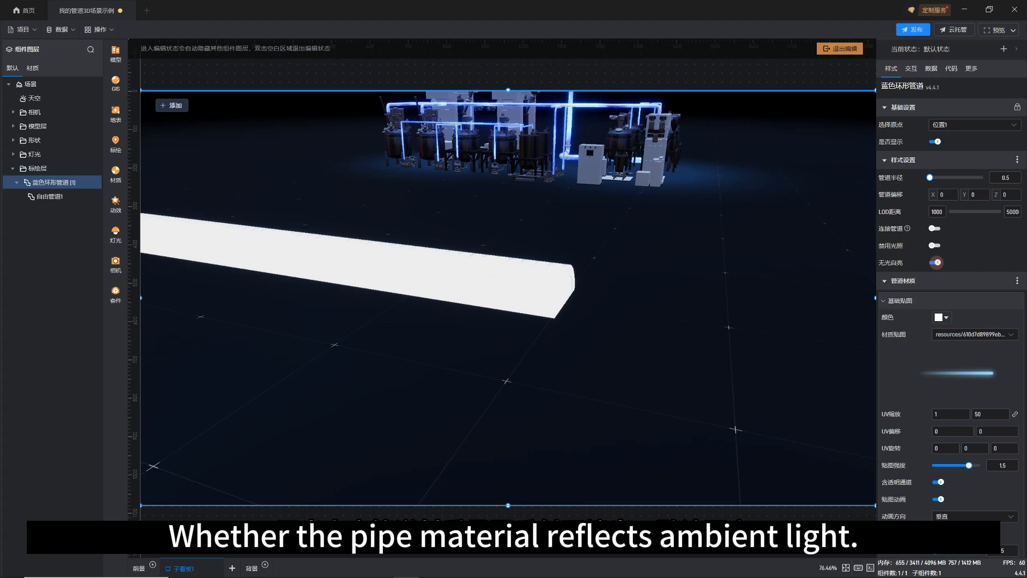
pyautogui.click(936, 262)
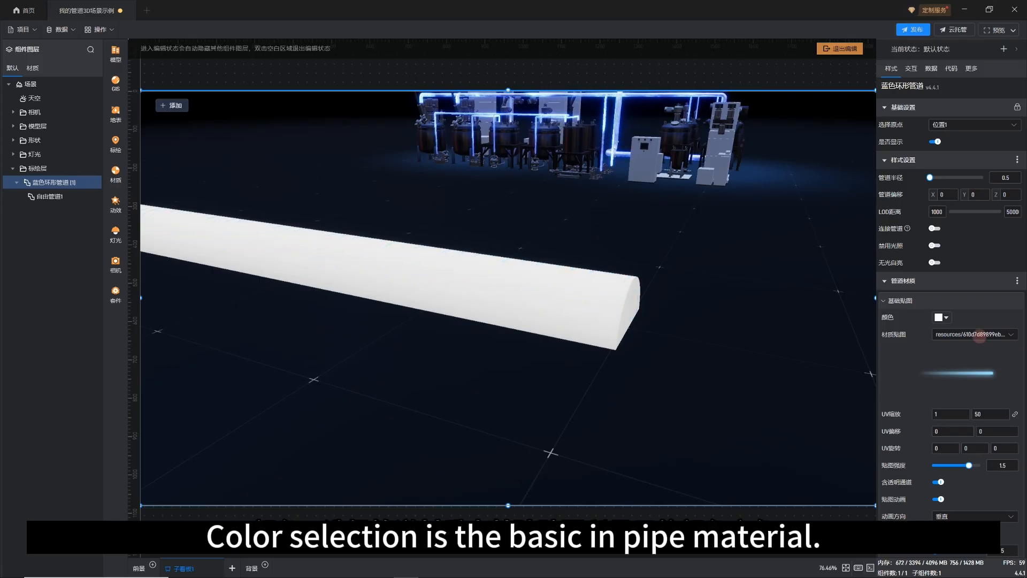
# Try red (#FF0000FF) as the pipe material's base color, and restore white (#FFFFFFFF)
pyautogui.click(937, 317)
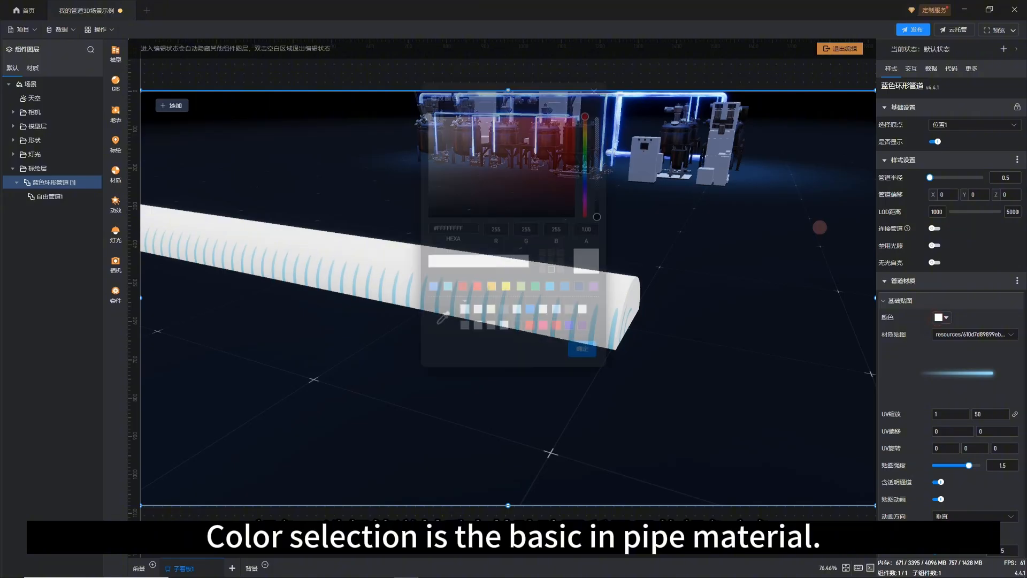
pyautogui.moveTo(504, 146); pyautogui.dragTo(631, 92)
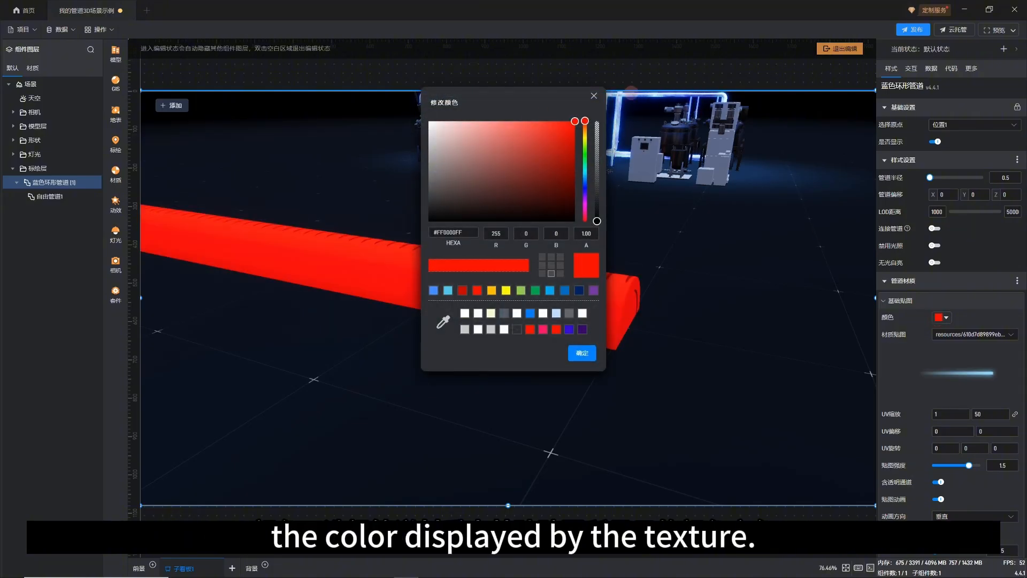
pyautogui.moveTo(533, 88); pyautogui.dragTo(349, 70)
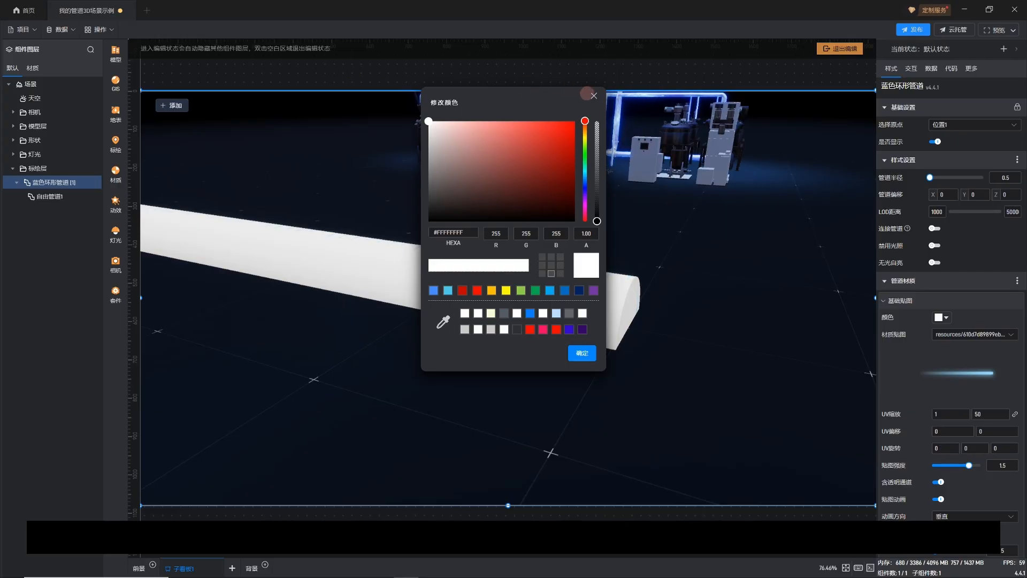
pyautogui.click(594, 95)
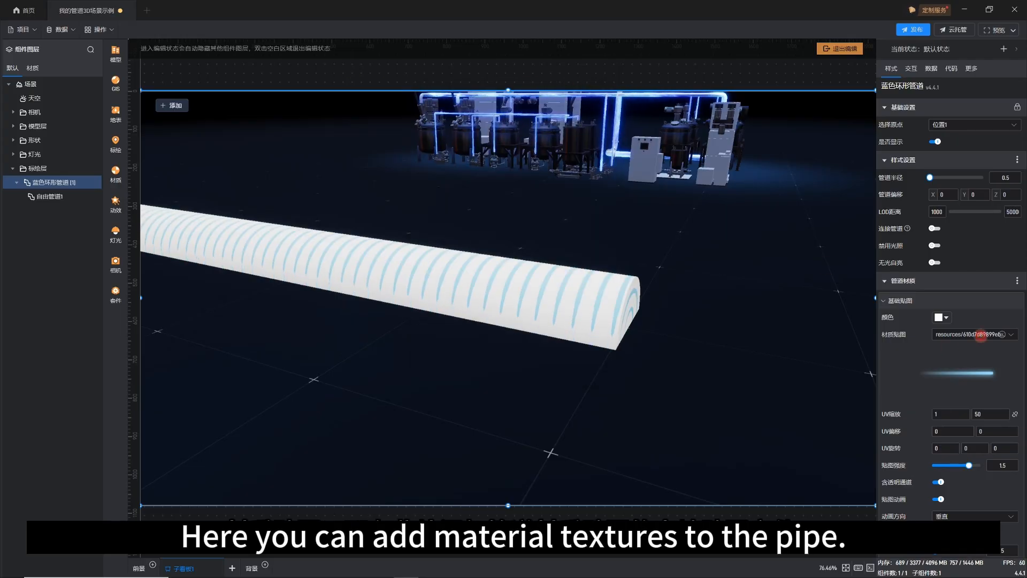
# Apply the image 3.png from the 材质 folder as the pipe's material texture
pyautogui.click(980, 335)
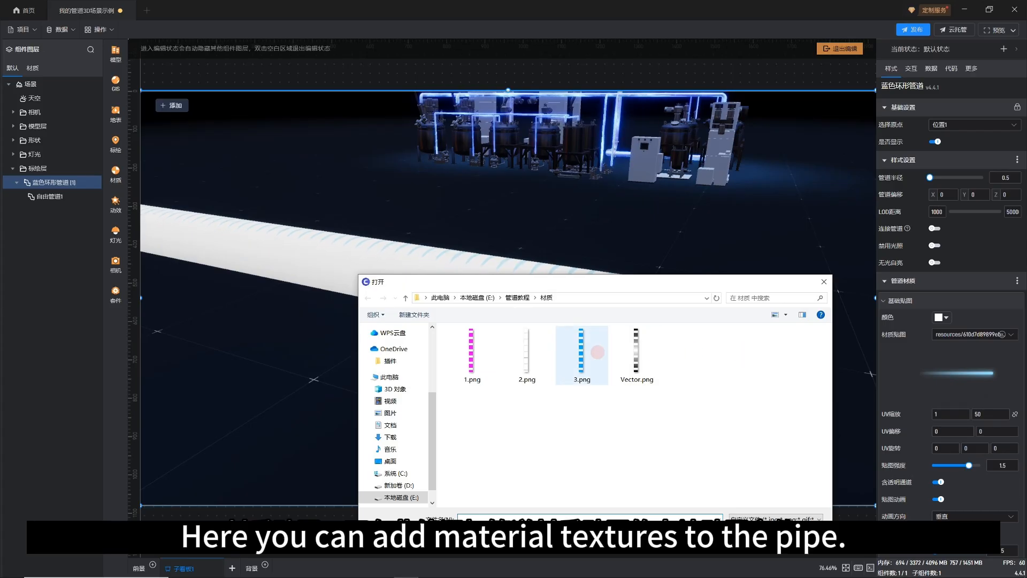
pyautogui.doubleClick(587, 351)
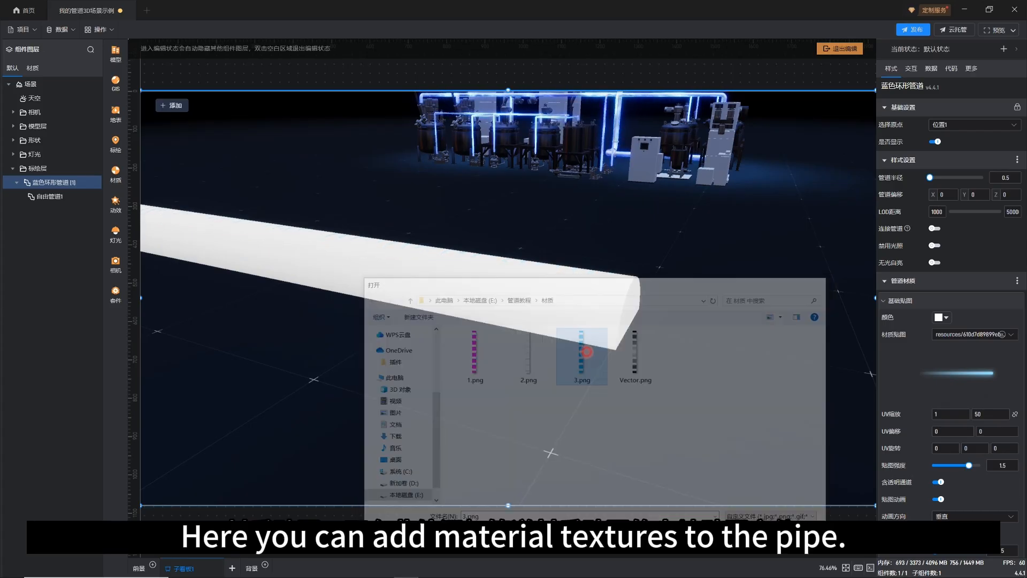
pyautogui.moveTo(604, 357)
pyautogui.mouseDown()
pyautogui.moveTo(576, 355)
pyautogui.moveTo(620, 358)
pyautogui.mouseUp()
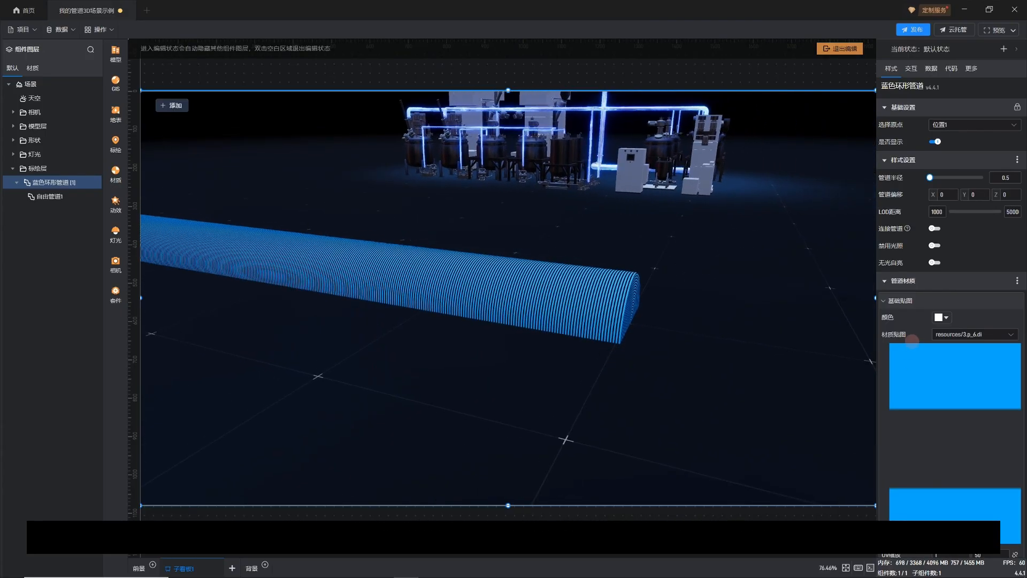
# Set the V value of the pipe texture's UV scaling to 1
pyautogui.scroll(-3, 916, 344)
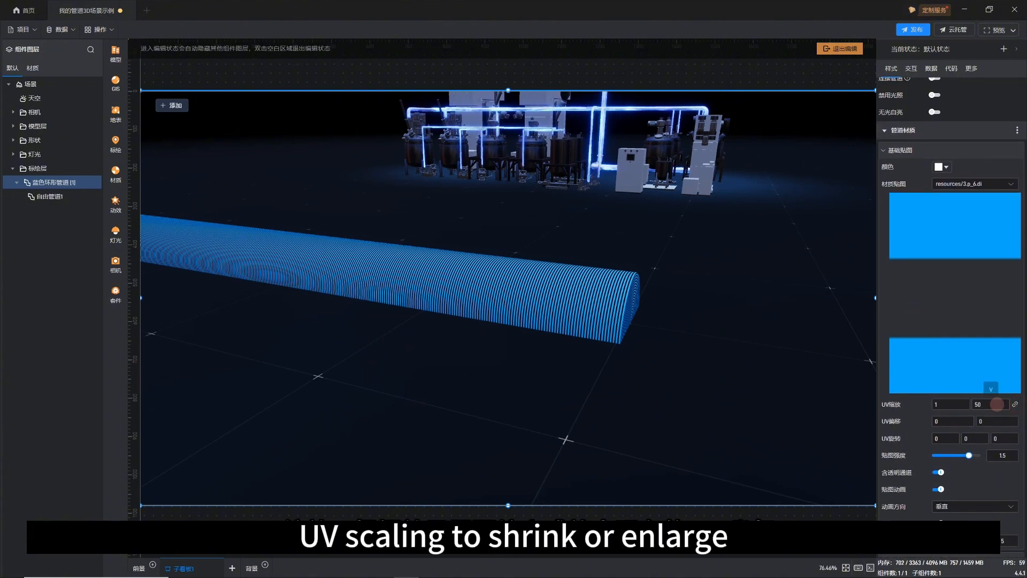
pyautogui.click(996, 405)
pyautogui.press('BackSpace')
pyautogui.press('BackSpace')
pyautogui.write('1')
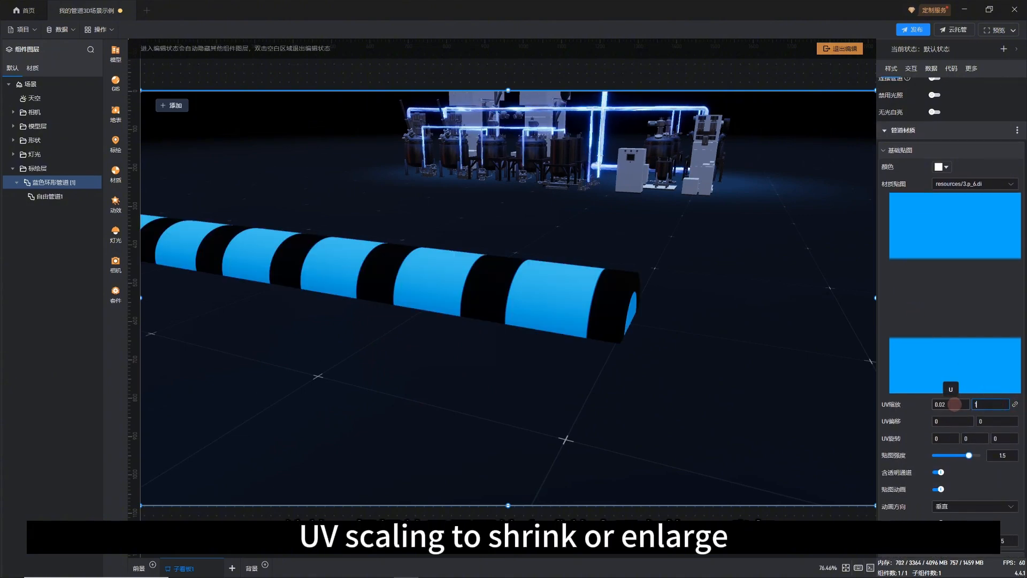
# Set the U value of the pipe texture's UV scaling to 1
pyautogui.moveTo(653, 307)
pyautogui.mouseDown()
pyautogui.moveTo(665, 305)
pyautogui.moveTo(591, 301)
pyautogui.moveTo(649, 291)
pyautogui.mouseUp()
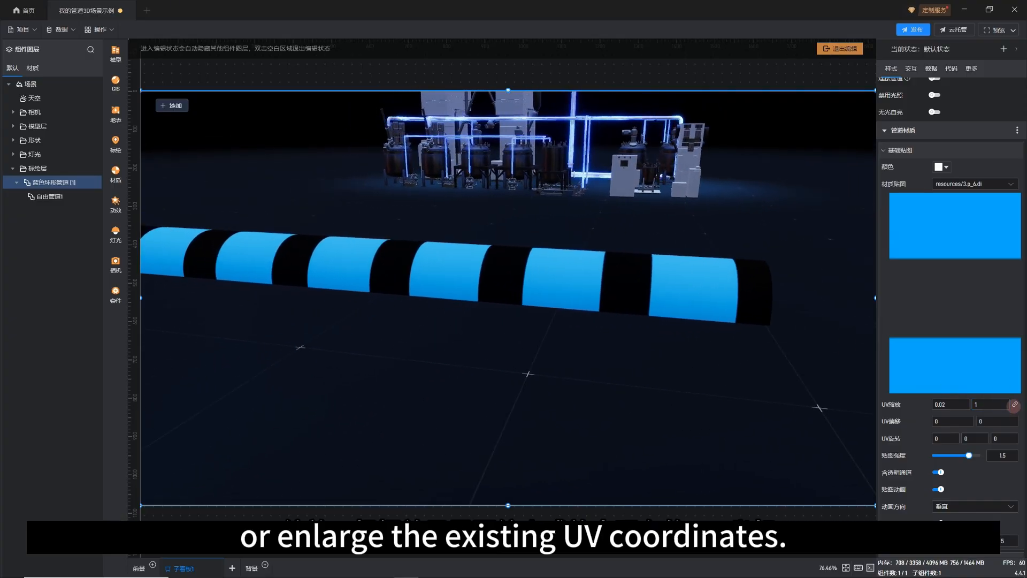
pyautogui.click(949, 405)
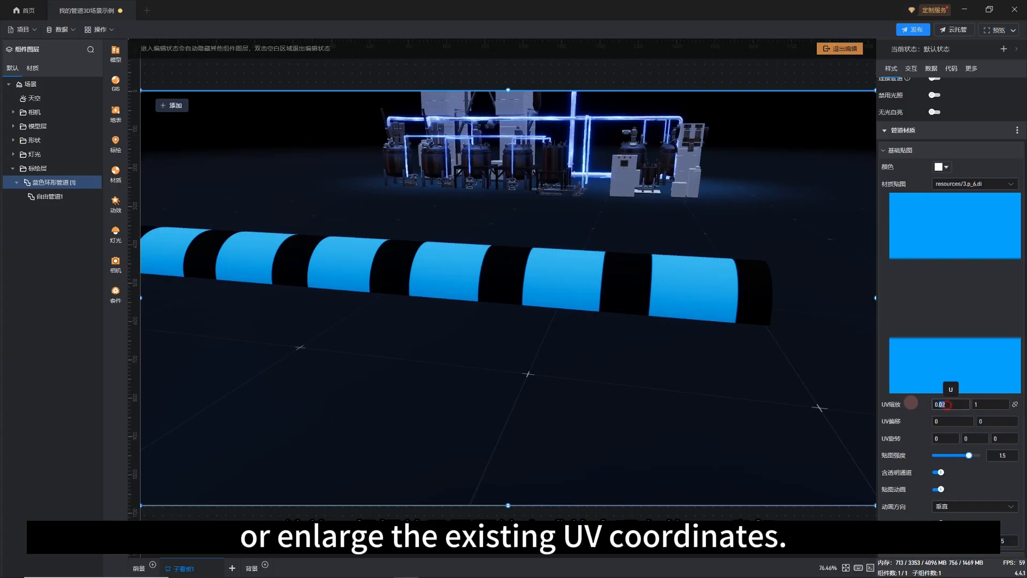
pyautogui.write('1')
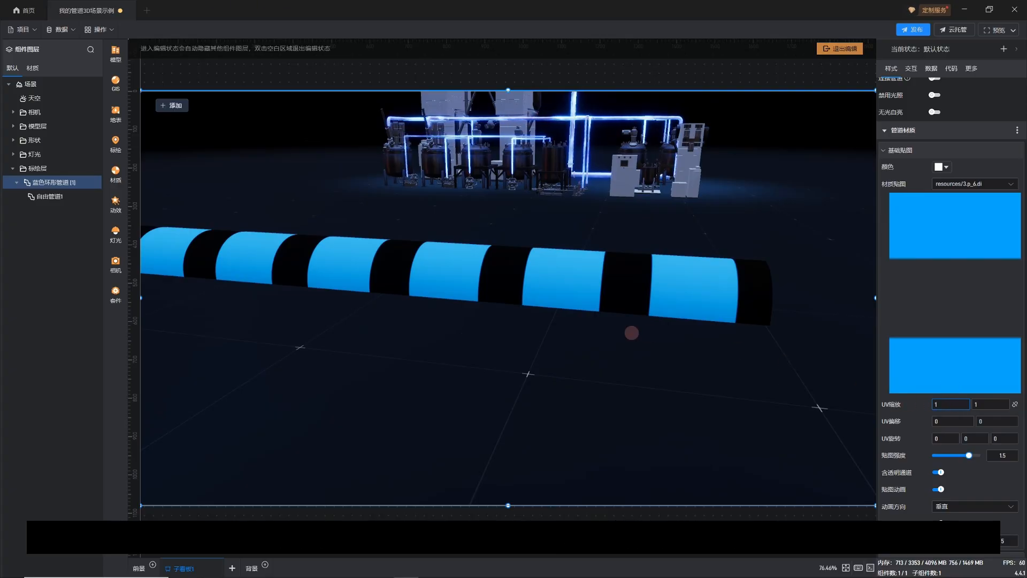
pyautogui.click(632, 333)
pyautogui.moveTo(632, 332); pyautogui.dragTo(691, 358)
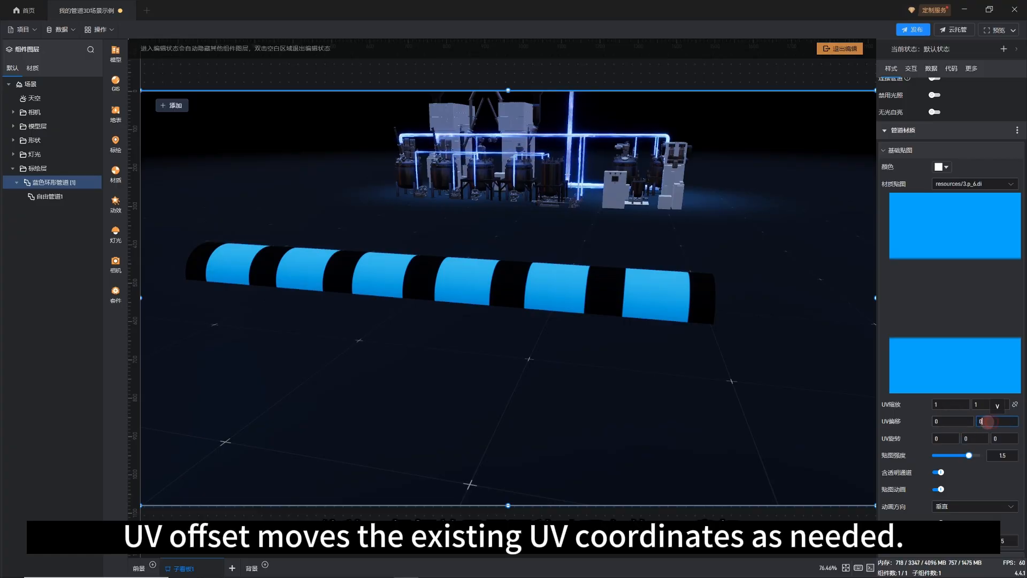
# Try V values of 0.1 and 0.15 for the pipe texture's UV offset, and restore 0
pyautogui.moveTo(985, 422); pyautogui.dragTo(977, 423)
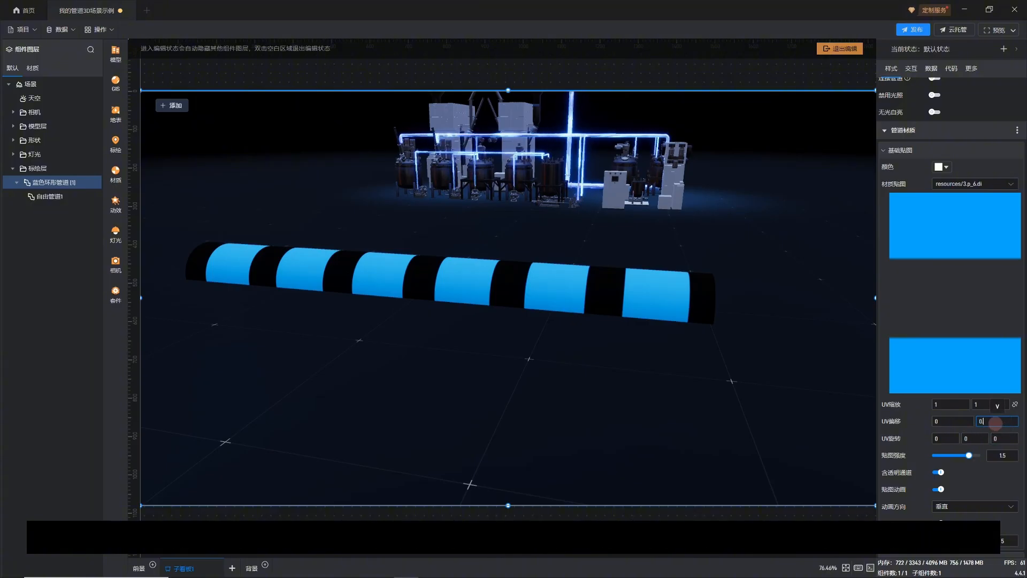
pyautogui.write('.1')
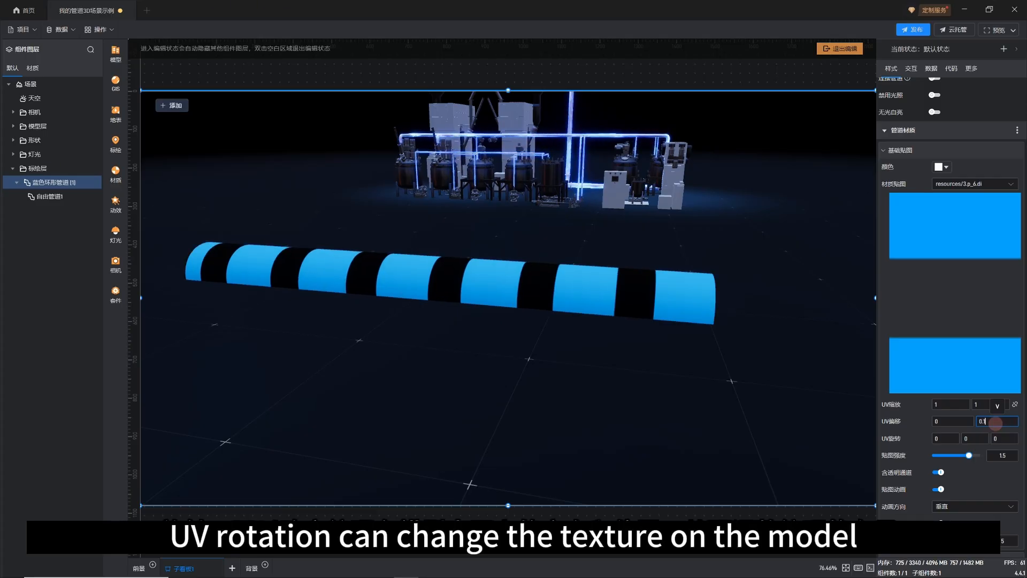
pyautogui.write('5')
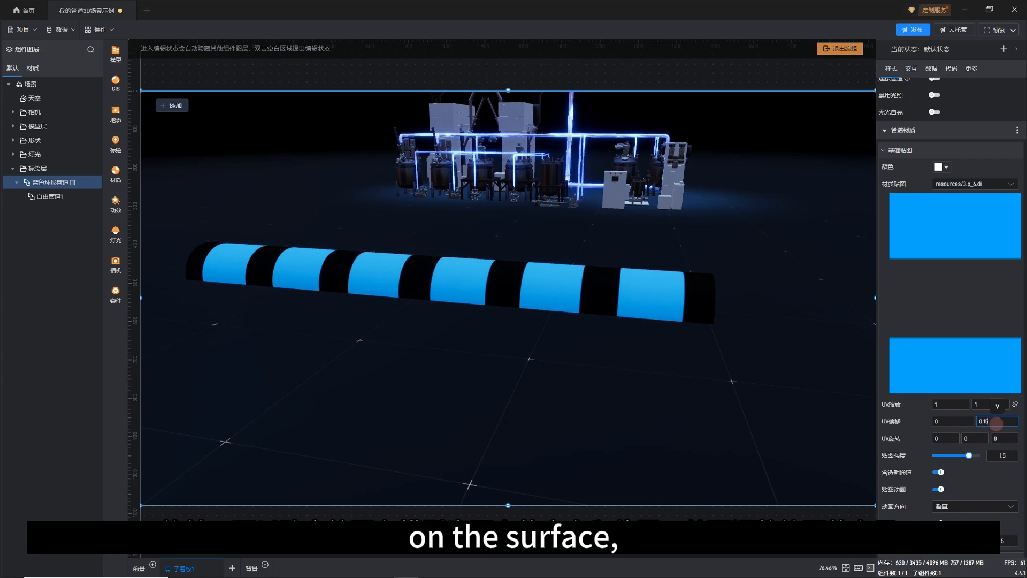
pyautogui.moveTo(995, 423); pyautogui.dragTo(961, 422)
pyautogui.write('0')
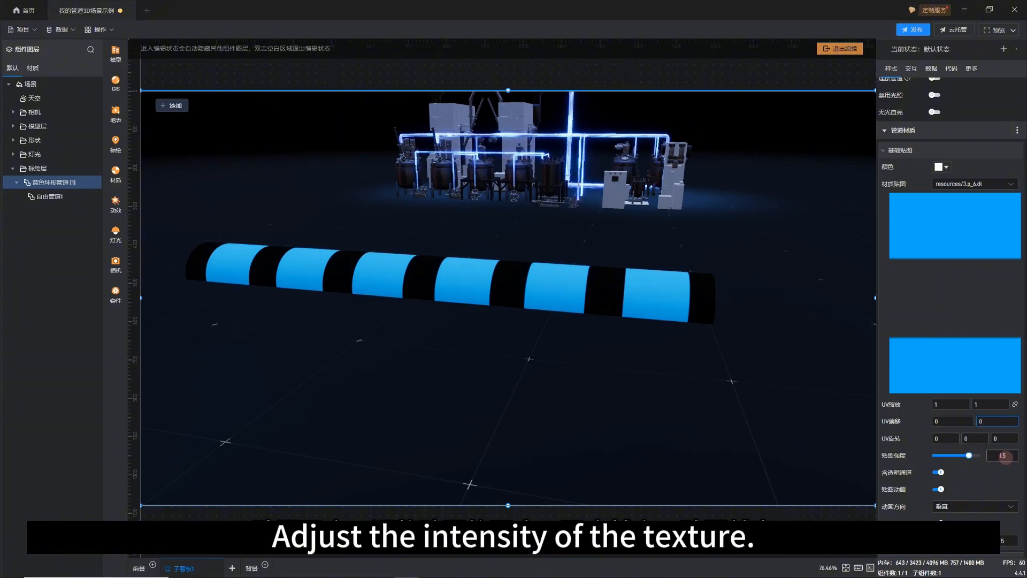
# Try raising the base texture's intensity up to 7.2, and set it to 2
pyautogui.doubleClick(1003, 455)
pyautogui.write('2.5')
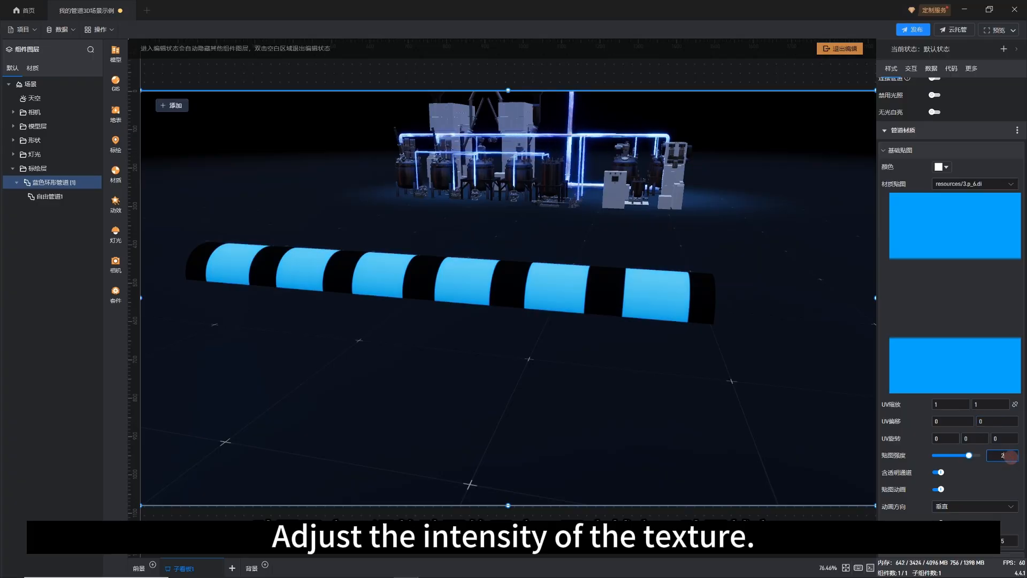
pyautogui.scroll(16, 1011, 458)
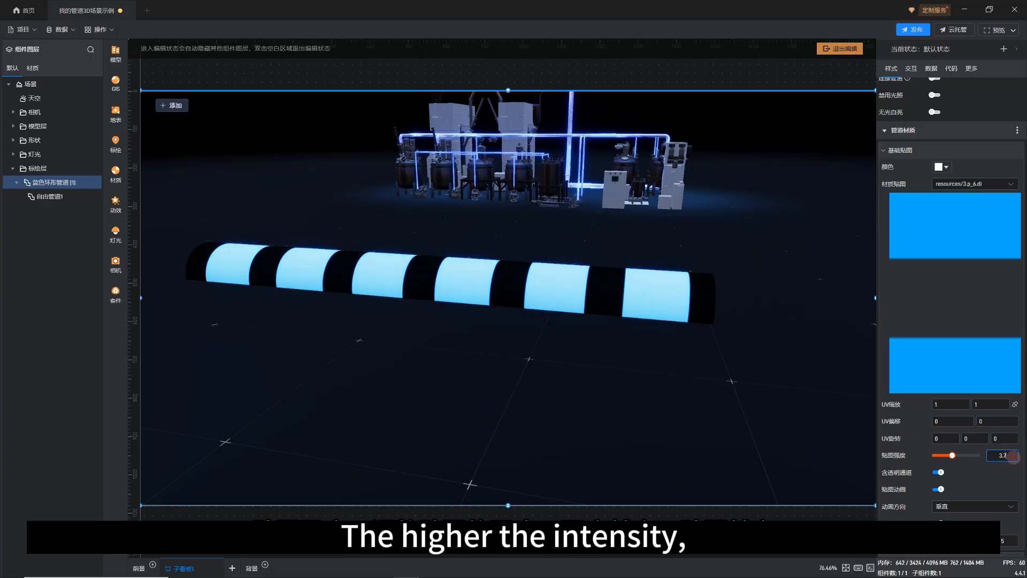
pyautogui.scroll(6, 1012, 456)
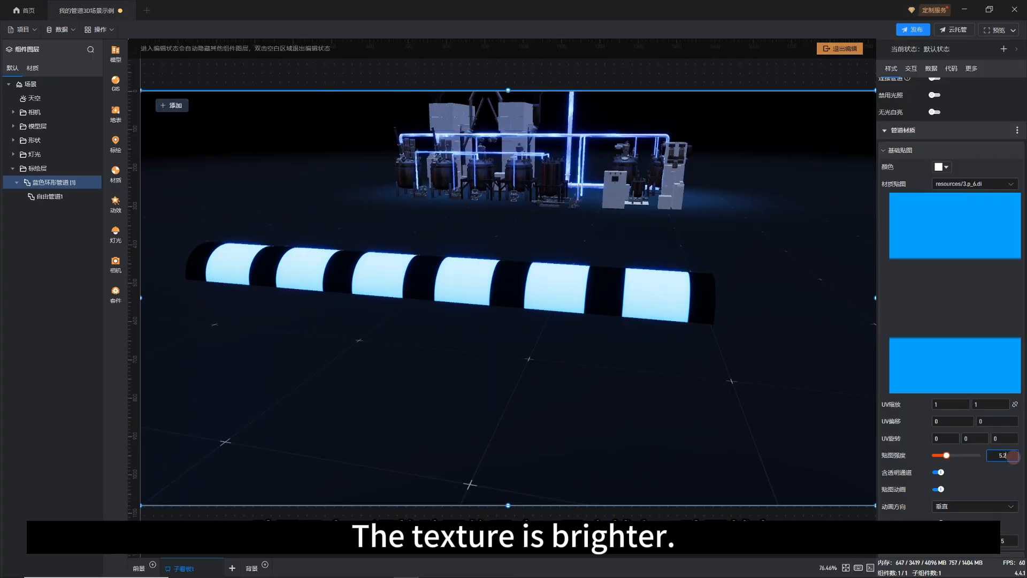
pyautogui.scroll(5, 1013, 456)
pyautogui.scroll(4, 1012, 456)
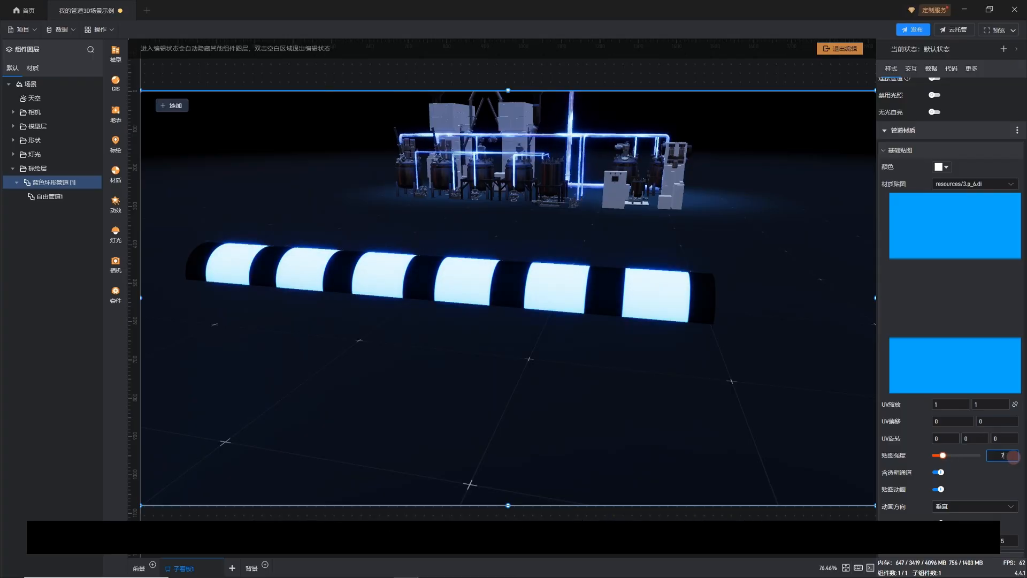
pyautogui.moveTo(1017, 454); pyautogui.dragTo(987, 454)
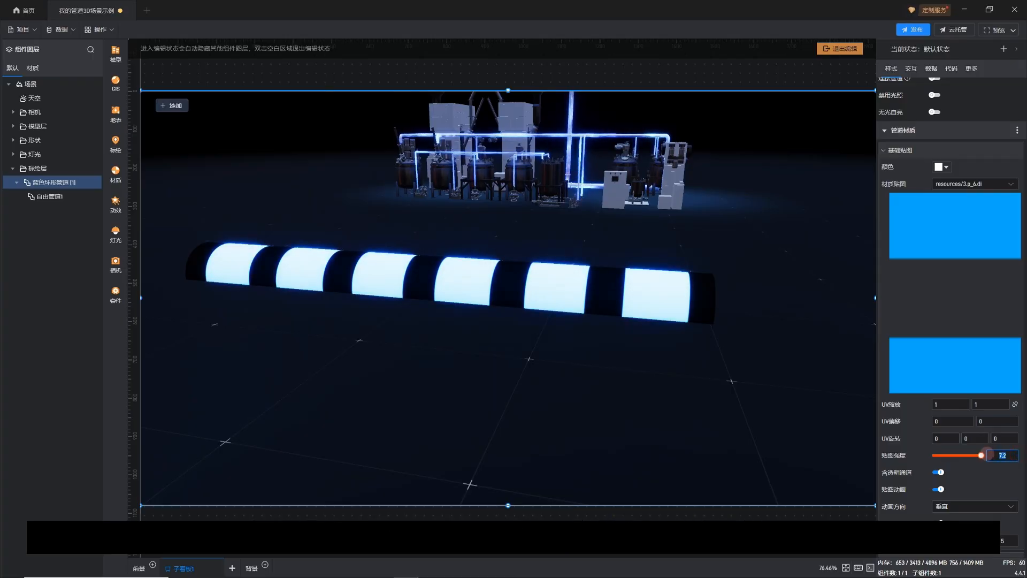
pyautogui.write('2')
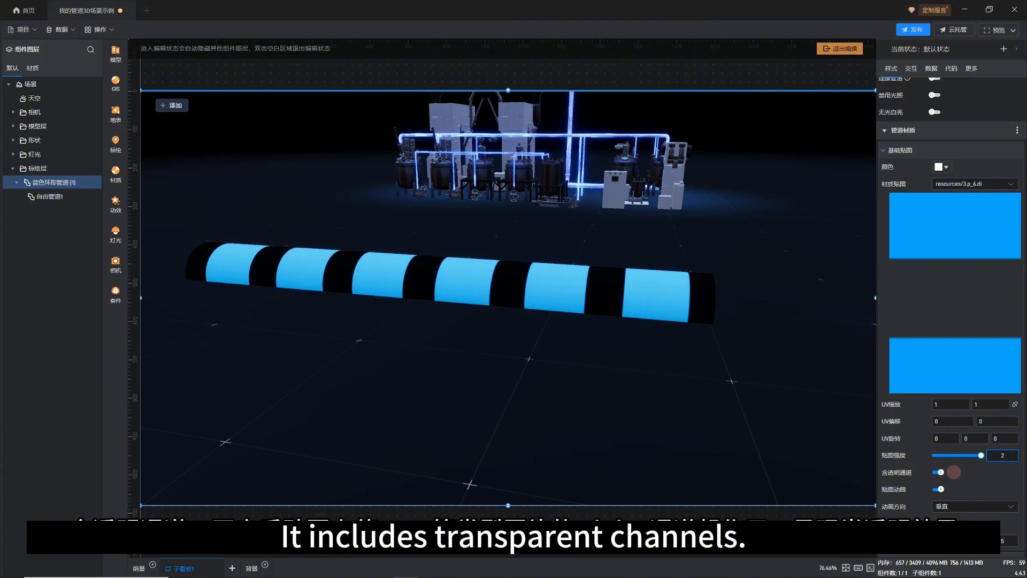
# Clear the material texture of the transparency map and set its transparency mode to 混合 (blend)
pyautogui.scroll(-1, 961, 410)
pyautogui.scroll(-2, 961, 411)
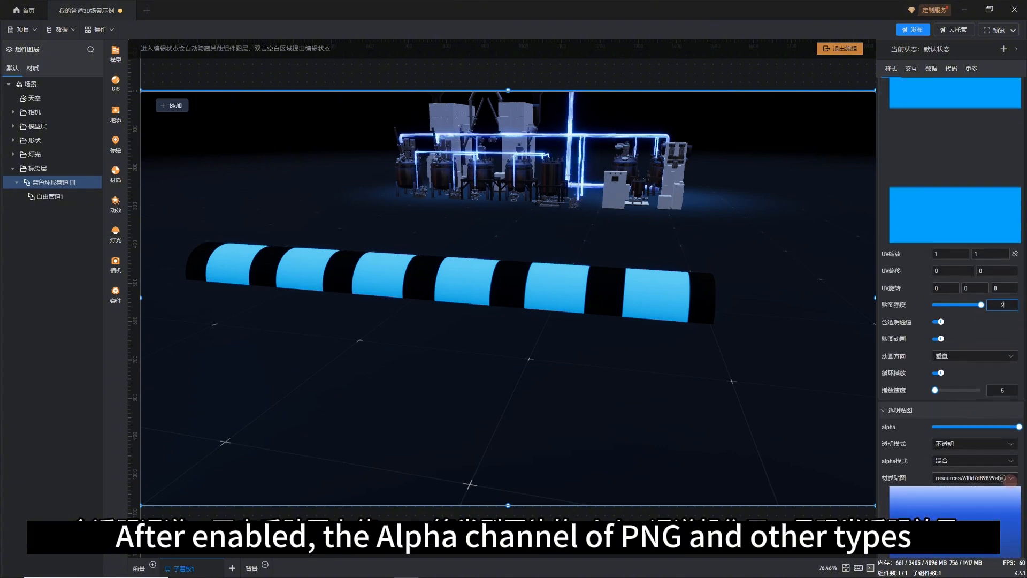
pyautogui.click(1003, 477)
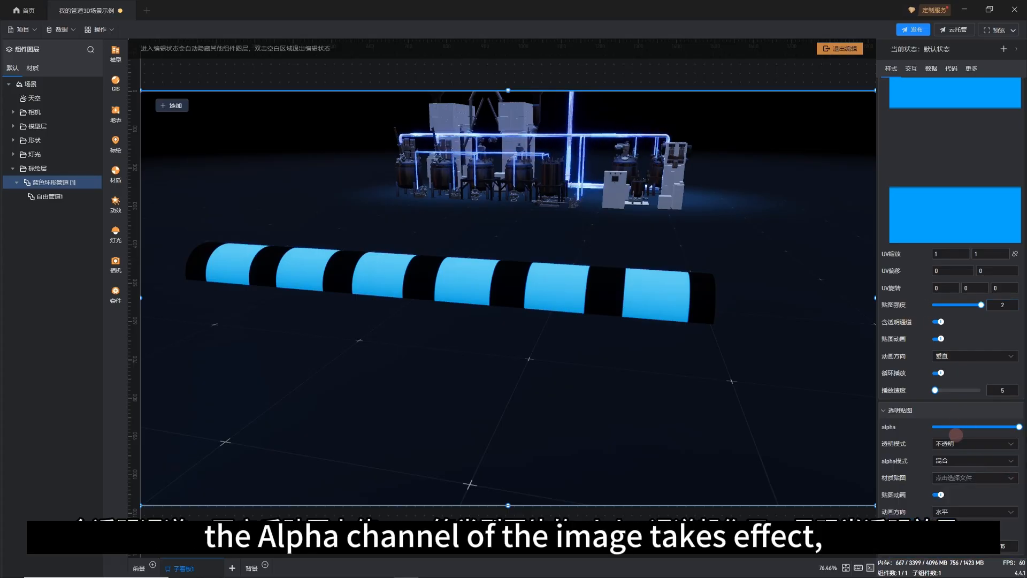
pyautogui.click(955, 443)
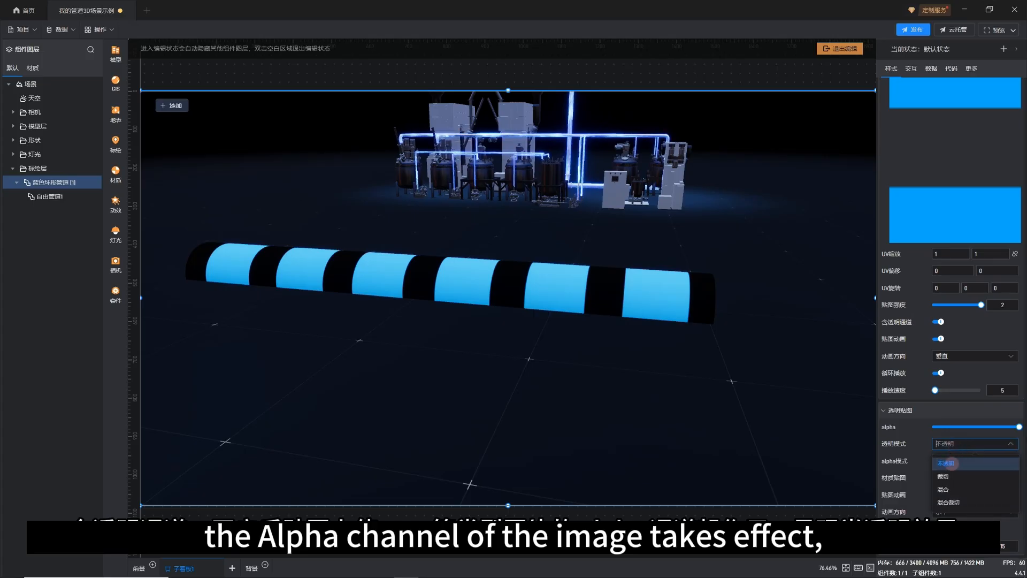
pyautogui.click(944, 489)
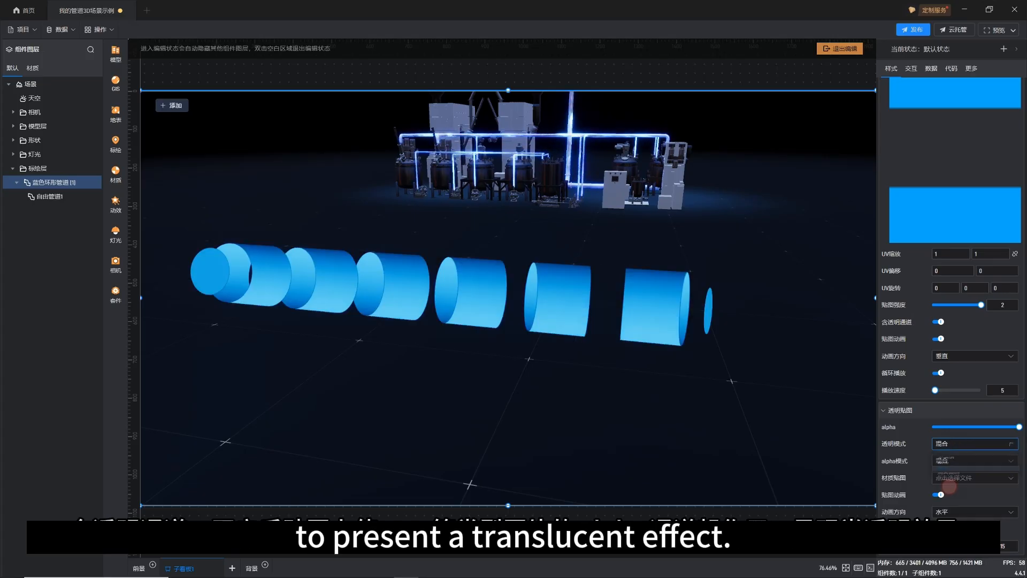
# Compare the pipe with the base texture's transparent channel option on and off, leaving the option off
pyautogui.moveTo(738, 357); pyautogui.dragTo(726, 355)
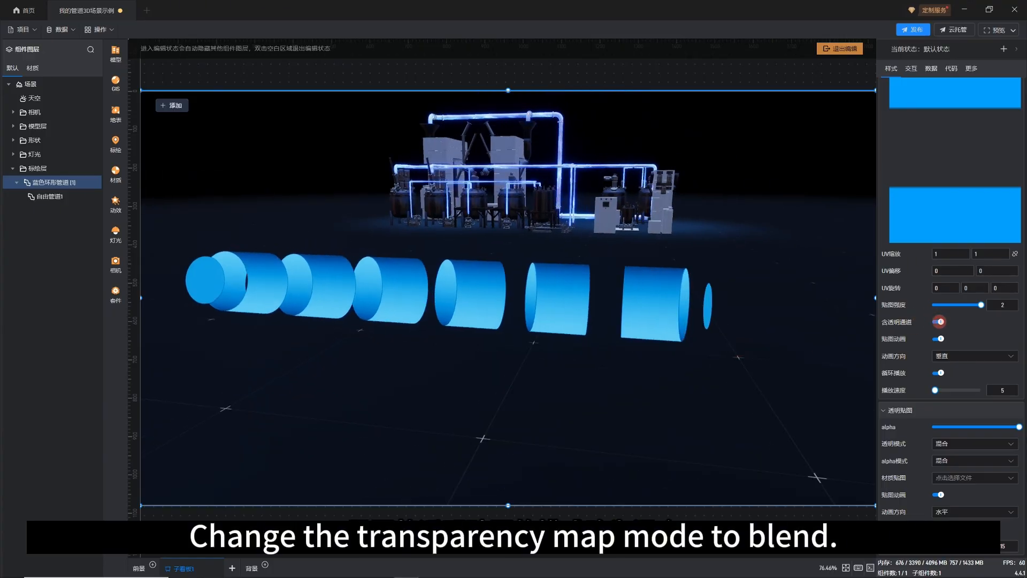
pyautogui.click(939, 322)
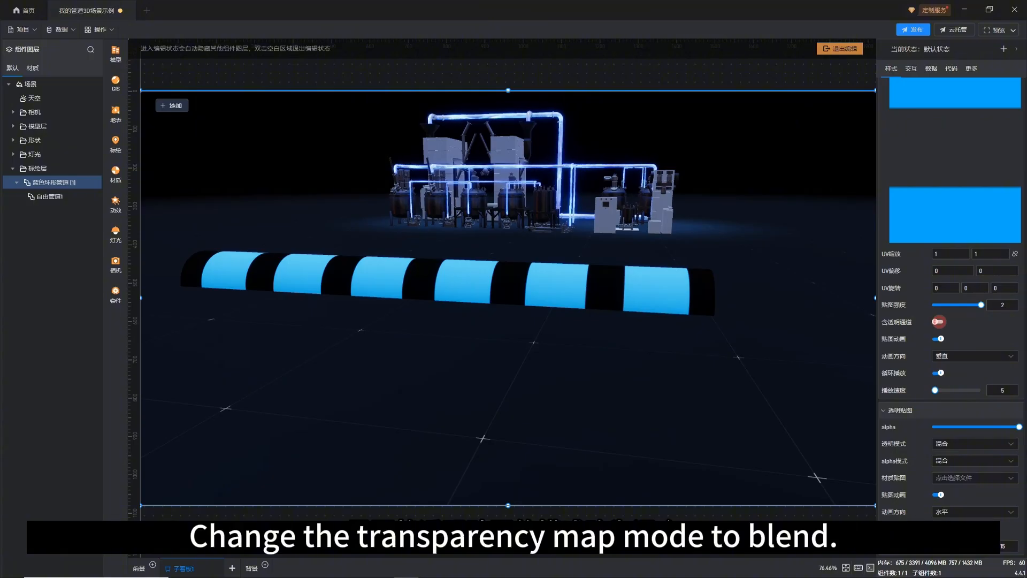
pyautogui.click(939, 321)
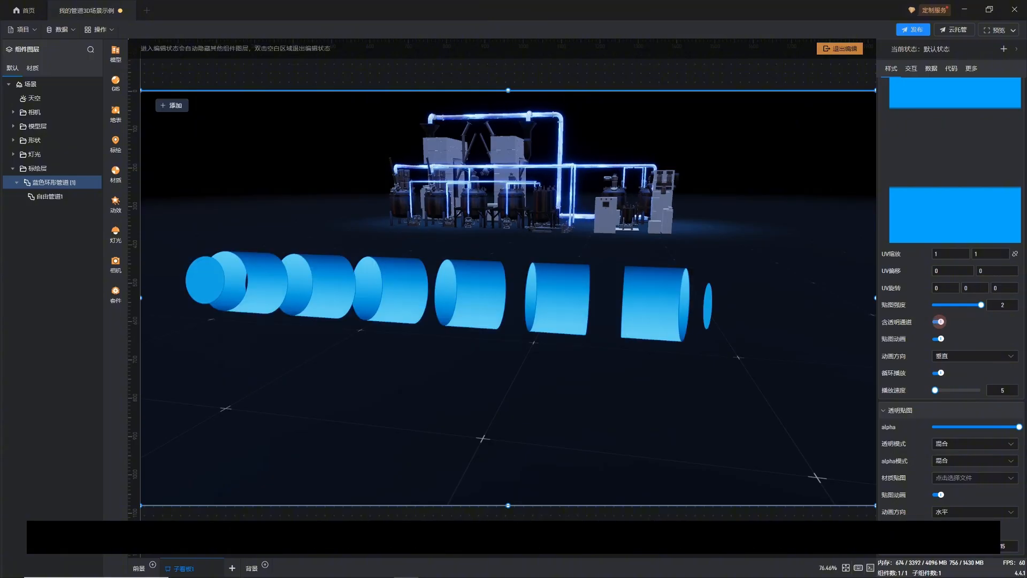
pyautogui.moveTo(768, 305); pyautogui.dragTo(783, 288)
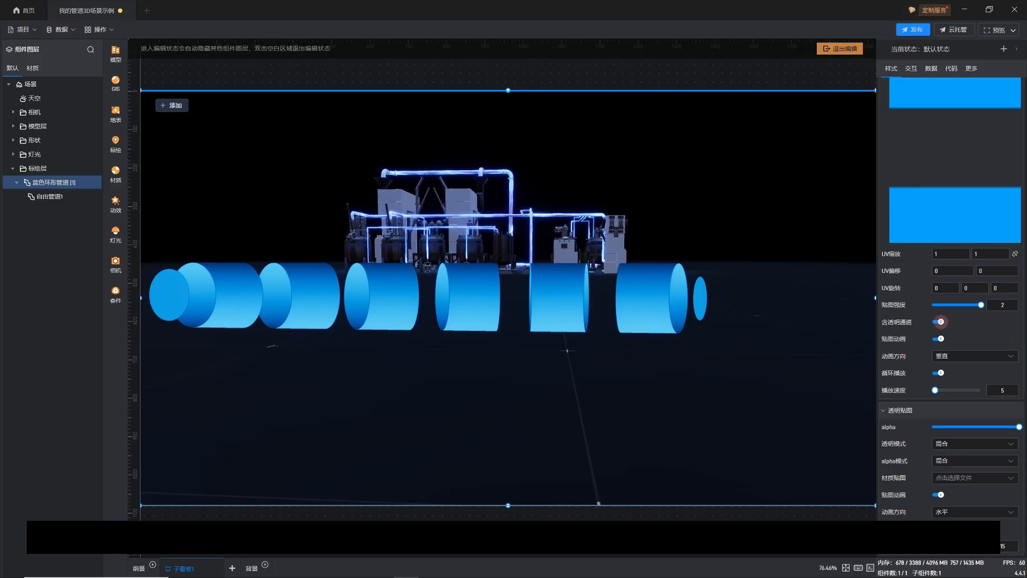
pyautogui.click(939, 322)
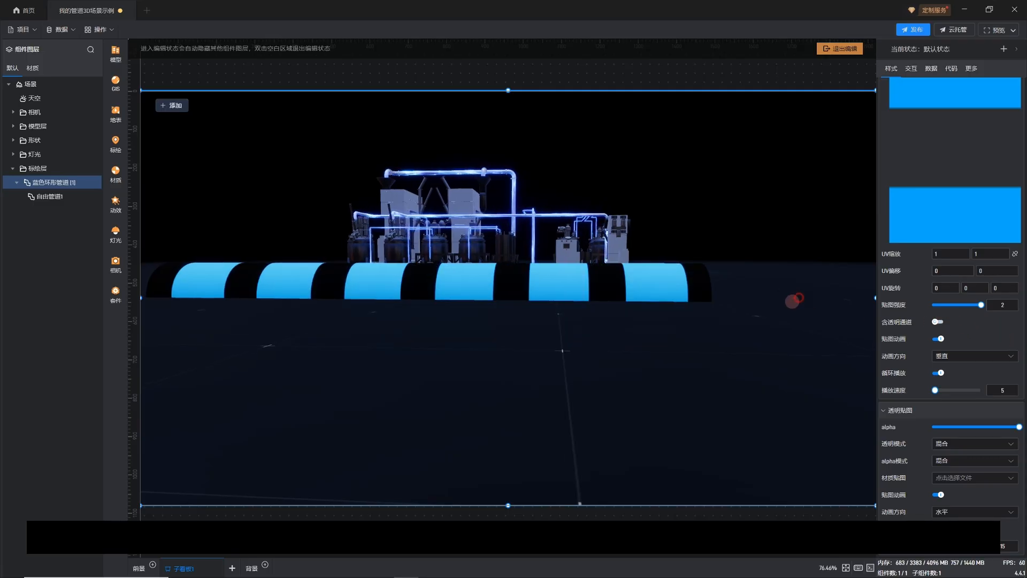
pyautogui.moveTo(794, 300); pyautogui.dragTo(756, 321)
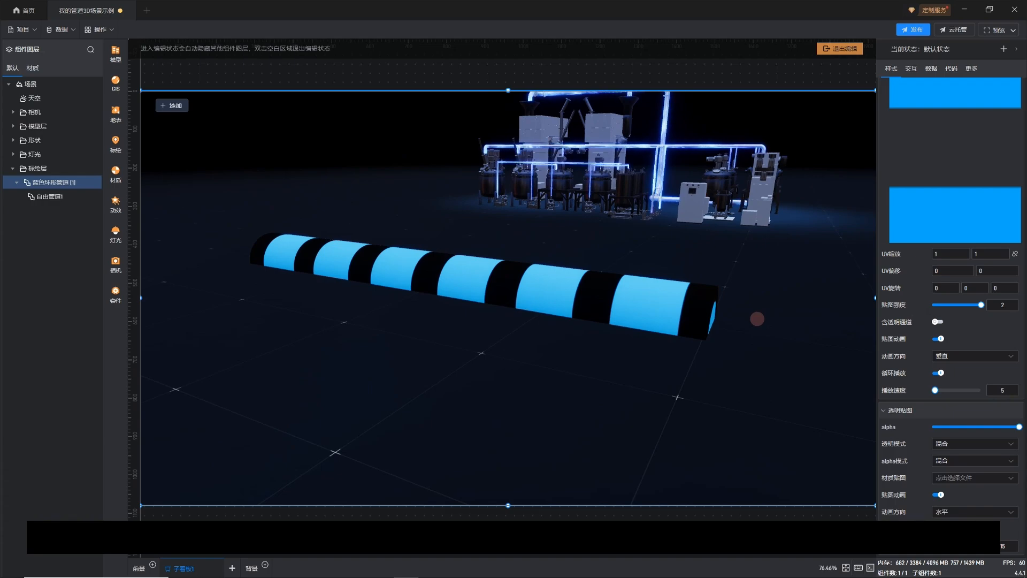
# Set the base texture's animation direction to 水平 (horizontal), and switch its texture animation off and on again
pyautogui.scroll(2, 765, 308)
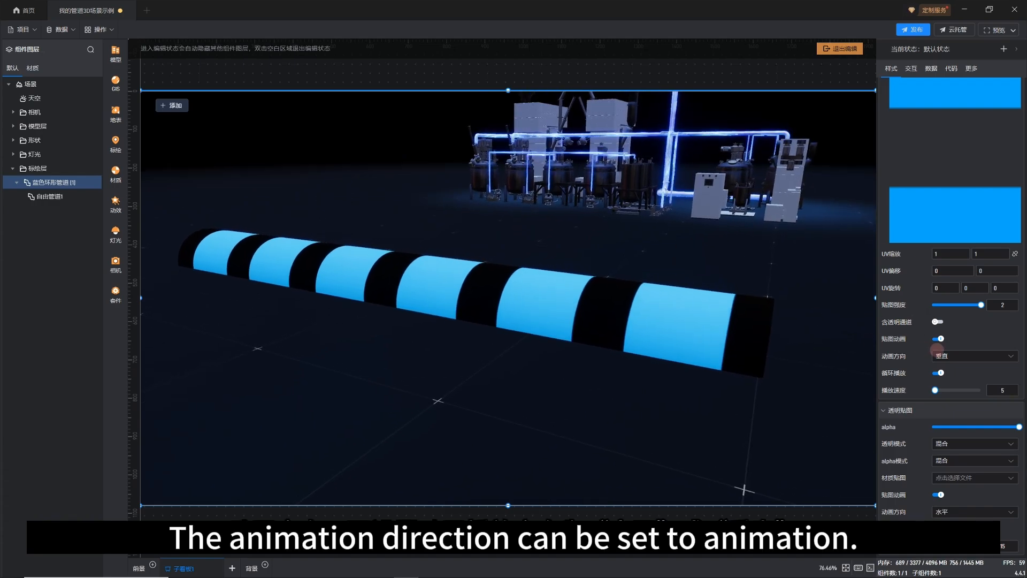
pyautogui.click(945, 355)
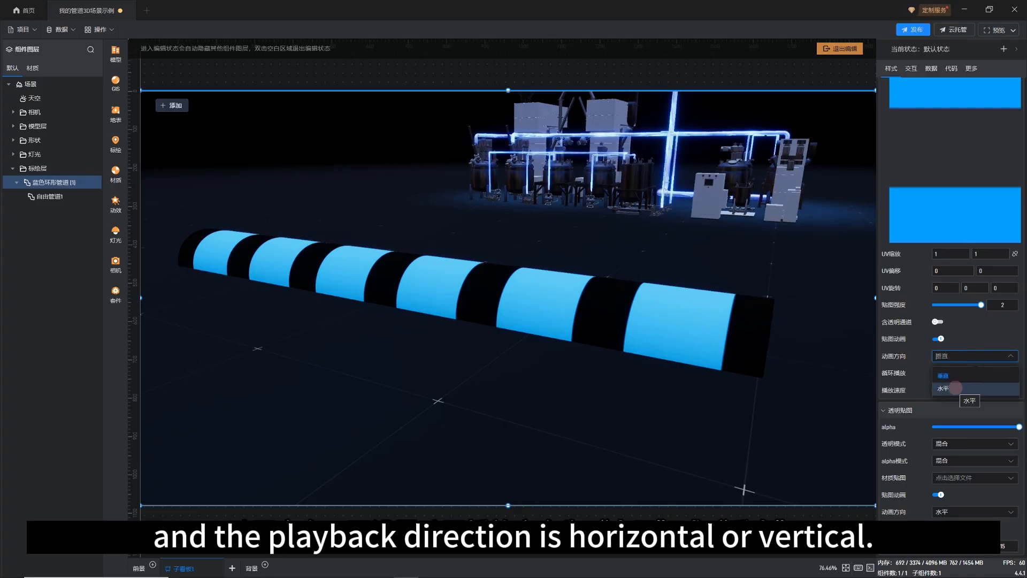
pyautogui.click(945, 388)
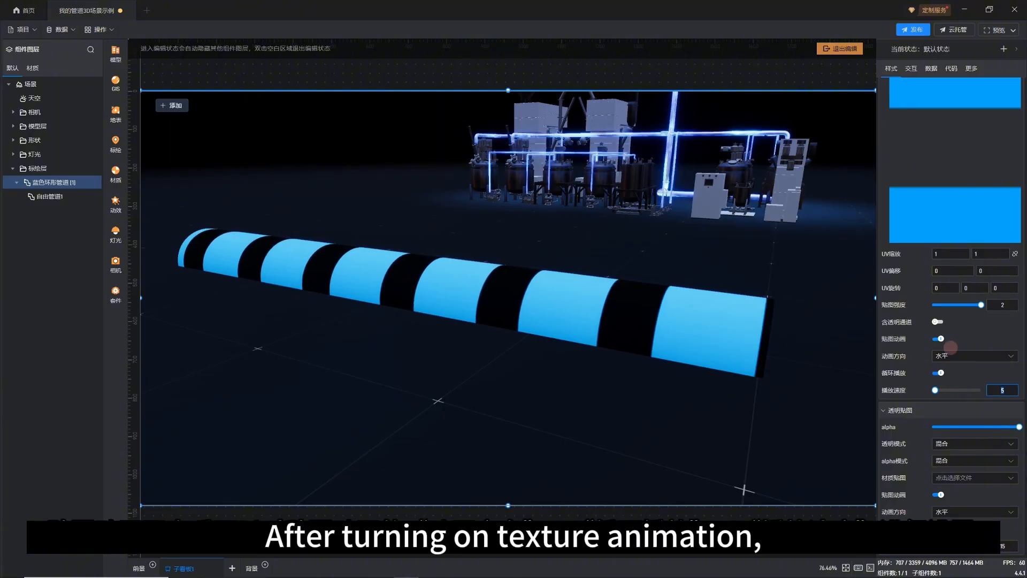
pyautogui.click(939, 338)
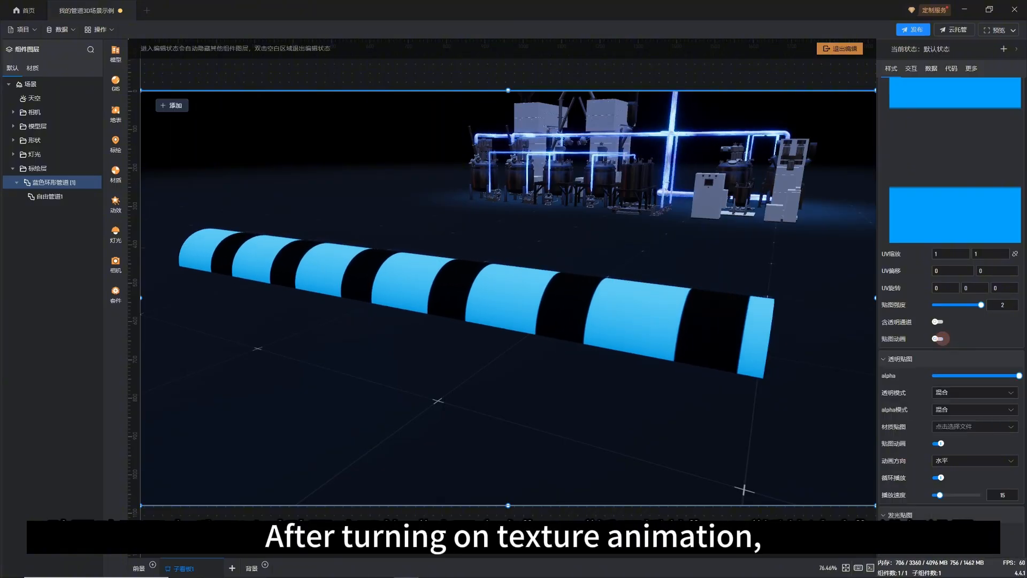
pyautogui.click(939, 339)
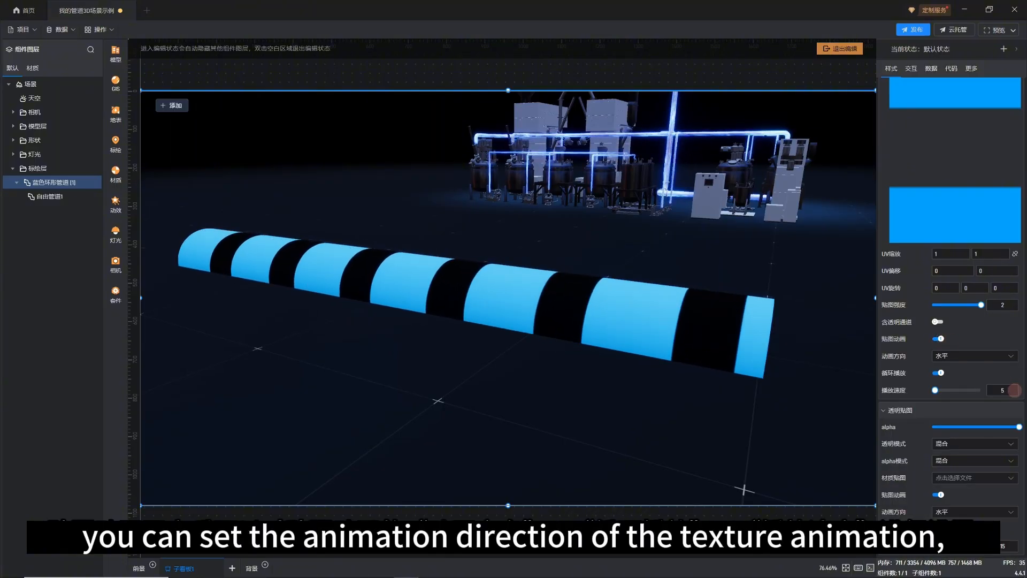
# Try a playback speed of 50 for the base texture's animation, and restore 5
pyautogui.click(1012, 390)
pyautogui.write('0')
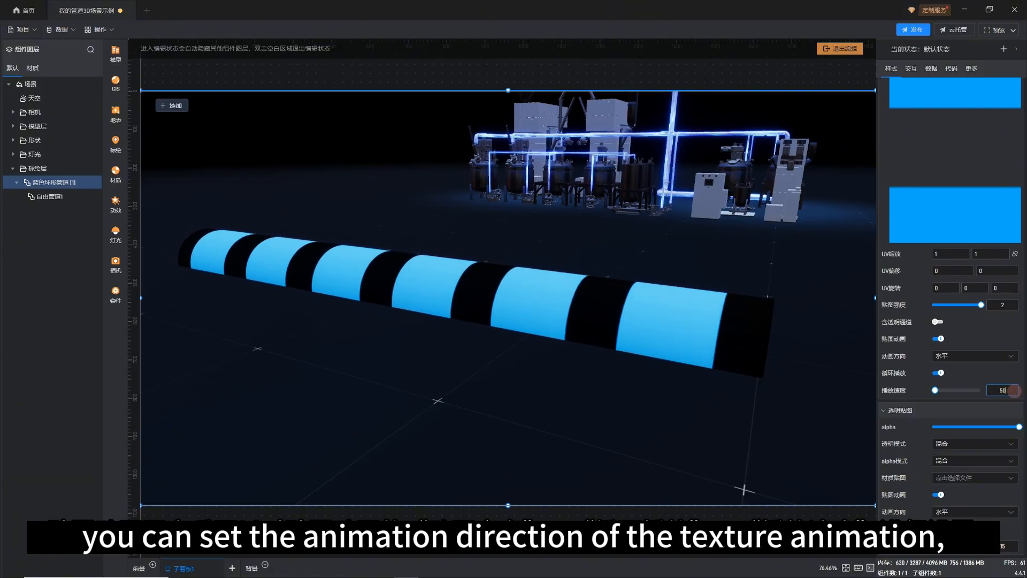
pyautogui.moveTo(1010, 390); pyautogui.dragTo(986, 389)
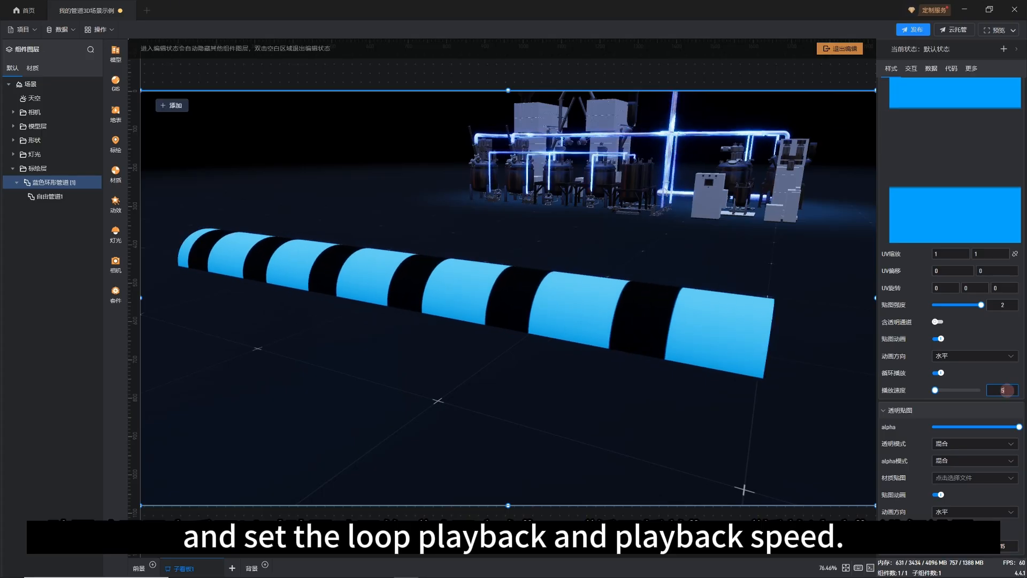
# Try -1 as the V value of the pipe texture's UV scaling, and restore 1
pyautogui.press('BackSpace')
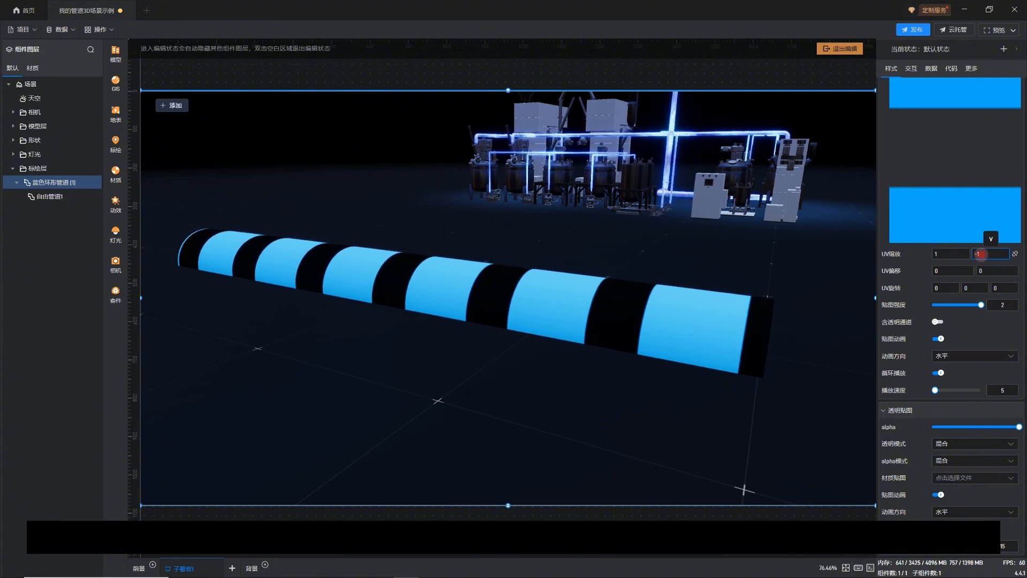
pyautogui.press('BackSpace')
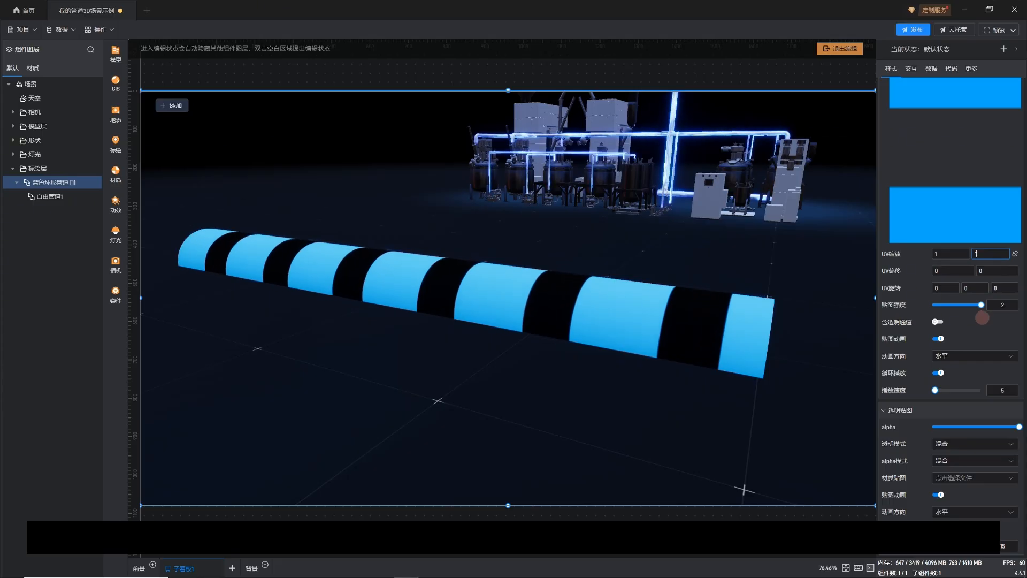
# Load the local file Vector.png as the material texture of the pipe's transparency map
pyautogui.scroll(-1, 982, 318)
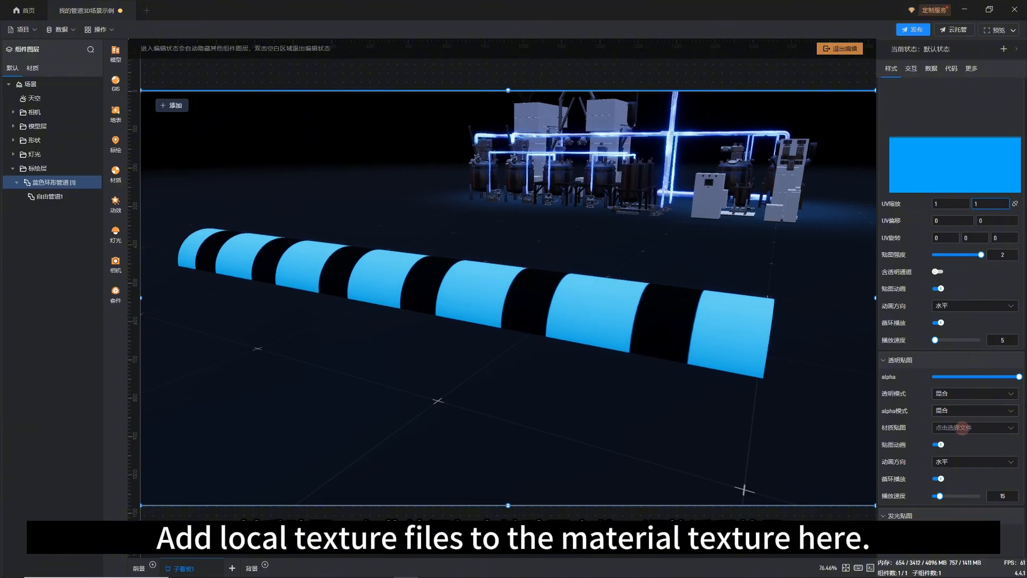
pyautogui.click(963, 427)
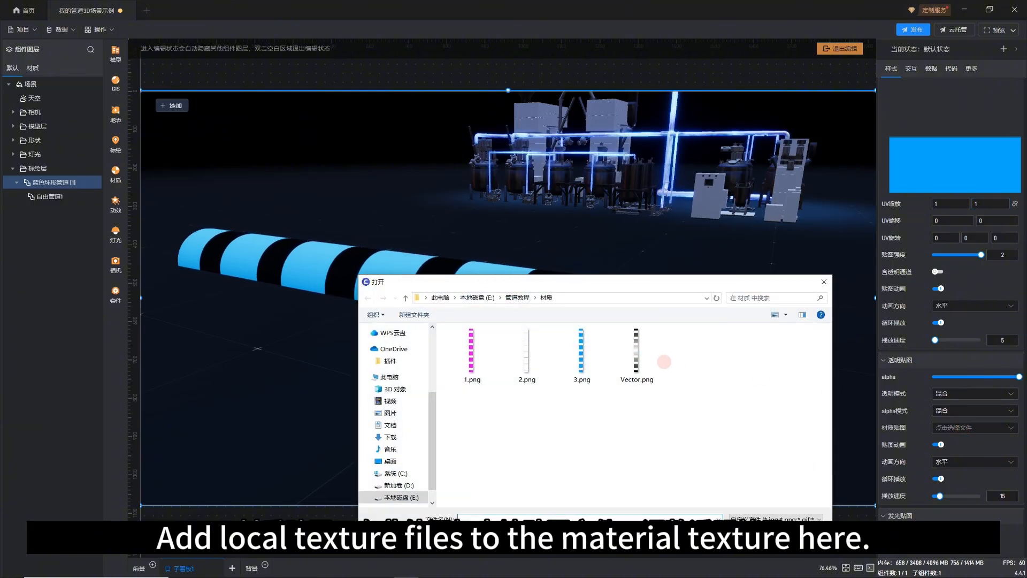
pyautogui.doubleClick(646, 356)
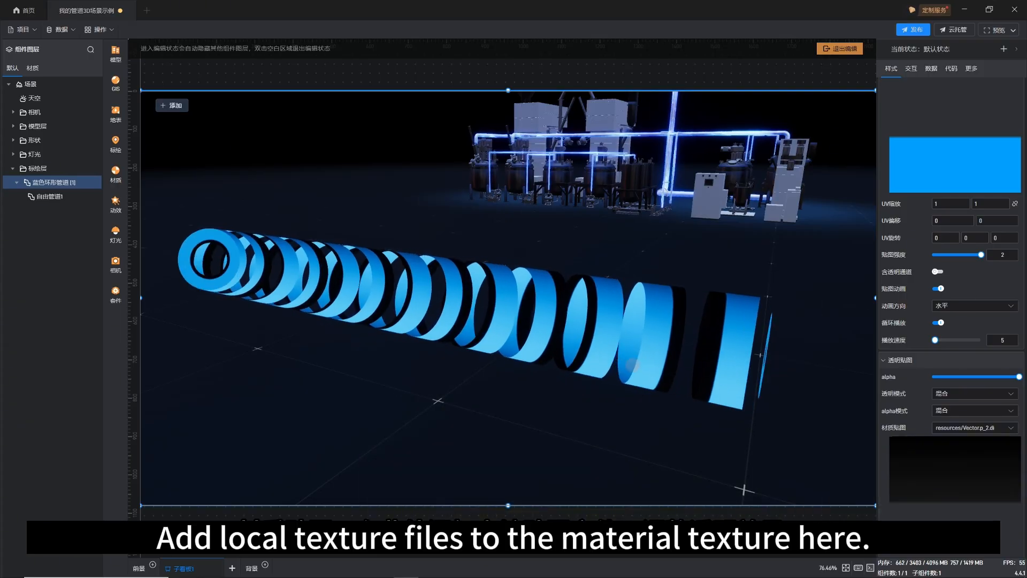
pyautogui.moveTo(517, 374); pyautogui.dragTo(564, 362)
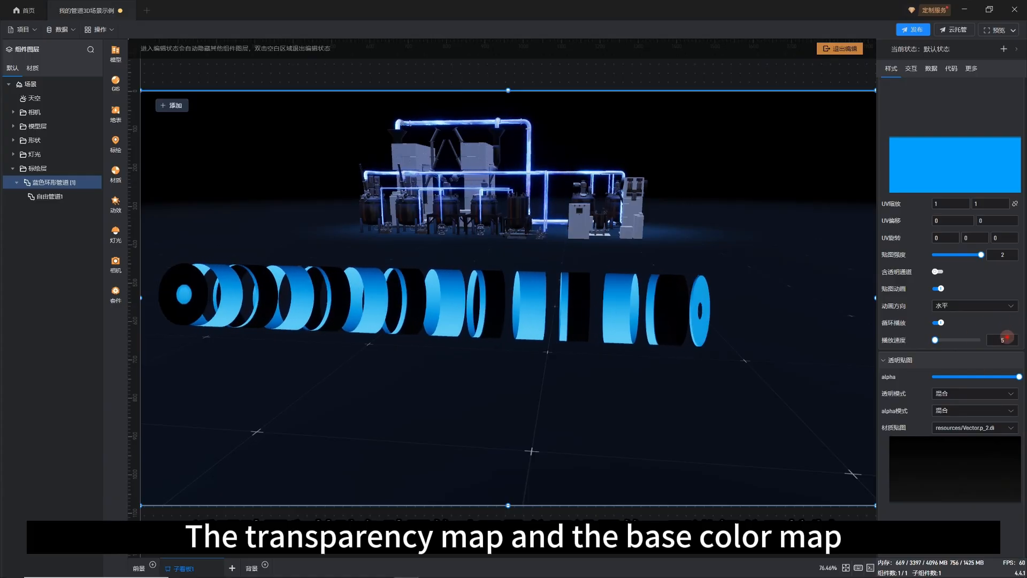
# Set the animation playback speed to 1 for both the base texture and the transparency map
pyautogui.click(988, 339)
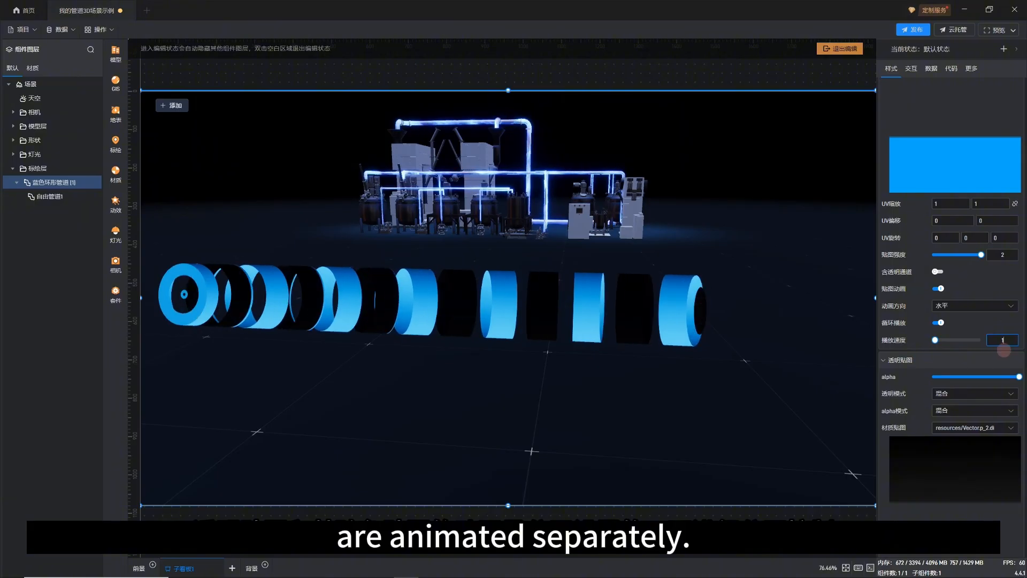
pyautogui.scroll(-5, 1003, 386)
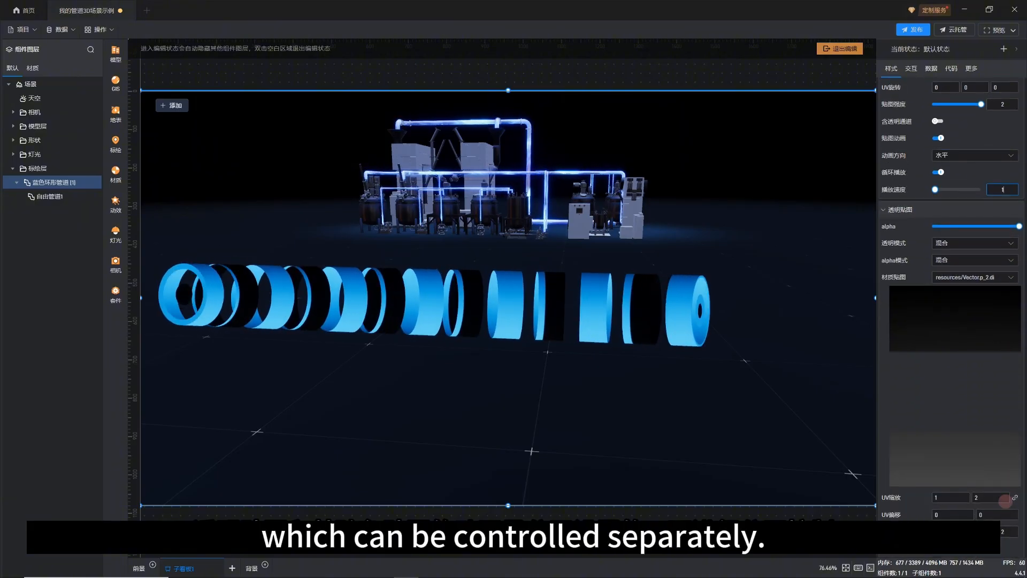
pyautogui.scroll(-3, 1012, 527)
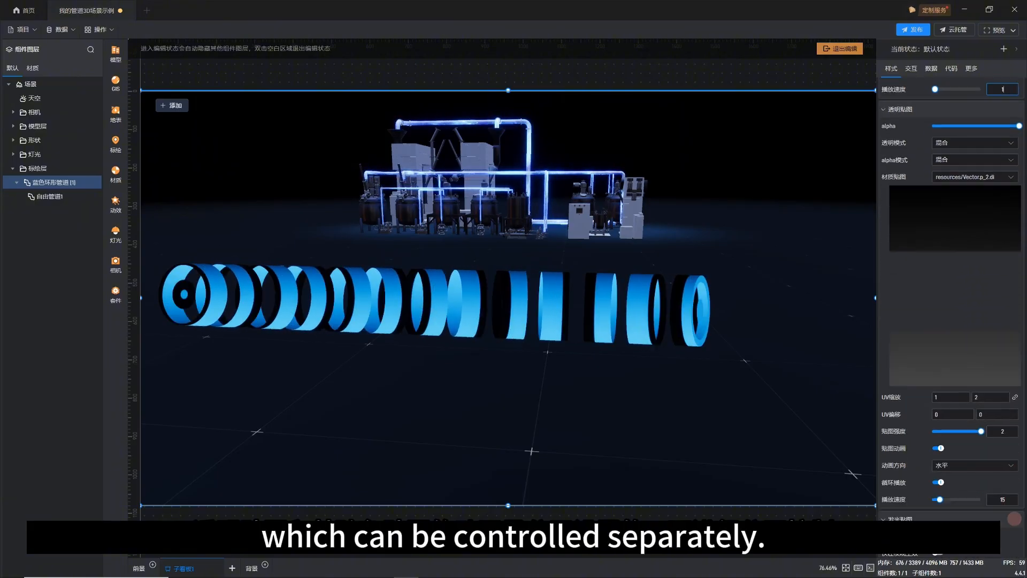
pyautogui.moveTo(1006, 499); pyautogui.dragTo(985, 500)
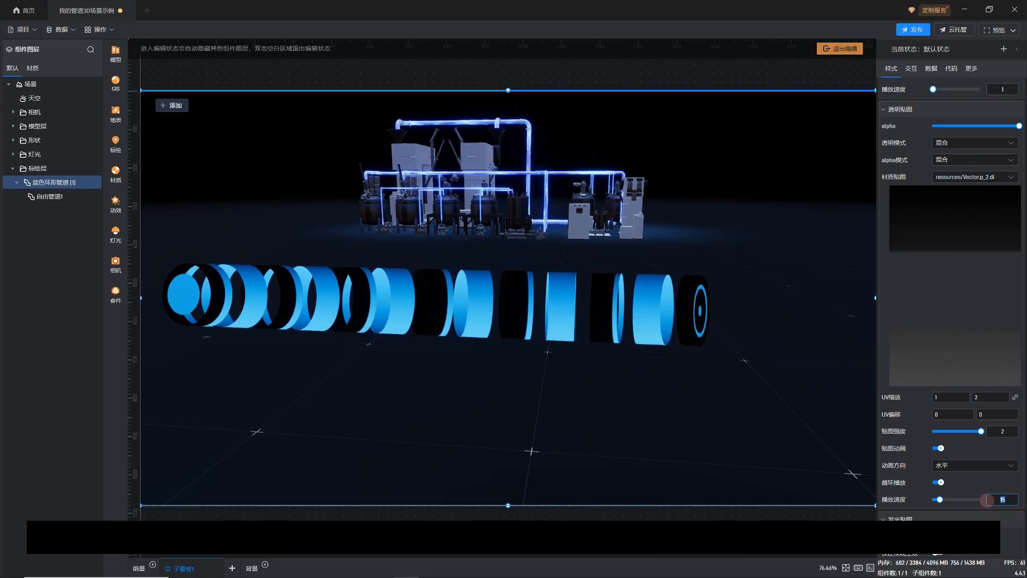
pyautogui.write('1')
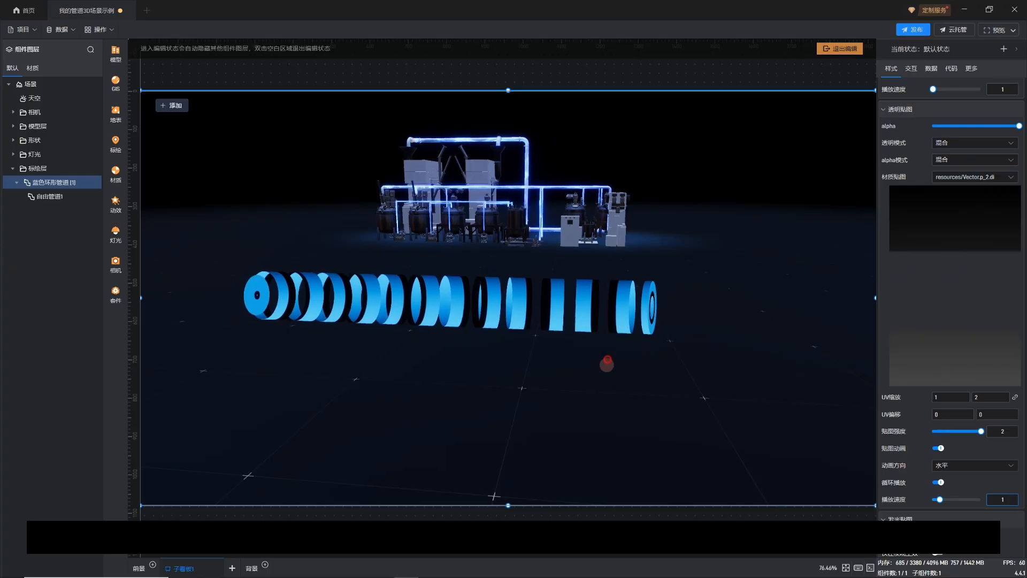
# Switch the base texture's transparent channel option (含透明通道) on to compare the pipe's look, and off again
pyautogui.scroll(3, 605, 369)
pyautogui.scroll(3, 933, 259)
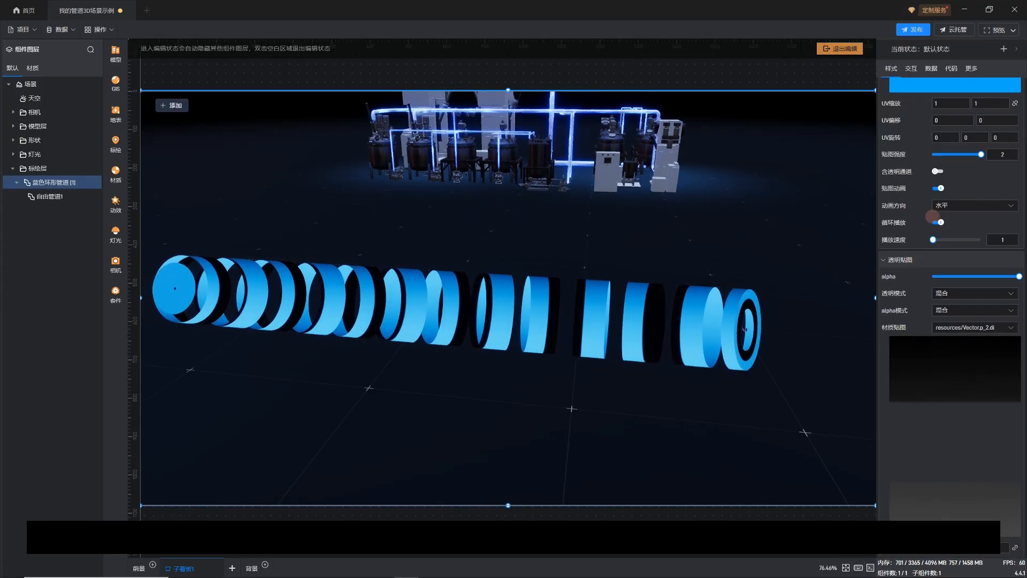
pyautogui.click(937, 172)
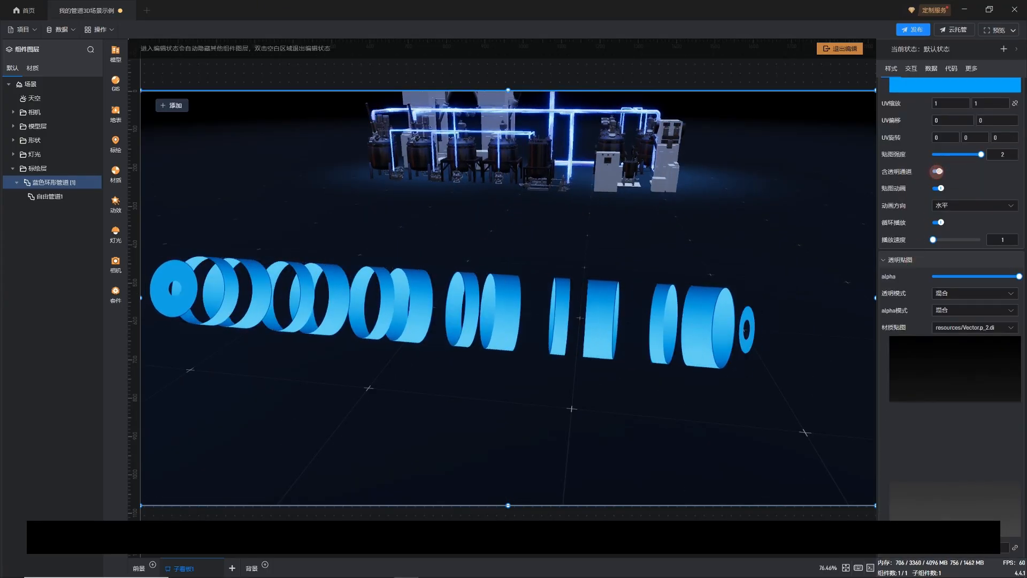
pyautogui.moveTo(706, 229); pyautogui.dragTo(705, 210)
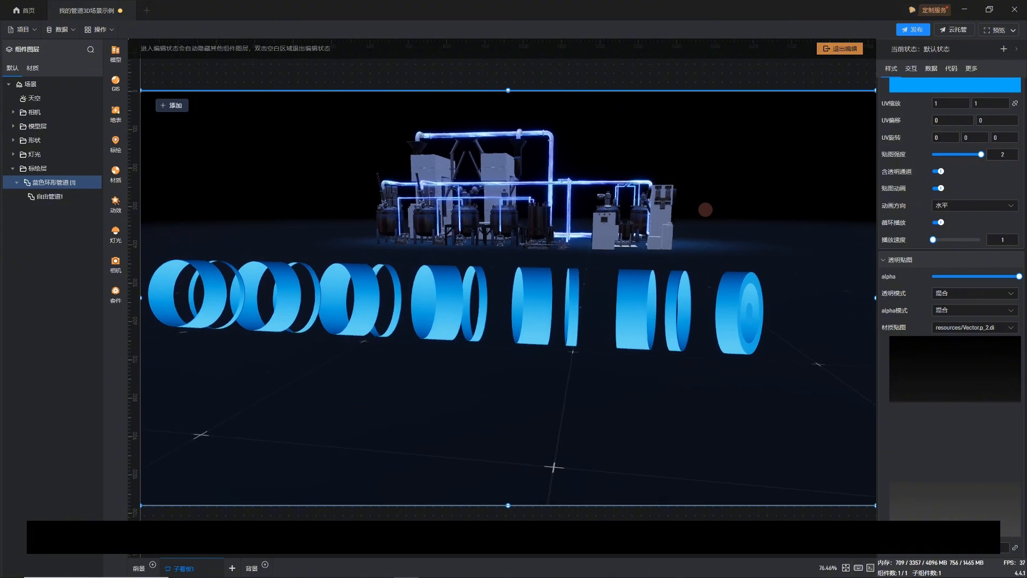
pyautogui.click(941, 171)
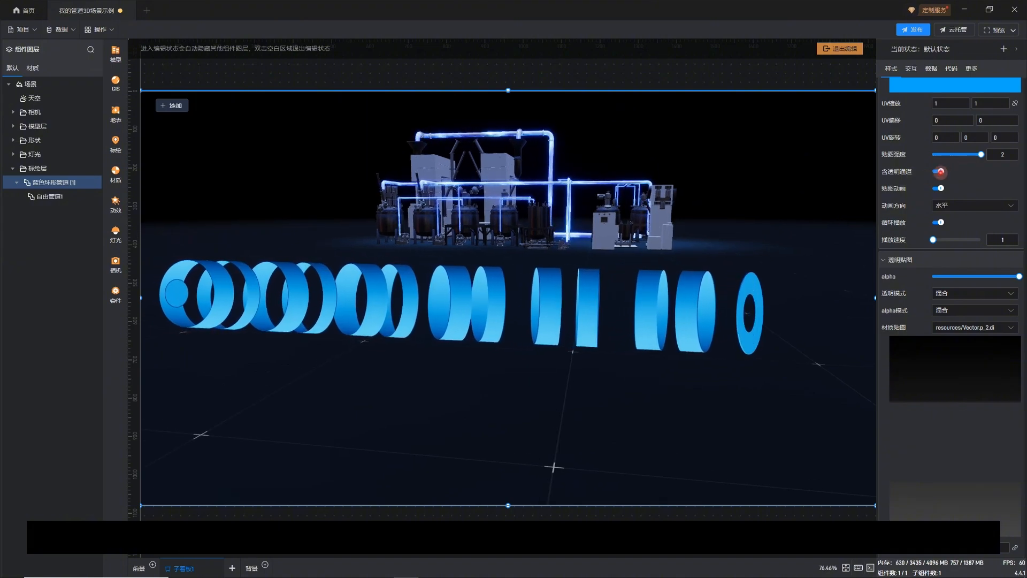
pyautogui.click(940, 171)
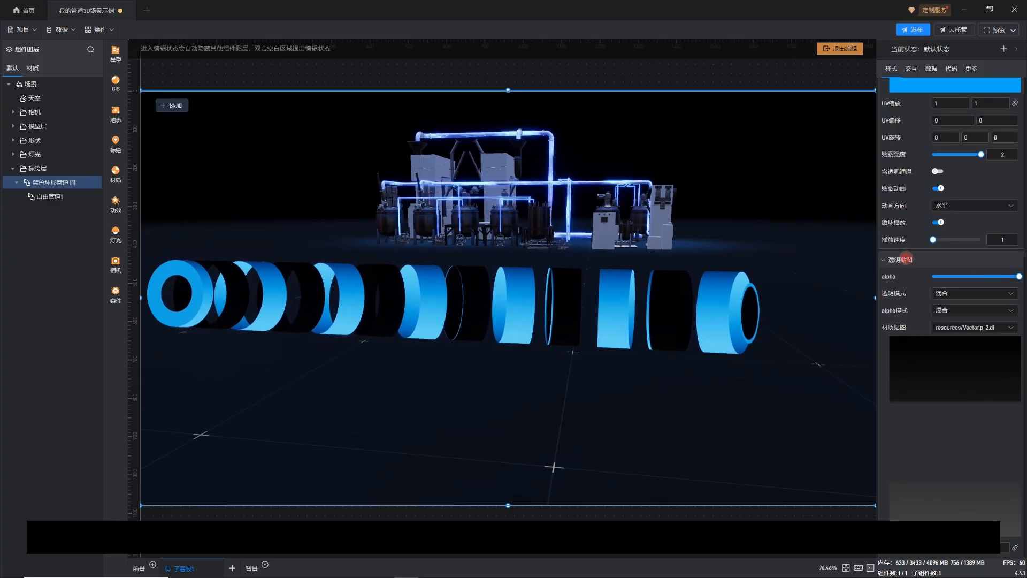
# Remove the Vector texture file from the transparency map
pyautogui.click(904, 260)
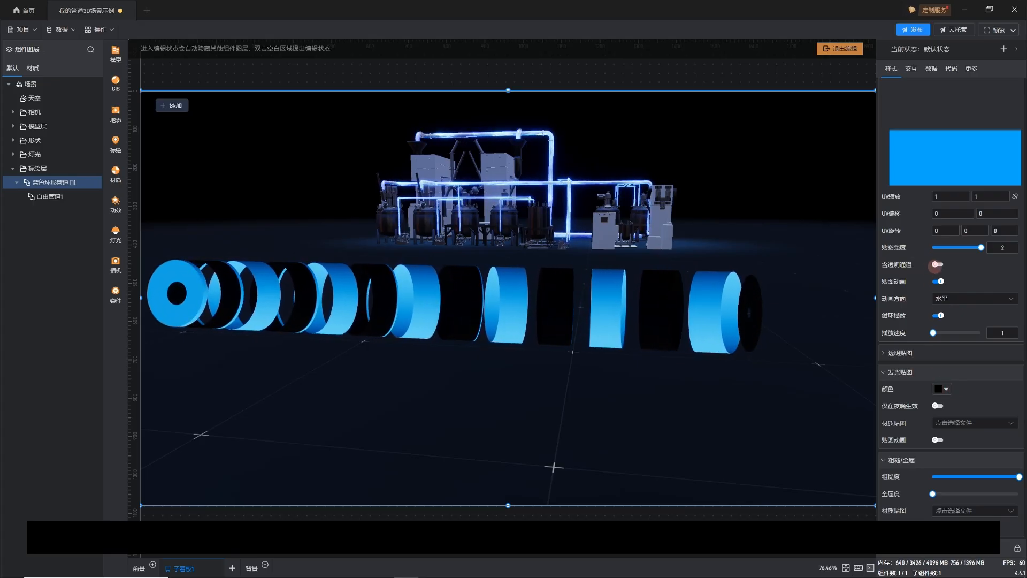
pyautogui.click(936, 264)
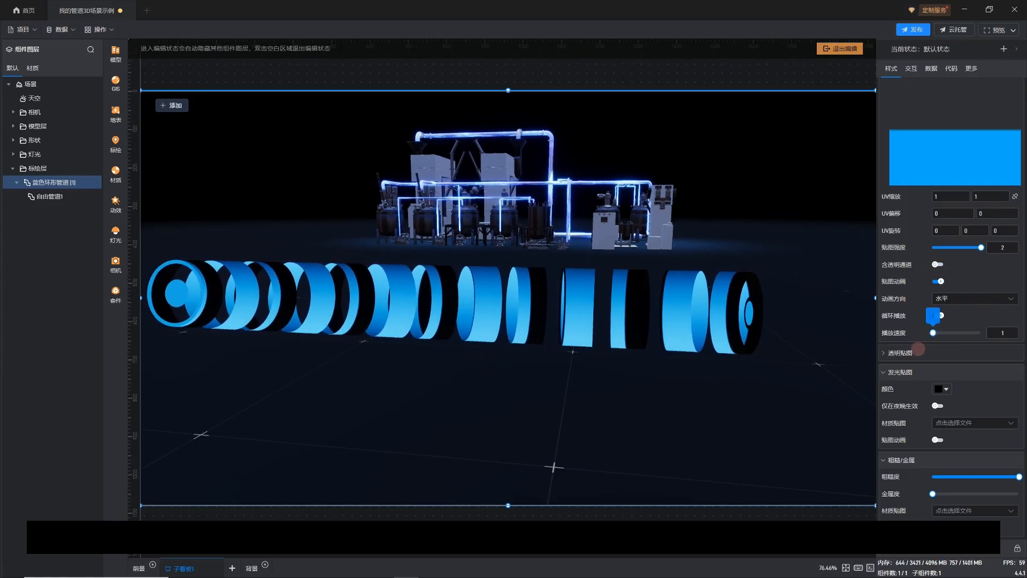
pyautogui.click(917, 350)
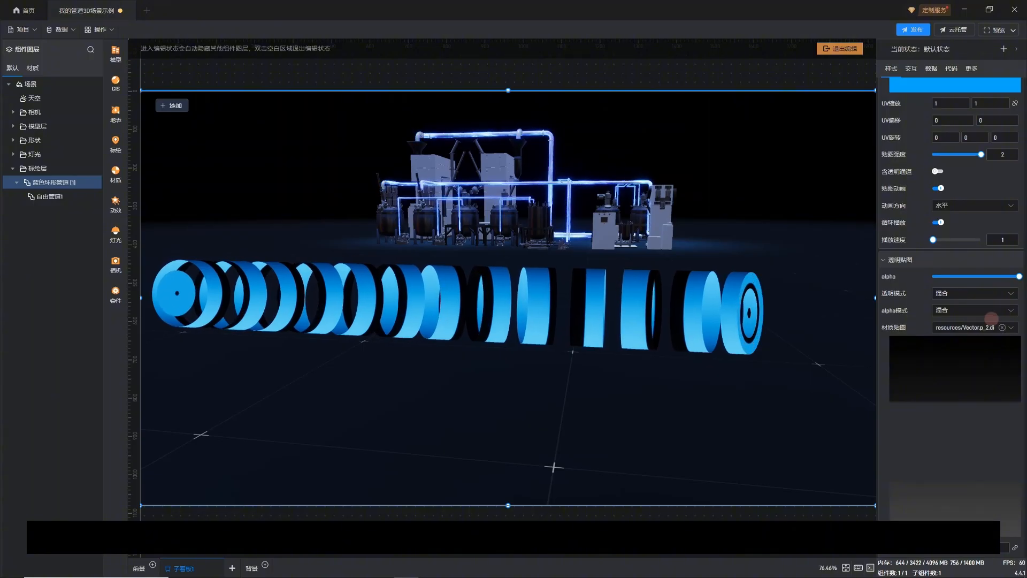
pyautogui.click(1001, 327)
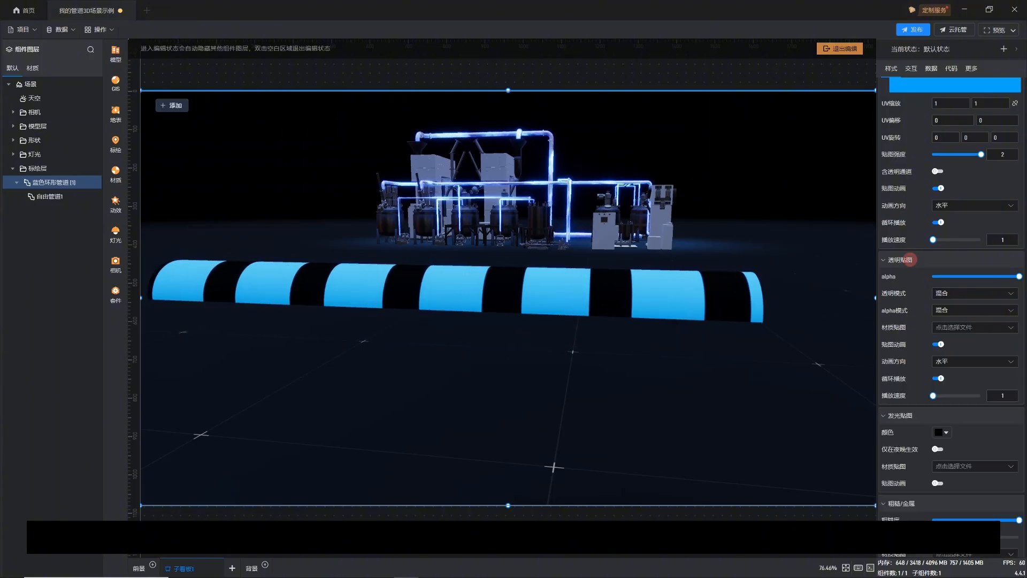
# Load the local file 3.png as the material texture of the pipe's glow map (发光贴图)
pyautogui.click(910, 259)
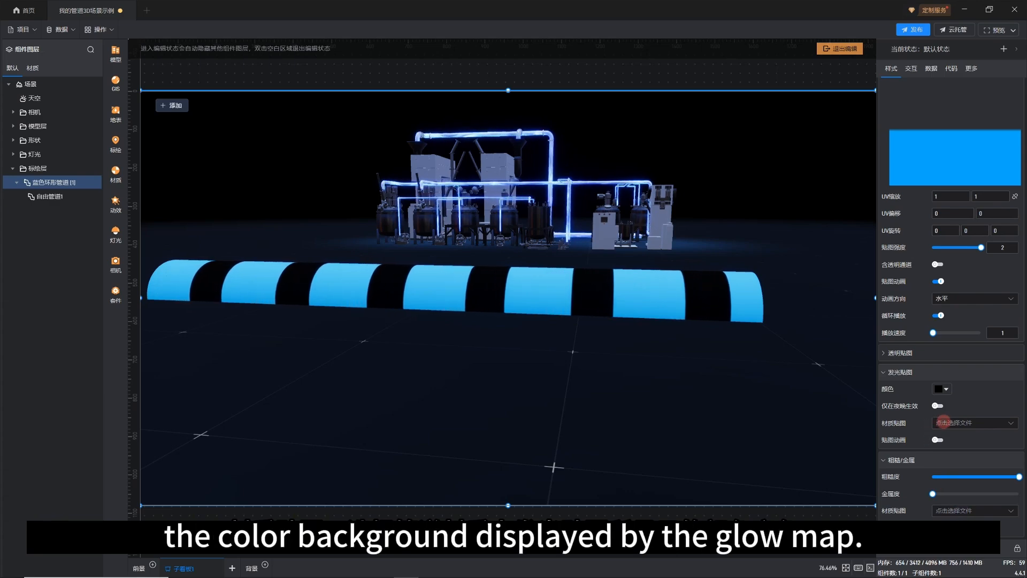
pyautogui.click(943, 421)
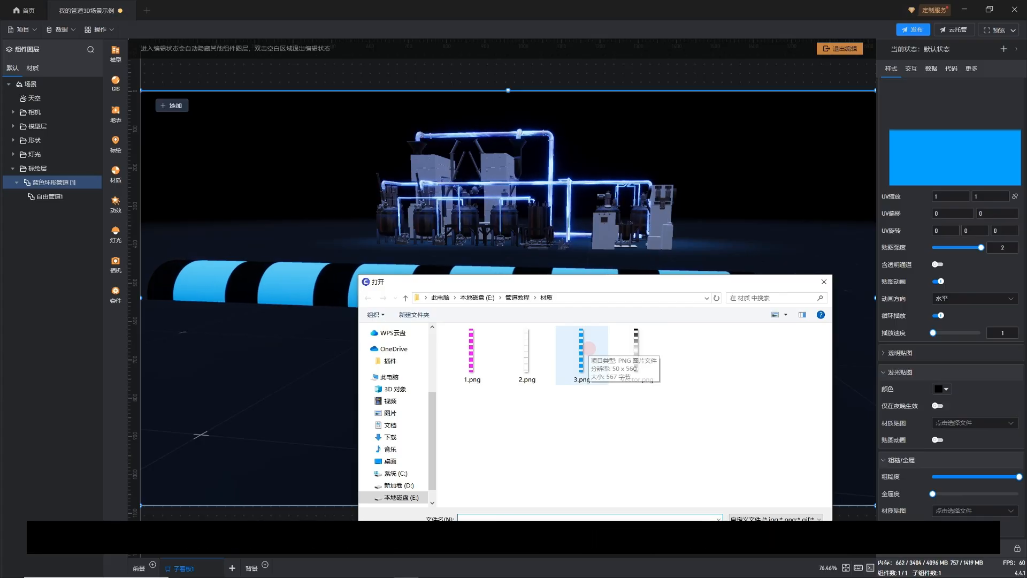
pyautogui.click(589, 348)
pyautogui.doubleClick(589, 348)
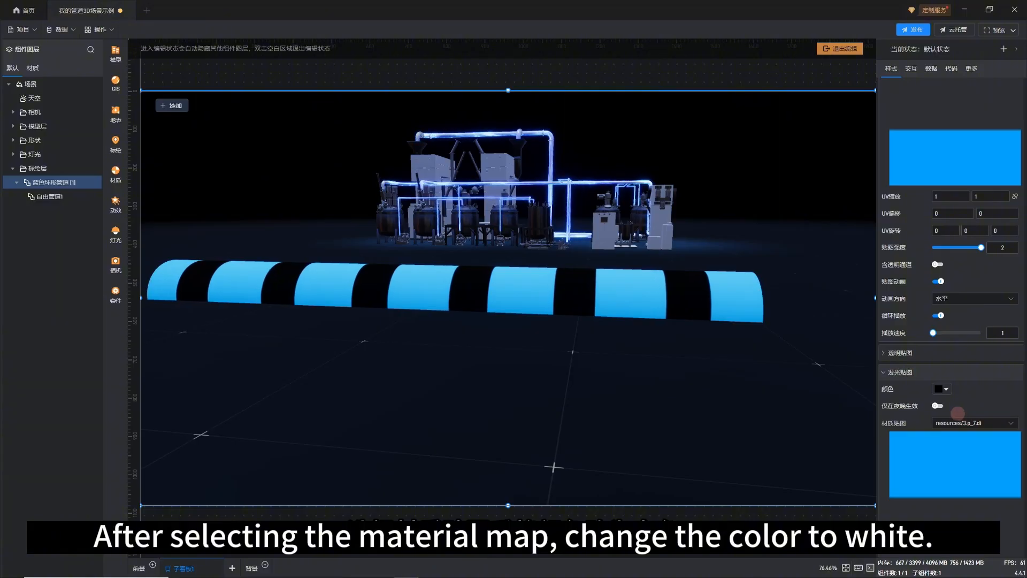
# Change the glow map's color to white, #FFFFFFFF
pyautogui.scroll(-3, 956, 411)
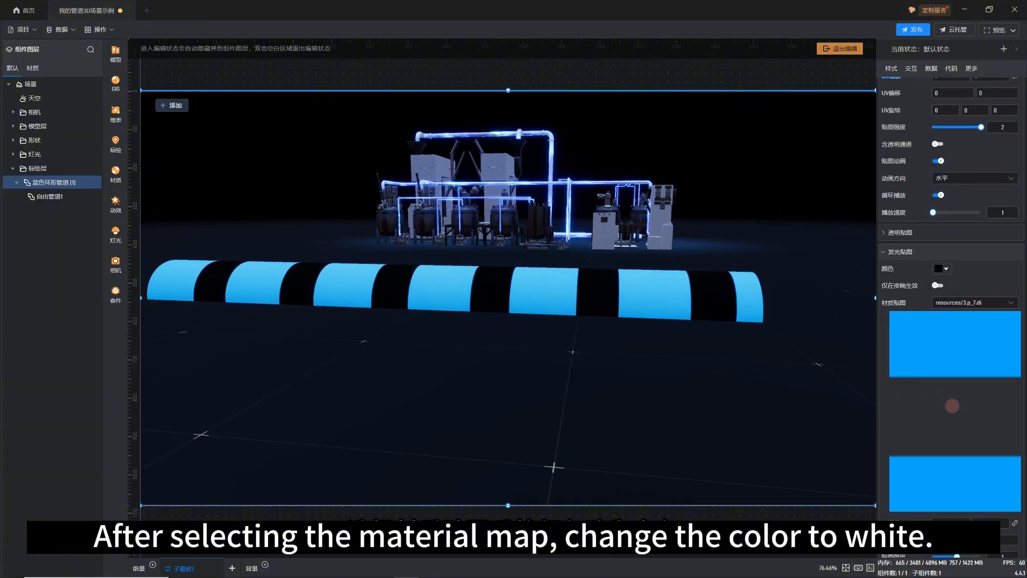
pyautogui.scroll(-2, 952, 405)
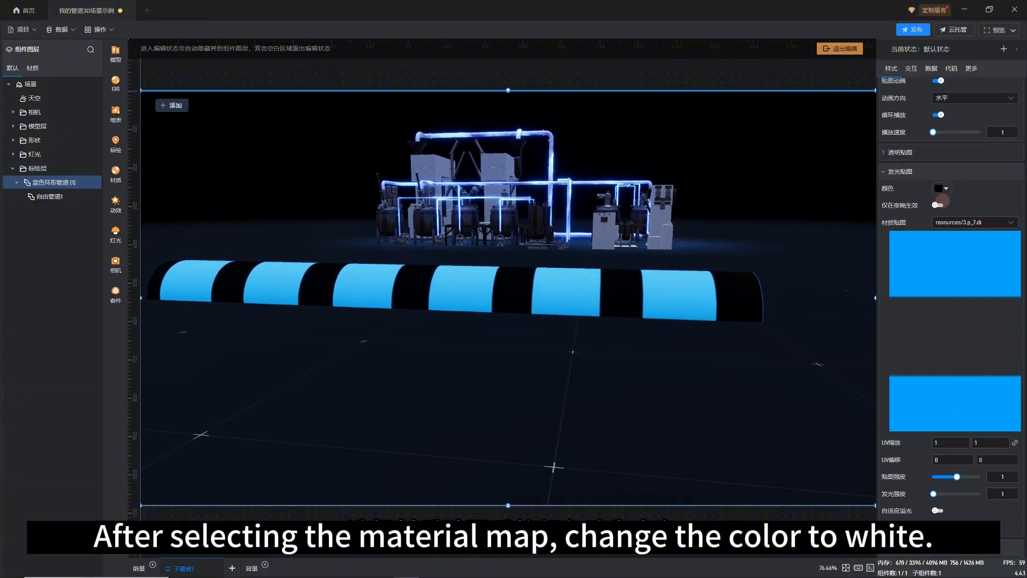
pyautogui.click(942, 187)
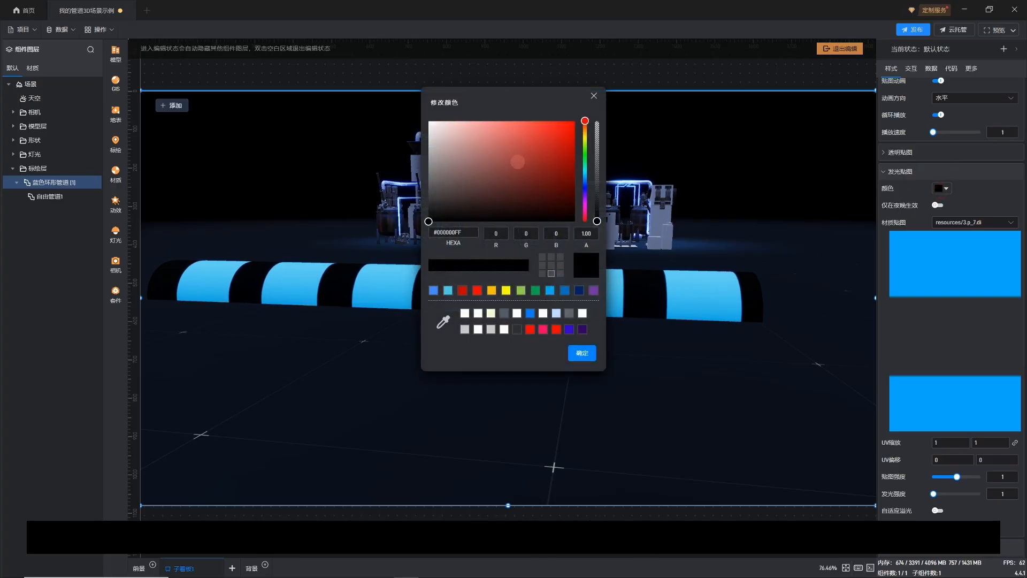
pyautogui.moveTo(517, 161); pyautogui.dragTo(329, 87)
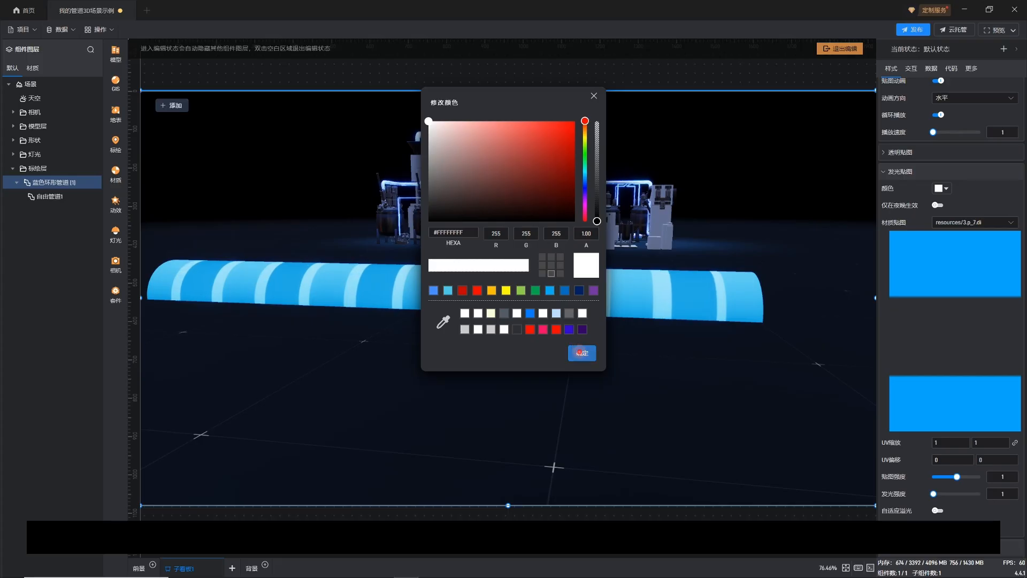
pyautogui.click(580, 352)
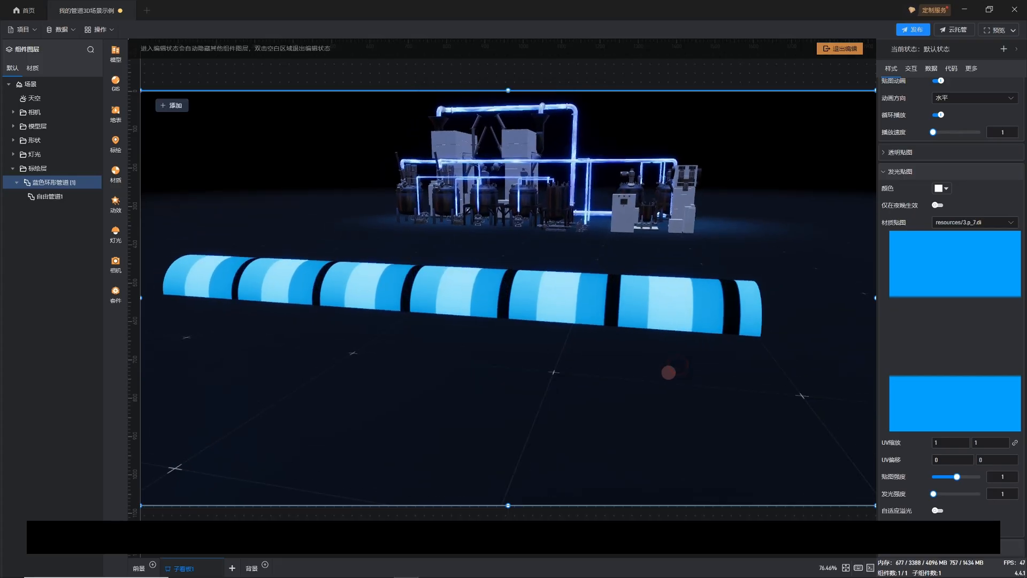
# Try 10 for the glow map's texture strength (贴图强度) and for its luminous intensity (发光强度), restoring each to 1
pyautogui.scroll(-1, 1005, 434)
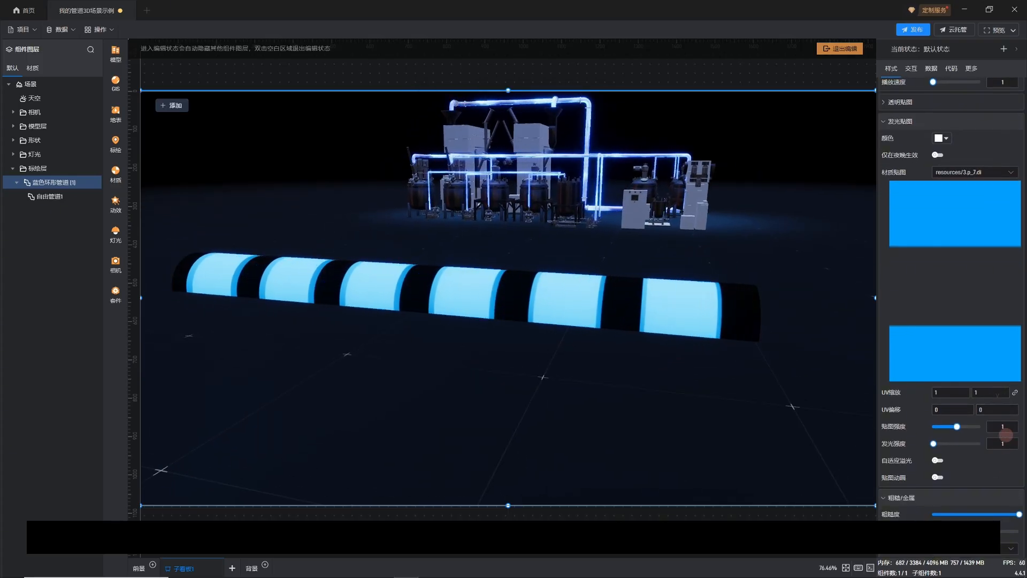
pyautogui.click(1010, 427)
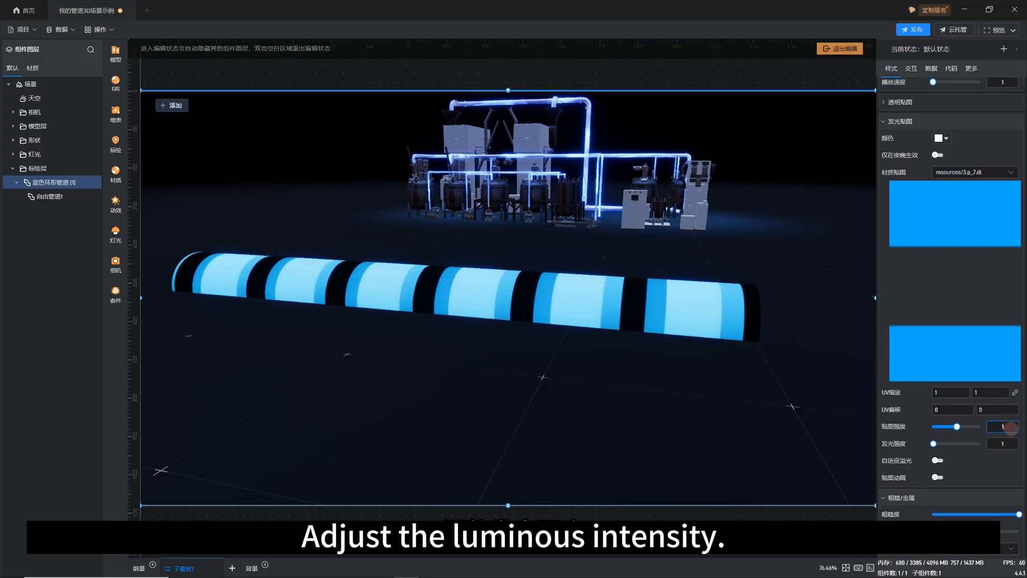
pyautogui.write('0')
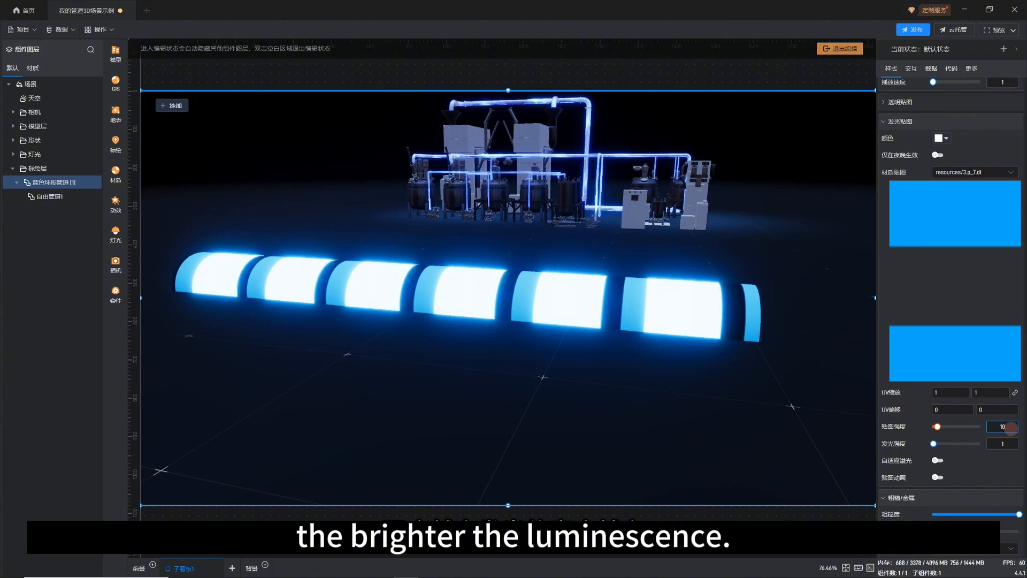
pyautogui.press('BackSpace')
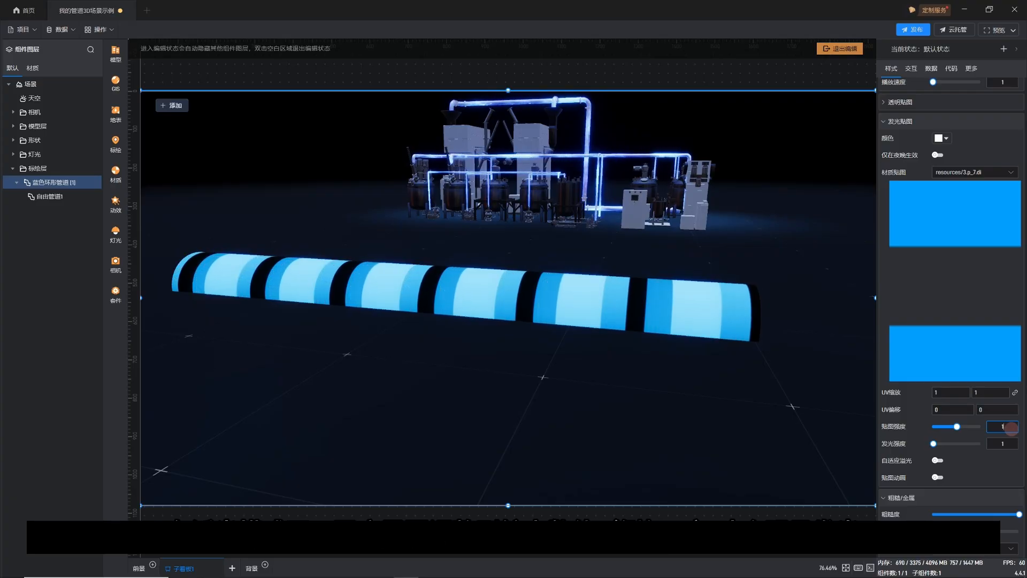
pyautogui.write('0')
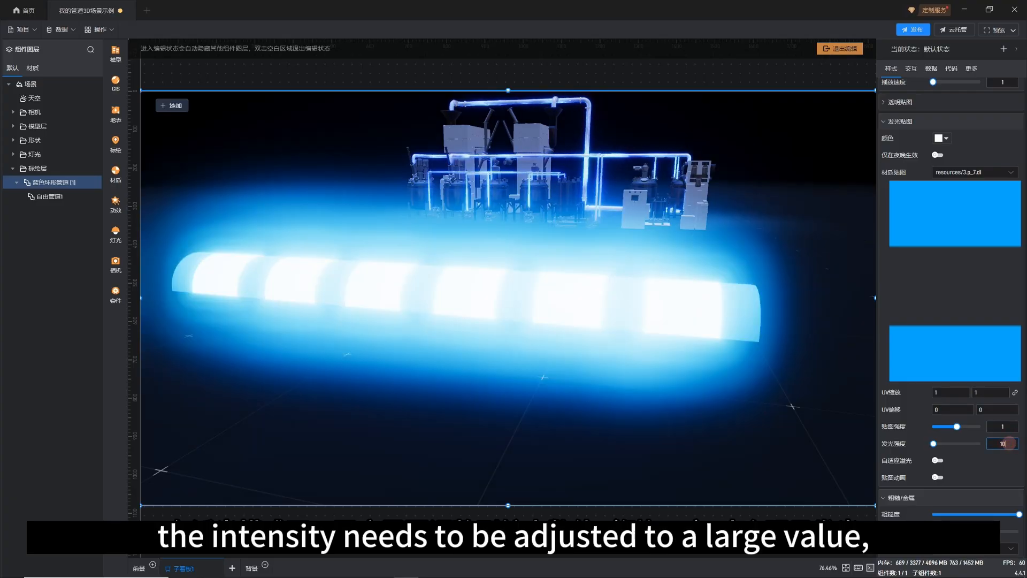
pyautogui.press('BackSpace')
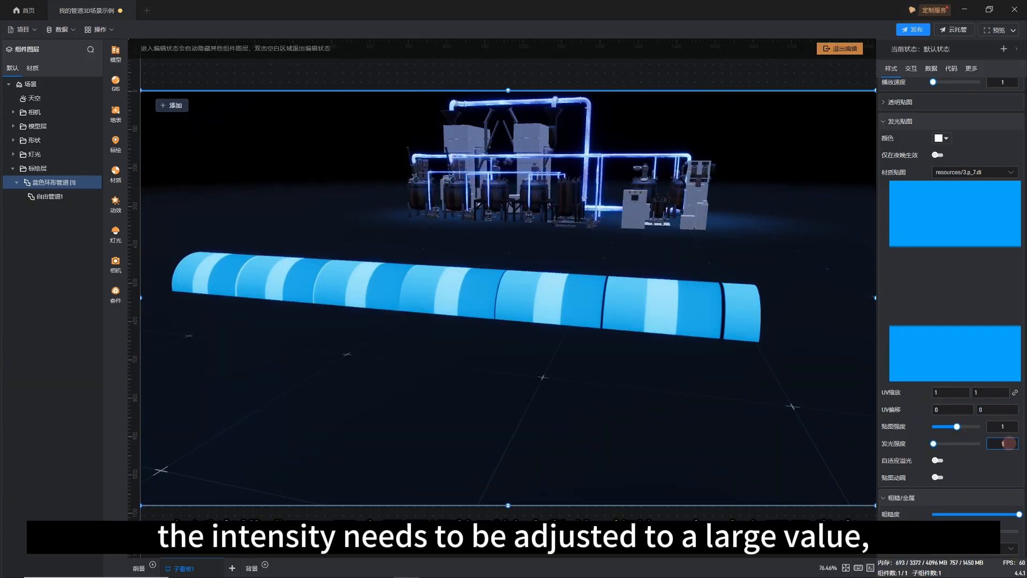
# Set the glow map's texture strength to 2 and turn on its texture animation
pyautogui.doubleClick(1002, 426)
pyautogui.write('2')
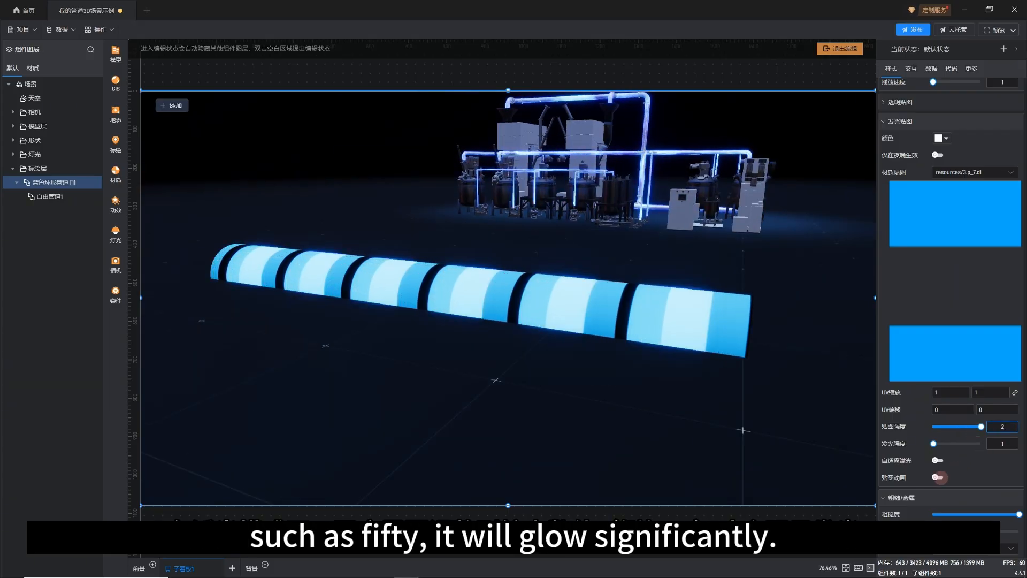
pyautogui.click(937, 477)
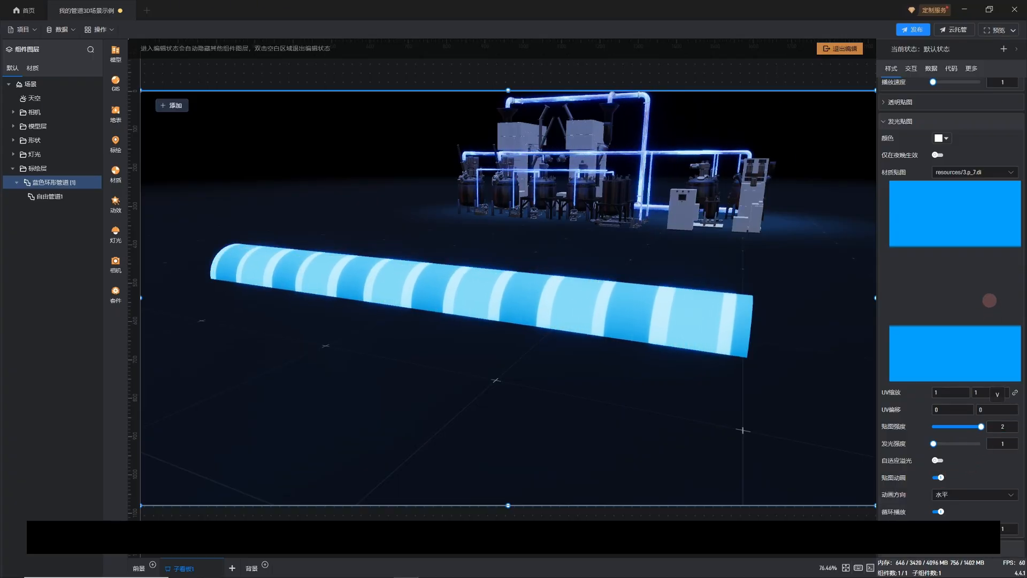
pyautogui.scroll(3, 989, 300)
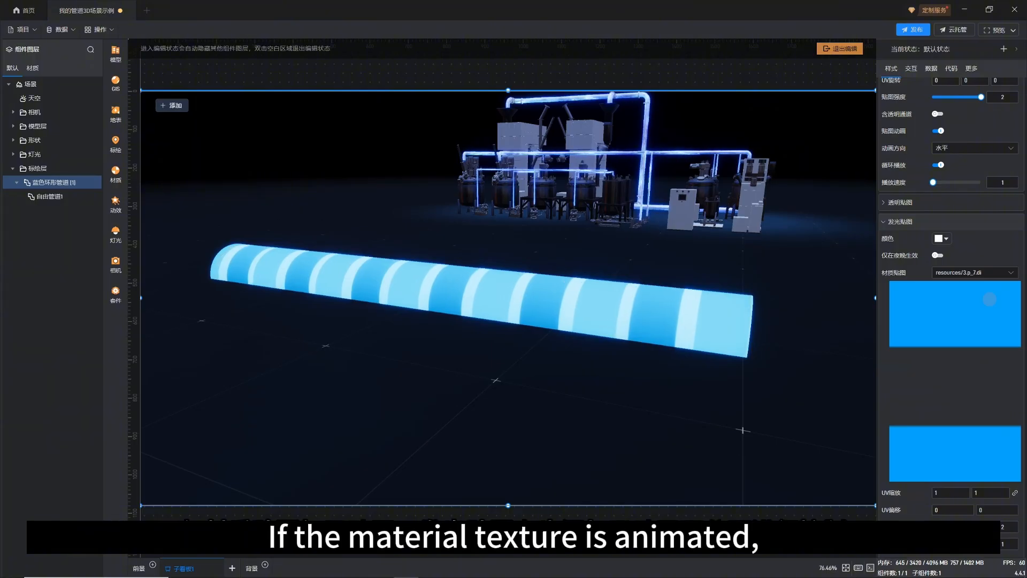
# Try 20 as the glow map's texture strength (贴图强度), set it to 1, and set the animation's playback speed (播放速度) to 0
pyautogui.scroll(-3, 989, 300)
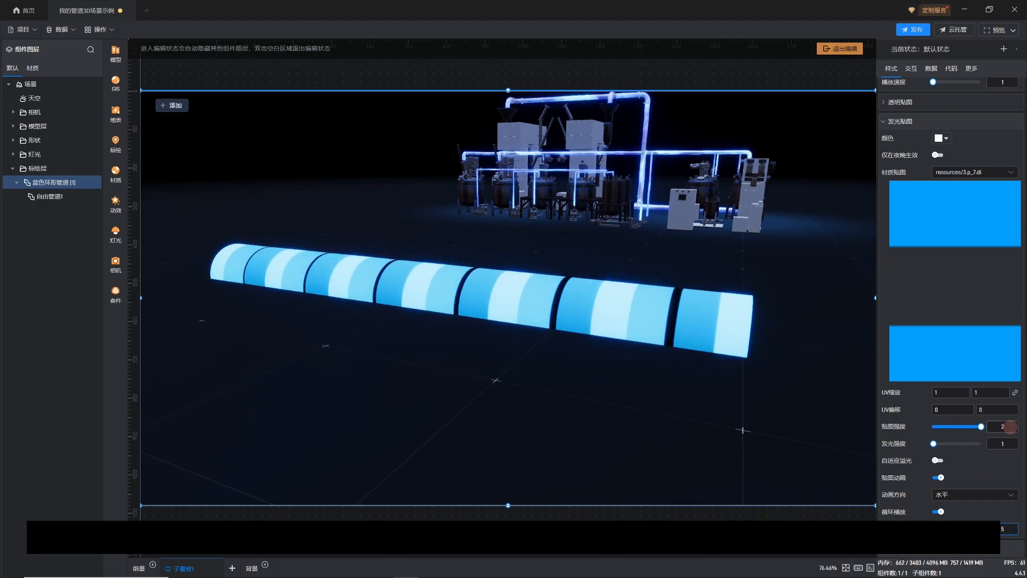
pyautogui.click(1010, 427)
pyautogui.write('0')
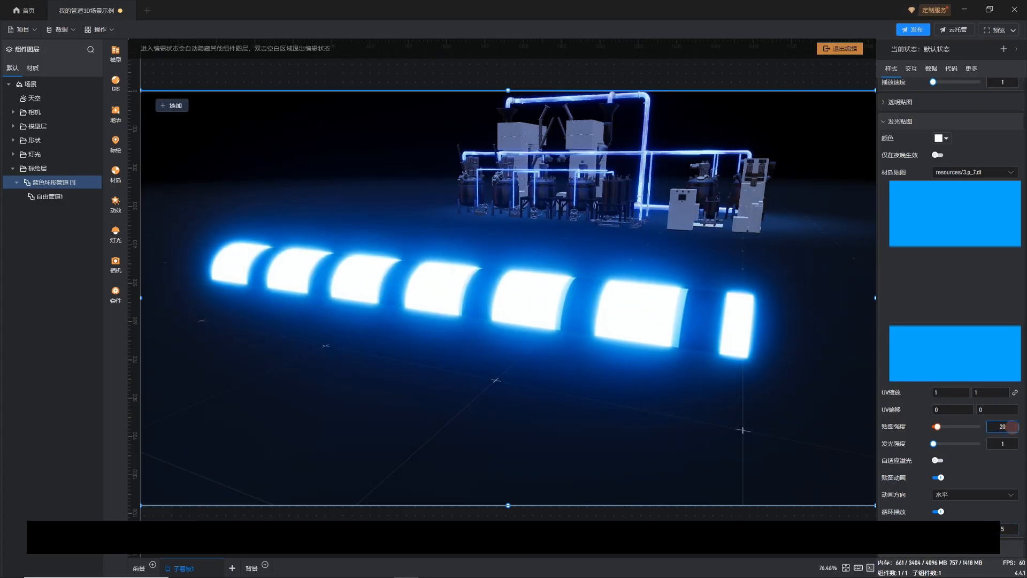
pyautogui.moveTo(1012, 426); pyautogui.dragTo(981, 429)
pyautogui.write('1')
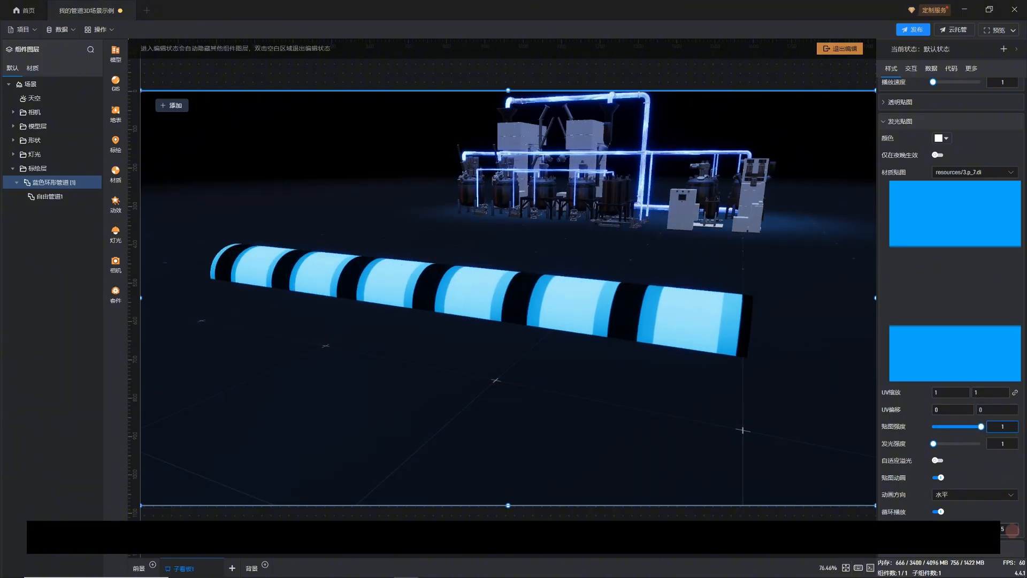
pyautogui.click(1009, 529)
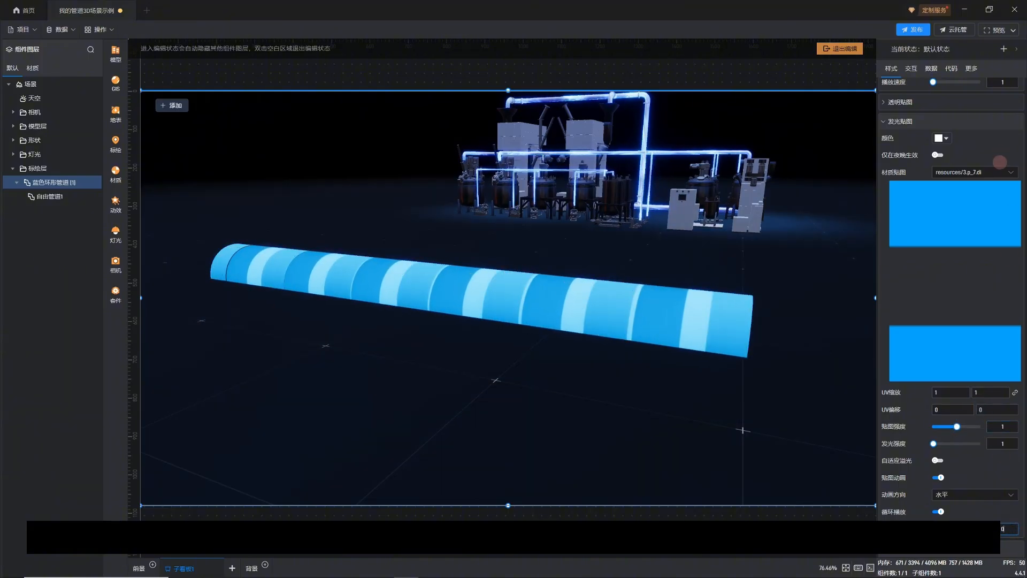
# Remove the glow map's material texture and change its glow color to black, #000000FF
pyautogui.click(1001, 172)
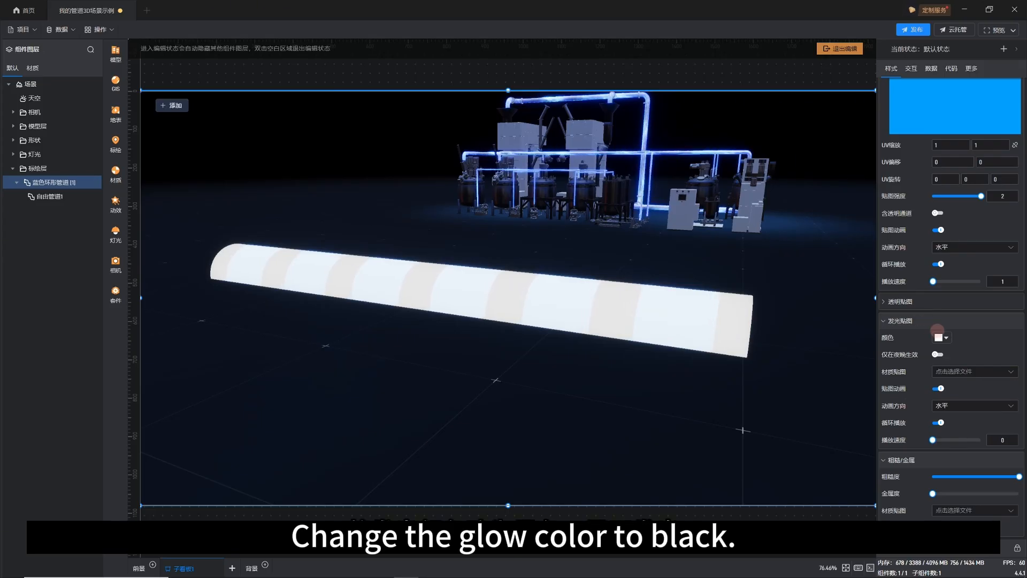
pyautogui.click(939, 337)
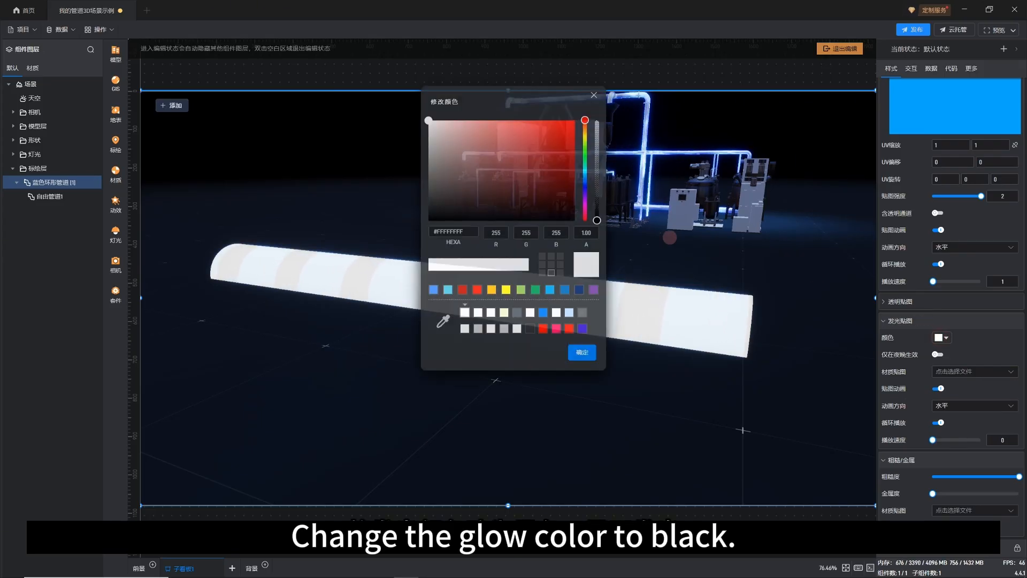
pyautogui.click(563, 220)
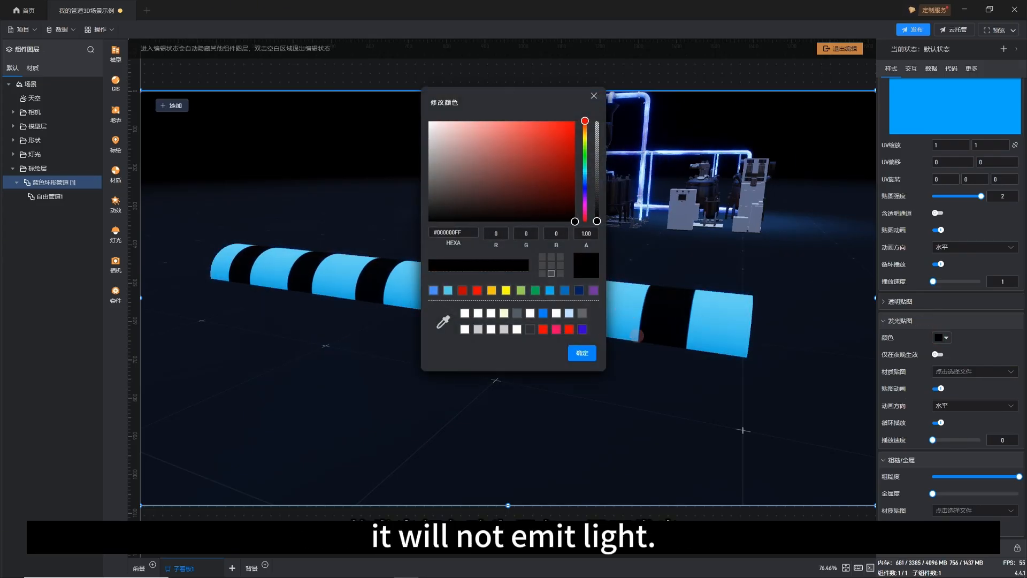
pyautogui.click(582, 353)
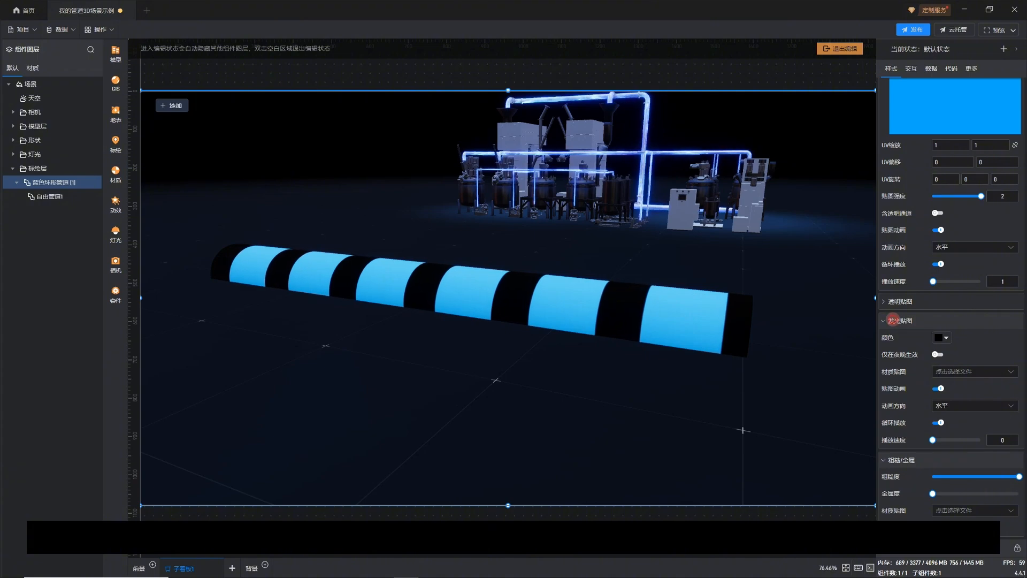
# Collapse the glow map settings and try varying the pipe material's roughness (粗糙度), returning it to the maximum
pyautogui.click(893, 320)
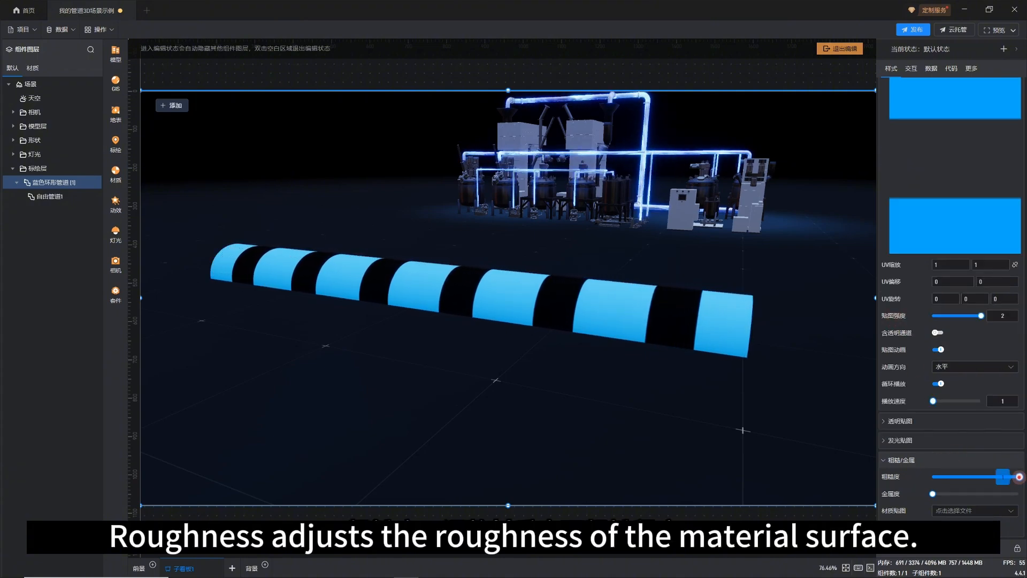
pyautogui.moveTo(1018, 477)
pyautogui.mouseDown()
pyautogui.moveTo(931, 476)
pyautogui.moveTo(1019, 476)
pyautogui.mouseUp()
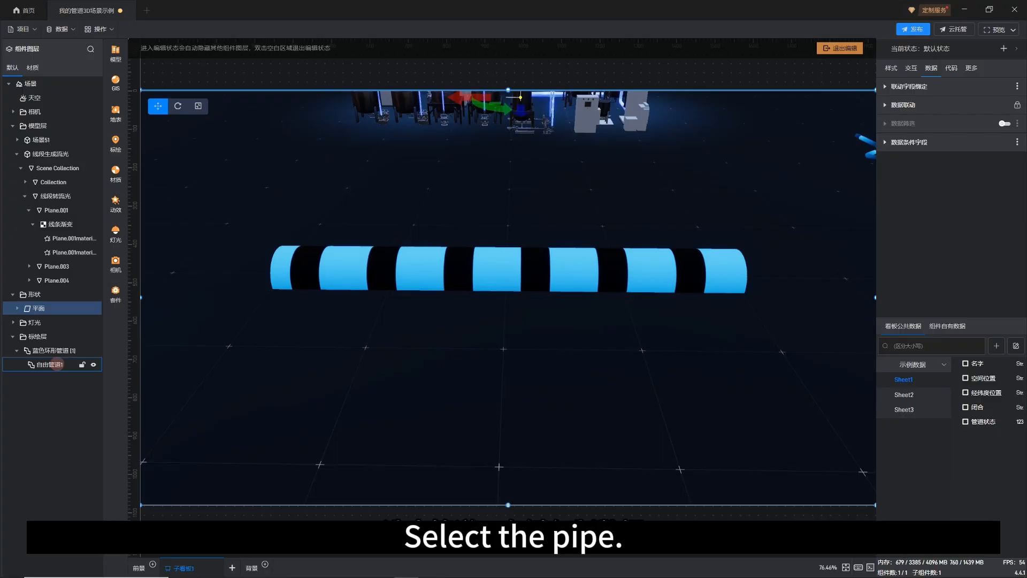
# Copy the data of the free pipe 自由管道1 from the layer list
pyautogui.click(57, 365)
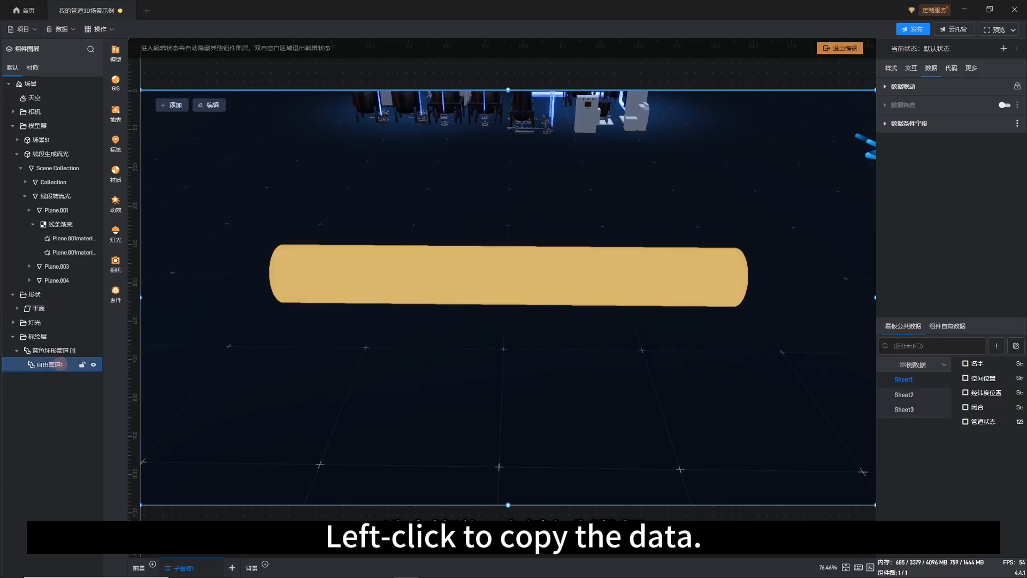
pyautogui.rightClick(50, 364)
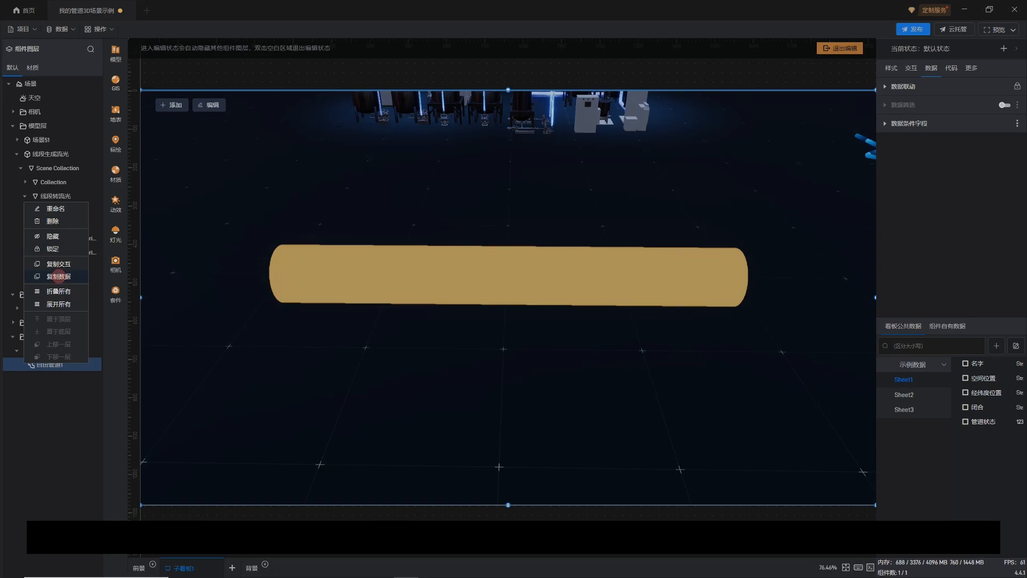
pyautogui.click(58, 276)
# Switch to the WPS workbook 管道数据条件.xlsx and paste the copied pipe data at cell A1 of the 管道 sheet
pyautogui.hotkey('alt', 'Tab')
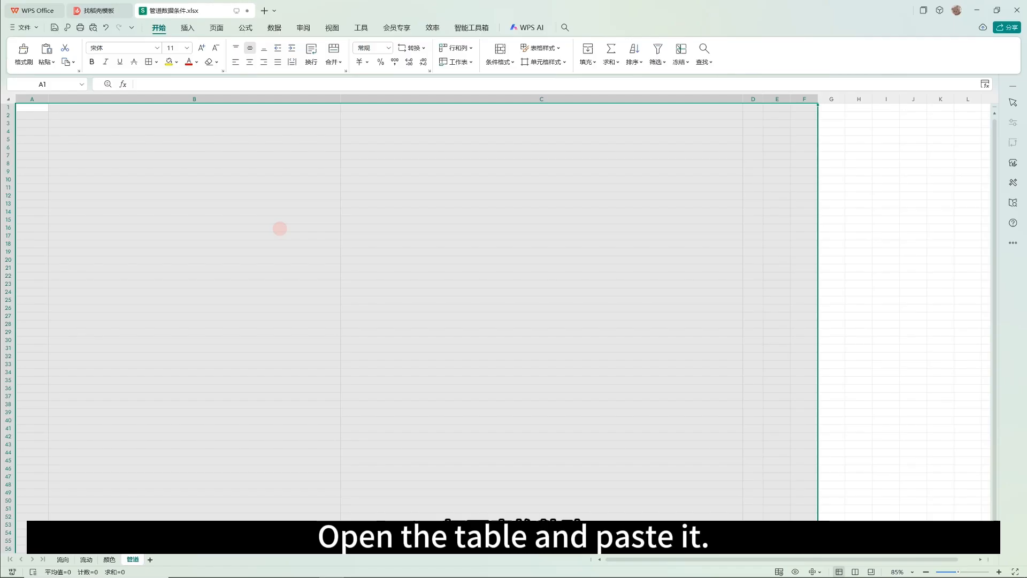
pyautogui.click(259, 251)
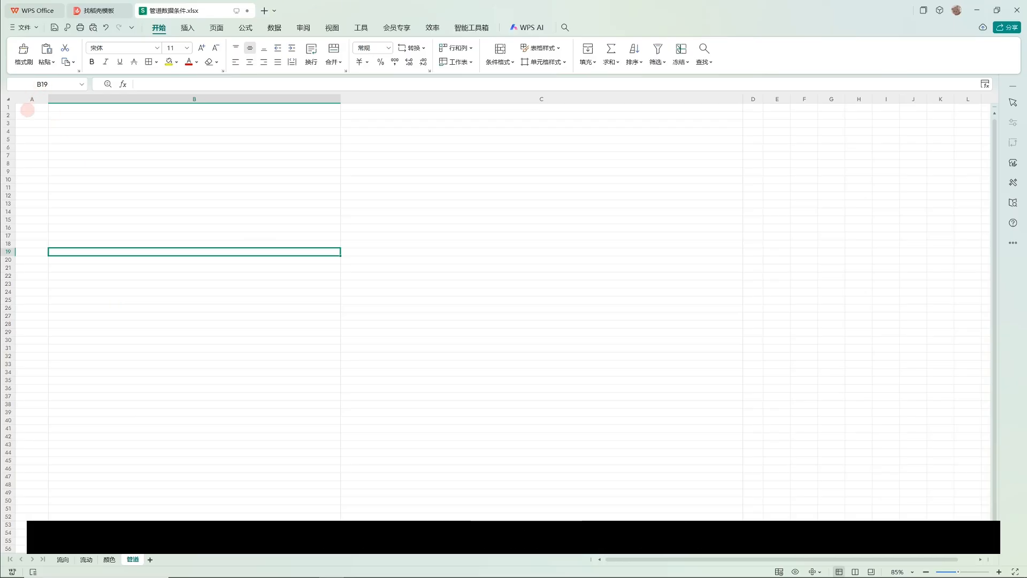
pyautogui.click(27, 106)
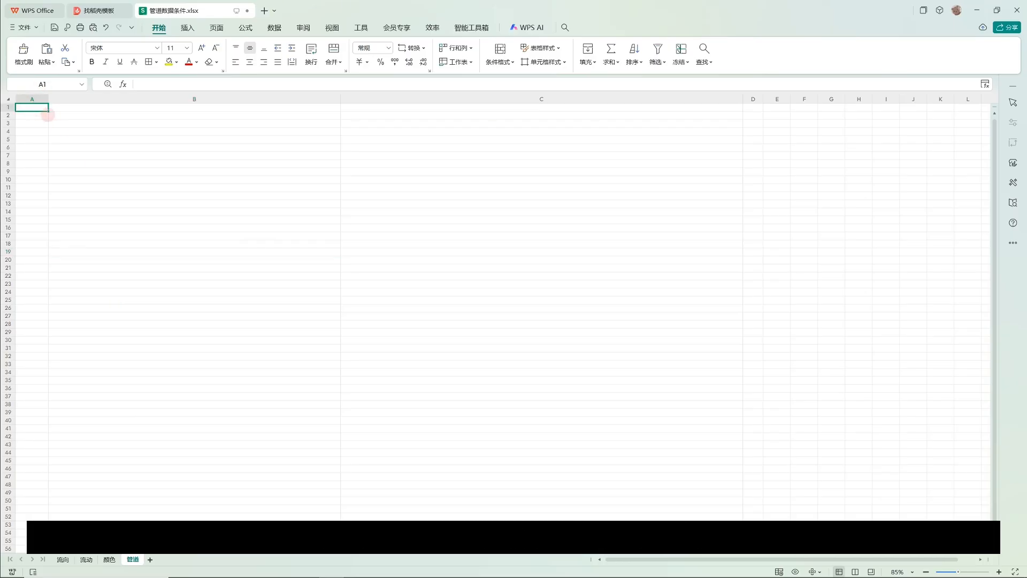
pyautogui.write('名字\t空间位置\t经纬度位置\t闭合 自由管道1\t[[31.360795974731445,0,23.945894241333008],[23.34141850937158,0,23.939081656746566]]\t[[119.9996740535091,30.279783993048426,5.100122227494668],[119.99975740241202,30.279784054683063,5.100087843693196]]\tFALSE')
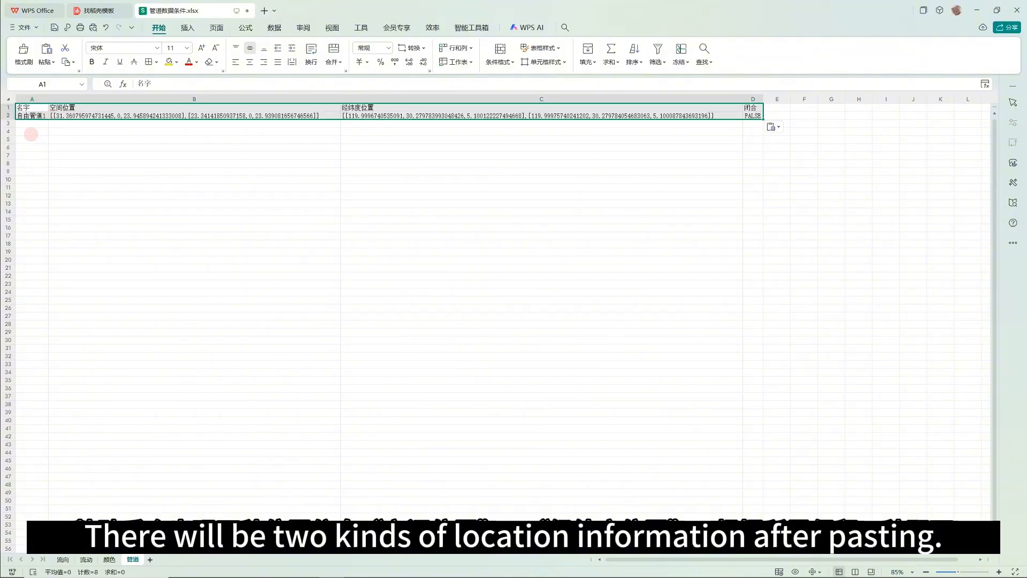
# Replace the inner square brackets around the first coordinate in the 空间位置 cell B2 with double quotes
pyautogui.keyDown('ctrl'); pyautogui.scroll(1, 31, 134); pyautogui.keyUp('ctrl')
pyautogui.keyDown('ctrl'); pyautogui.scroll(1, 31, 134); pyautogui.keyUp('ctrl')
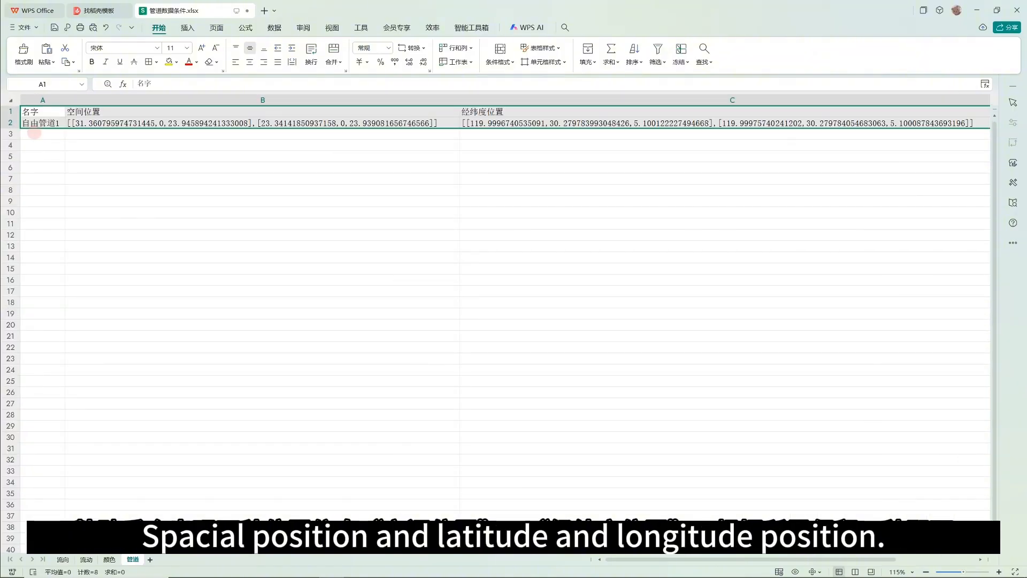
pyautogui.keyDown('ctrl'); pyautogui.scroll(1, 34, 133); pyautogui.keyUp('ctrl')
pyautogui.keyDown('ctrl'); pyautogui.scroll(1, 34, 133); pyautogui.keyUp('ctrl')
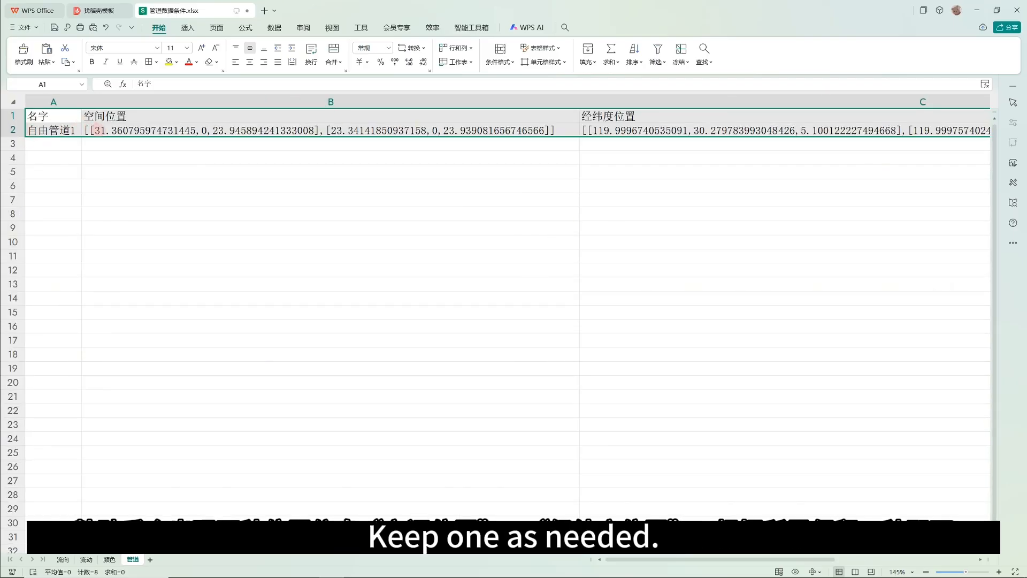
pyautogui.doubleClick(95, 131)
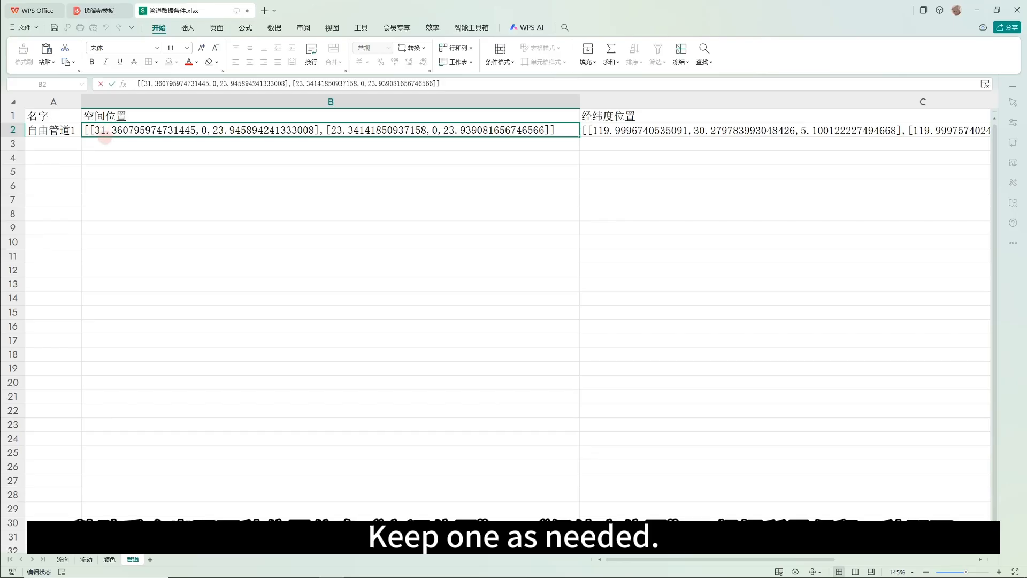
pyautogui.press('BackSpace')
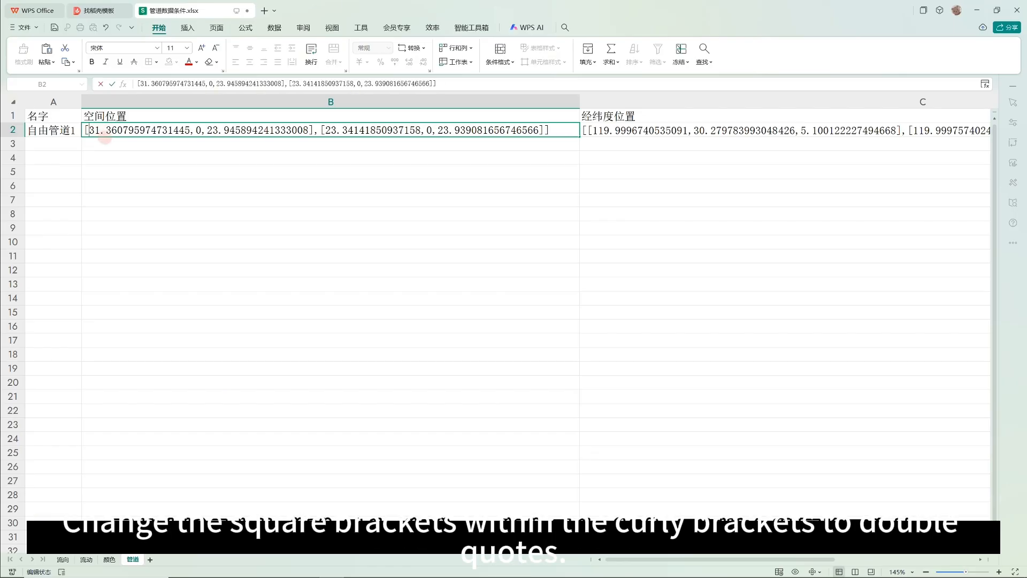
pyautogui.write('"')
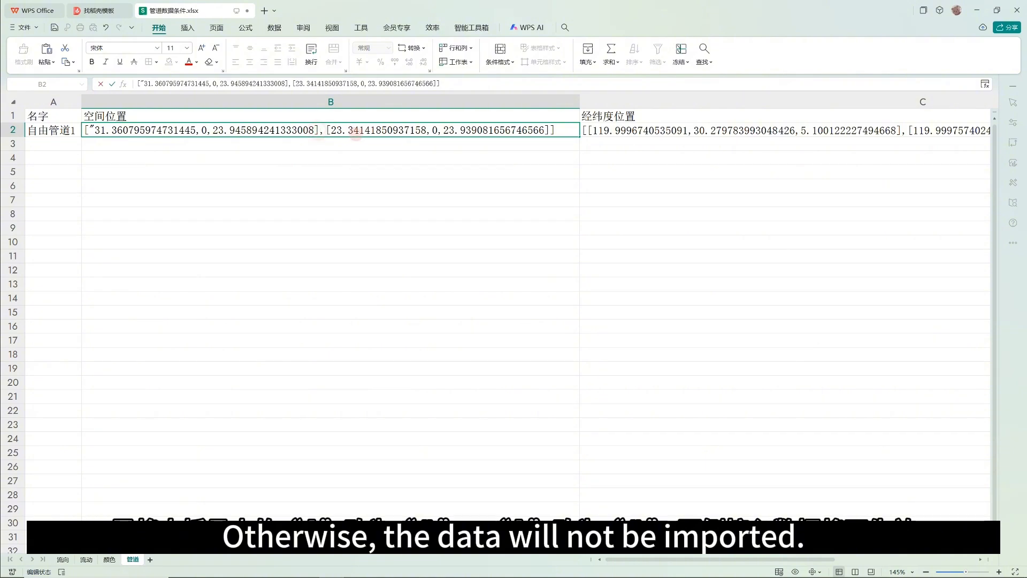
pyautogui.press('BackSpace')
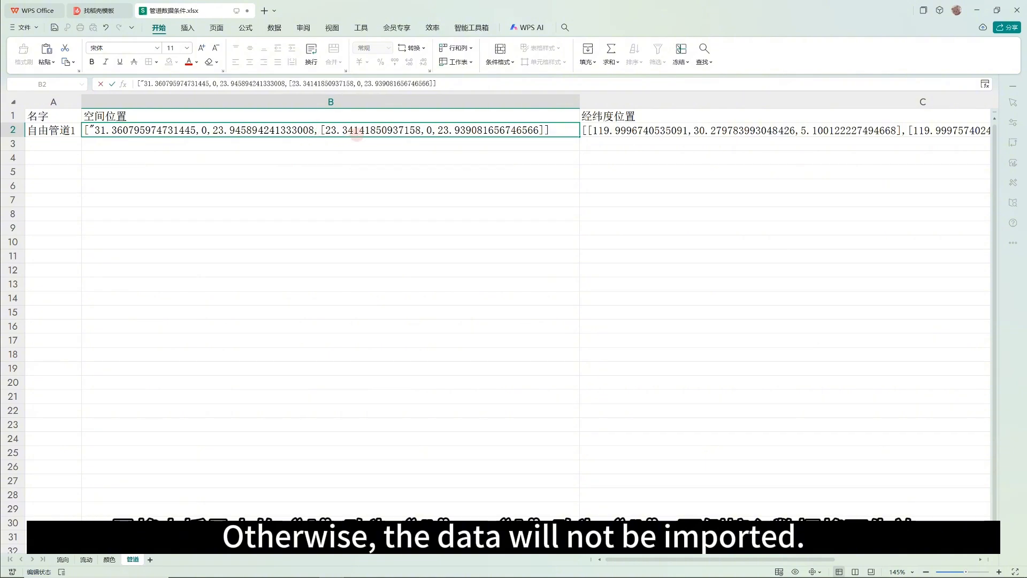
pyautogui.write('"')
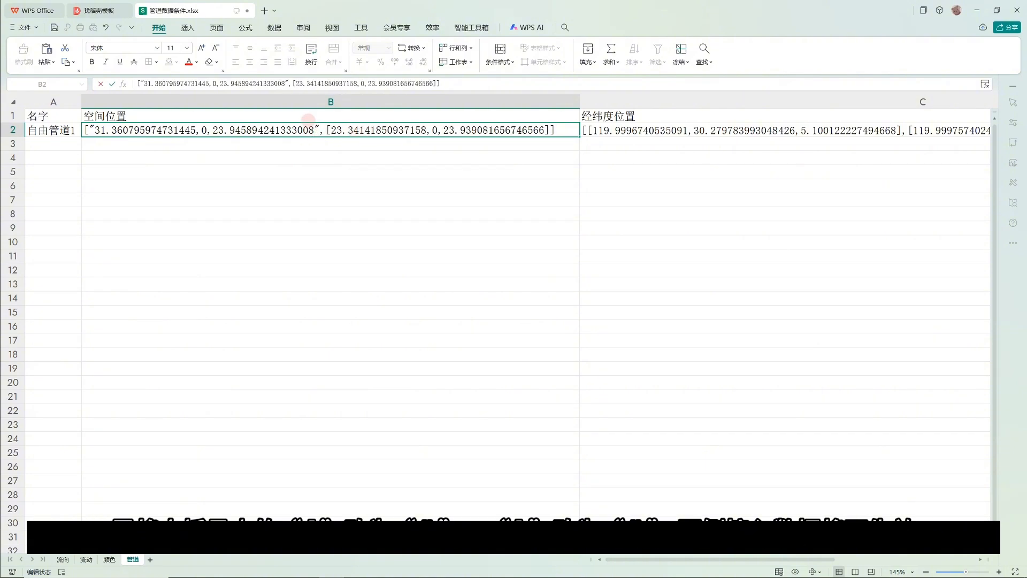
# Replace the opening square bracket of the second coordinate in cell B2 with a double quote
pyautogui.click(331, 130)
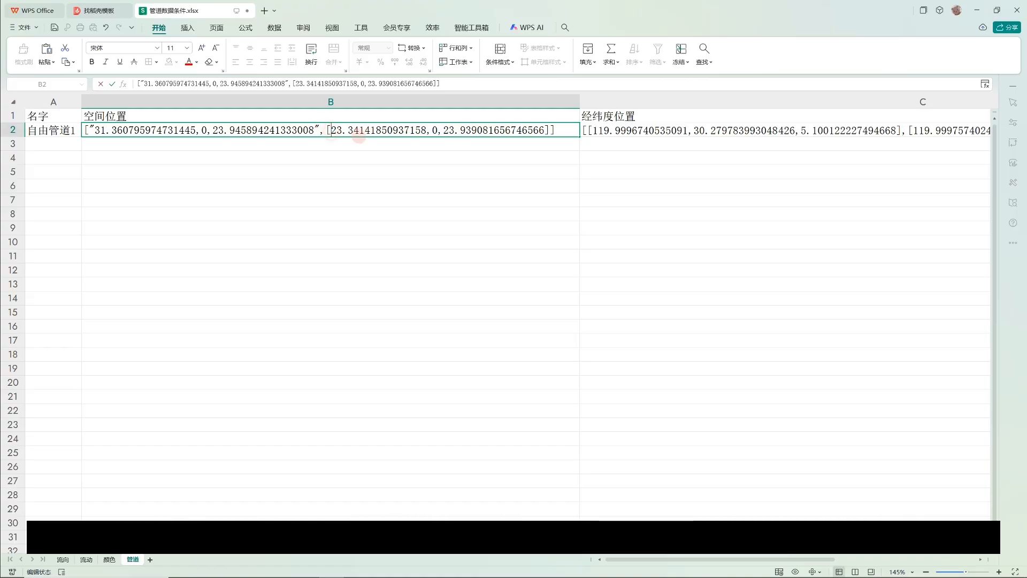
pyautogui.press('BackSpace')
pyautogui.write('"')
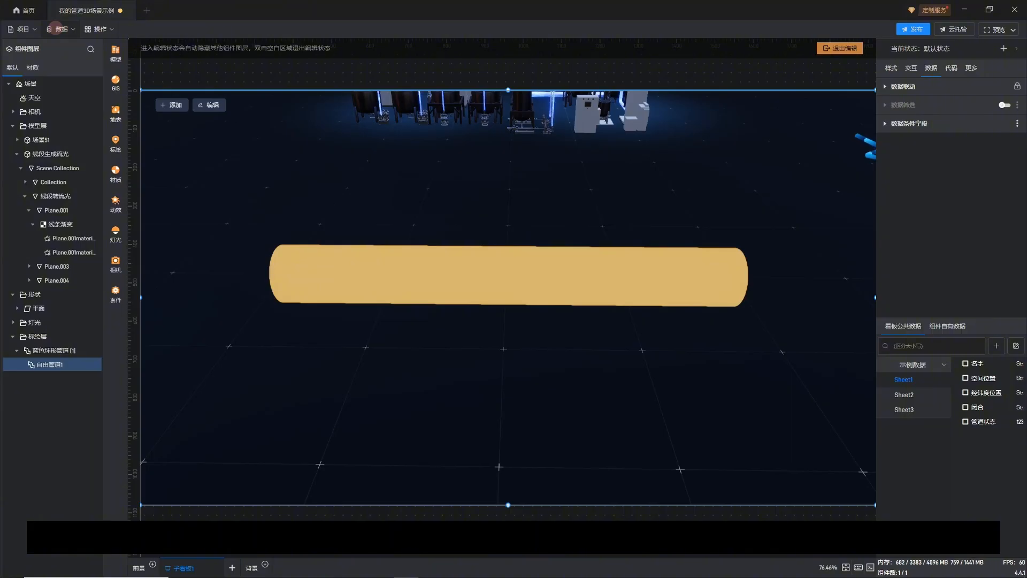
# Back in the 3D scene editor, add a new Excel data source using the file 管道数据条件.xlsx
pyautogui.click(57, 29)
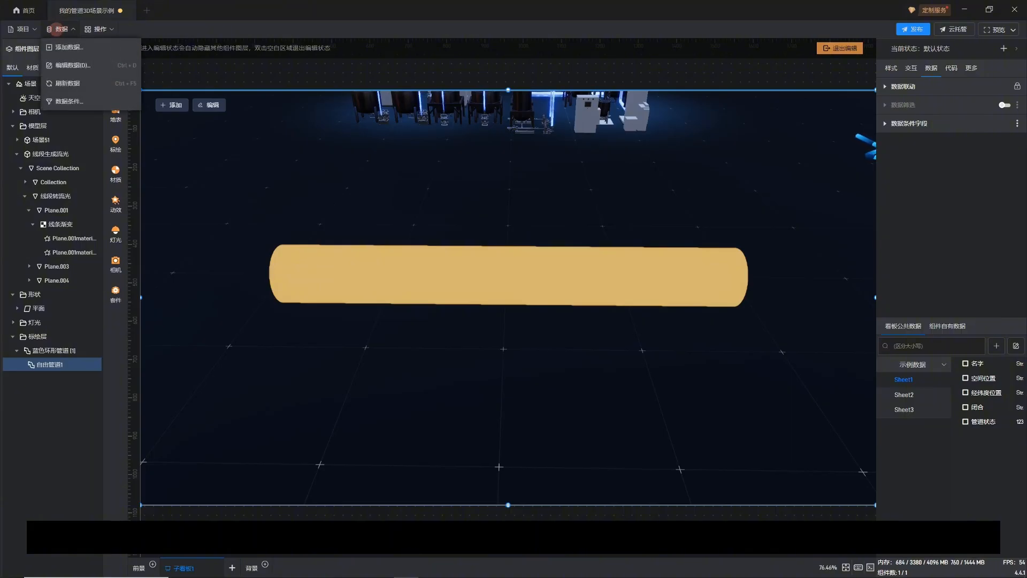
pyautogui.click(65, 46)
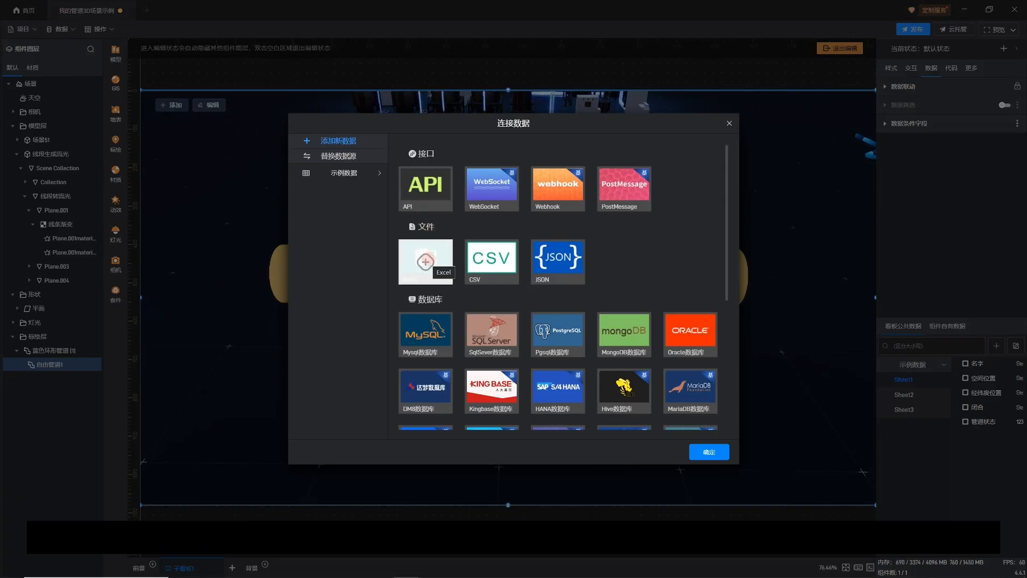
pyautogui.click(426, 261)
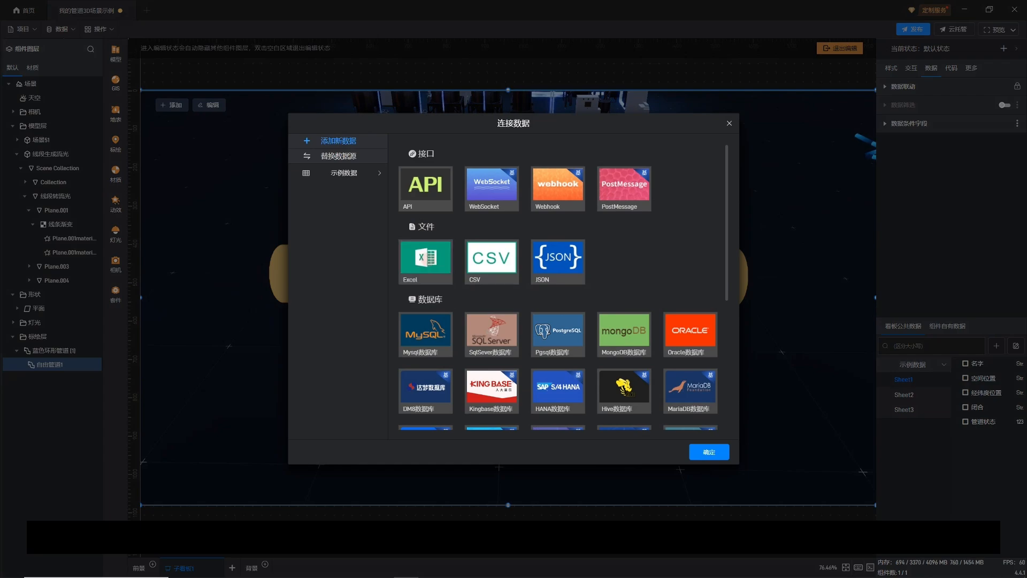
pyautogui.click(480, 322)
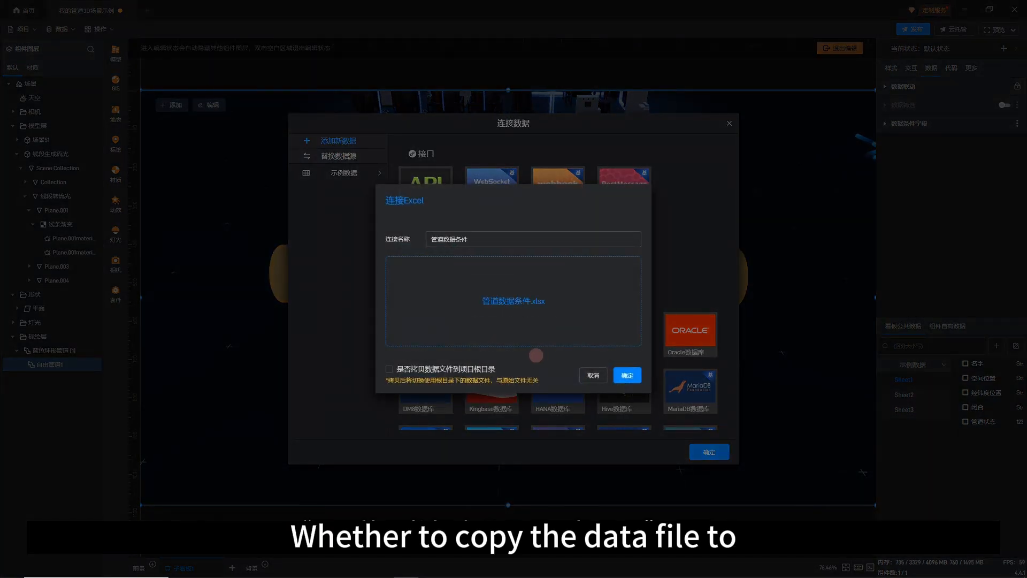
# Enable copying the data file to the project root directory and finish connecting the 管道数据条件 data source
pyautogui.click(430, 367)
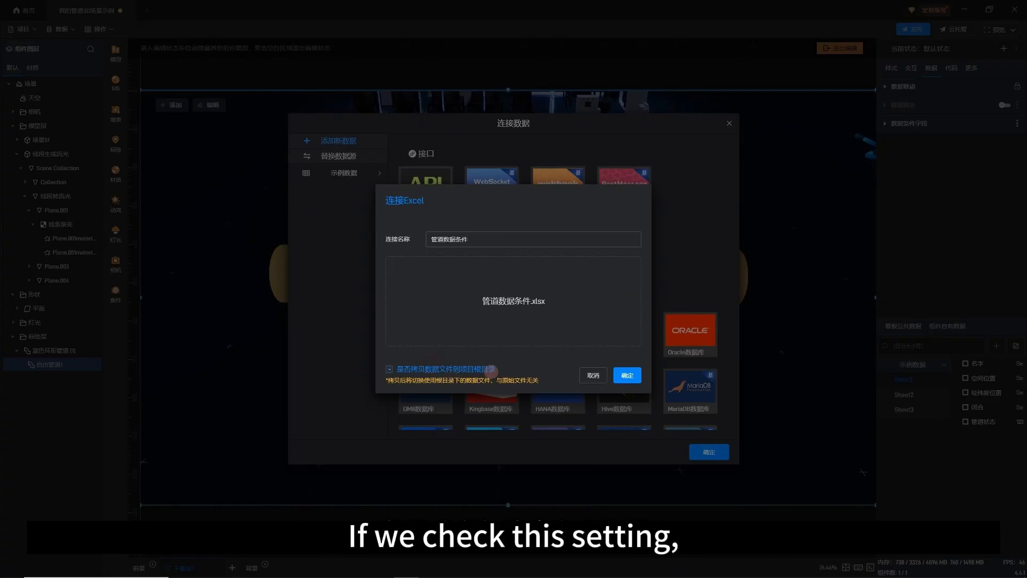
pyautogui.click(491, 371)
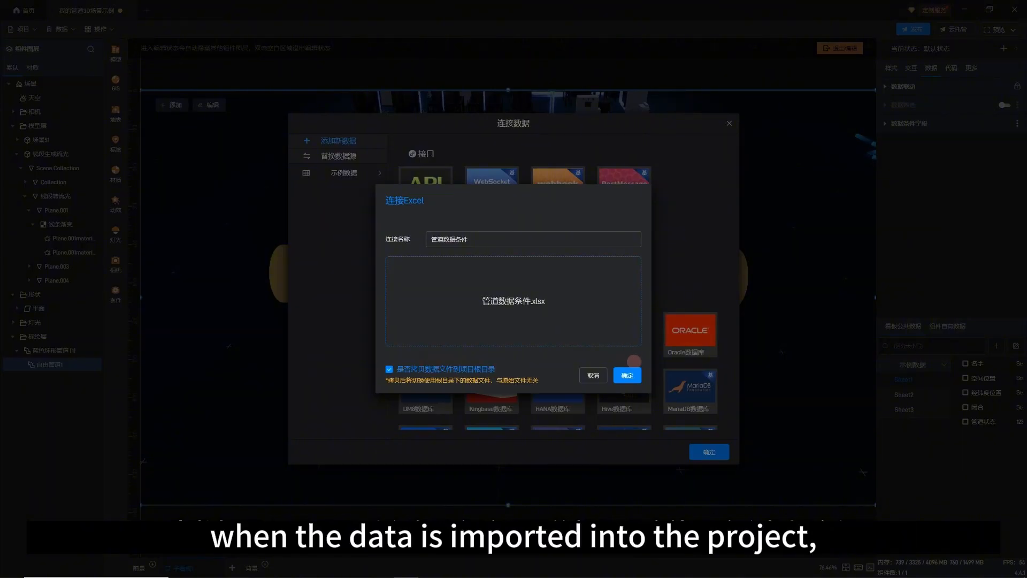
pyautogui.click(636, 379)
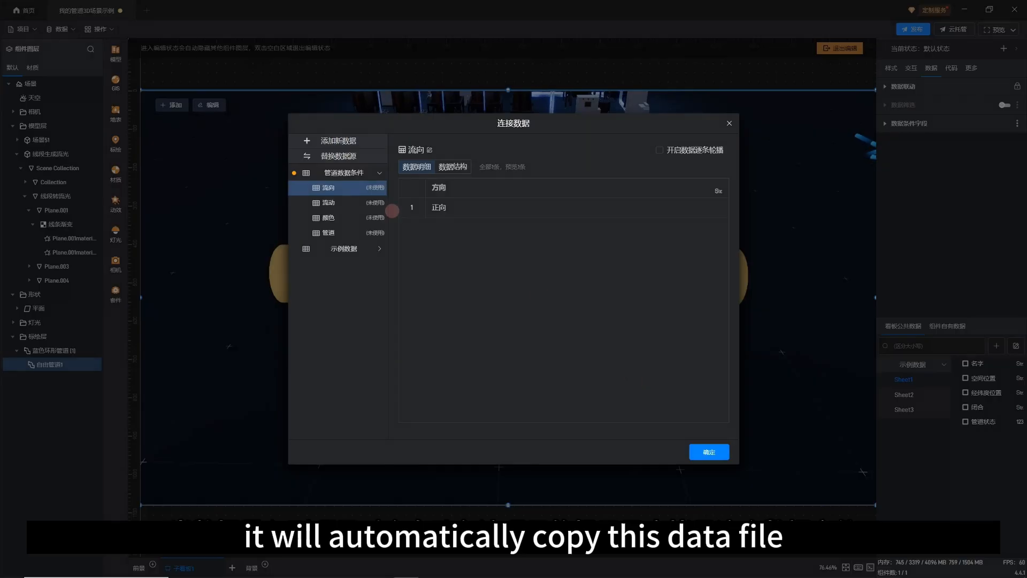
pyautogui.click(338, 173)
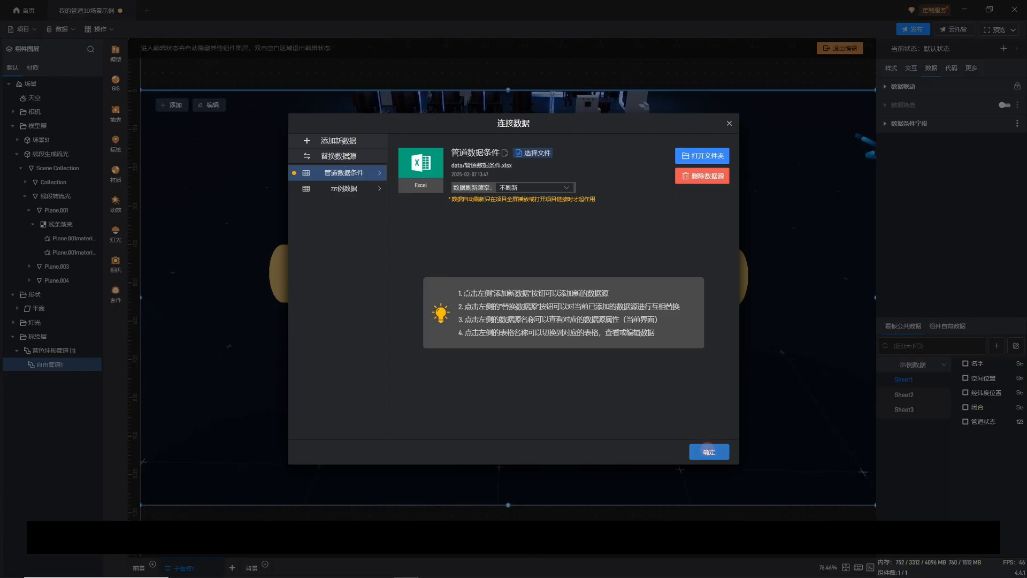
pyautogui.click(707, 449)
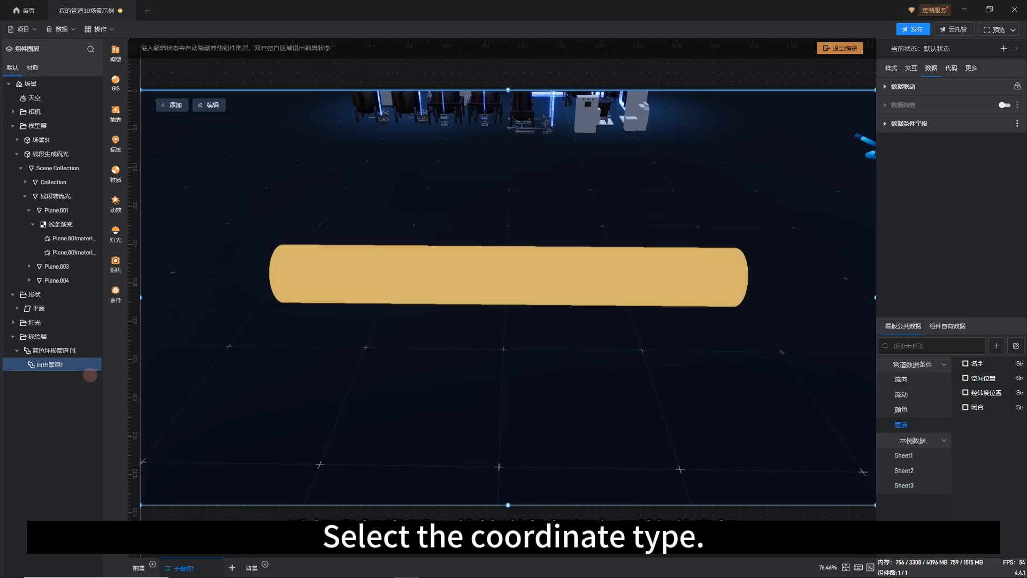
# Set the 蓝色环形管道 layer's coordinate type to 空间坐标 and bind the 空间位置 field from the 管道 sheet as its pipe coordinates
pyautogui.click(55, 351)
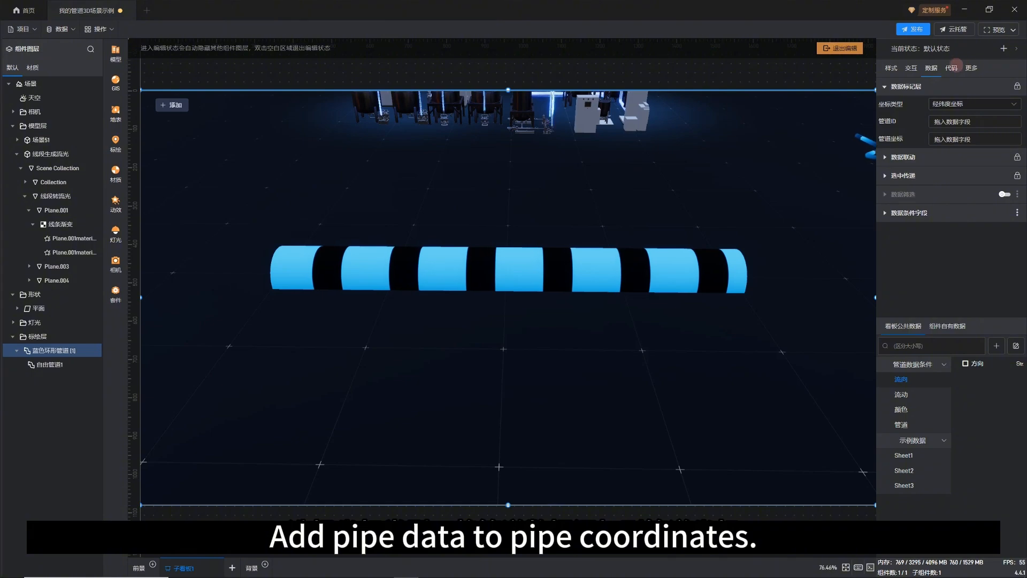
pyautogui.click(948, 103)
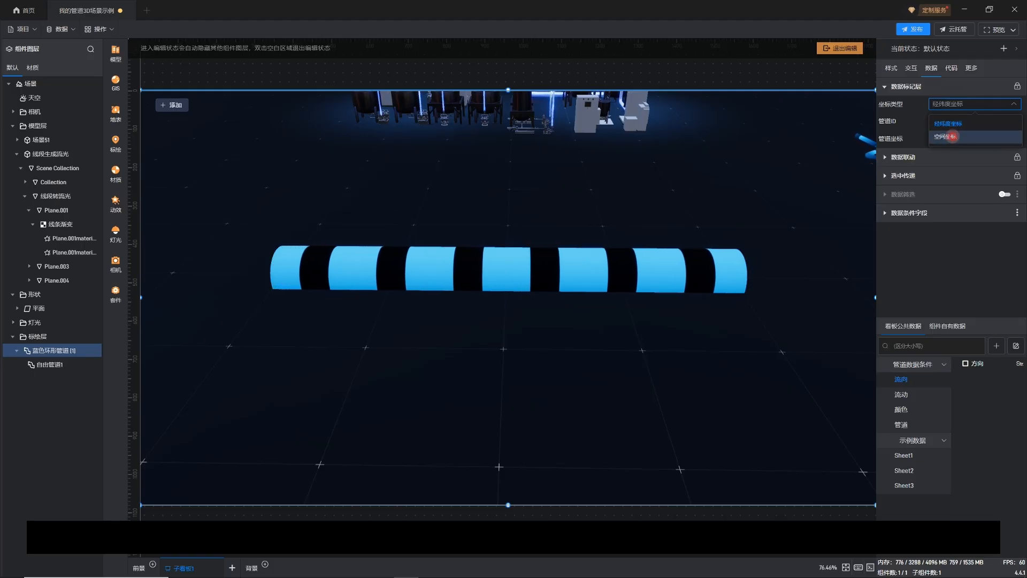
pyautogui.click(952, 137)
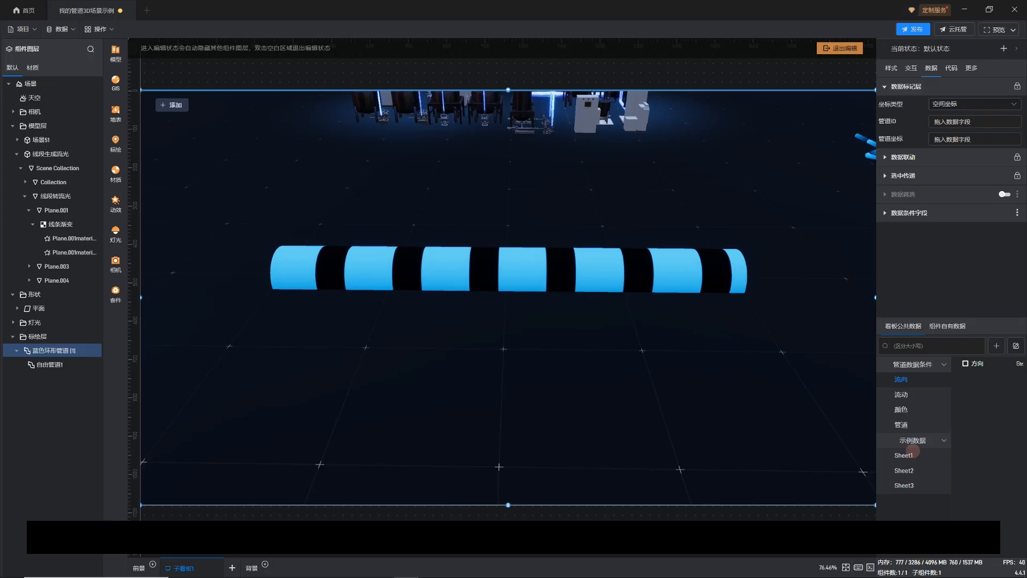
pyautogui.click(902, 425)
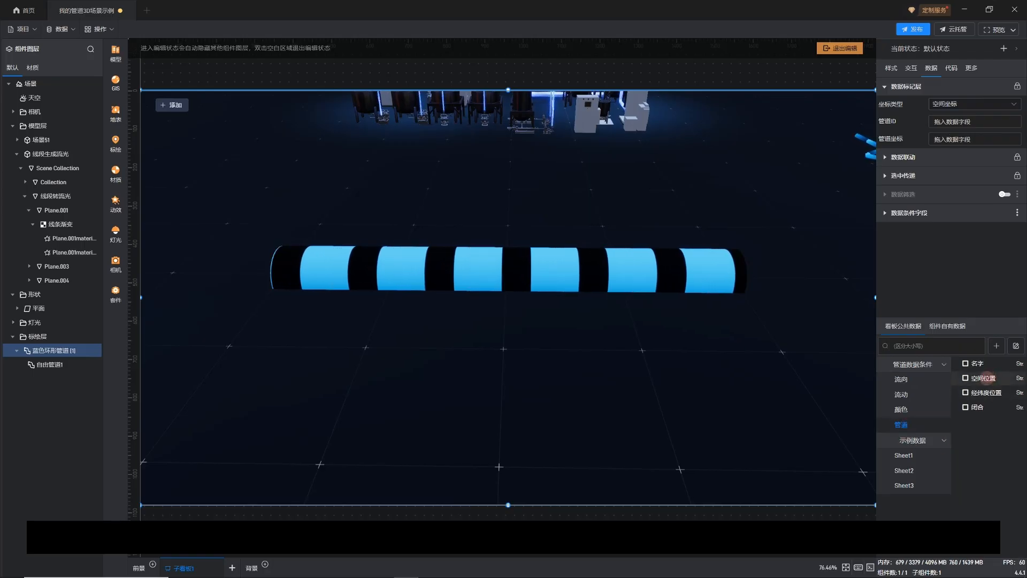
pyautogui.moveTo(985, 378); pyautogui.dragTo(997, 139)
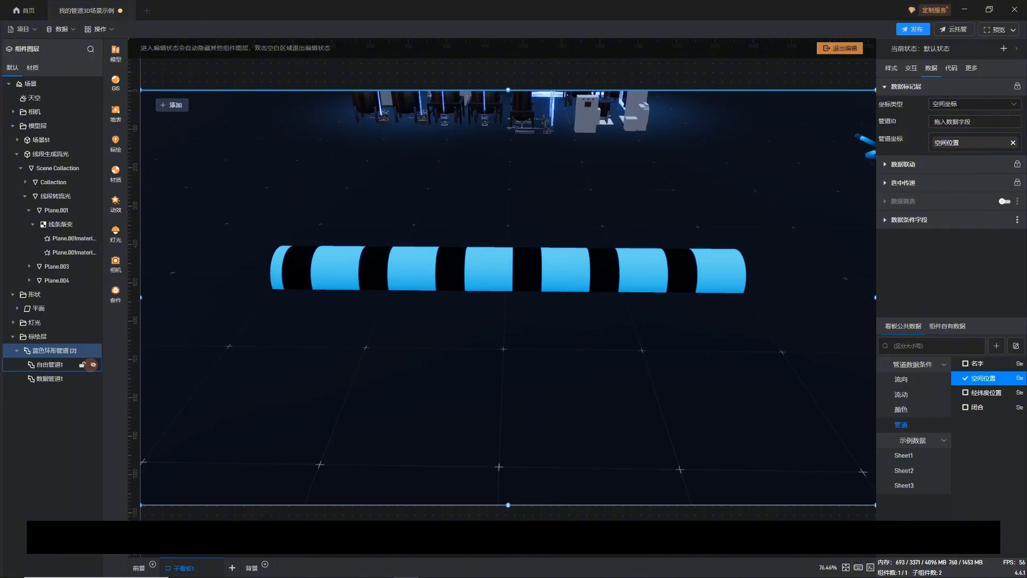
# Hide 自由管道1 and check the data-driven 数据管道1 in the scene by switching its visibility off and on
pyautogui.click(85, 377)
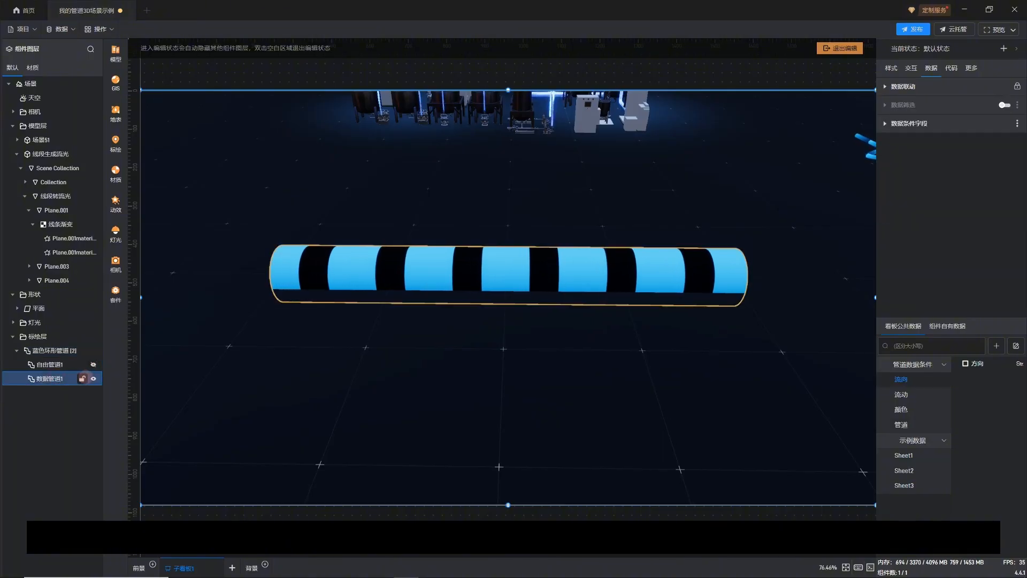
pyautogui.click(92, 378)
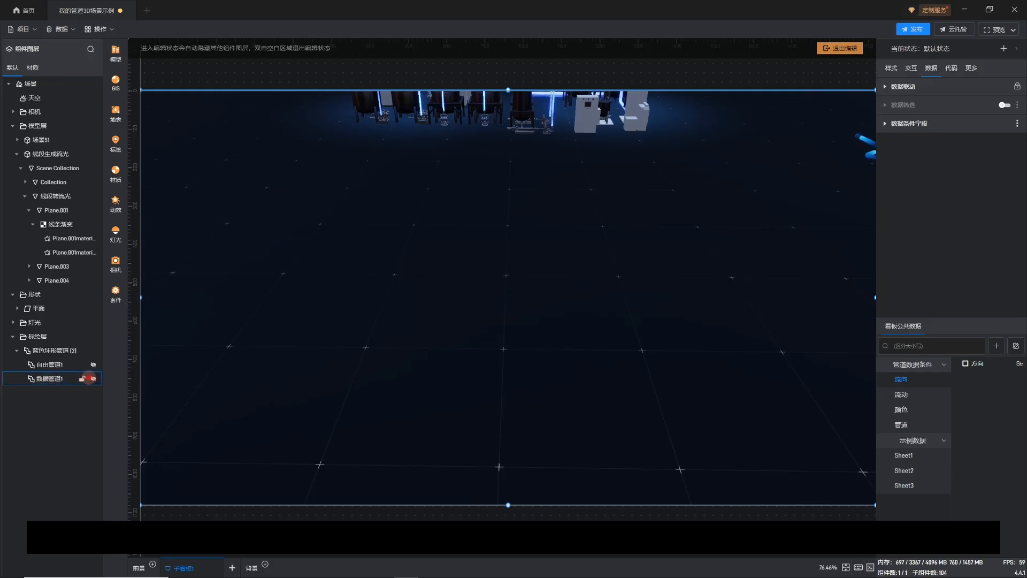
pyautogui.click(92, 378)
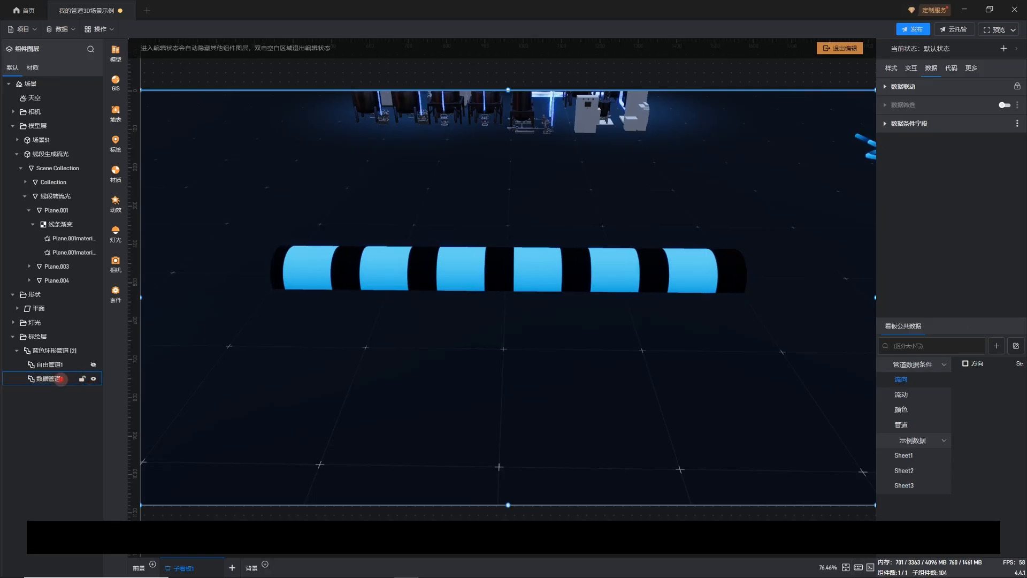
pyautogui.click(63, 380)
pyautogui.scroll(-3, 525, 369)
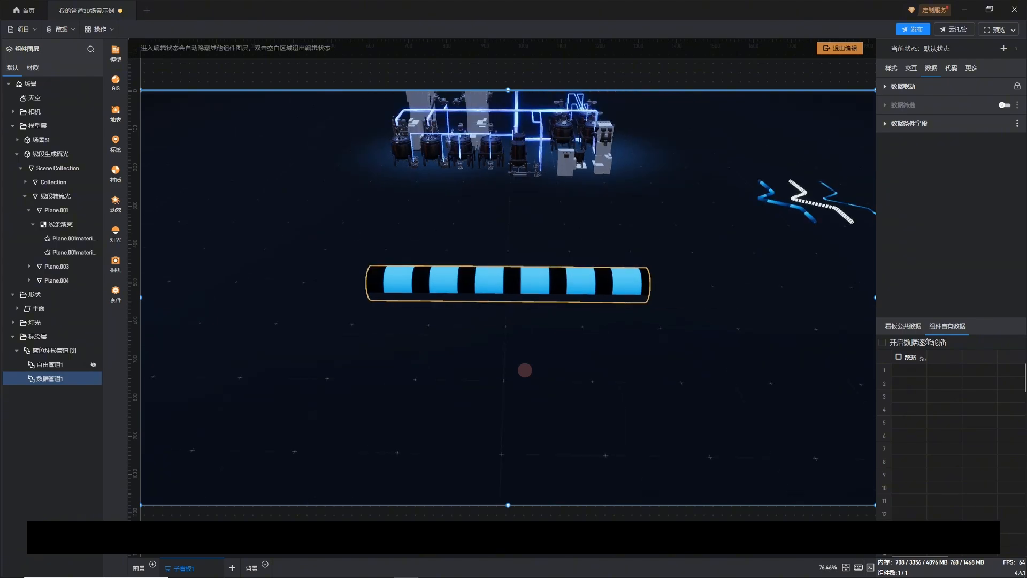
pyautogui.moveTo(528, 367); pyautogui.dragTo(518, 354)
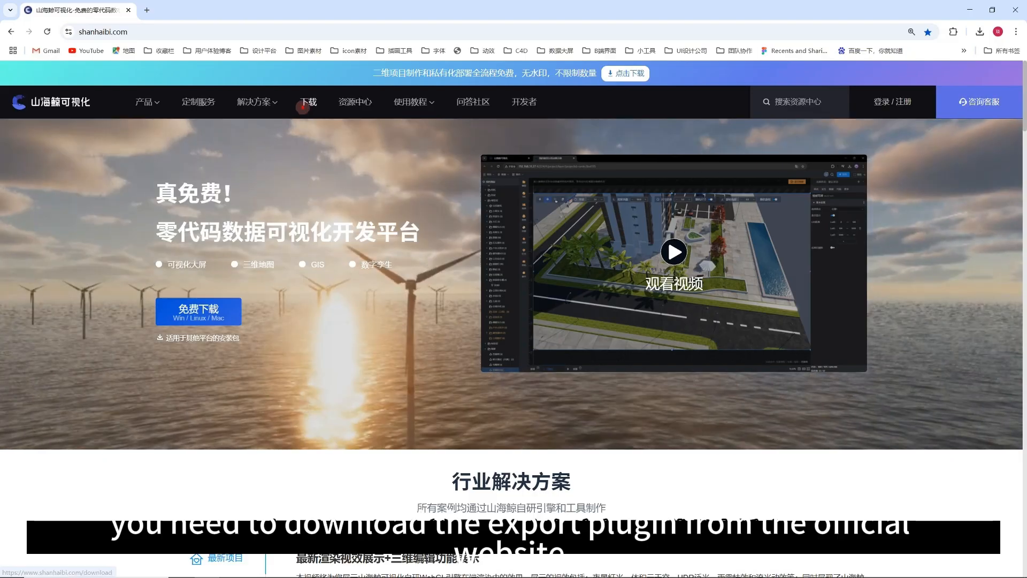
# In the browser, open the 山海鲸可视化 website's download page and look through the 导出插件下载 section
pyautogui.click(303, 106)
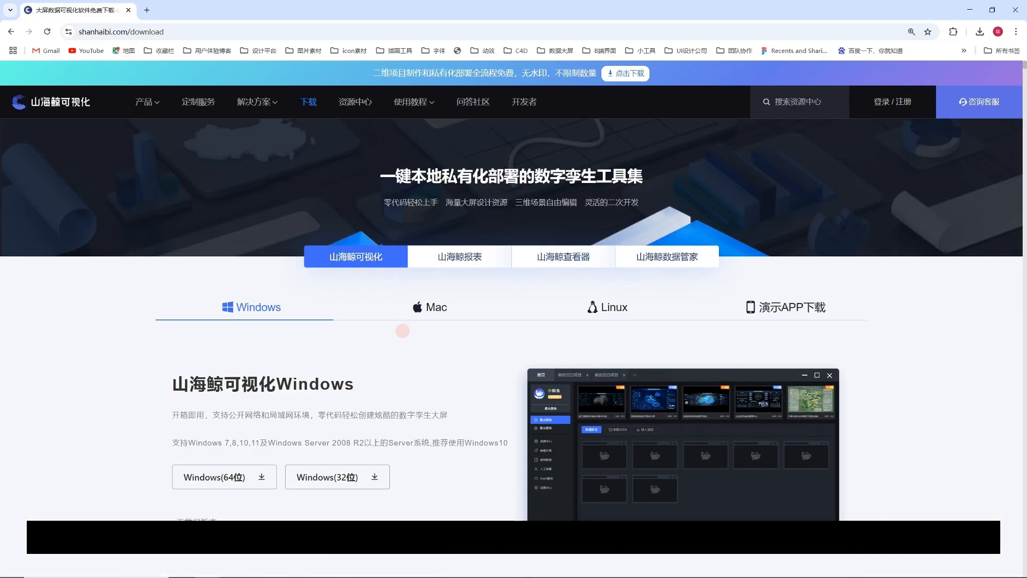
pyautogui.scroll(-1, 402, 331)
pyautogui.scroll(-1, 402, 330)
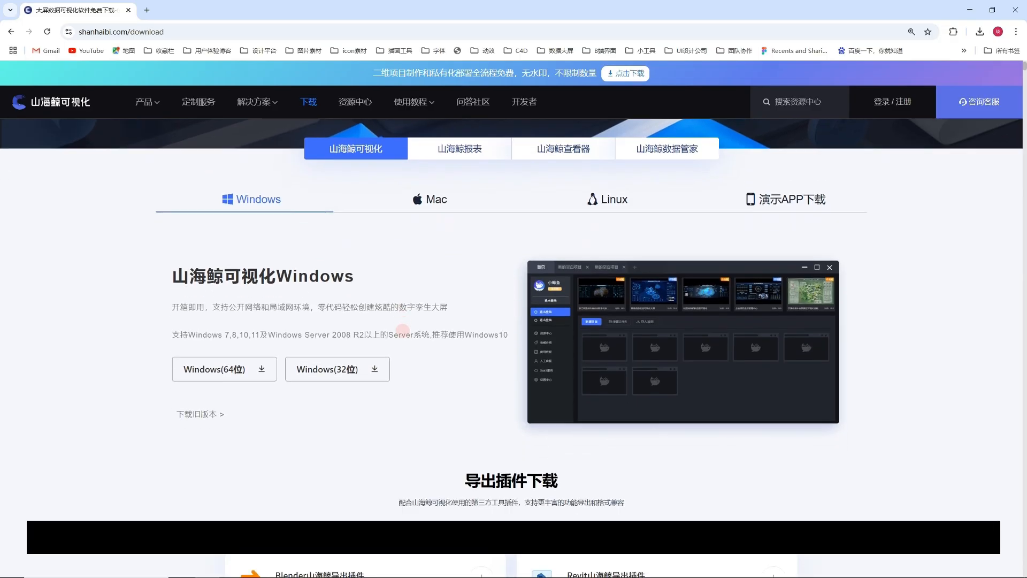
pyautogui.scroll(-4, 402, 330)
pyautogui.scroll(-1, 402, 328)
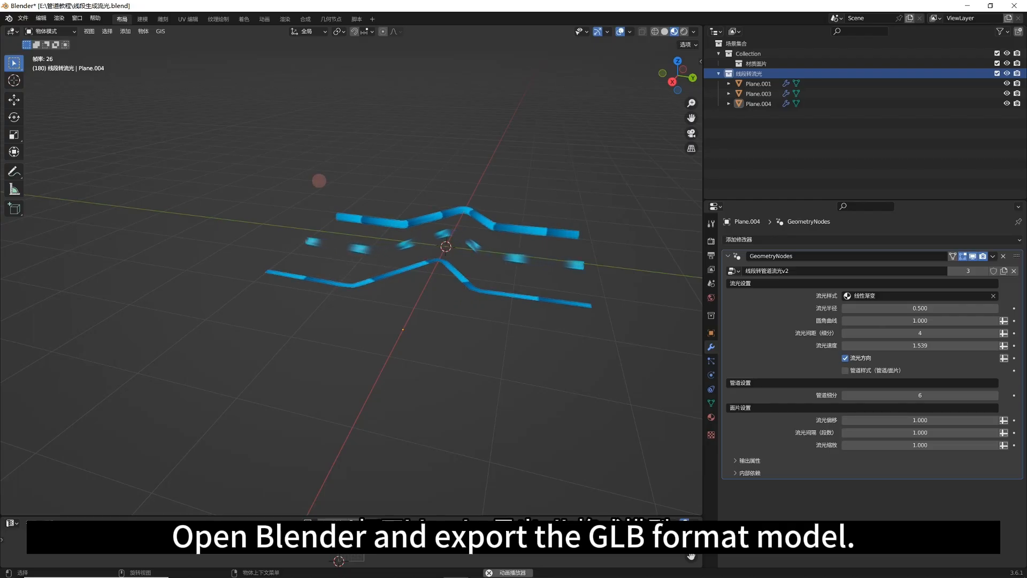
# In Blender, start a glTF 2.0 export in binary .glb format with 可见物体 and 自定义属性 included
pyautogui.moveTo(324, 176); pyautogui.dragTo(303, 175)
pyautogui.moveTo(303, 175); pyautogui.dragTo(290, 175, button='middle')
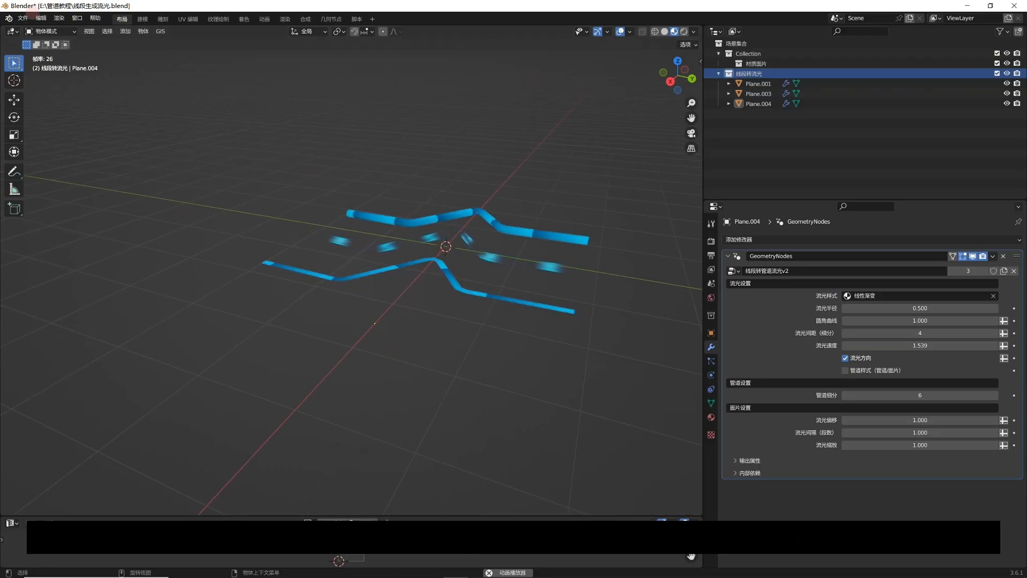
pyautogui.click(23, 18)
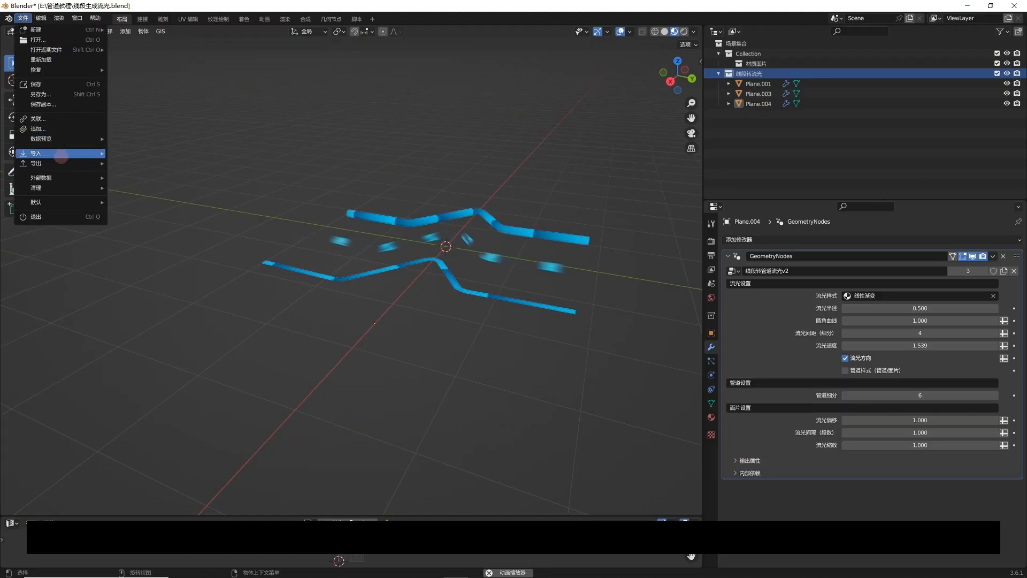
pyautogui.moveTo(60, 162)
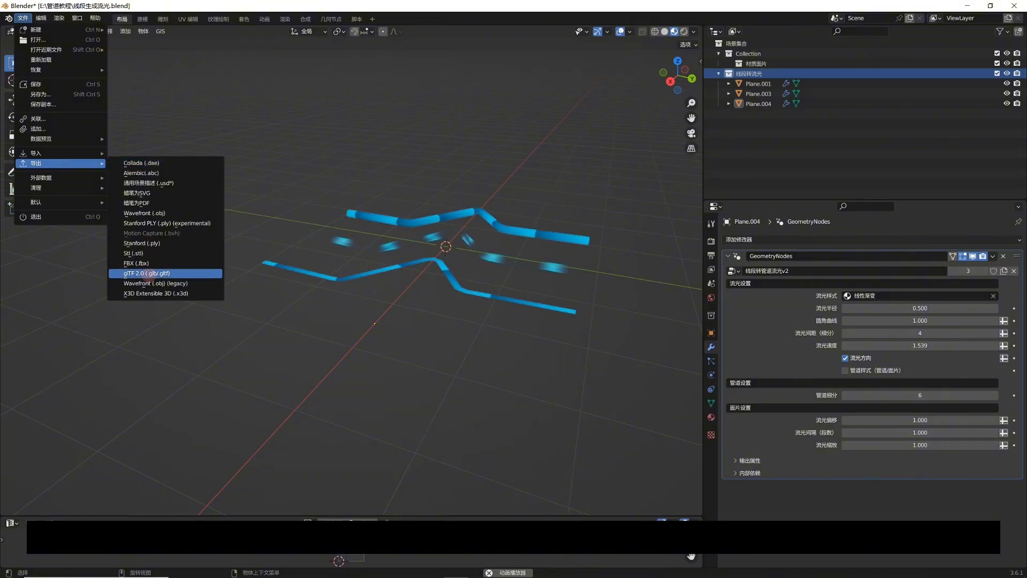
pyautogui.click(150, 273)
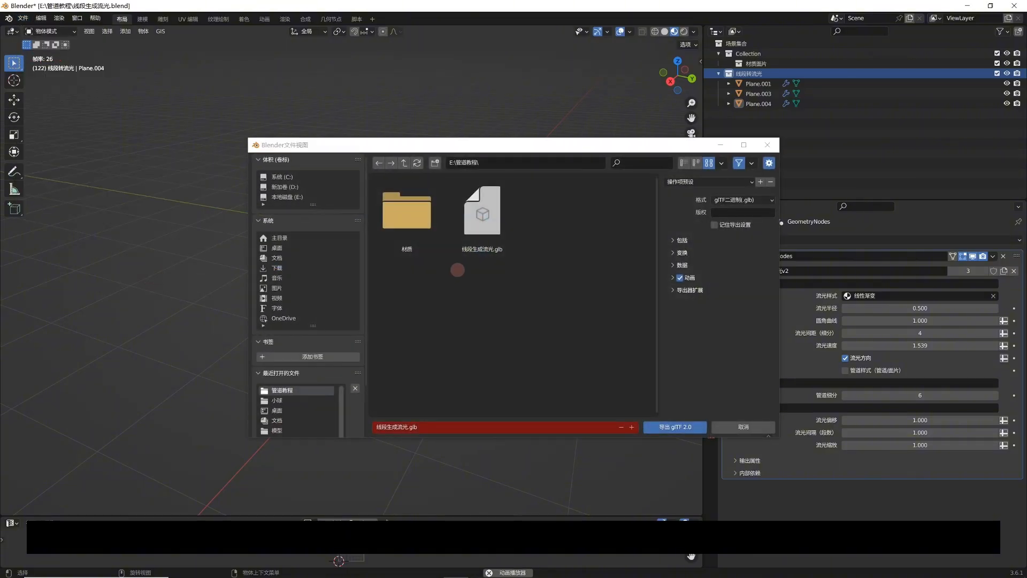
pyautogui.click(679, 239)
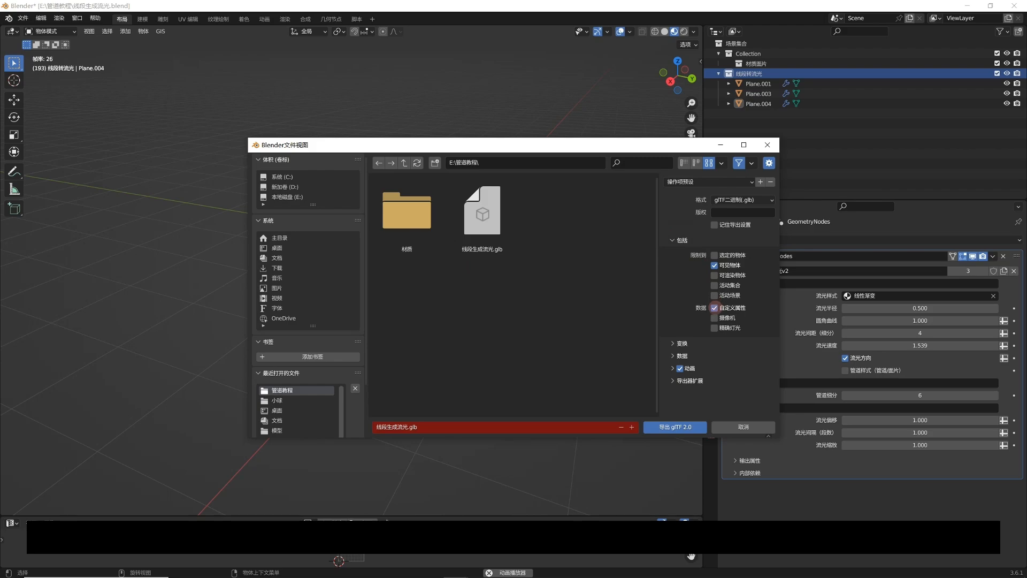
# Export the model as 线段生成流光.glb with 应用修改器 and the 山海鲸 video material, material animation and collection structure extensions enabled
pyautogui.click(680, 354)
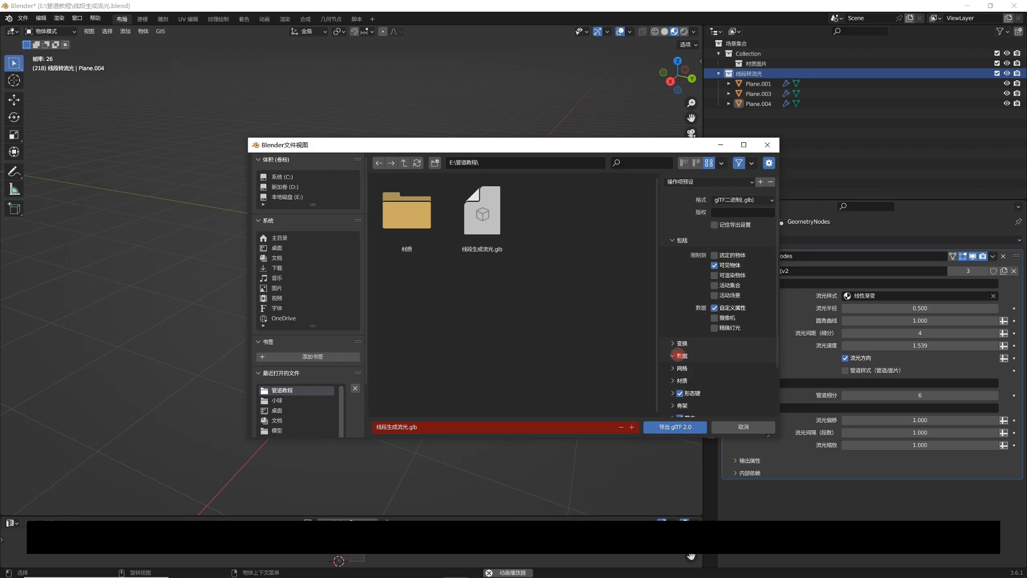
pyautogui.click(679, 367)
pyautogui.scroll(-2, 679, 369)
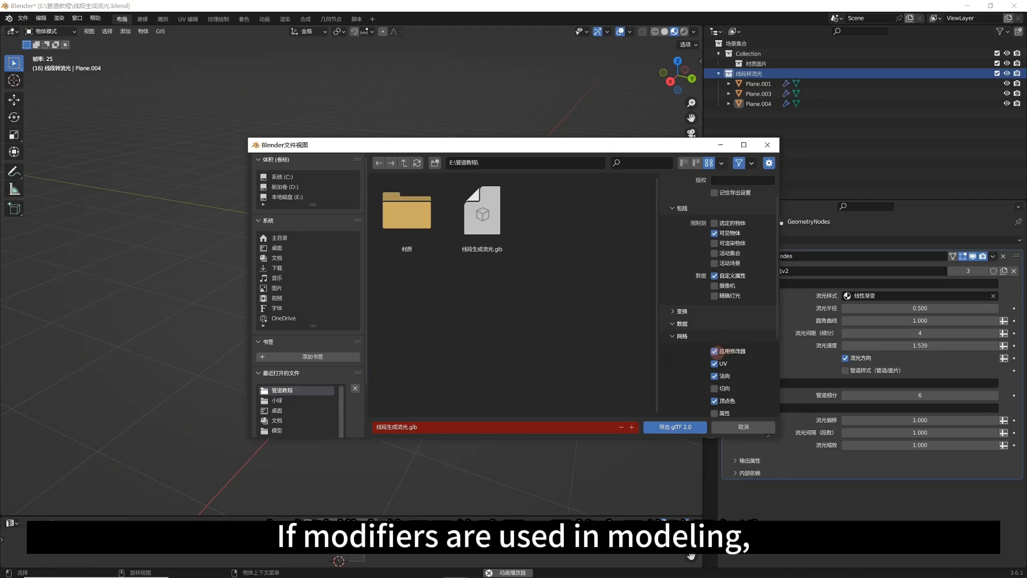
pyautogui.scroll(-5, 689, 352)
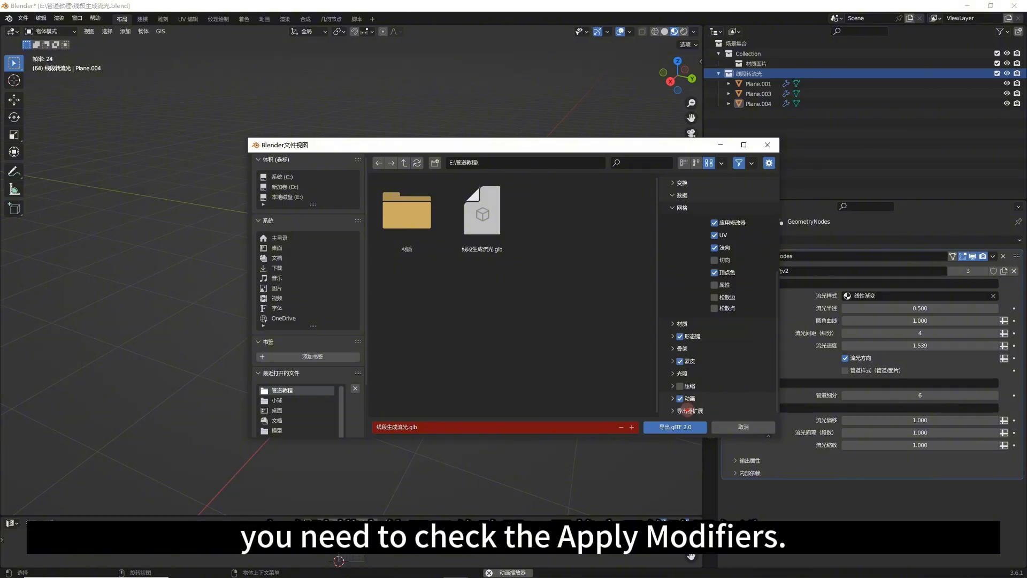
pyautogui.scroll(-3, 689, 396)
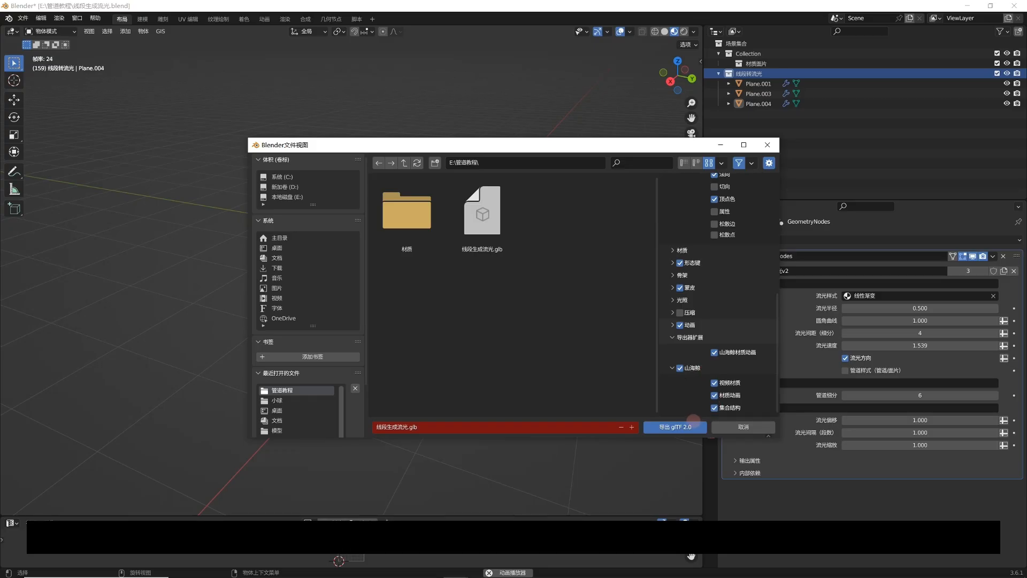
pyautogui.click(688, 426)
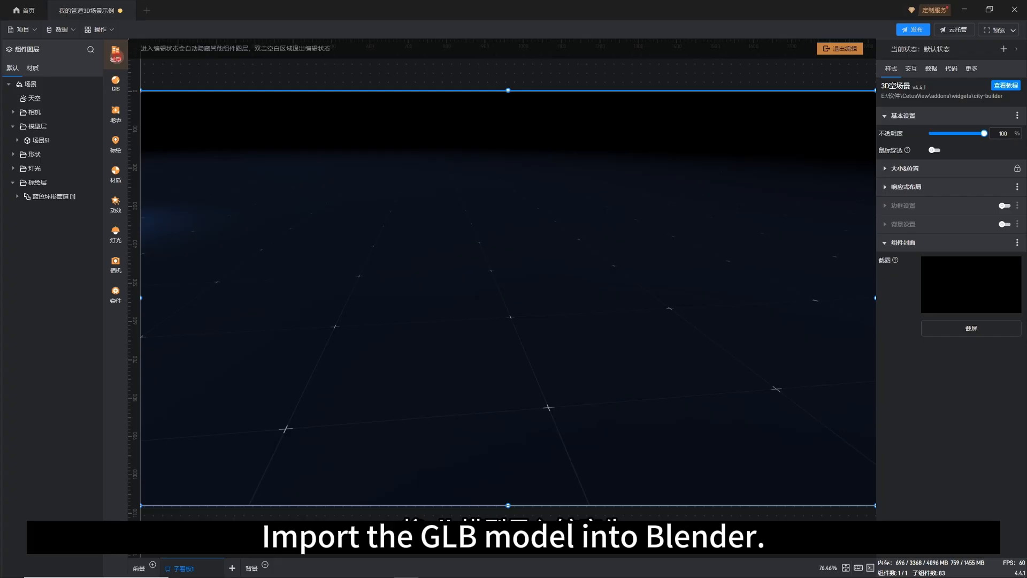
# Back in the 3D scene editor, import 线段生成流光.glb as a new local model of type GLB(X)
pyautogui.click(115, 56)
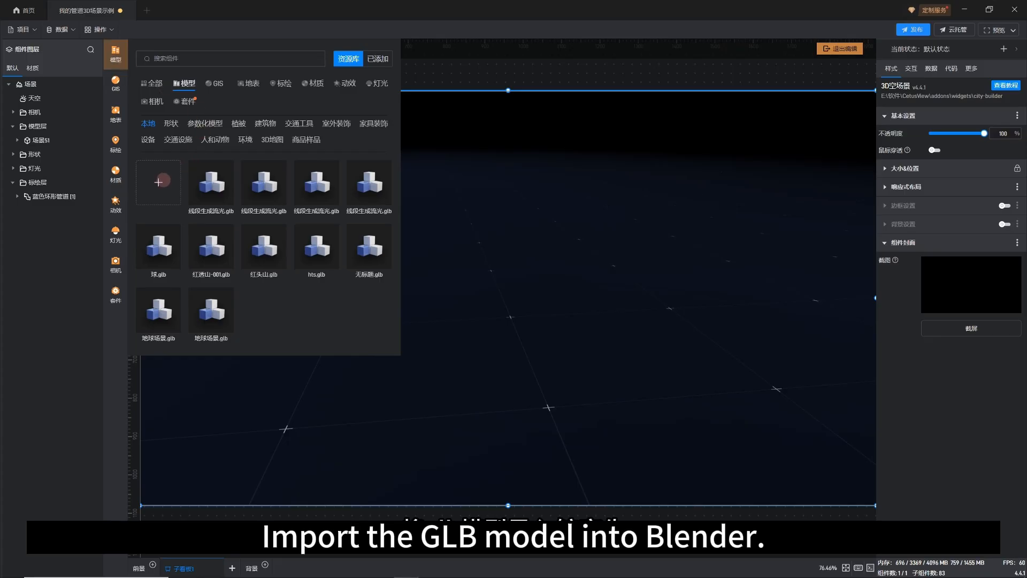
pyautogui.click(160, 181)
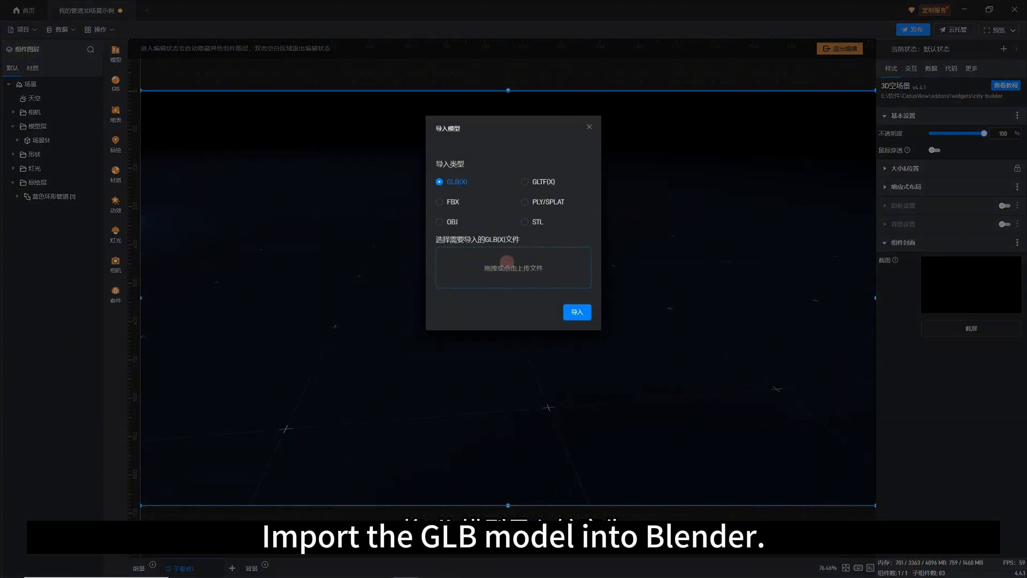
pyautogui.click(511, 267)
pyautogui.doubleClick(502, 356)
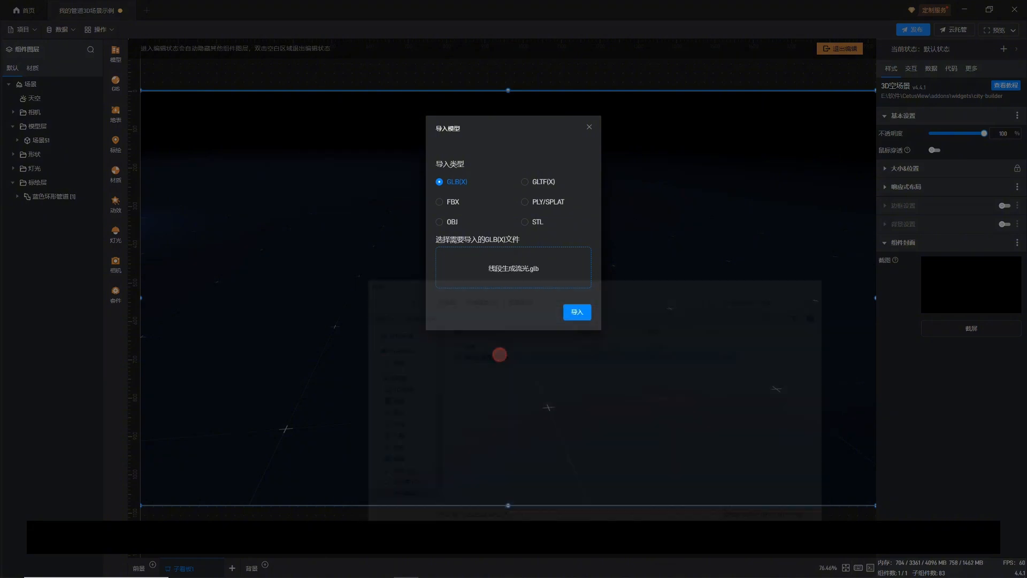
pyautogui.click(575, 311)
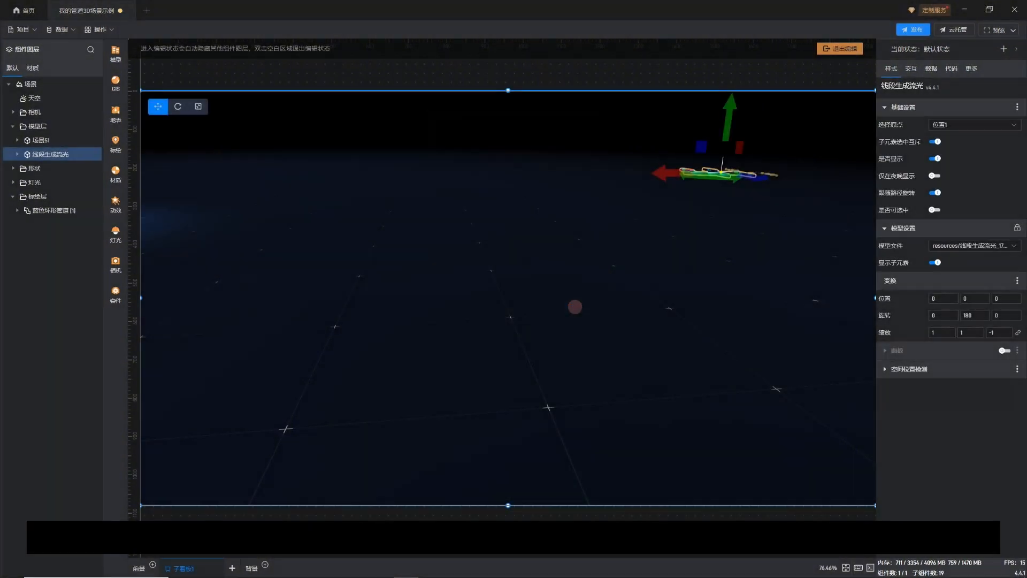
# Move the imported 线段生成流光 model closer to the equipment, to a position of about 15.96, 0.36, 18.37
pyautogui.moveTo(629, 267); pyautogui.dragTo(623, 282)
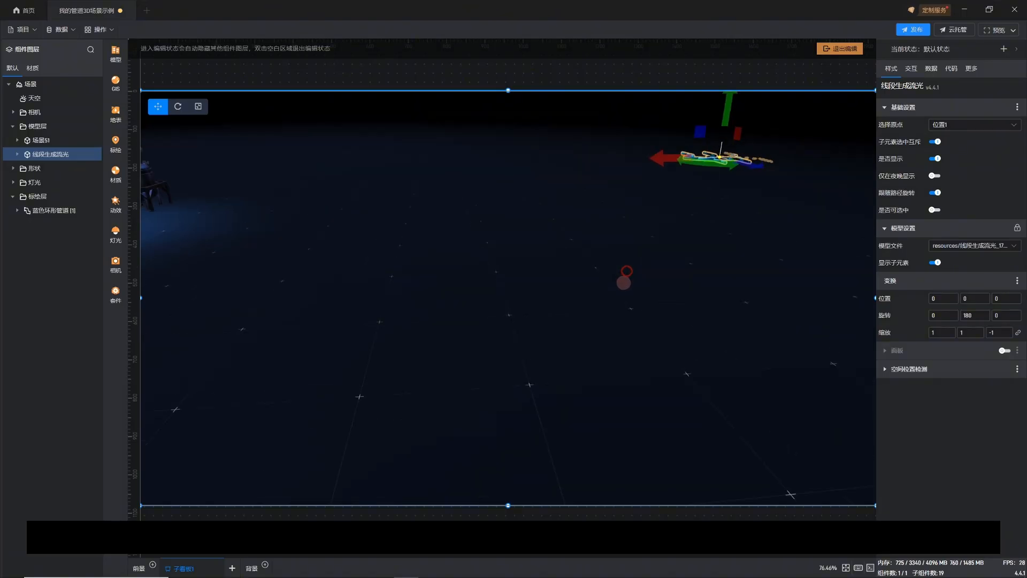
pyautogui.scroll(-3, 624, 282)
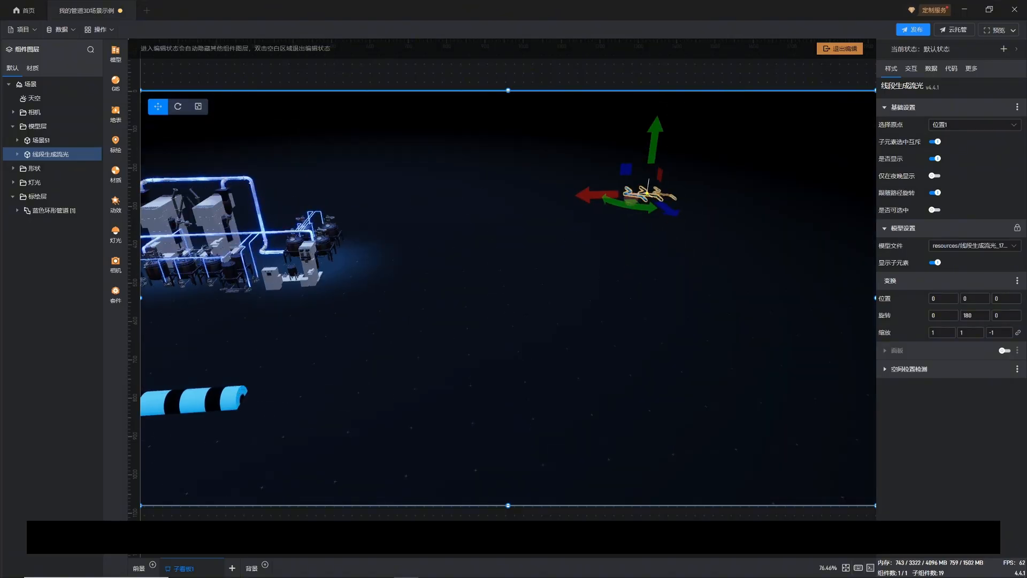
pyautogui.moveTo(604, 213); pyautogui.dragTo(453, 254)
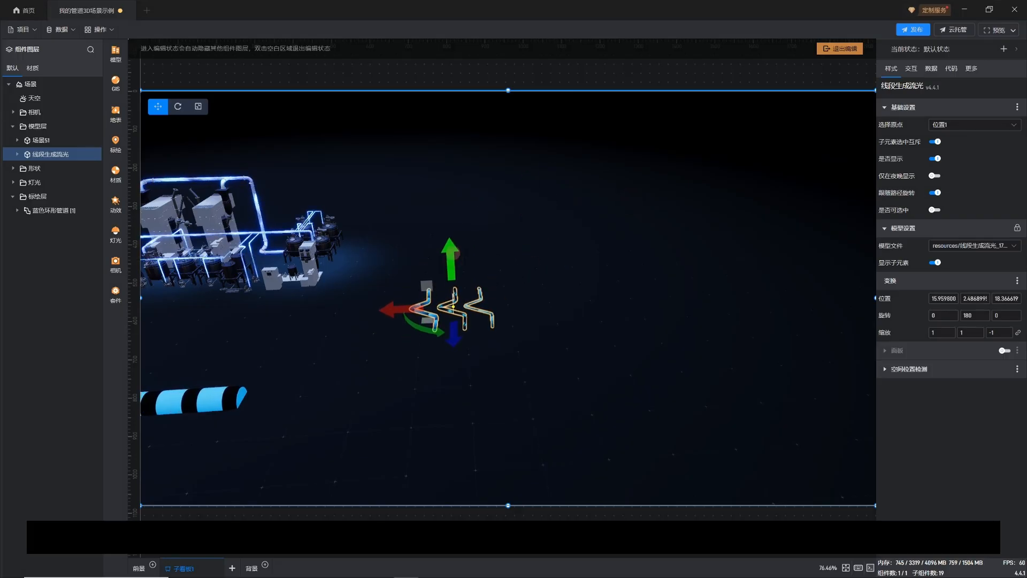
pyautogui.scroll(3, 535, 311)
pyautogui.scroll(3, 536, 311)
pyautogui.moveTo(561, 293); pyautogui.dragTo(623, 288)
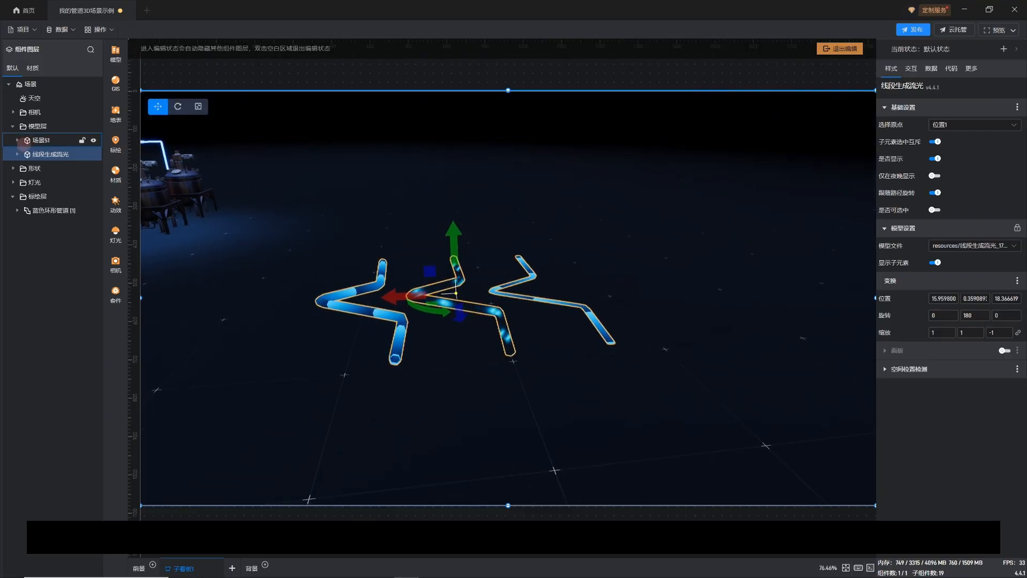
# Select the 线条渐变 material of Plane.001 in the 线段转流光 group of the 线段生成流光 model and open its 基础色 settings
pyautogui.click(18, 154)
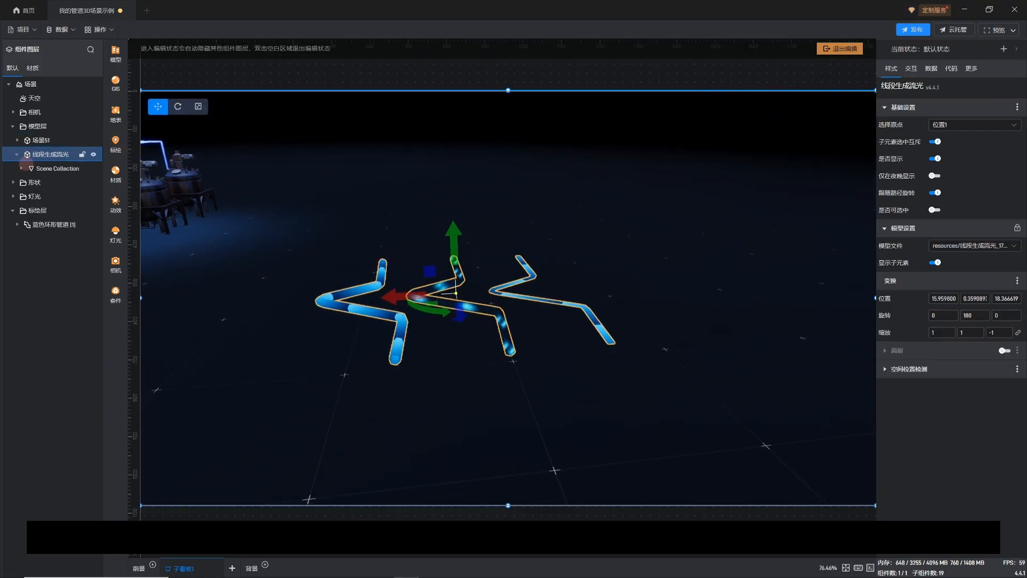
pyautogui.click(20, 168)
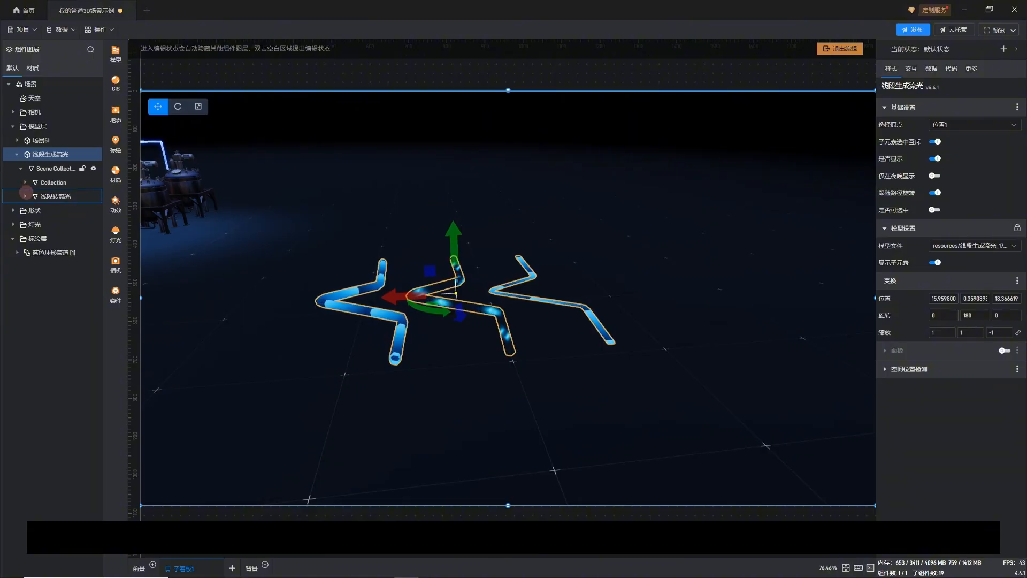
pyautogui.click(25, 196)
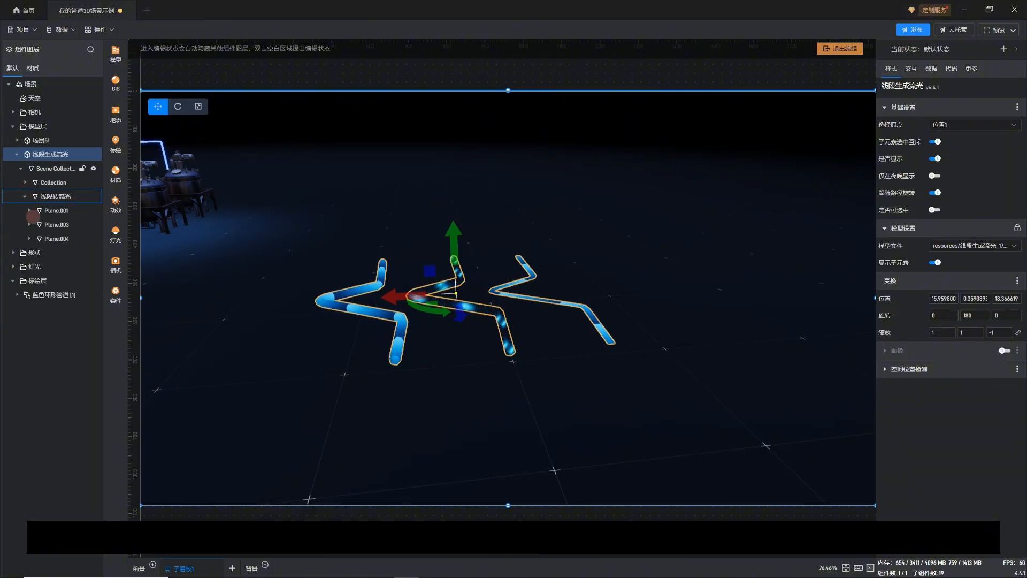
pyautogui.click(29, 210)
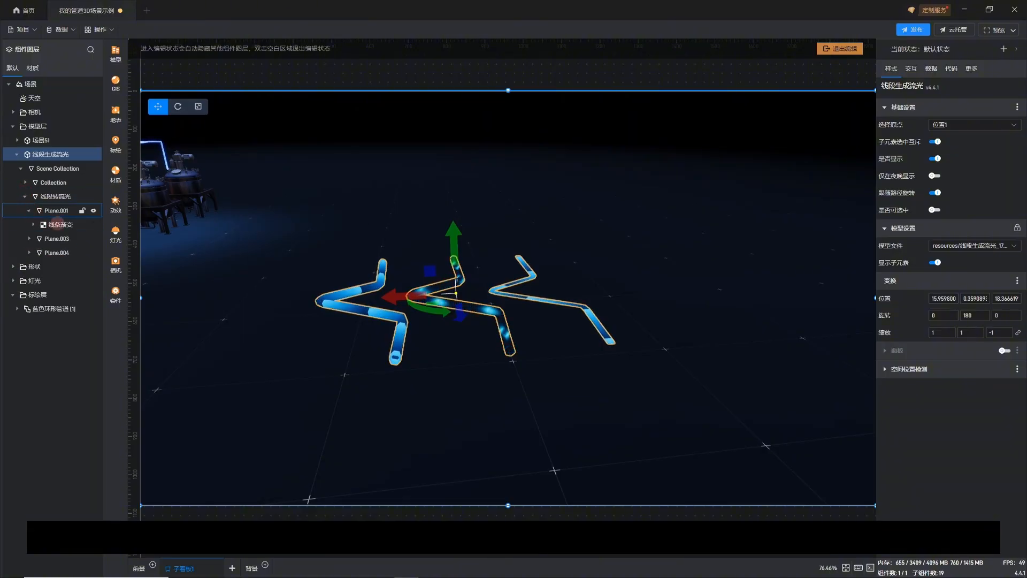
pyautogui.click(47, 224)
pyautogui.scroll(5, 452, 328)
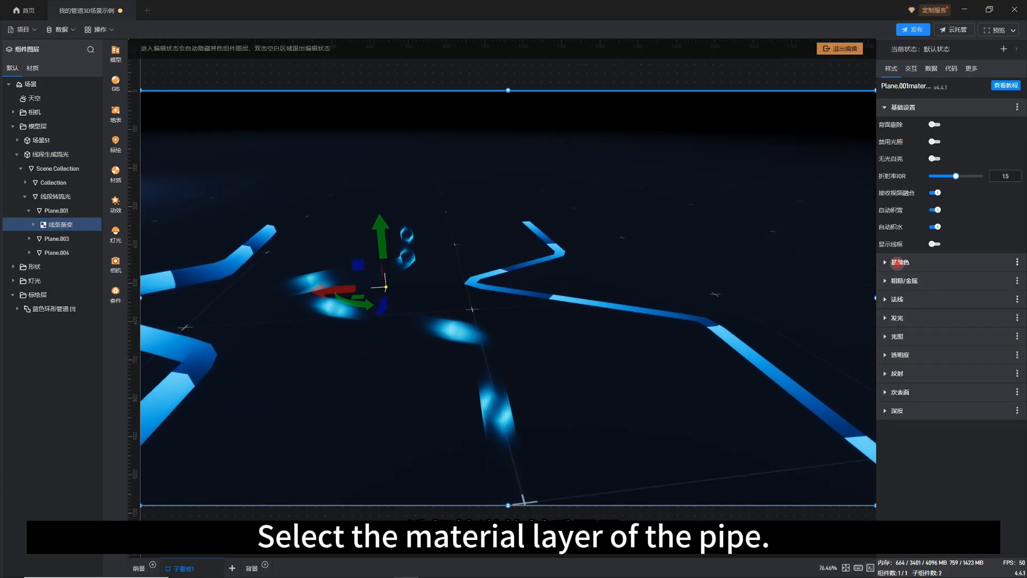
pyautogui.click(895, 262)
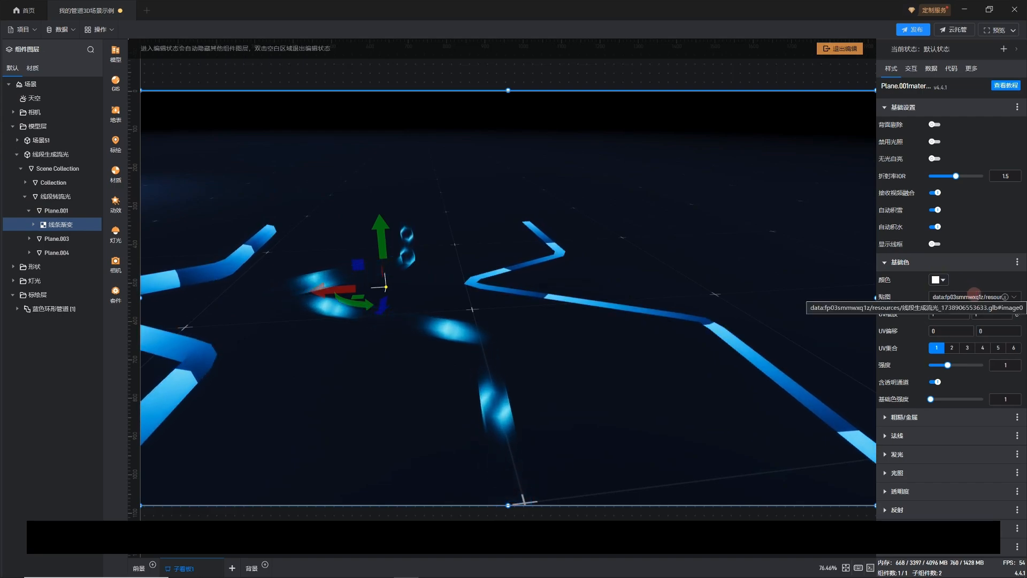
# Try a green base color, #00FF12FF, on the pipe material and return it to white, #FFFFFFFF
pyautogui.click(937, 279)
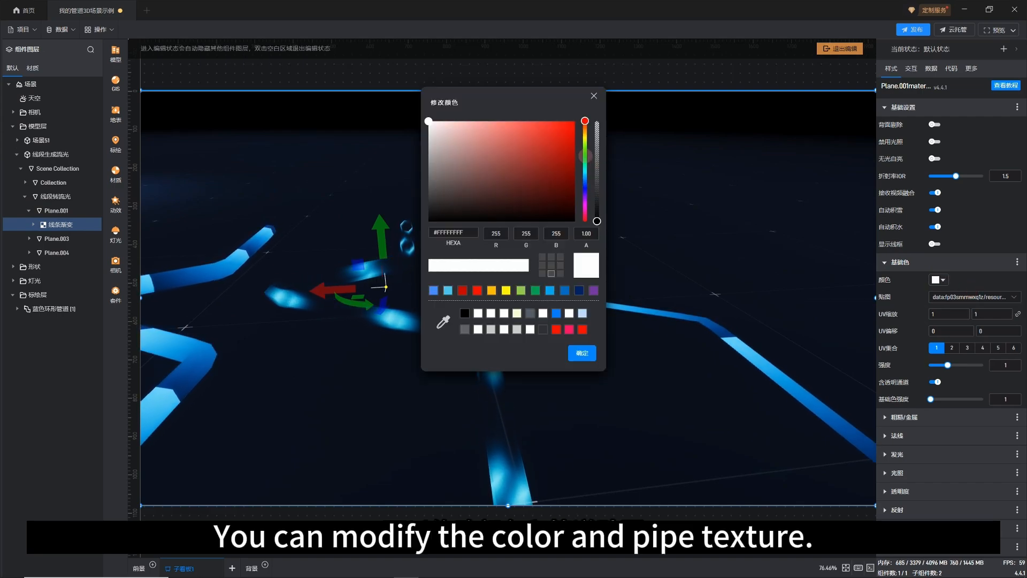
pyautogui.click(586, 155)
pyautogui.moveTo(548, 120); pyautogui.dragTo(579, 95)
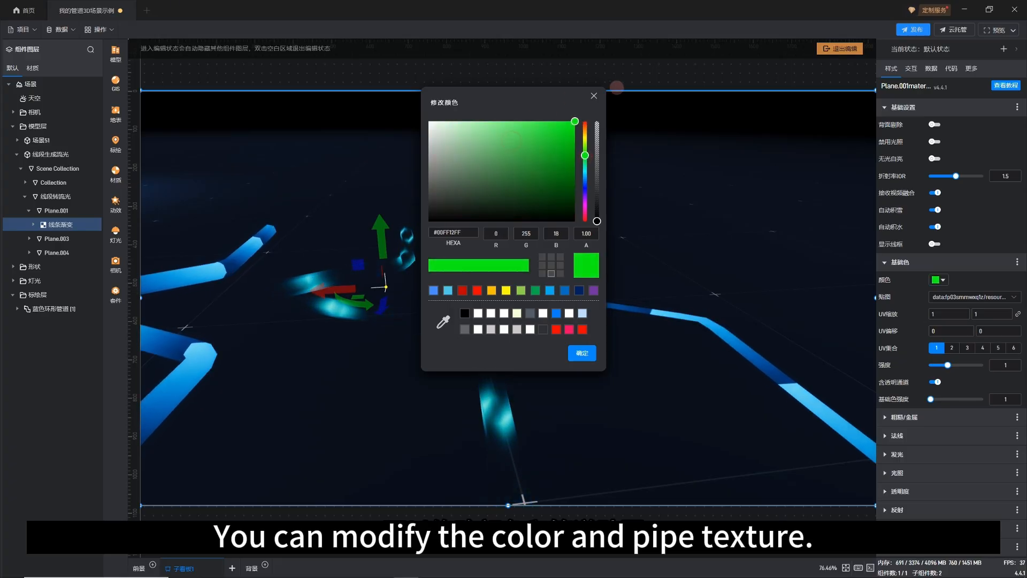
pyautogui.moveTo(644, 84); pyautogui.dragTo(701, 54)
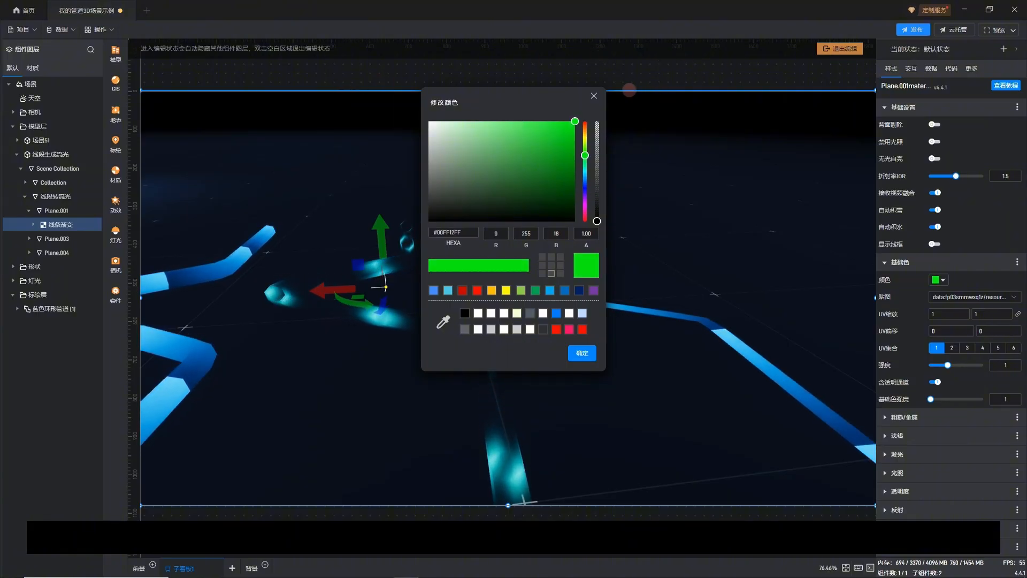
pyautogui.moveTo(532, 134); pyautogui.dragTo(341, 100)
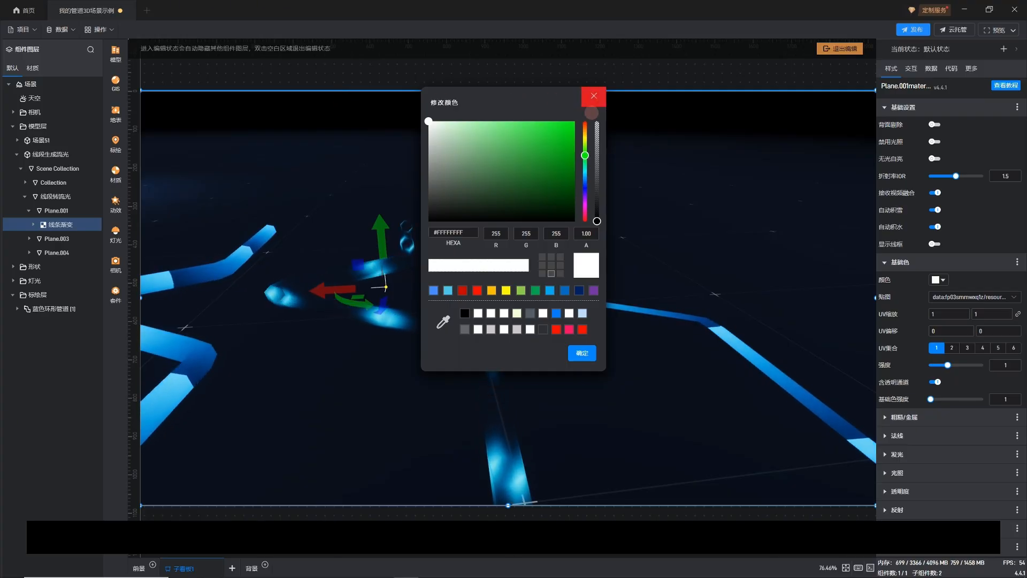
pyautogui.click(594, 96)
# Replace the material's 基础色 texture with 1-横.png from the 材质 folder
pyautogui.moveTo(685, 313); pyautogui.dragTo(694, 257)
pyautogui.scroll(-3, 696, 253)
pyautogui.scroll(3, 697, 252)
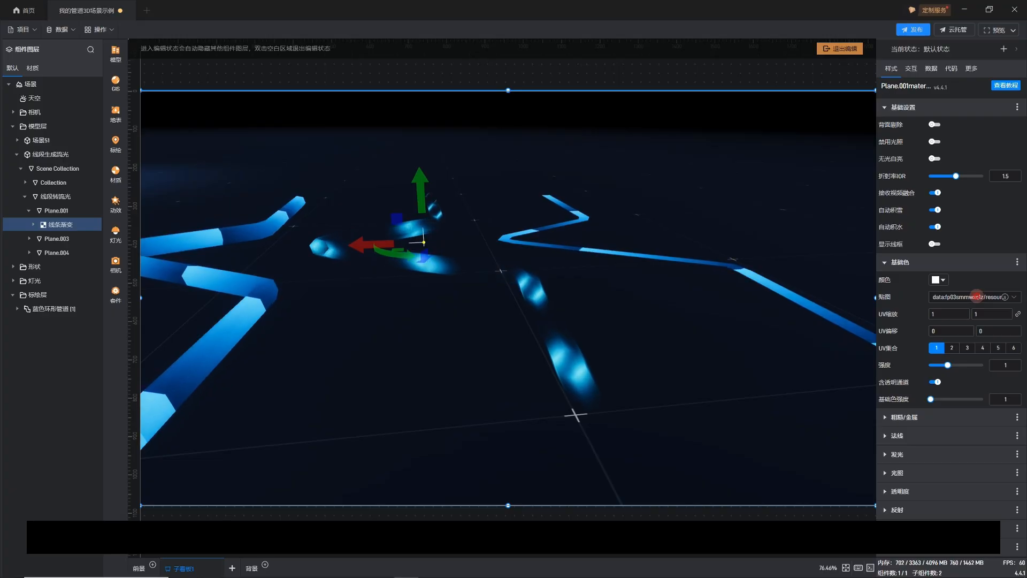
pyautogui.click(987, 300)
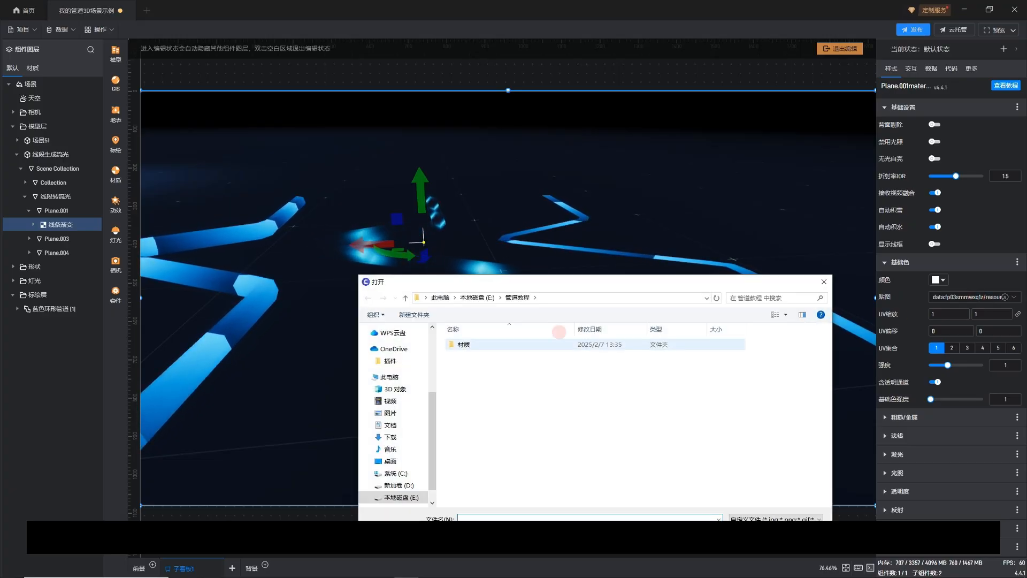
pyautogui.doubleClick(532, 343)
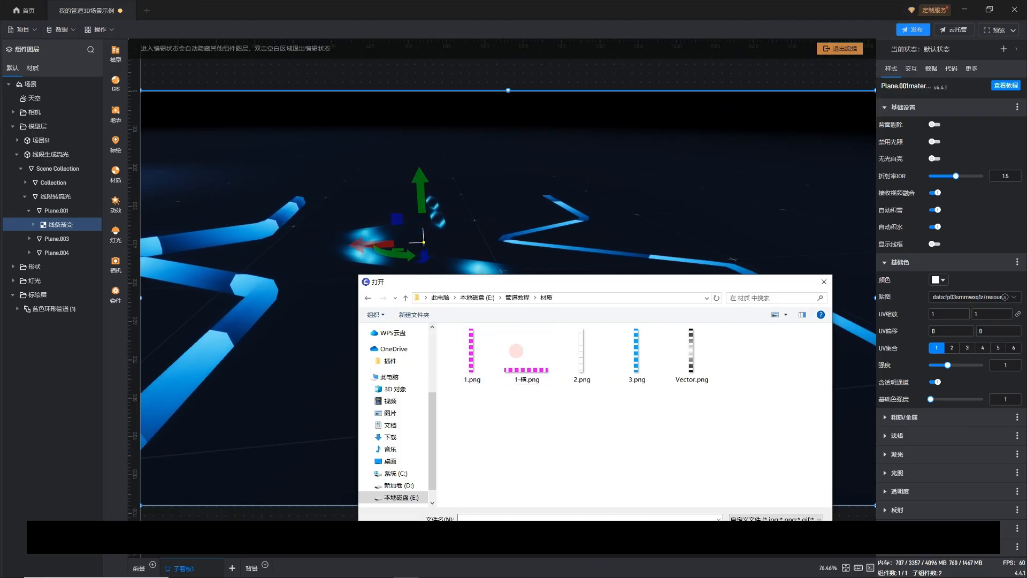
pyautogui.doubleClick(520, 351)
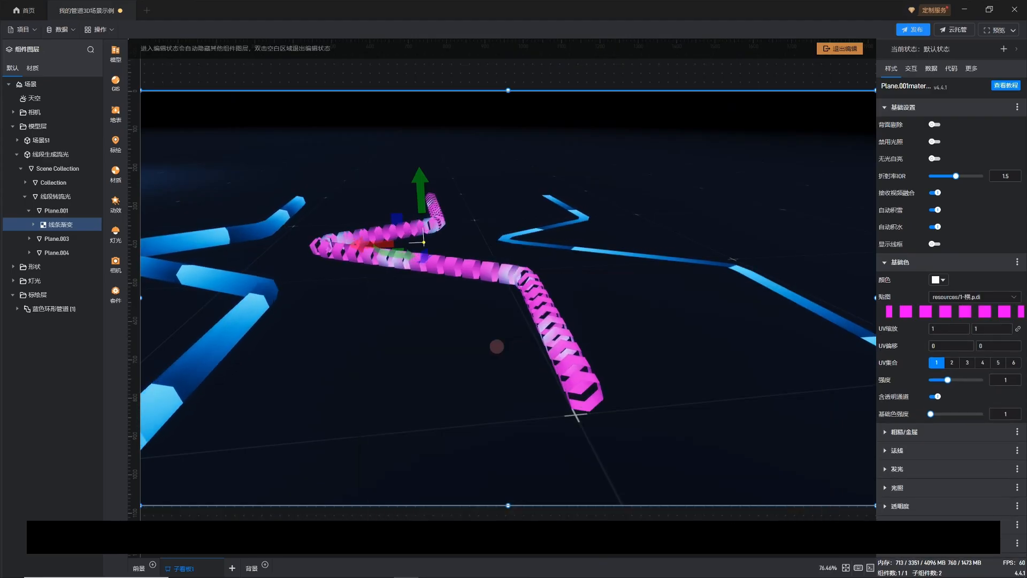
# Try a U scaling of -1 on the 基础色 texture and restore it to 1
pyautogui.moveTo(491, 332); pyautogui.dragTo(587, 349)
pyautogui.scroll(2, 544, 341)
pyautogui.scroll(-3, 543, 341)
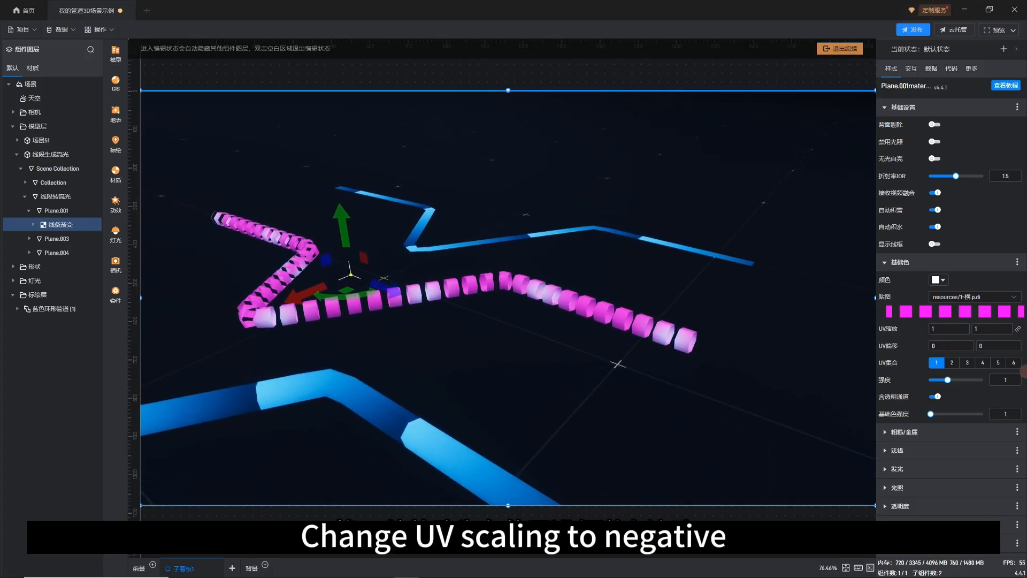
pyautogui.click(948, 330)
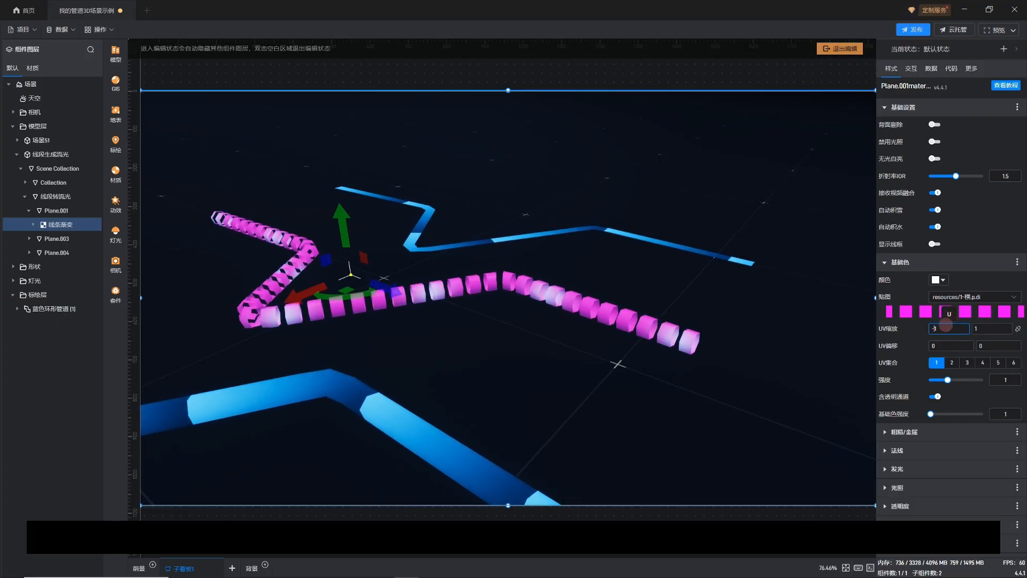
pyautogui.moveTo(943, 329); pyautogui.dragTo(918, 327)
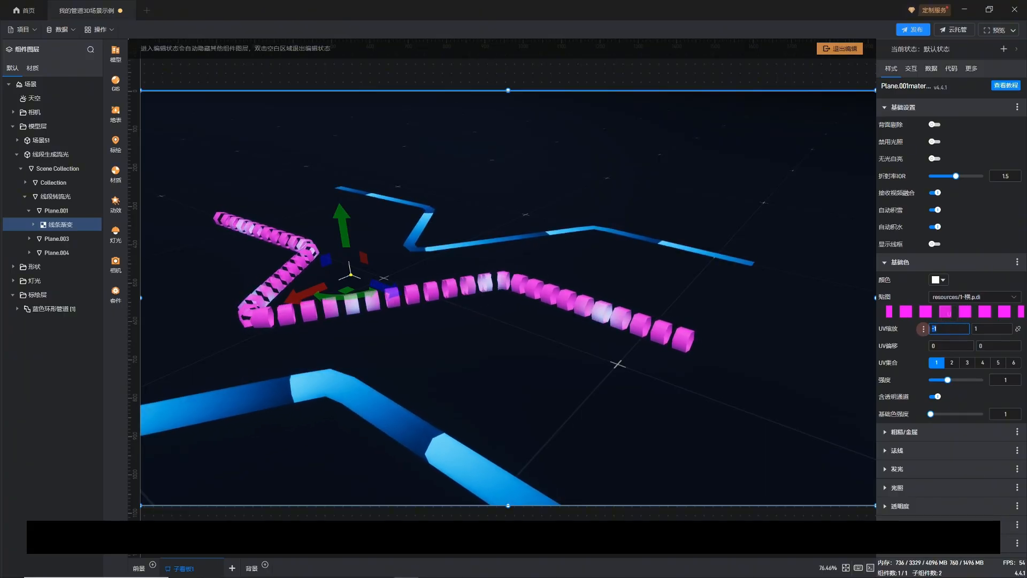
pyautogui.write('1')
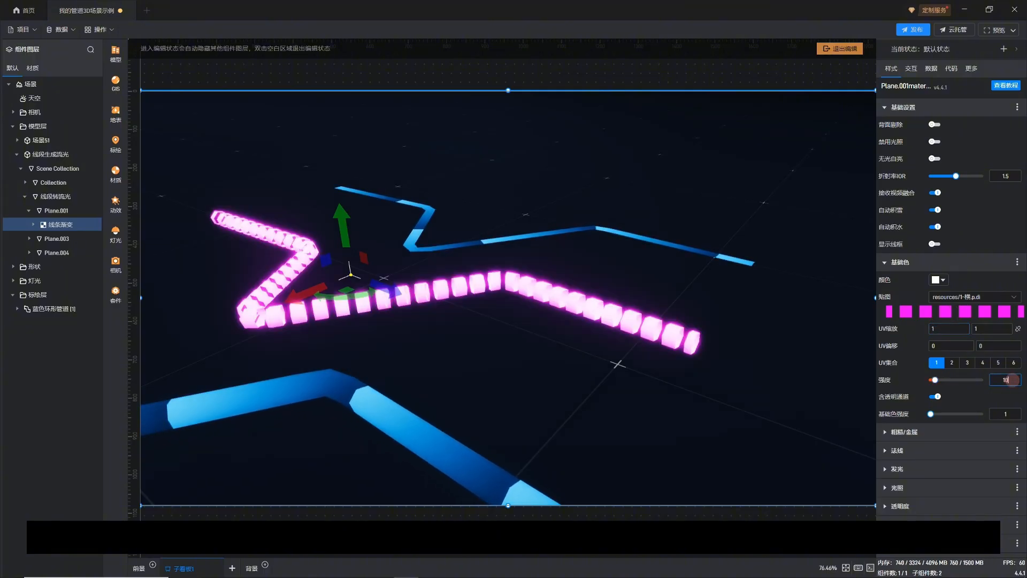
# Try a 基础色 强度 of 10 and set it back to 1
pyautogui.moveTo(1012, 380); pyautogui.dragTo(942, 389)
pyautogui.write('1')
pyautogui.click(935, 397)
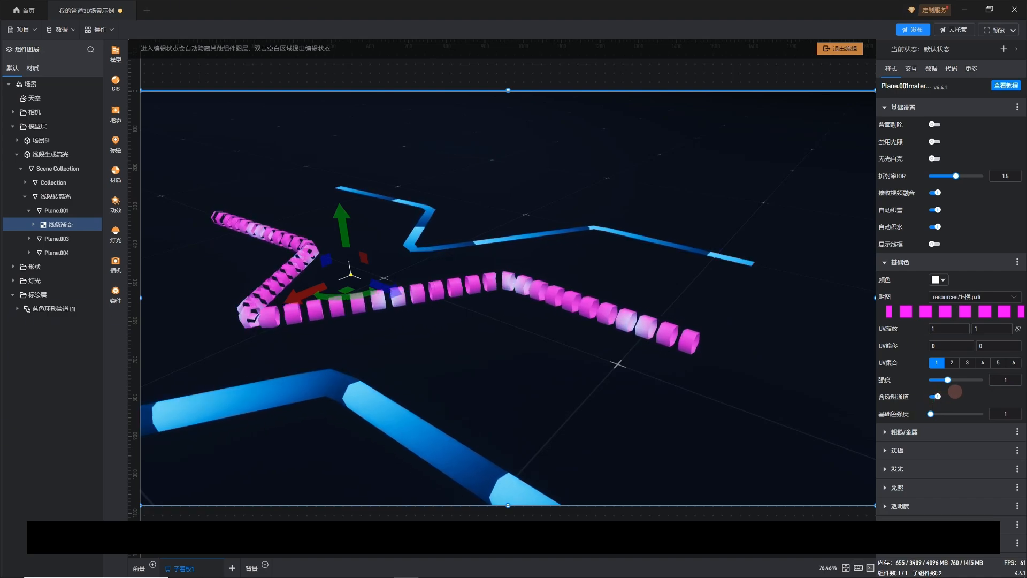
# Open the material's 发光 settings and set the emission color to green, #0DFF00FF
pyautogui.scroll(-1, 960, 388)
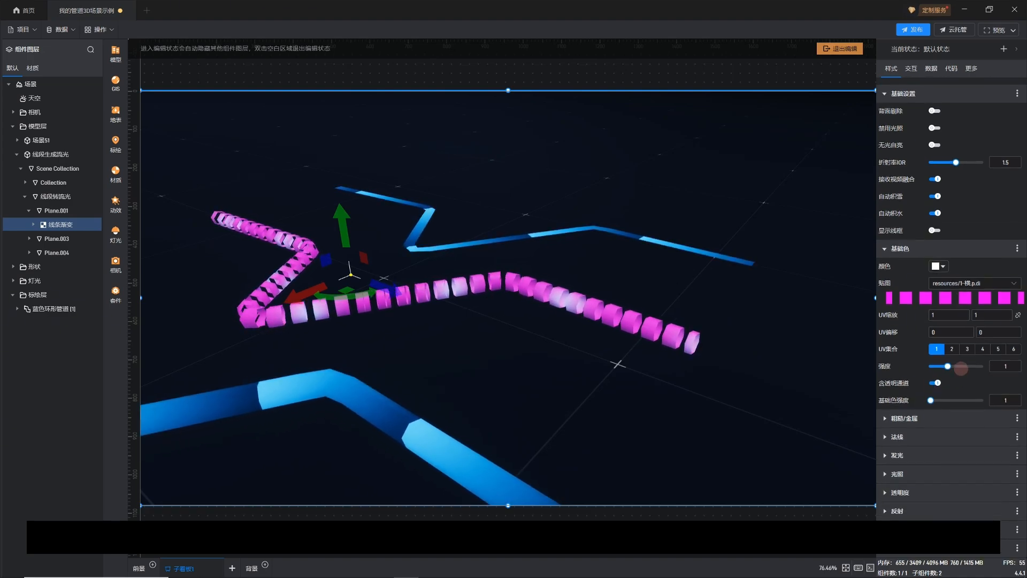
pyautogui.scroll(3, 582, 306)
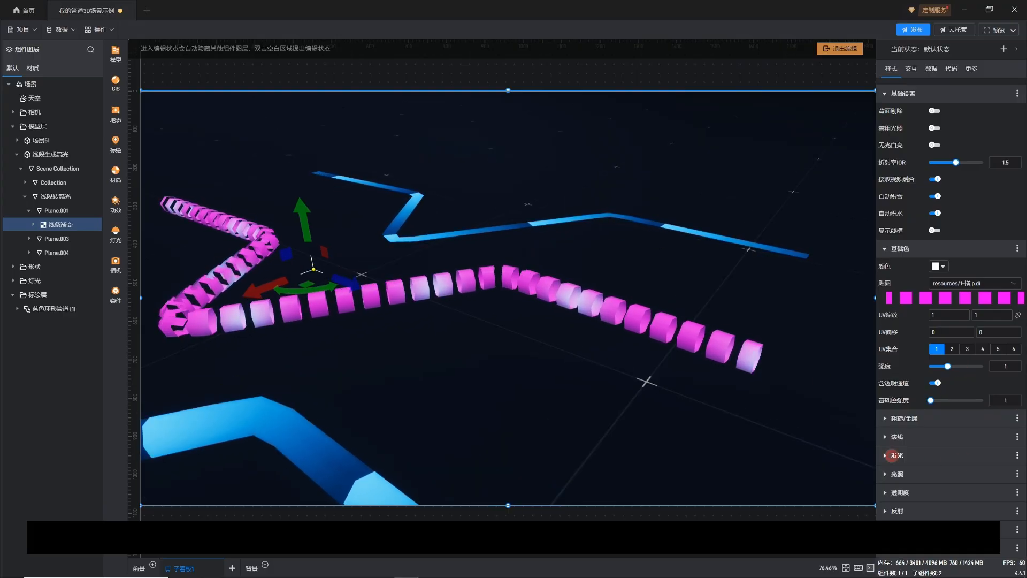
pyautogui.click(891, 455)
pyautogui.scroll(-1, 963, 461)
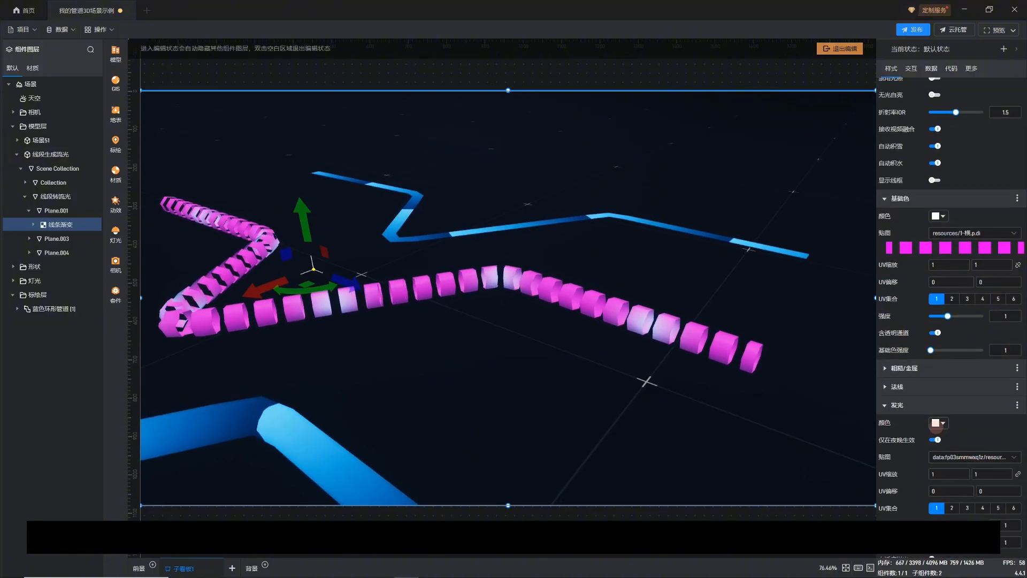
pyautogui.click(934, 423)
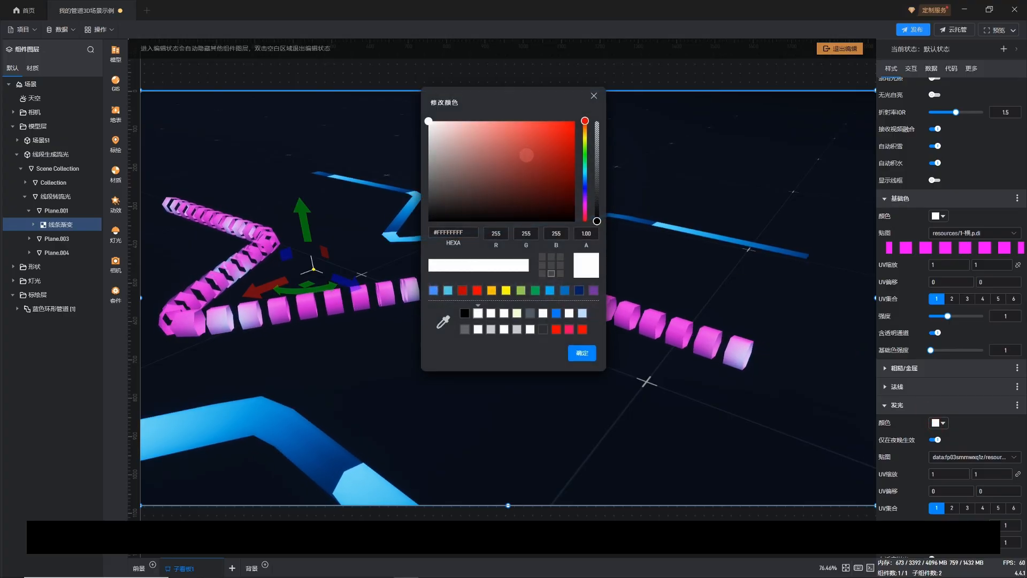
pyautogui.moveTo(557, 109); pyautogui.dragTo(510, 92)
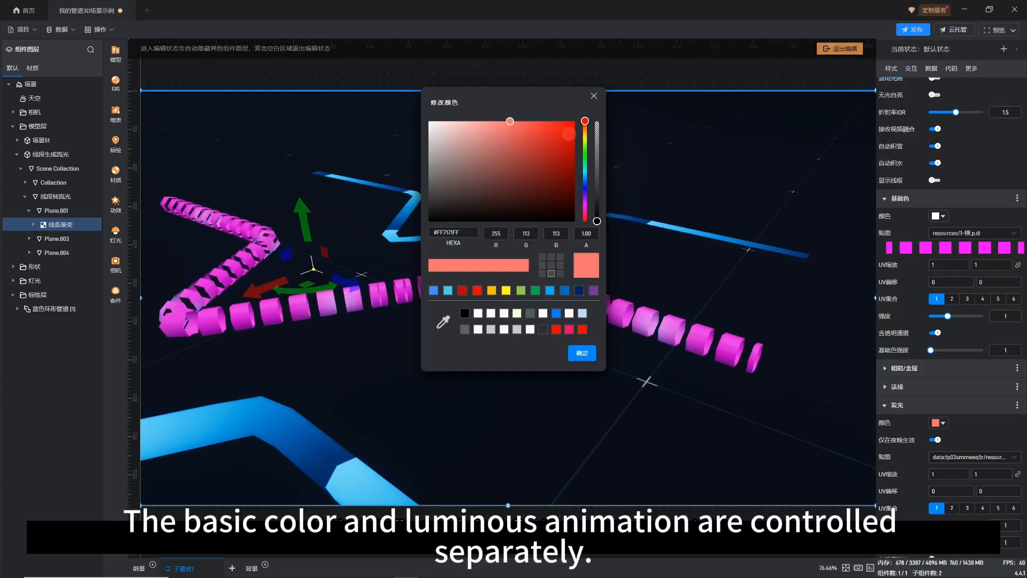
pyautogui.click(585, 154)
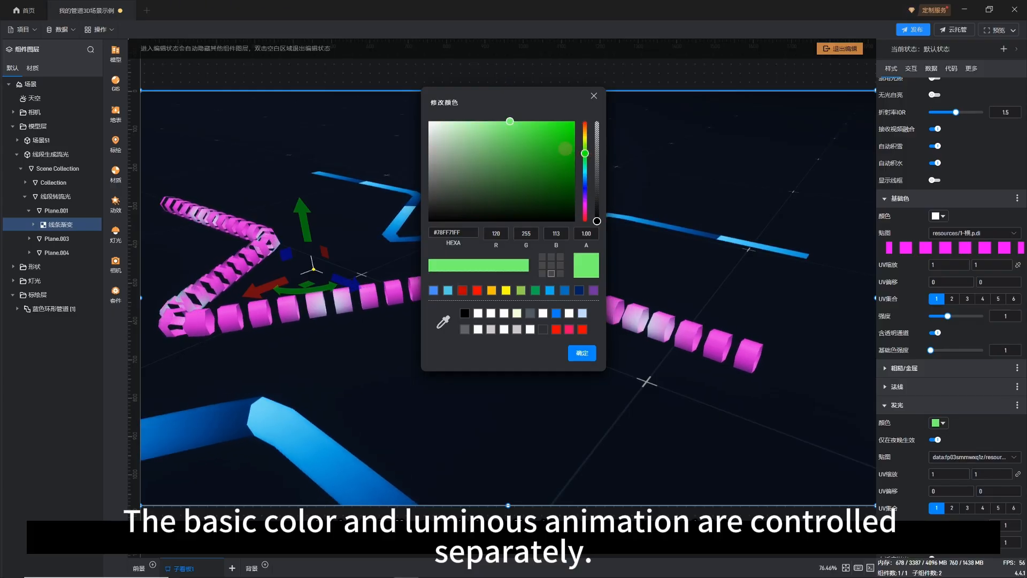
pyautogui.moveTo(549, 136); pyautogui.dragTo(629, 91)
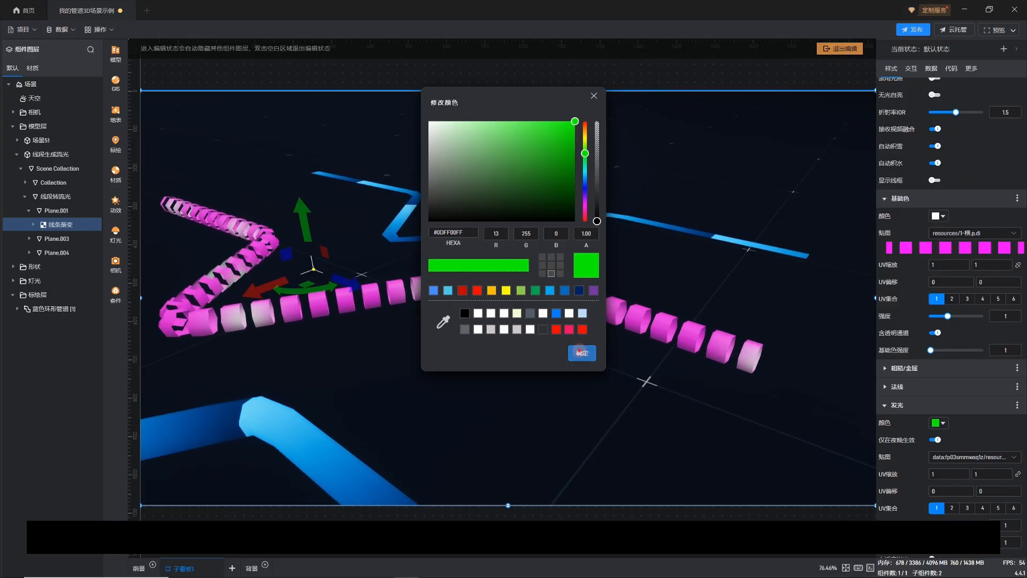
pyautogui.click(581, 352)
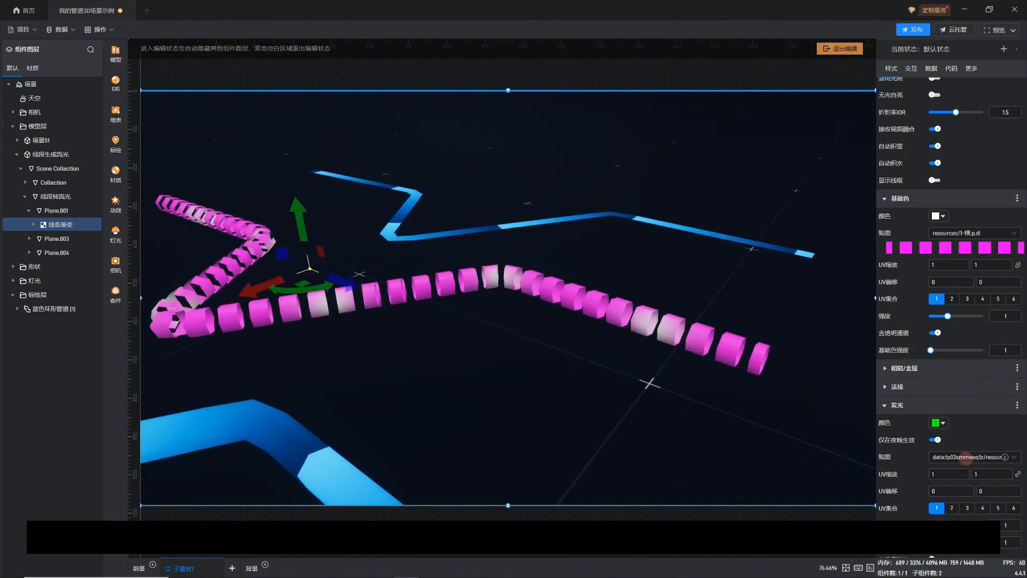
# Replace the 发光 texture with 1-横.png and set the emission color to white, #FFFFFFFF
pyautogui.click(965, 458)
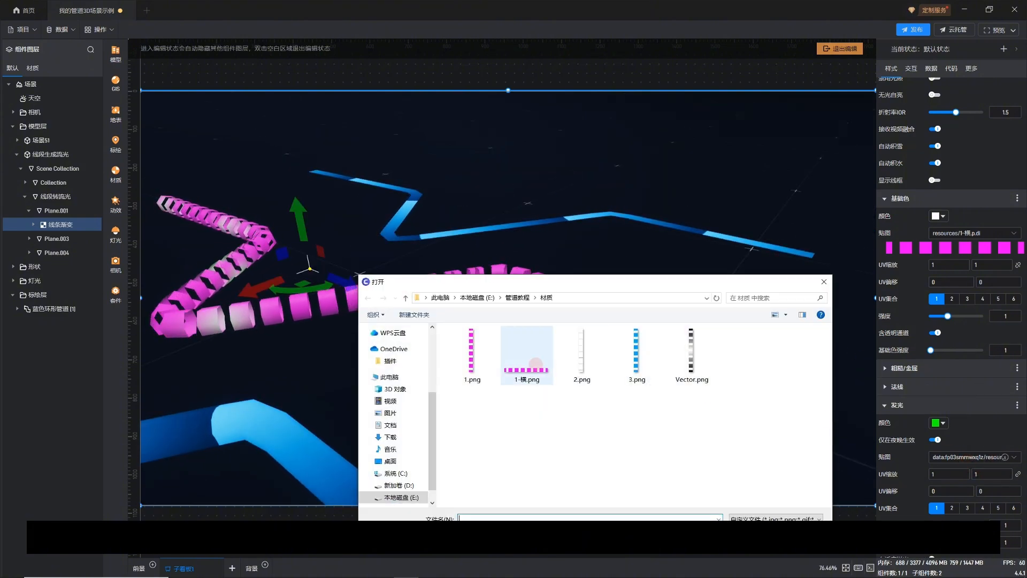
pyautogui.doubleClick(527, 355)
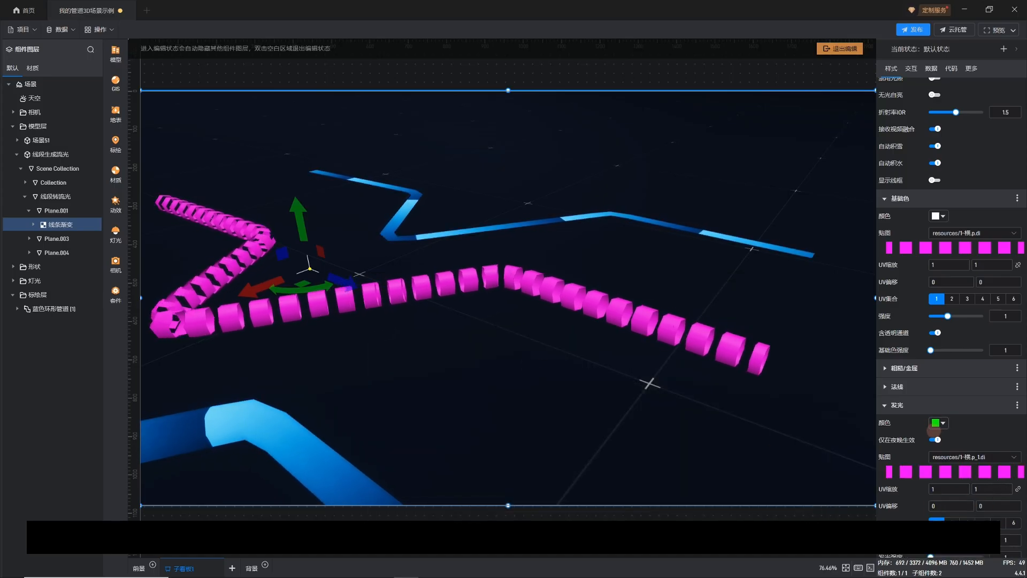
pyautogui.scroll(-2, 954, 446)
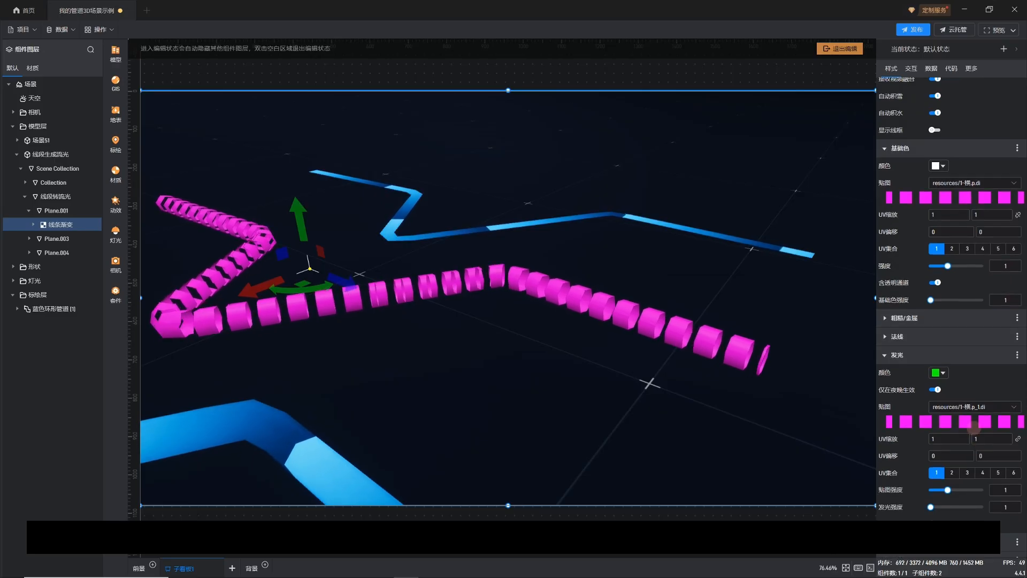
pyautogui.click(936, 372)
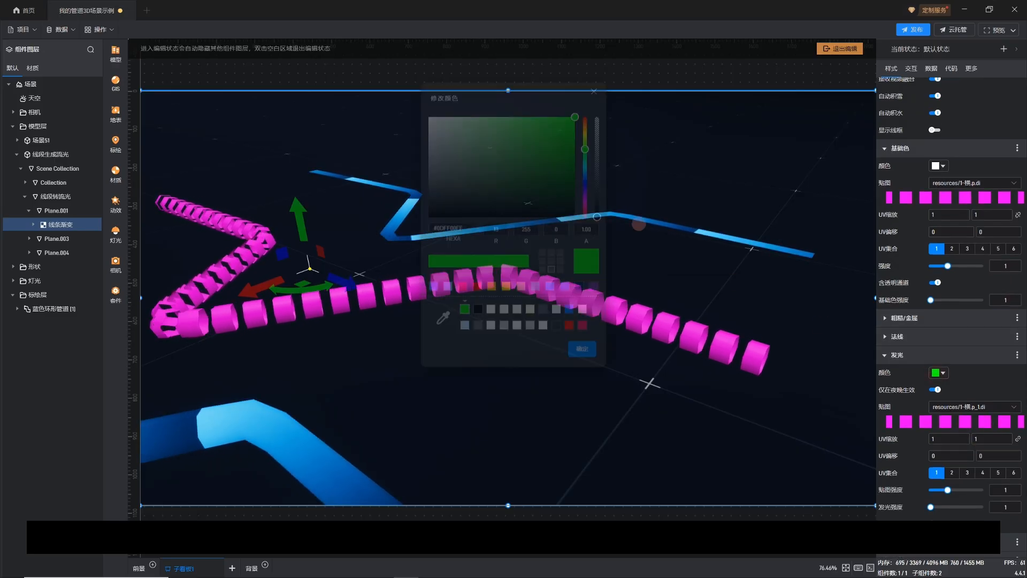
pyautogui.moveTo(479, 142); pyautogui.dragTo(360, 71)
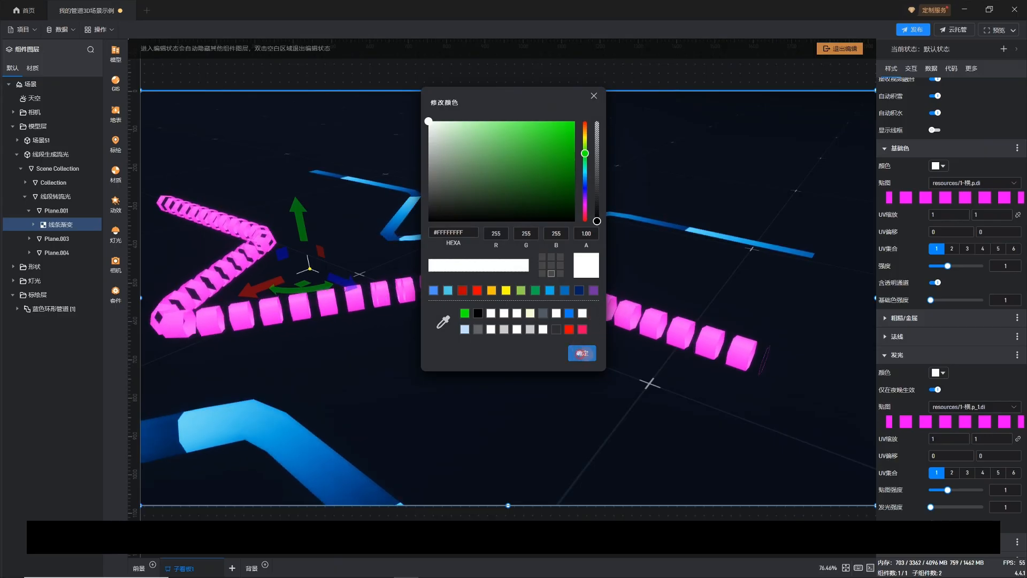
pyautogui.click(580, 353)
# Try a 贴图强度 of 10 and higher on the 发光 texture and restore it to 1
pyautogui.click(1017, 490)
pyautogui.write('0')
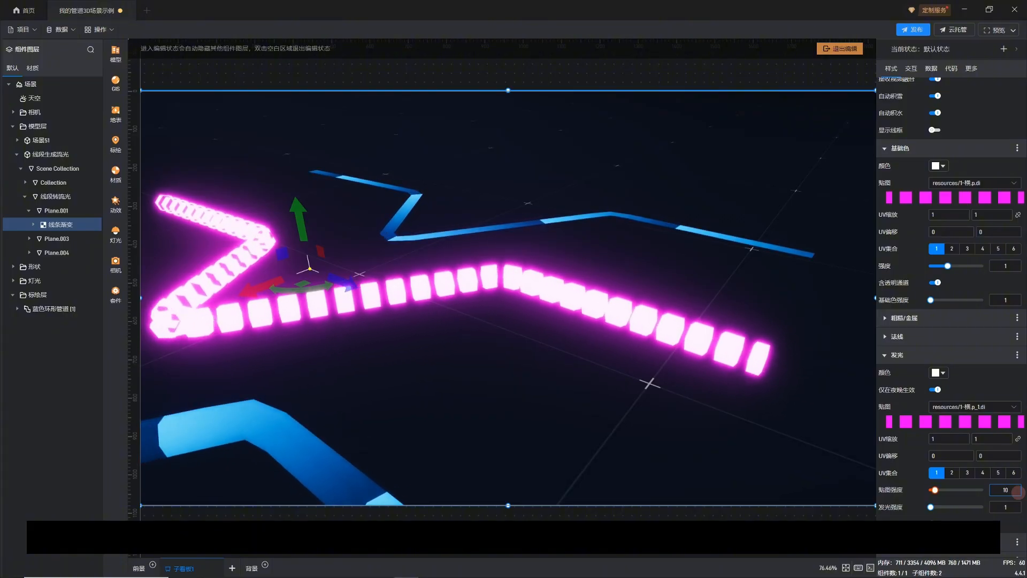
pyautogui.write('0')
pyautogui.press('BackSpace')
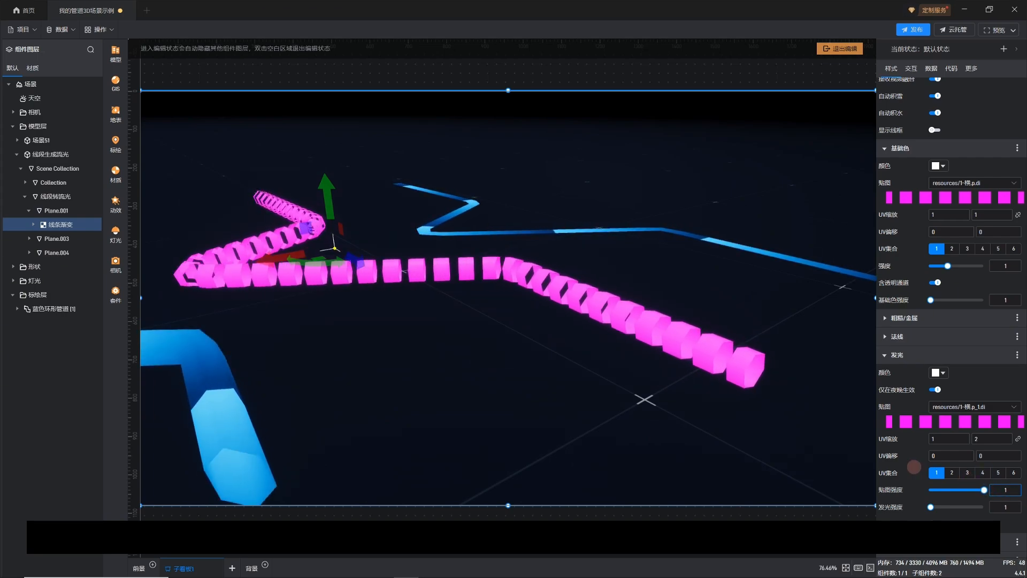
pyautogui.scroll(-1, 948, 464)
pyautogui.scroll(-1, 949, 464)
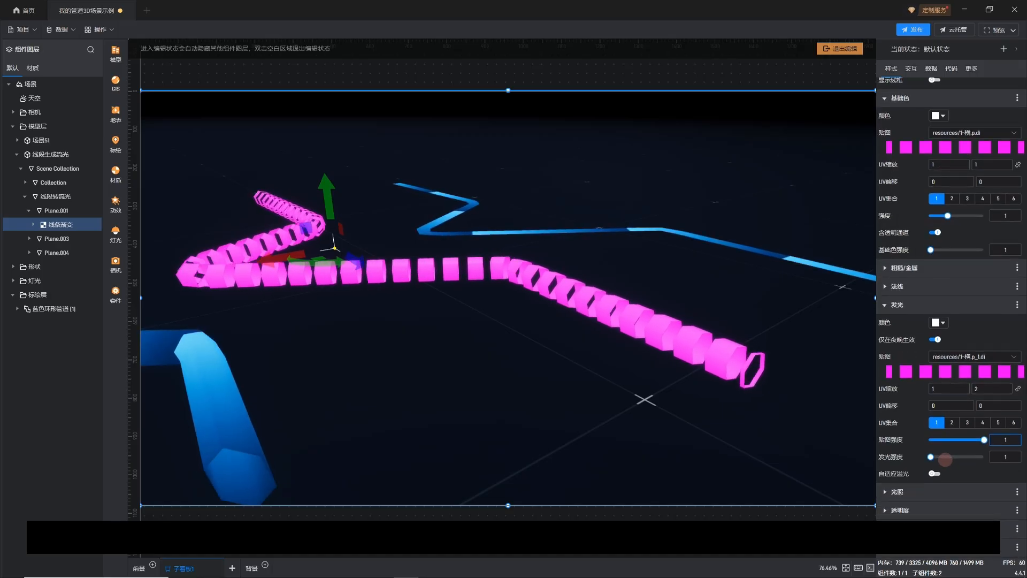
# Select the first animation under Plane.001's 线条渐变 material and switch off its 播放动画 option
pyautogui.scroll(-1, 944, 457)
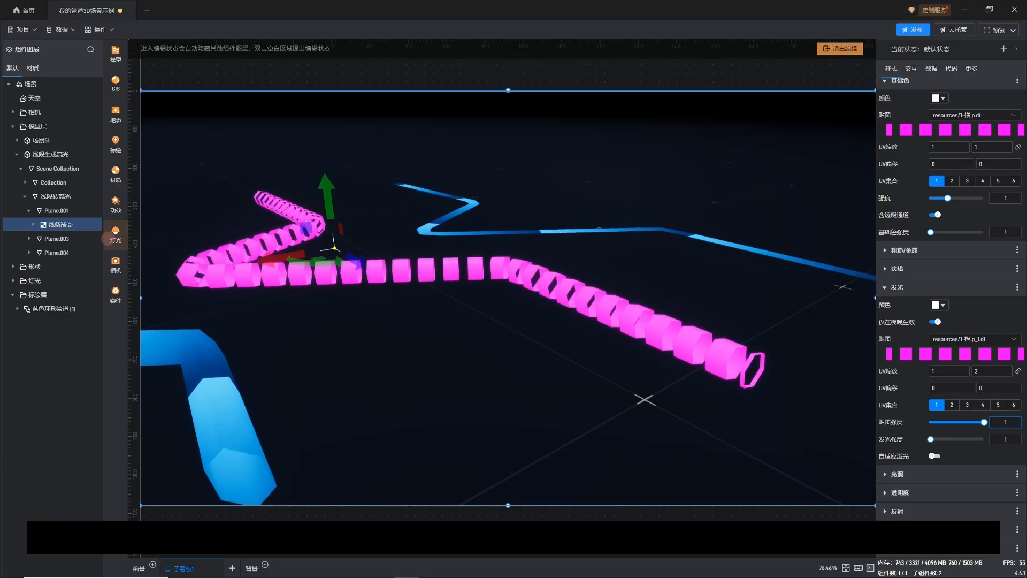
pyautogui.click(33, 224)
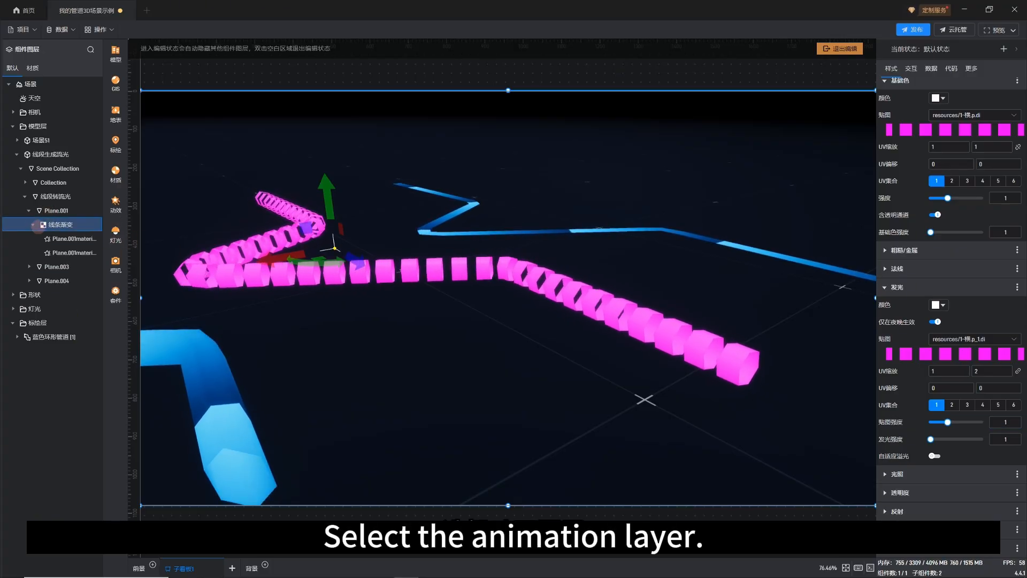
pyautogui.click(54, 239)
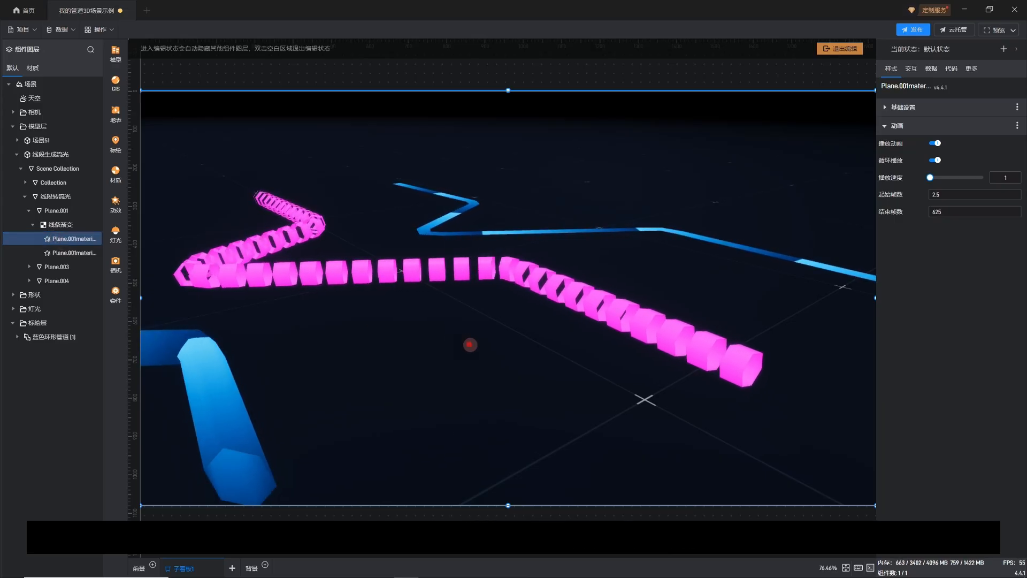
pyautogui.moveTo(469, 344); pyautogui.dragTo(557, 351)
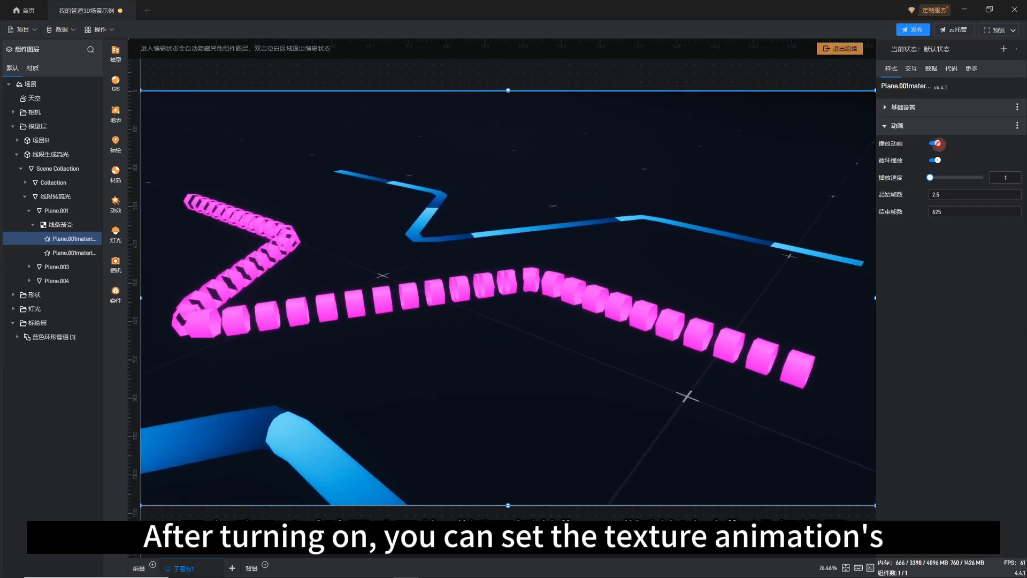
pyautogui.click(936, 143)
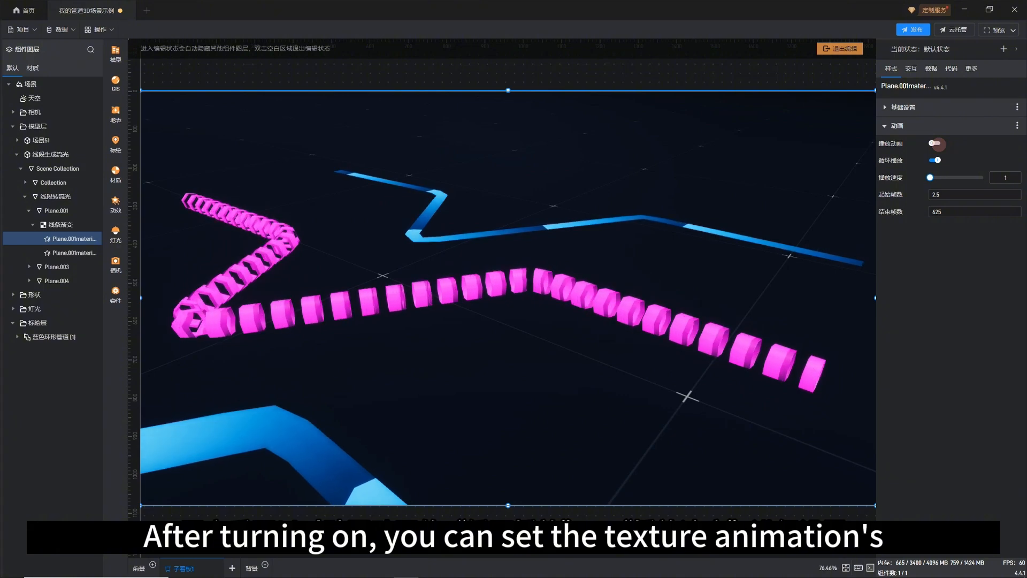
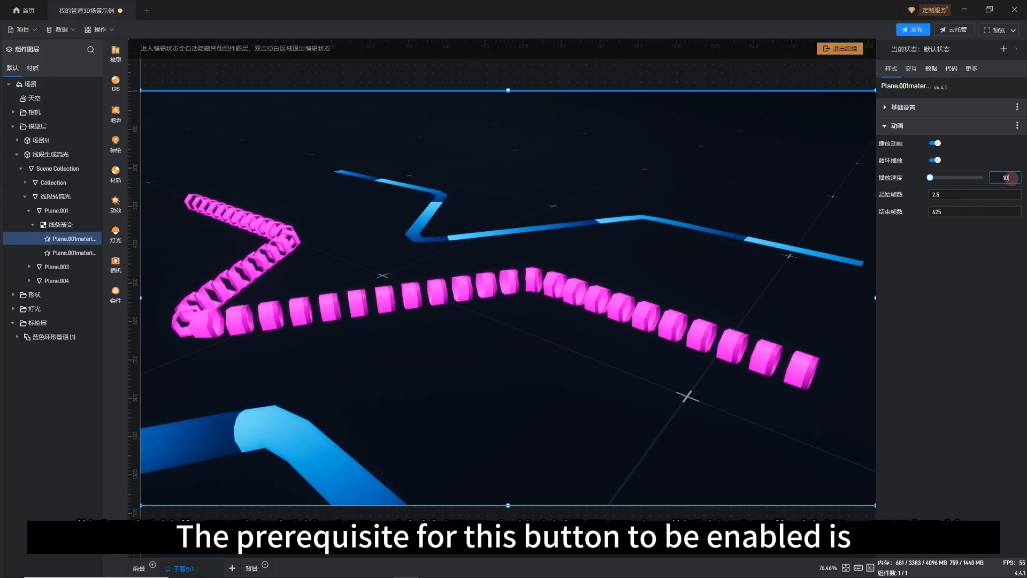
# Set the first texture animation's 播放速度 to 2
pyautogui.moveTo(1011, 178); pyautogui.dragTo(994, 177)
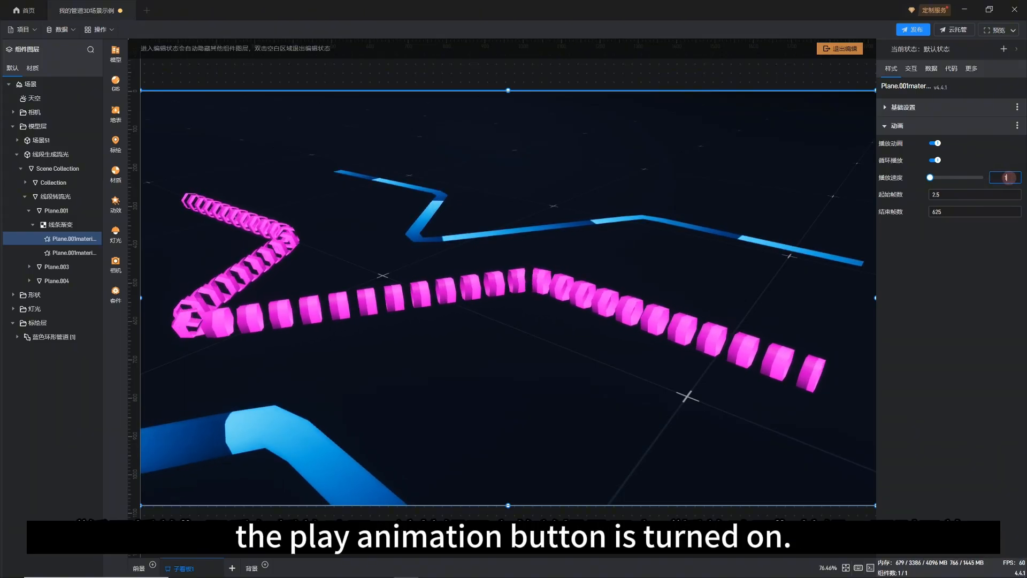
pyautogui.moveTo(1014, 177); pyautogui.dragTo(993, 177)
pyautogui.write('2')
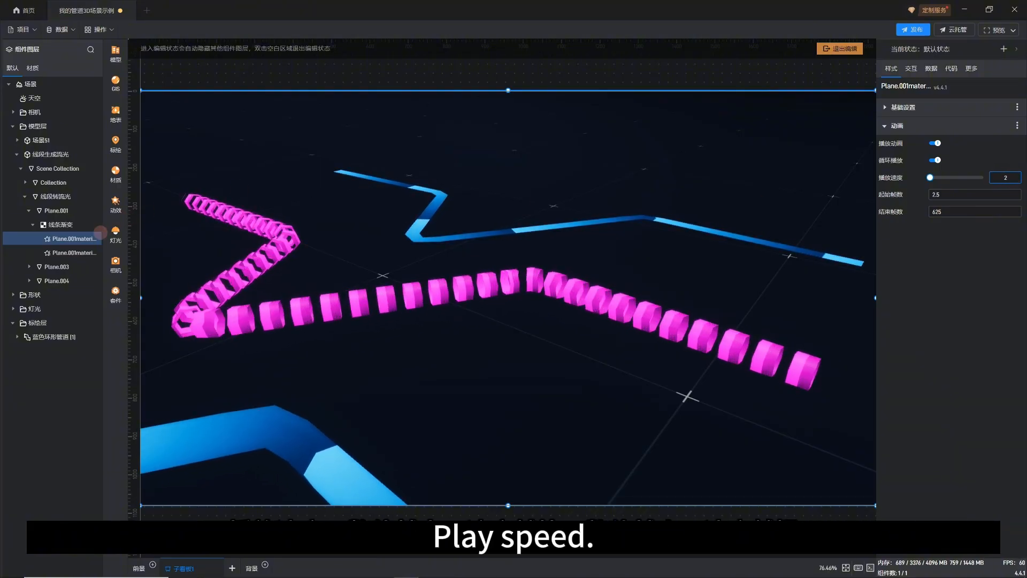
# Try a 播放速度 of 3 on the material's second animation and set it back to 1
pyautogui.click(62, 253)
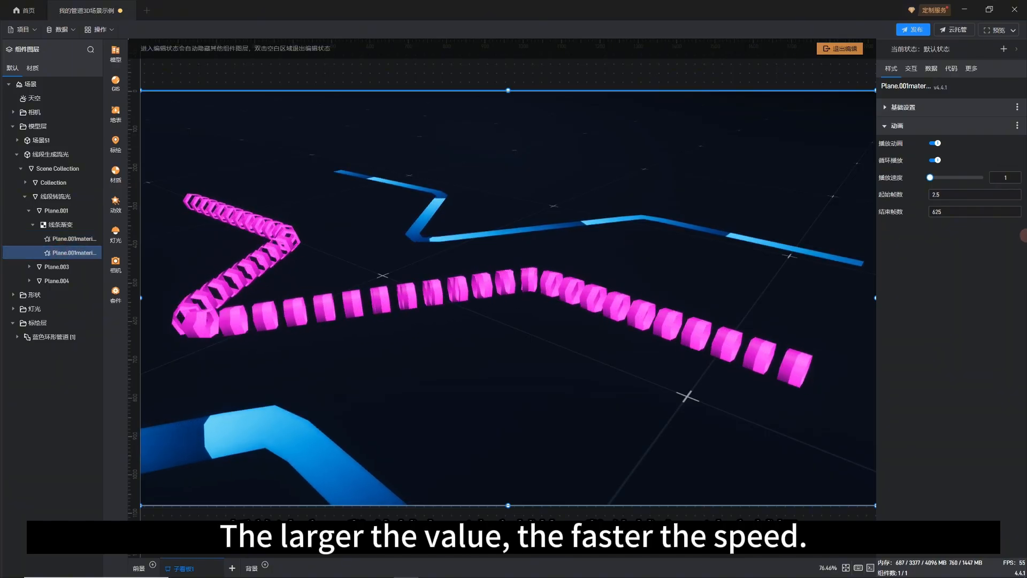
pyautogui.click(1009, 177)
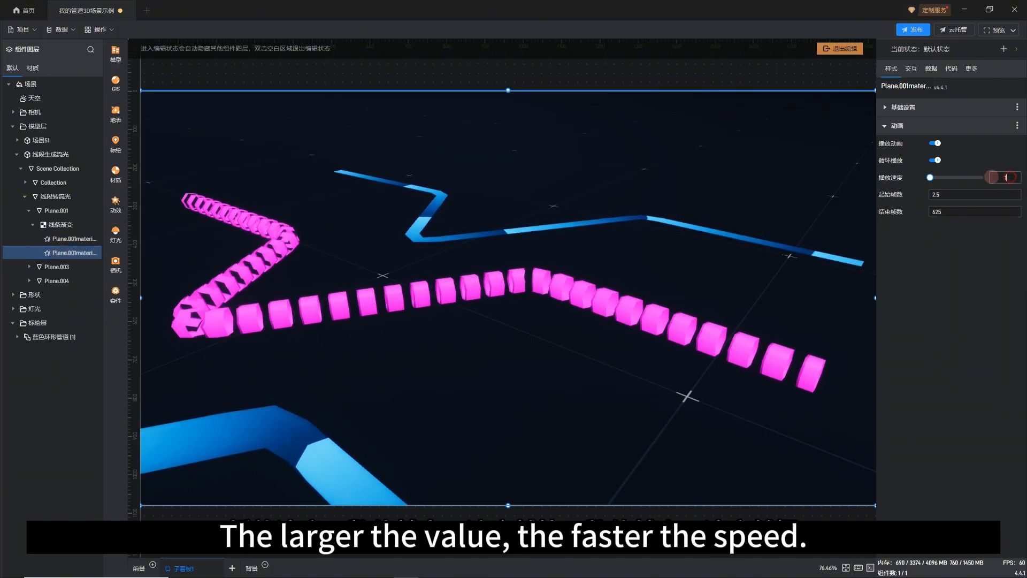
pyautogui.press('BackSpace')
pyautogui.write('3')
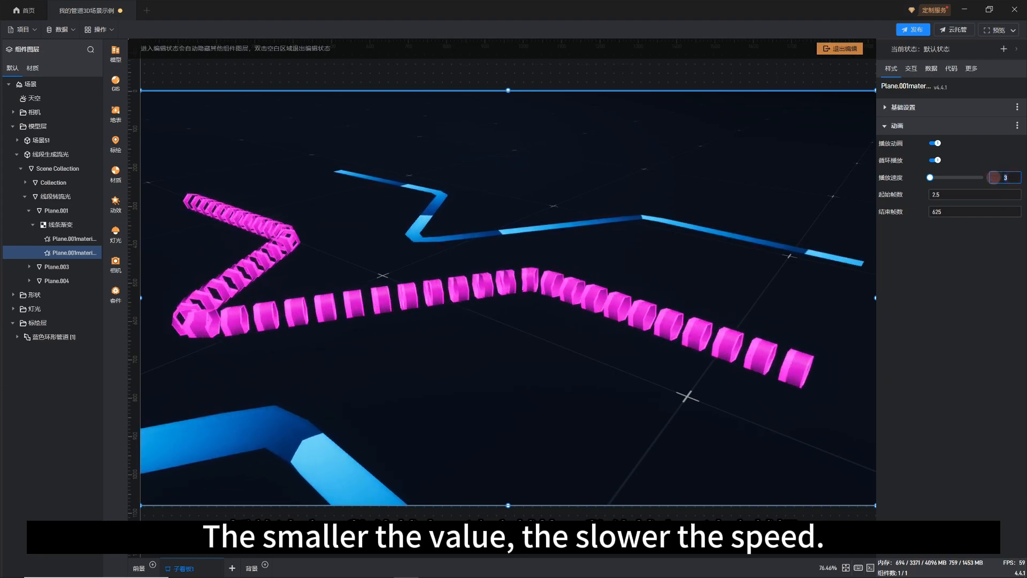
pyautogui.press('BackSpace')
pyautogui.write('1')
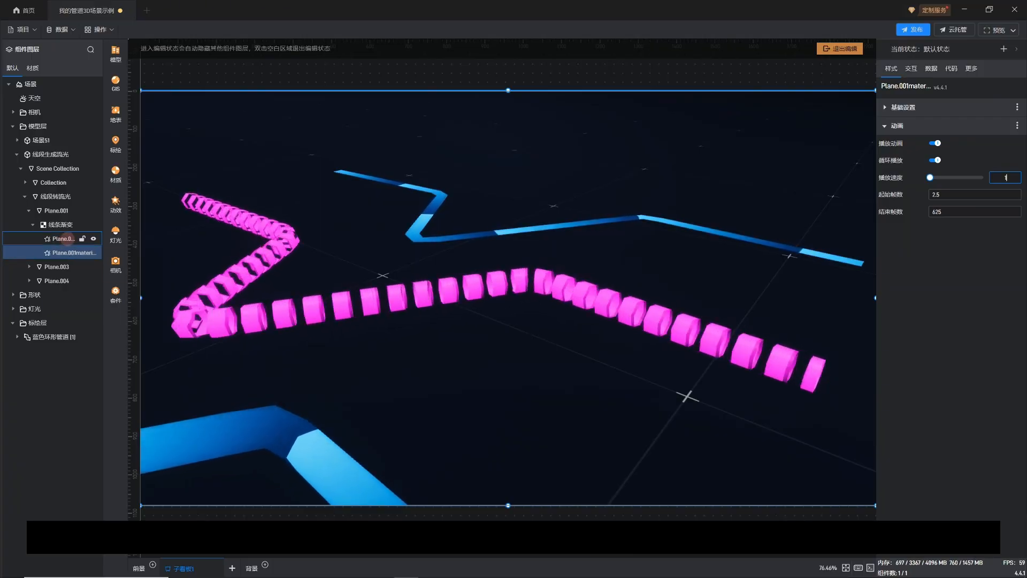
# Return to the first animation under 线条渐变 and open its 播放速度 for editing
pyautogui.click(67, 239)
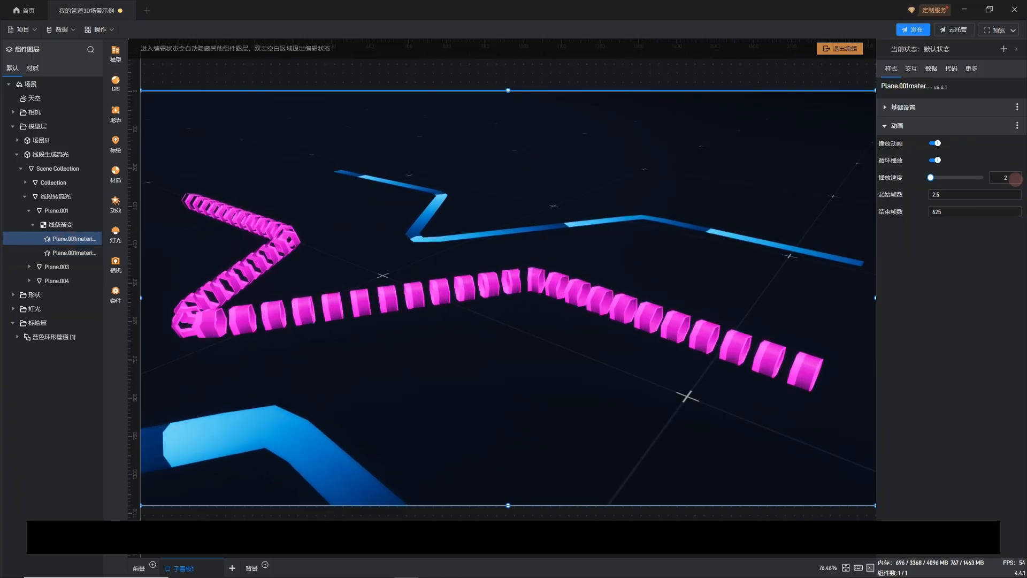
pyautogui.click(1013, 178)
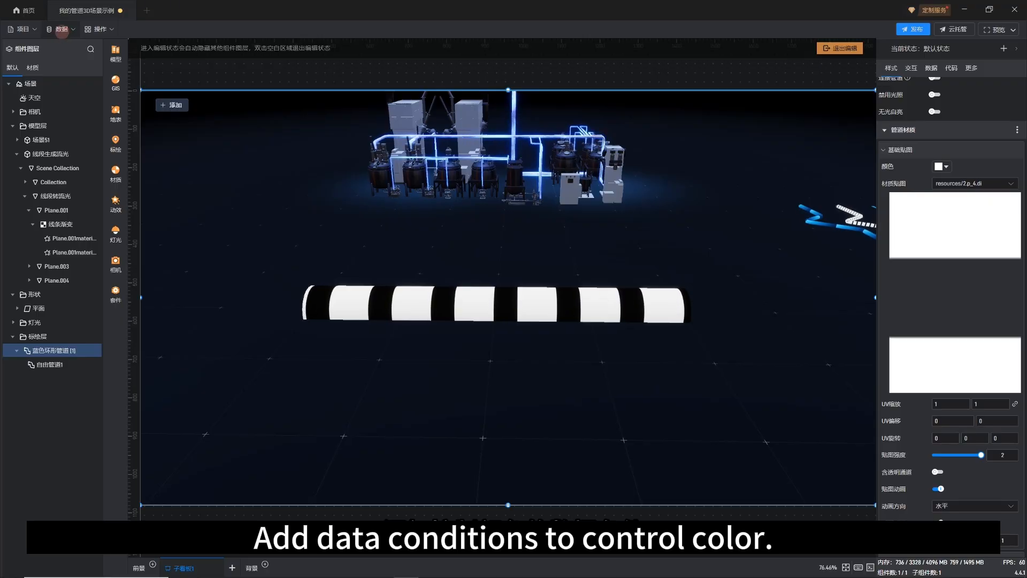
# Open the project's data conditions and add a condition containing a new group
pyautogui.click(61, 30)
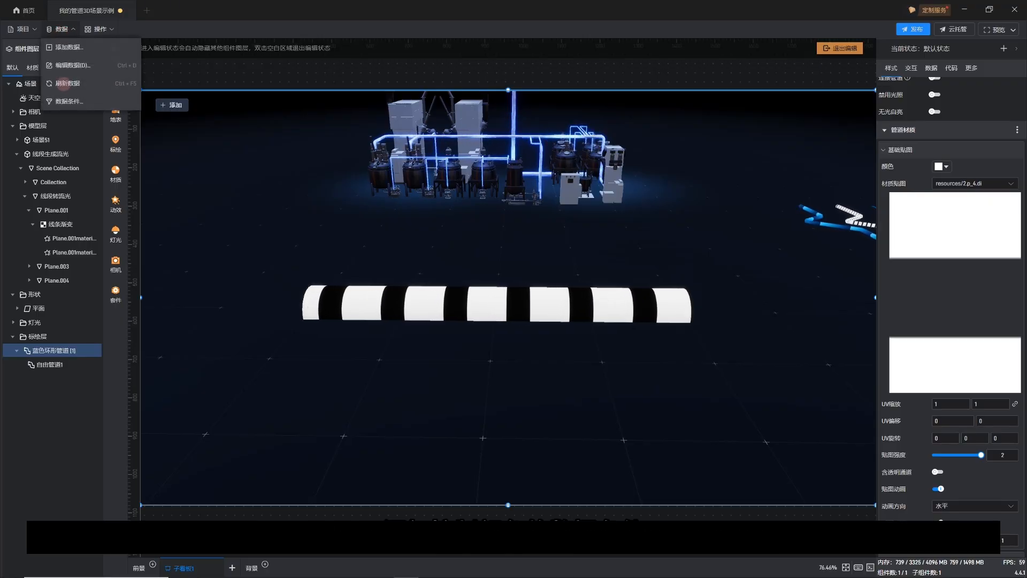
pyautogui.click(73, 103)
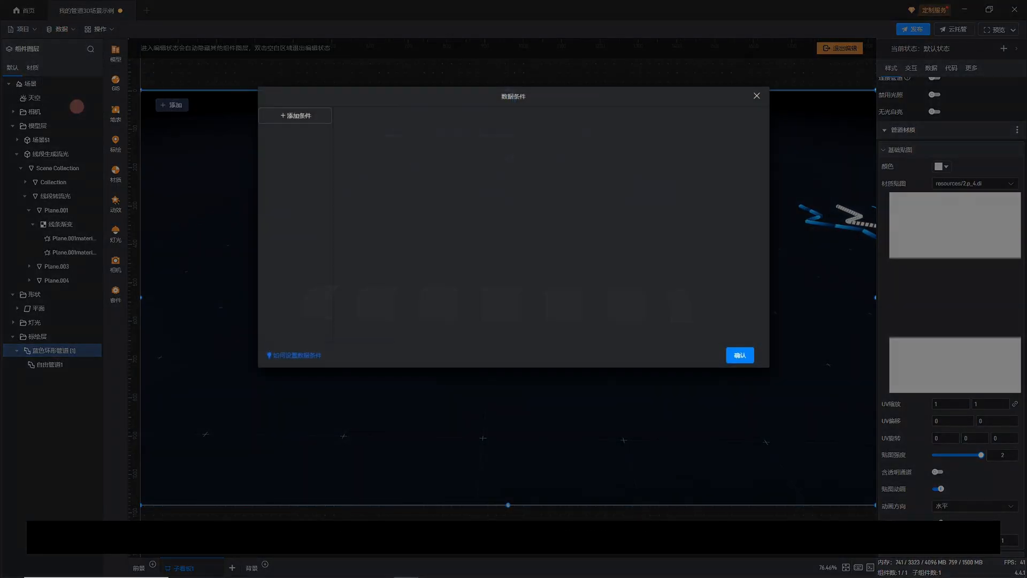
pyautogui.click(279, 117)
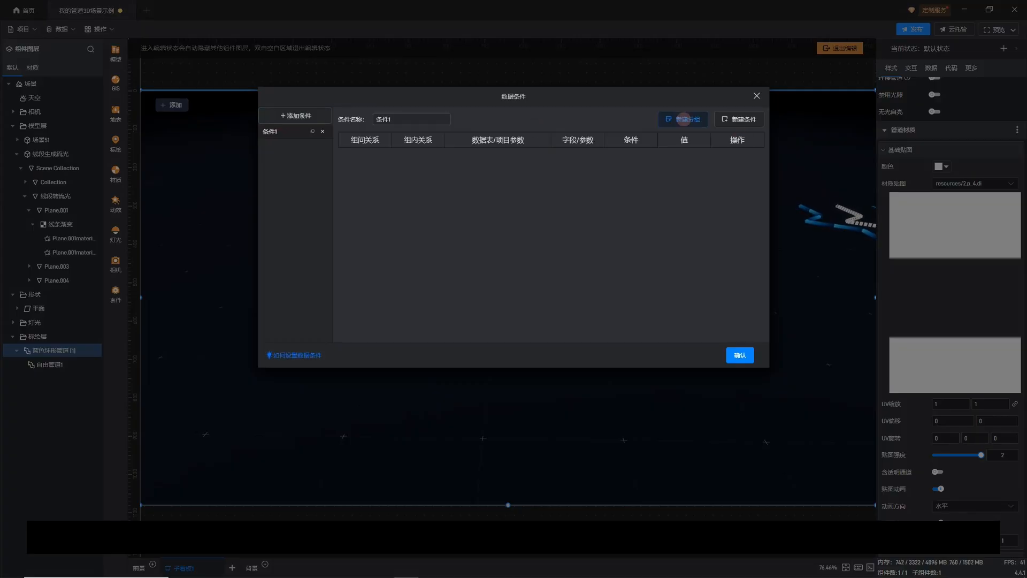
pyautogui.click(683, 119)
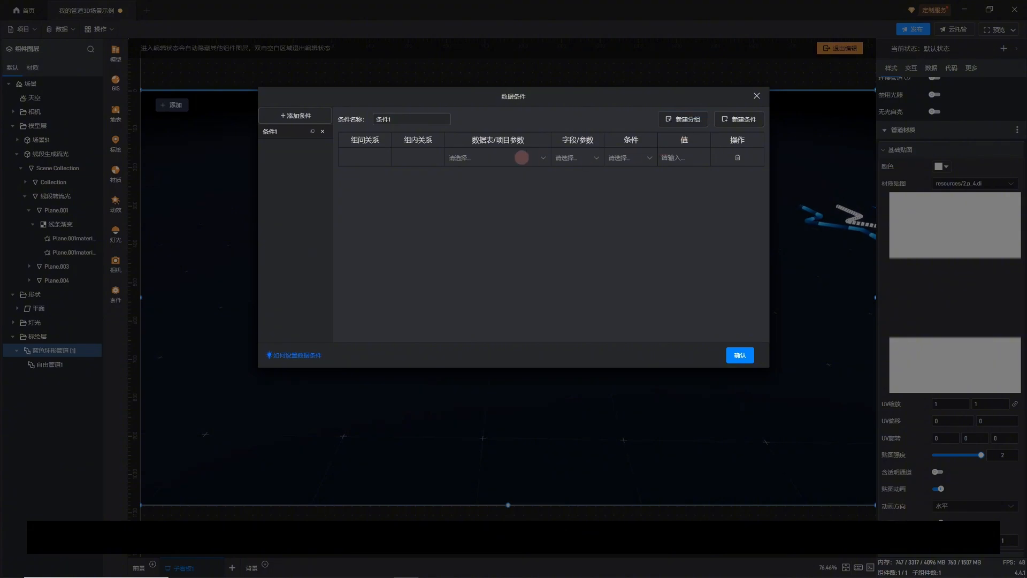
# Base the condition row on the 颜色 table of 管道数据条件, with field 颜色 and comparison 等于
pyautogui.click(519, 156)
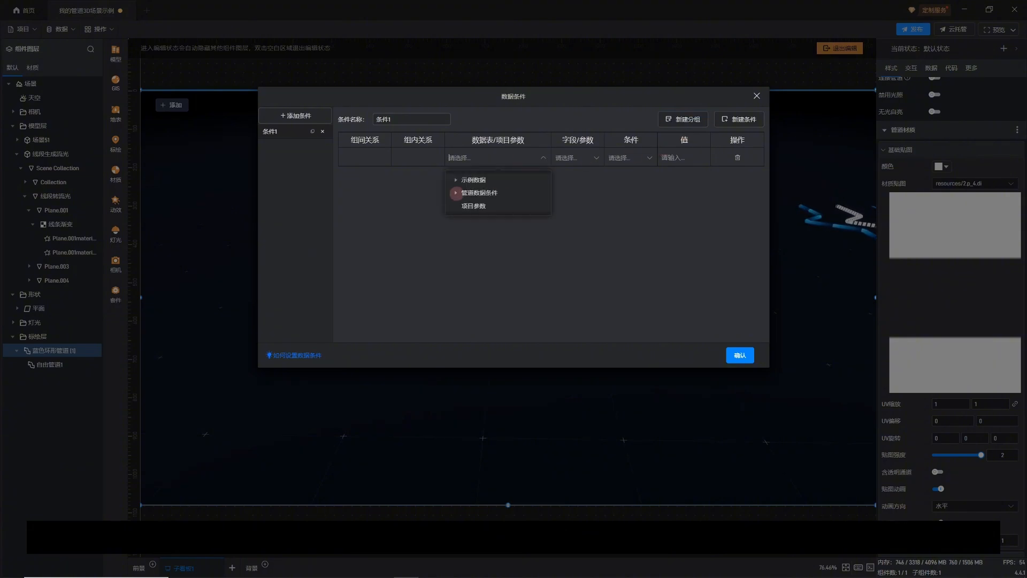
pyautogui.click(451, 192)
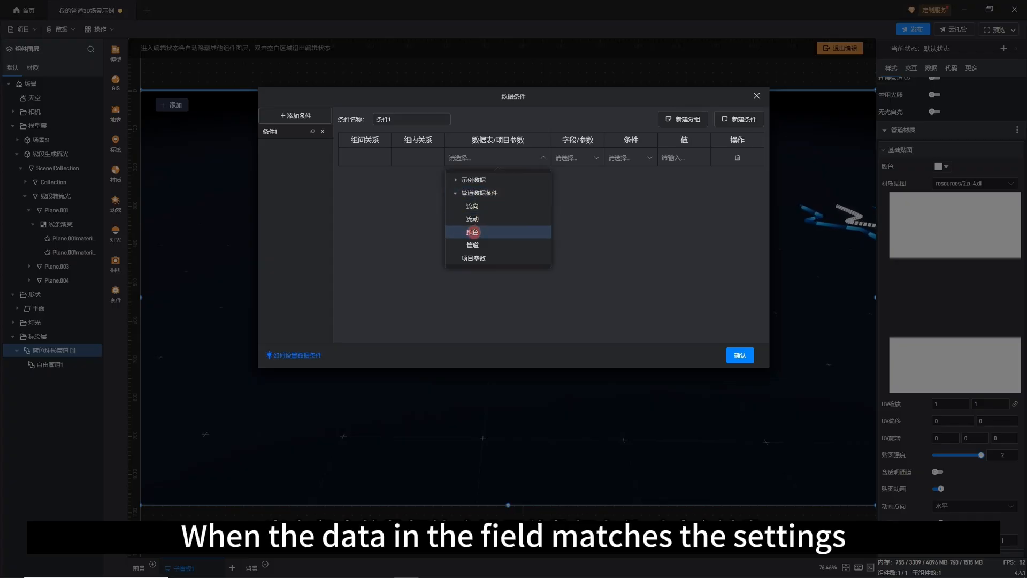
pyautogui.click(473, 232)
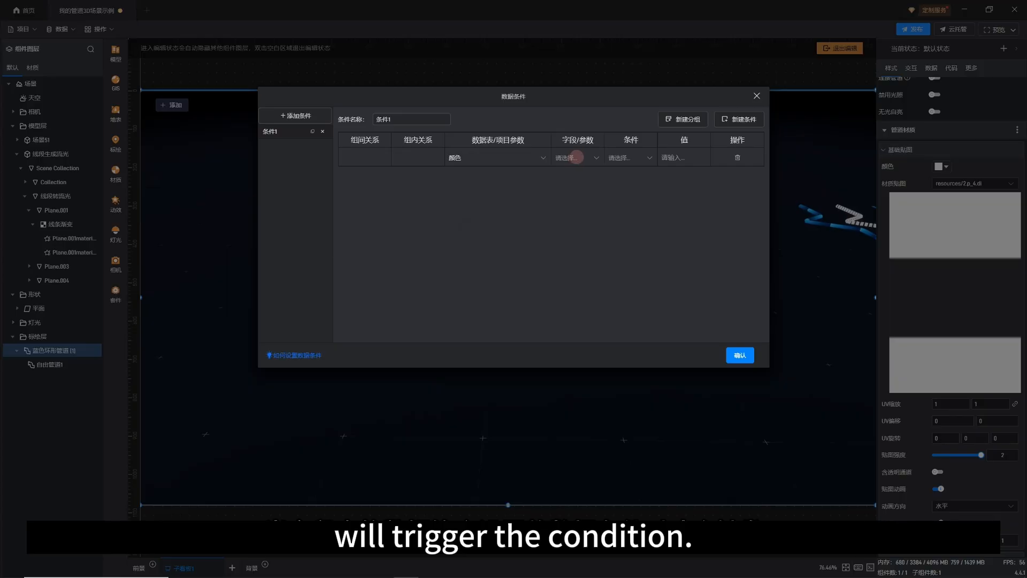
pyautogui.click(576, 157)
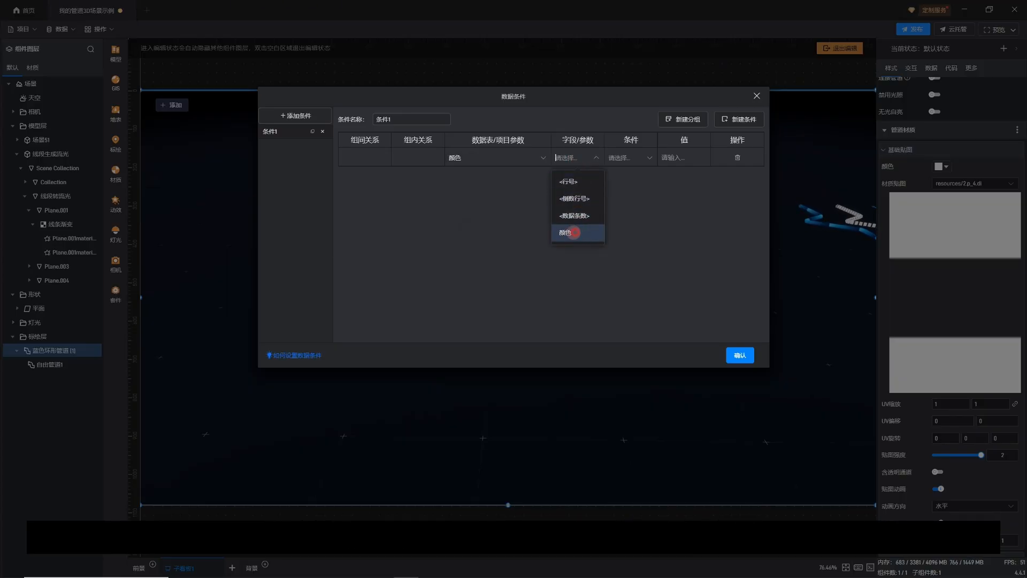
pyautogui.click(574, 232)
pyautogui.click(643, 158)
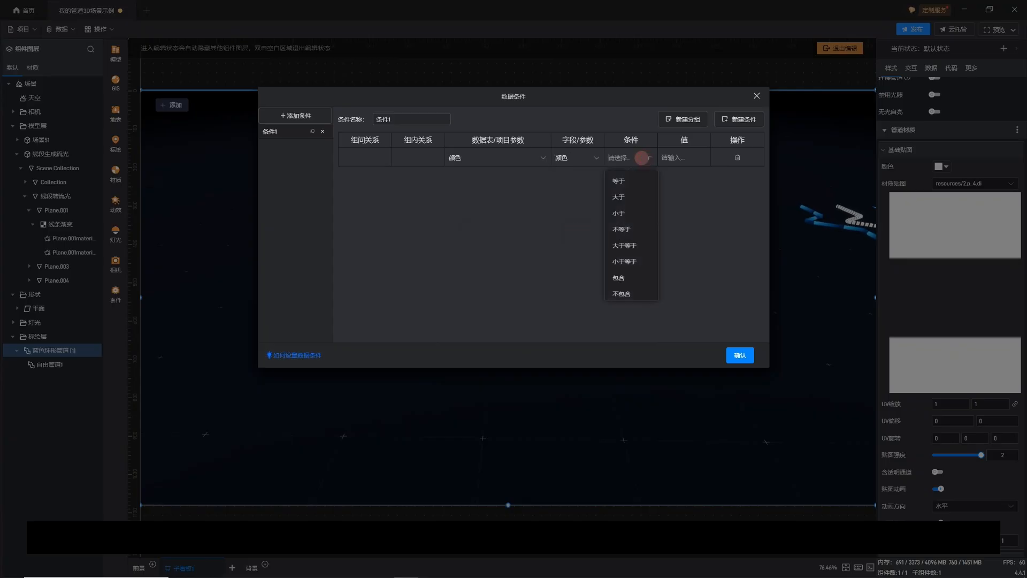
pyautogui.click(635, 180)
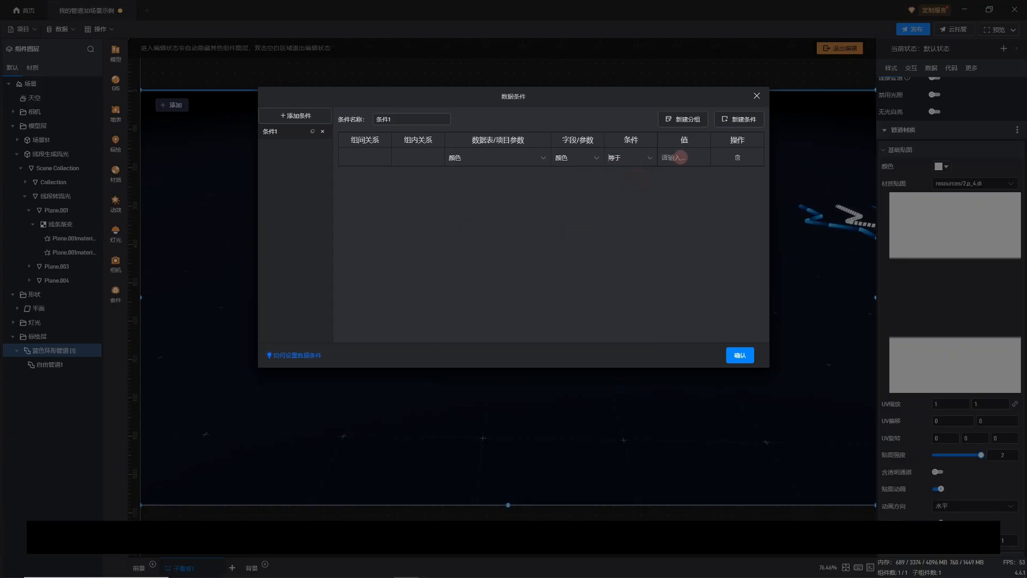
# Set the row's comparison value to 红色 and rename the condition 红色
pyautogui.click(681, 157)
pyautogui.write('h')
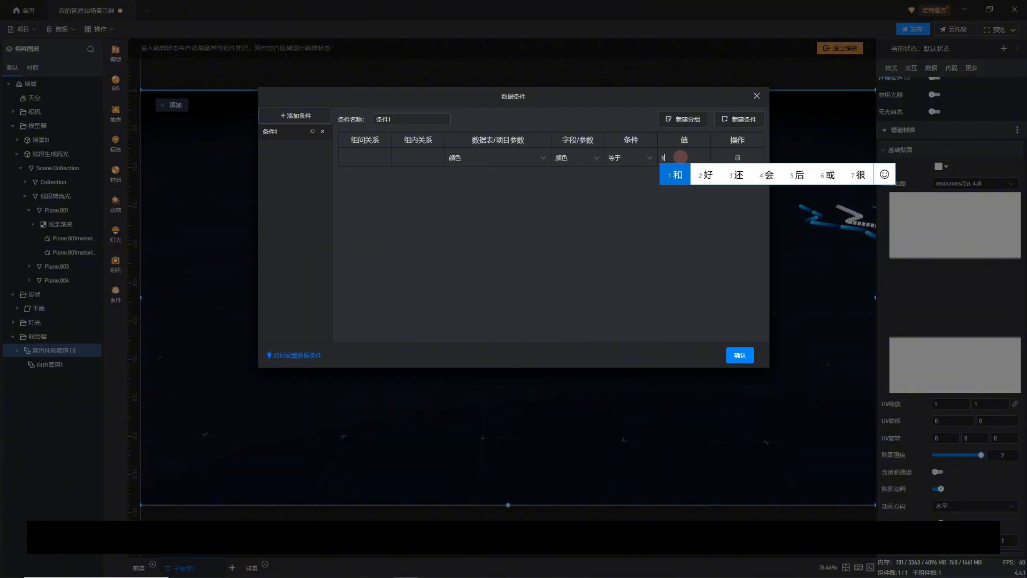
pyautogui.write("ong'se")
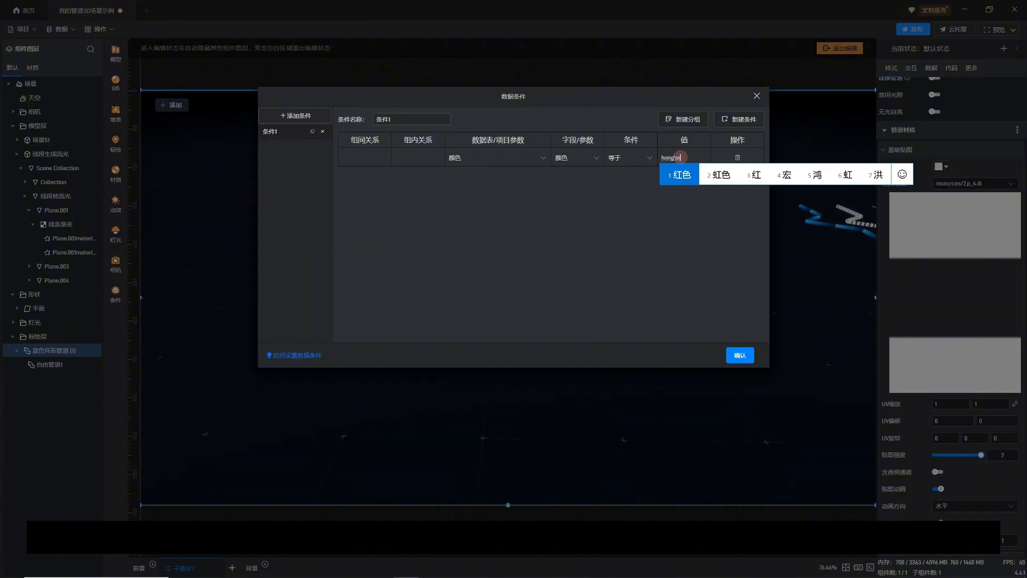
pyautogui.press('space')
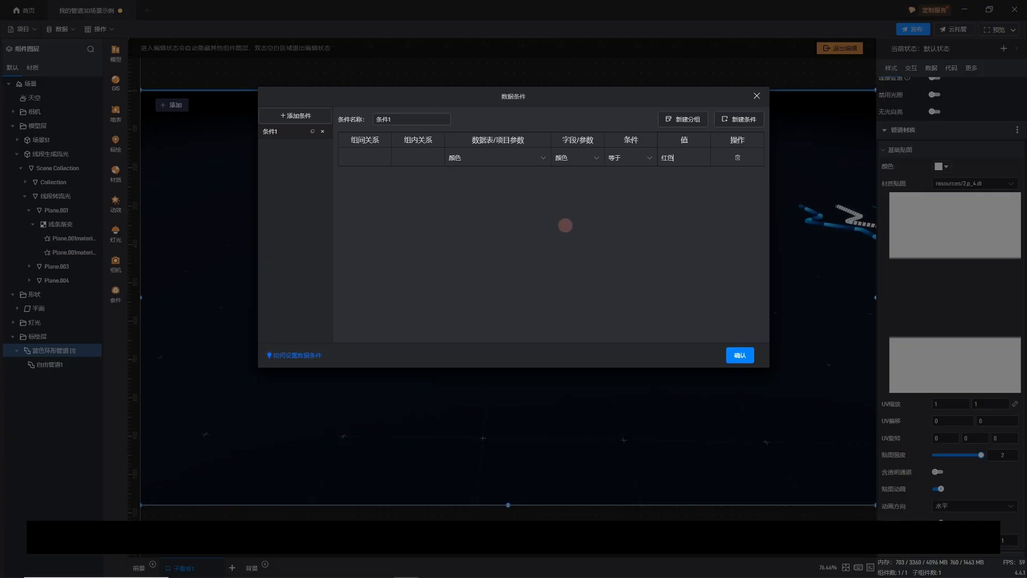
pyautogui.doubleClick(418, 118)
pyautogui.write('hongse')
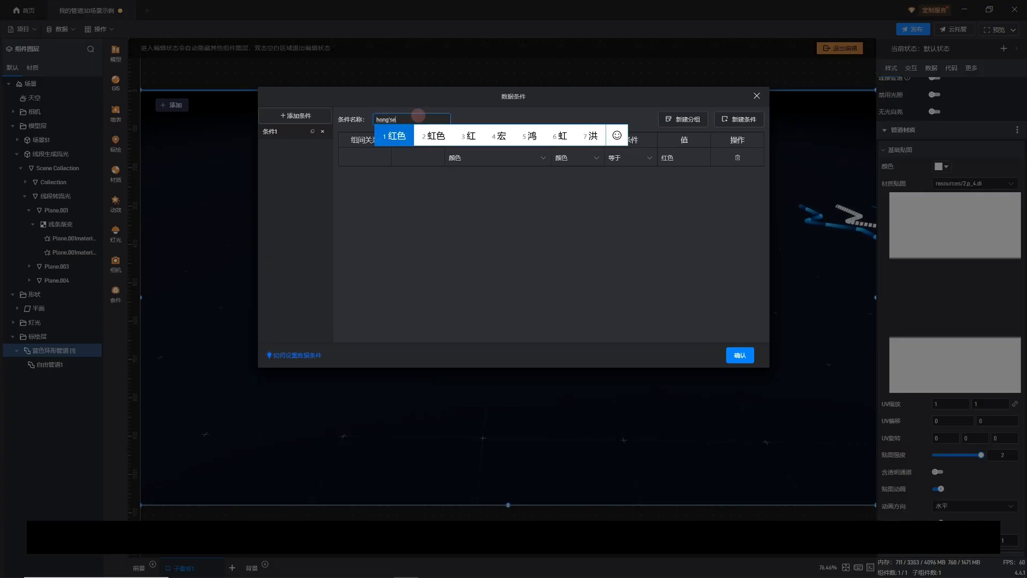
pyautogui.press('space')
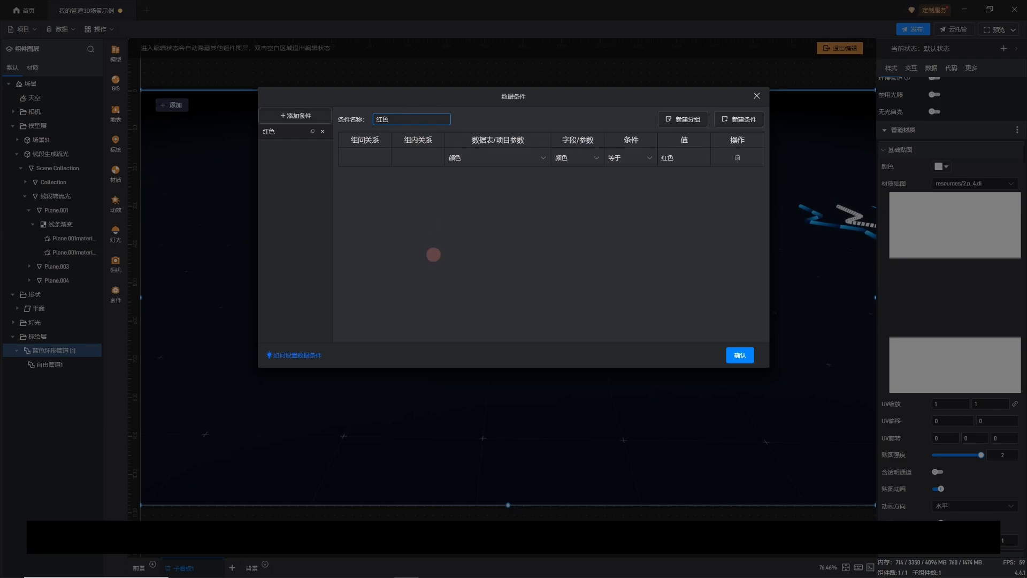
# Add a second data condition and name it 绿色
pyautogui.click(279, 113)
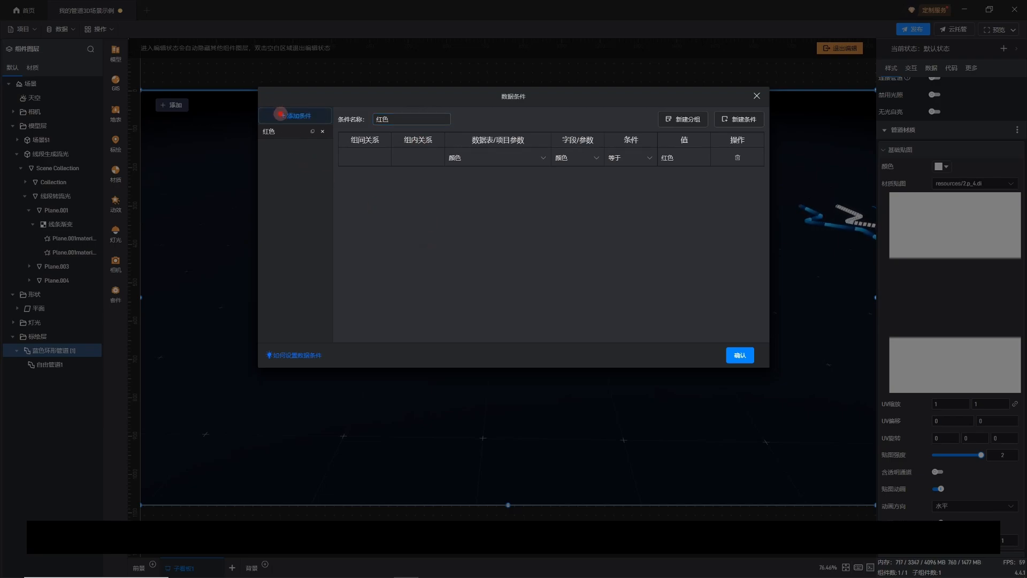
pyautogui.click(279, 114)
pyautogui.click(278, 144)
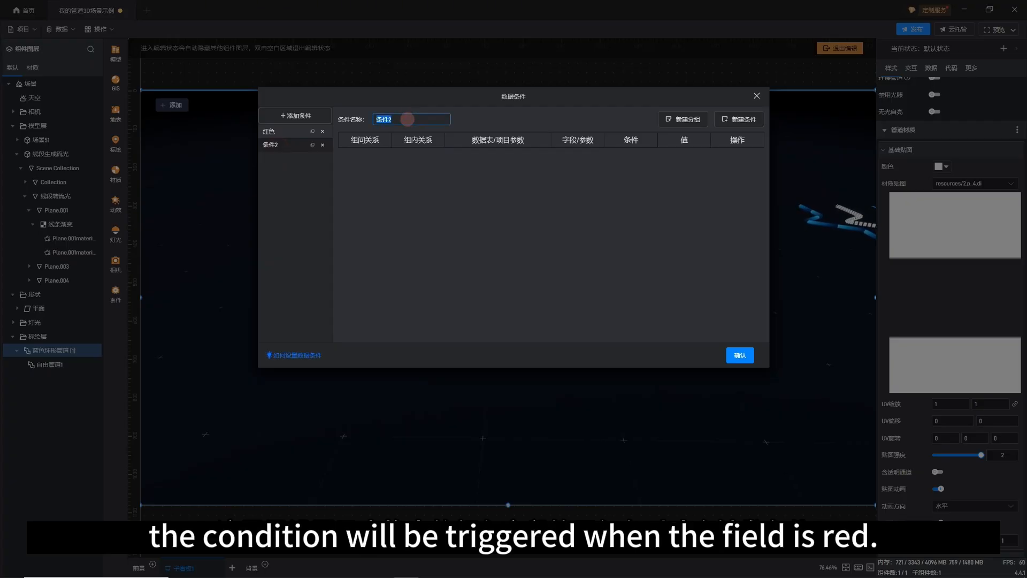
pyautogui.write('lv')
pyautogui.write('se')
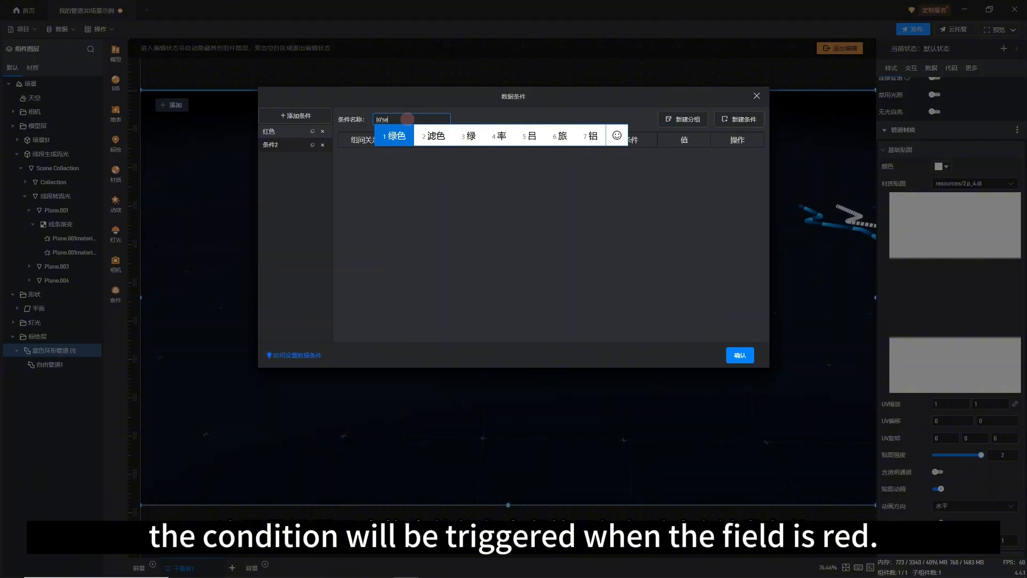
pyautogui.press('space')
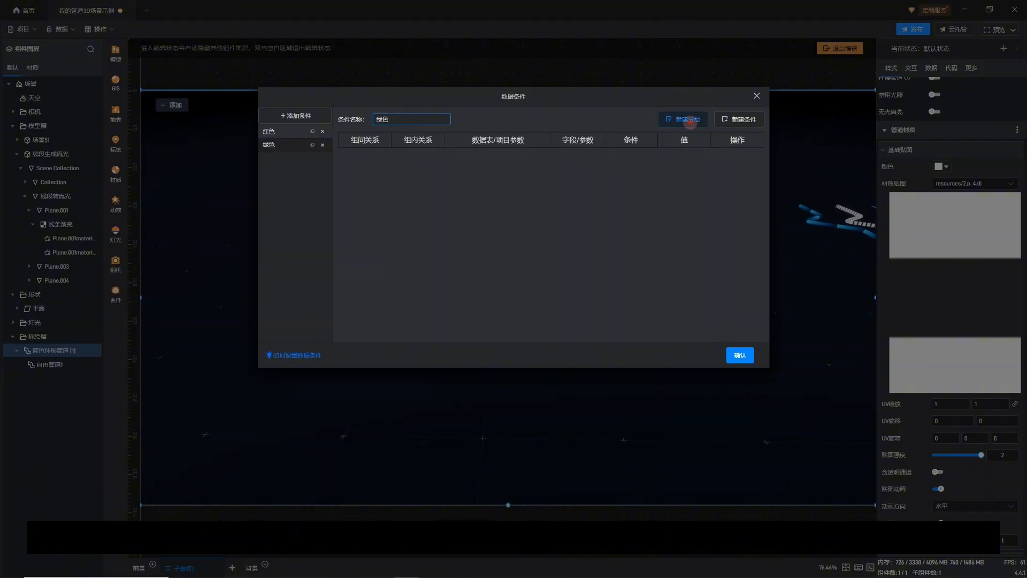
# Add a new group to the 绿色 condition and base its row on the 颜色 table of 管道数据条件, with field 颜色
pyautogui.click(689, 120)
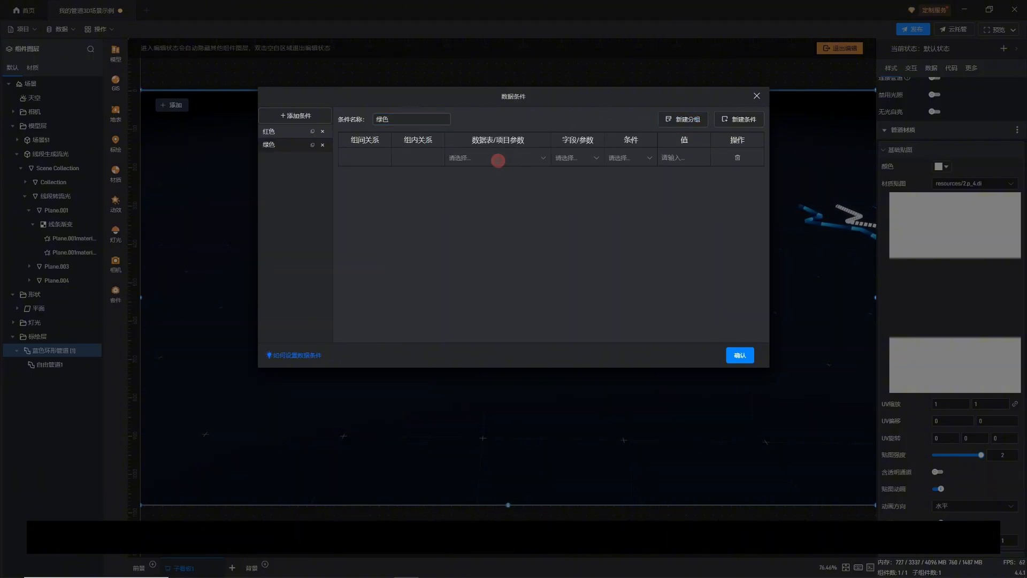
pyautogui.click(498, 160)
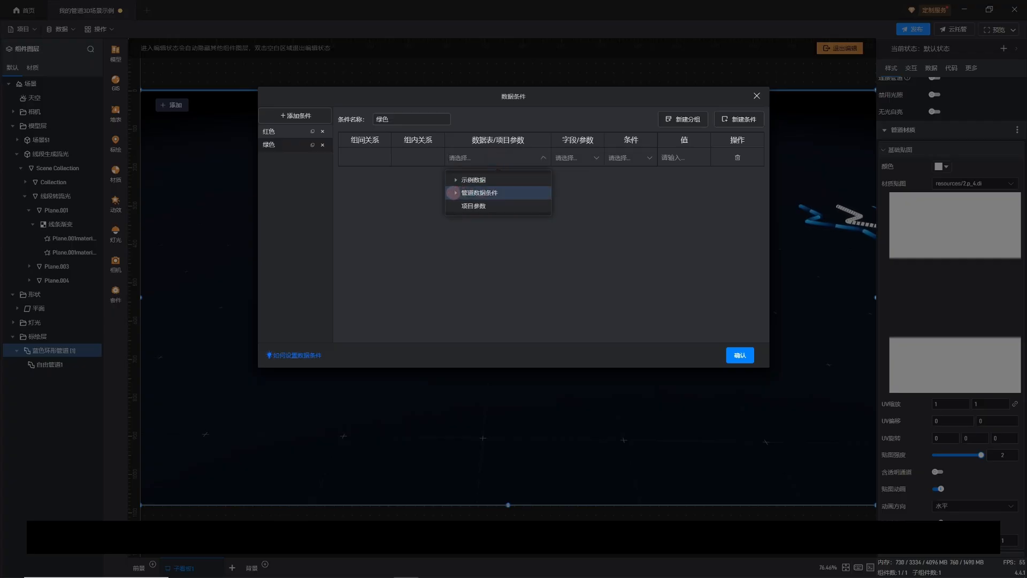
pyautogui.click(454, 192)
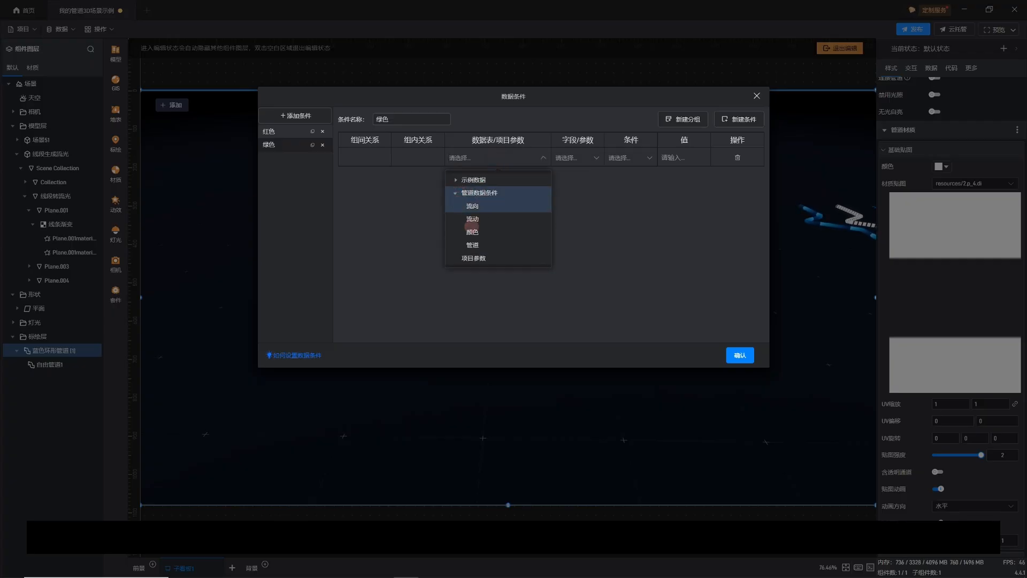
pyautogui.click(472, 231)
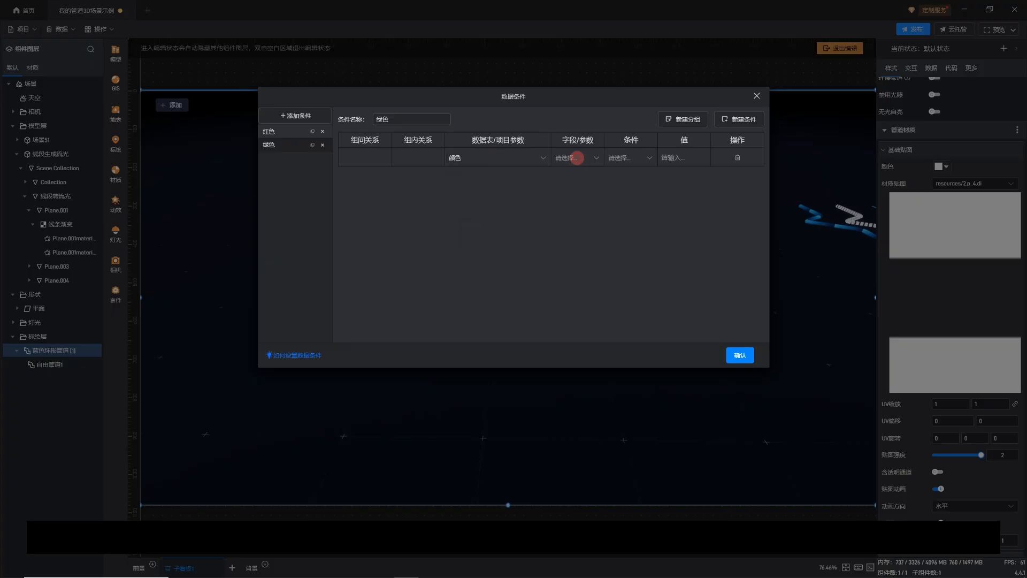
pyautogui.click(577, 158)
pyautogui.click(571, 235)
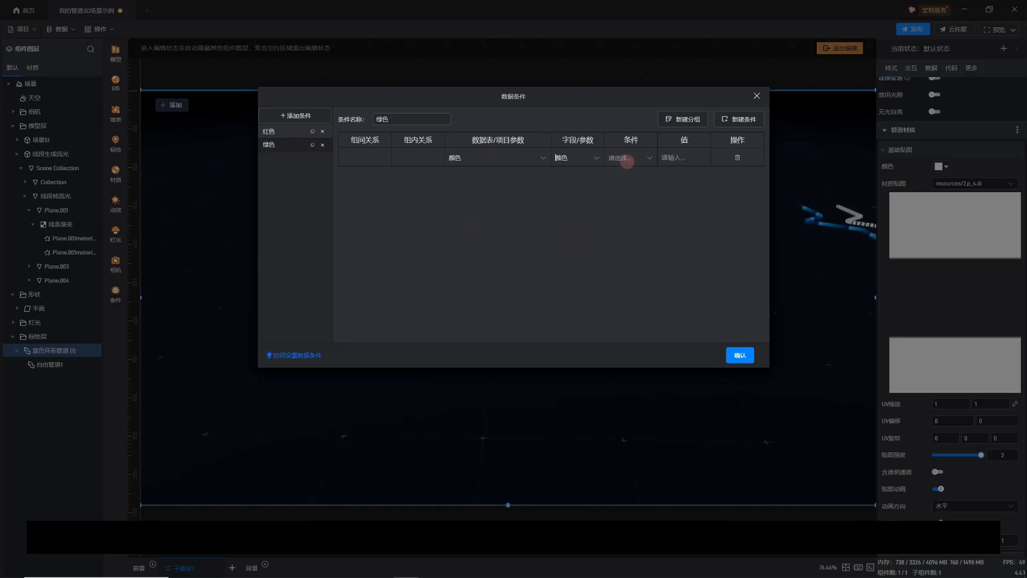
# Set the 绿色 condition's comparison to 等于 with the value 绿色 and save the data conditions
pyautogui.click(629, 158)
pyautogui.click(620, 180)
pyautogui.click(665, 157)
pyautogui.write('lvse')
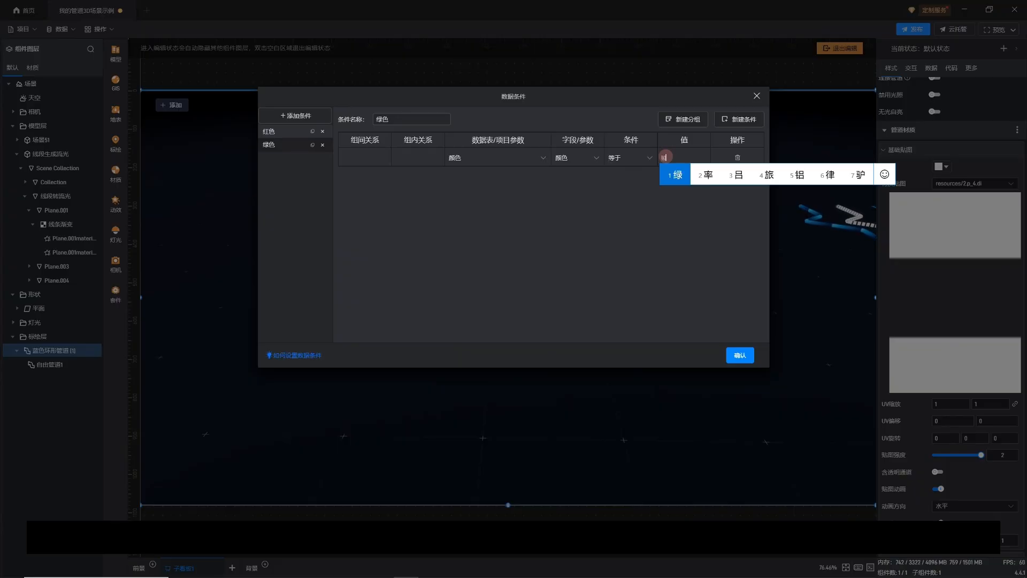
pyautogui.press('space')
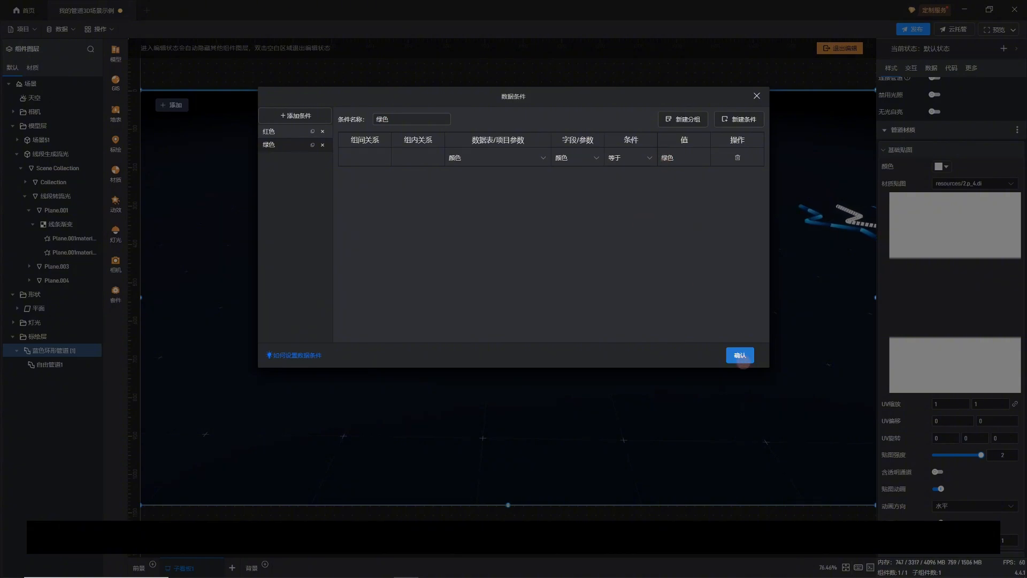
pyautogui.click(741, 355)
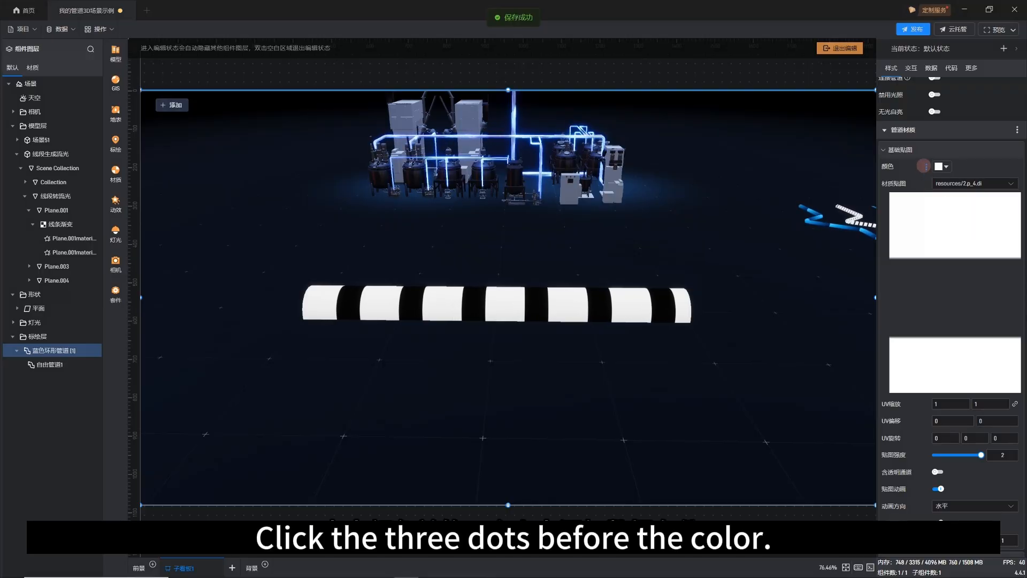
# Open the conditional styles for the pipe material's base map color and add a style for the 红色 condition
pyautogui.click(925, 167)
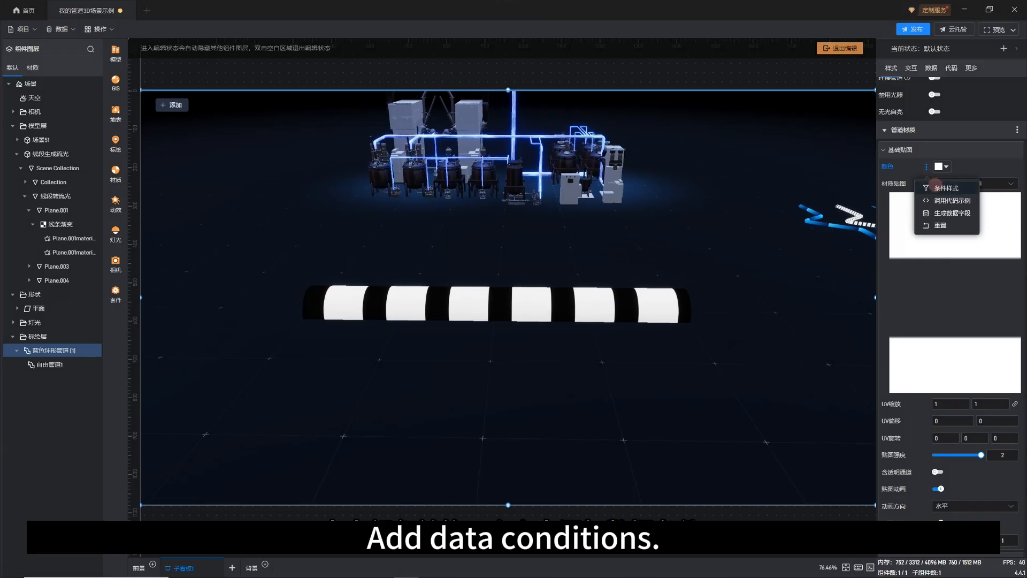
pyautogui.click(934, 187)
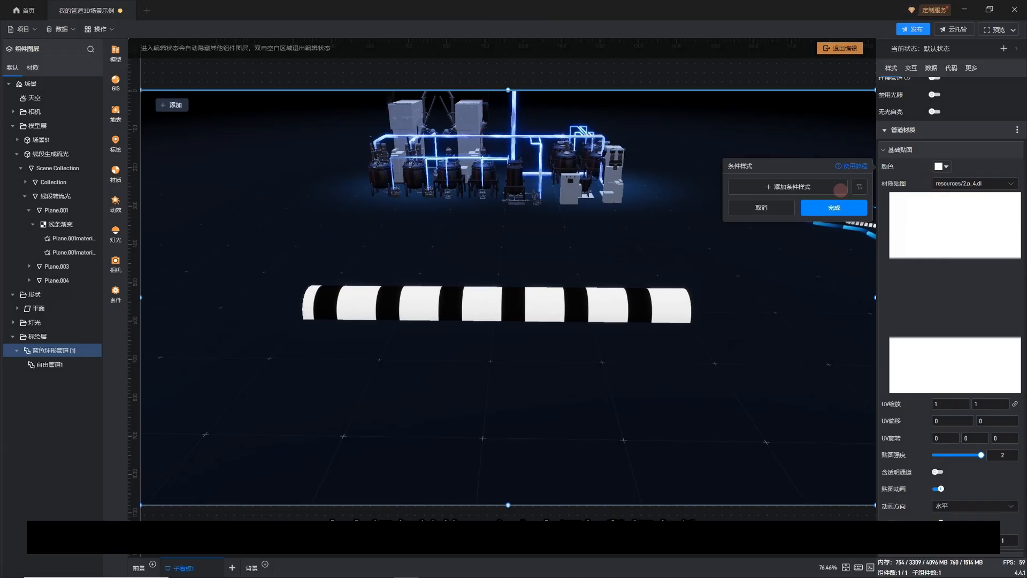
pyautogui.click(814, 191)
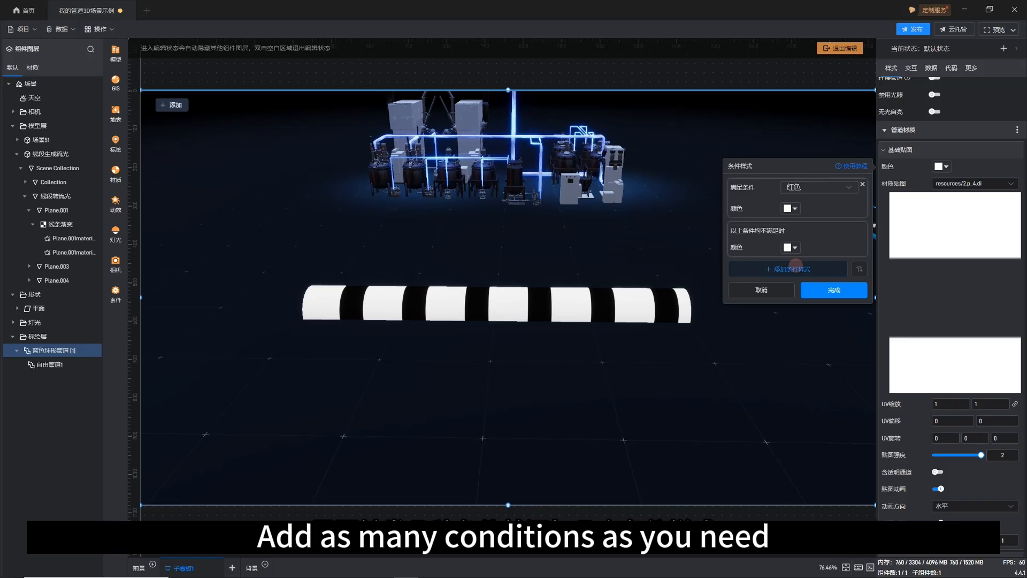
# Add a second condition style for the pipe colour and set the first 红色 condition's colour to red #FF0000FF
pyautogui.click(795, 265)
pyautogui.click(791, 209)
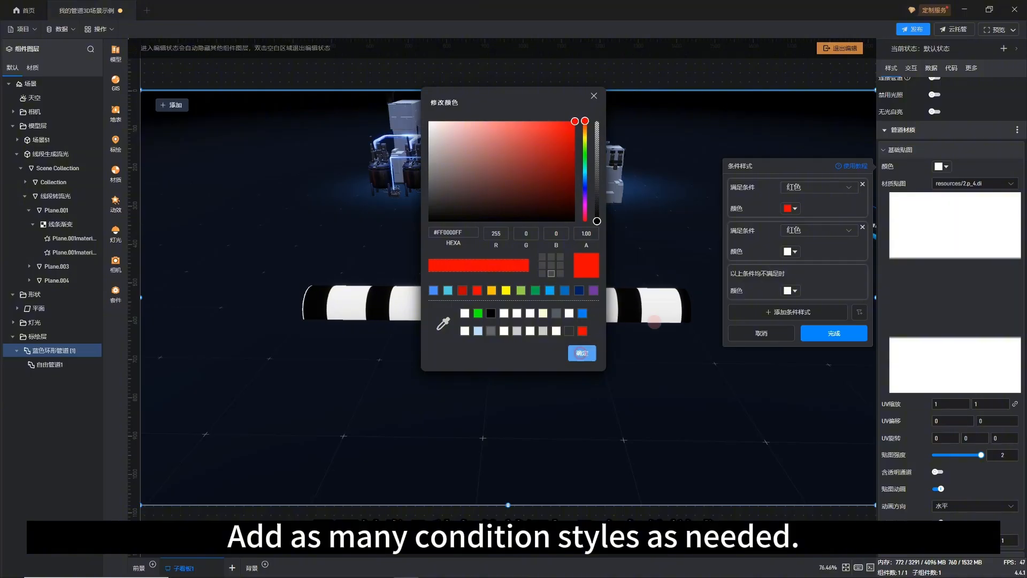
pyautogui.click(581, 353)
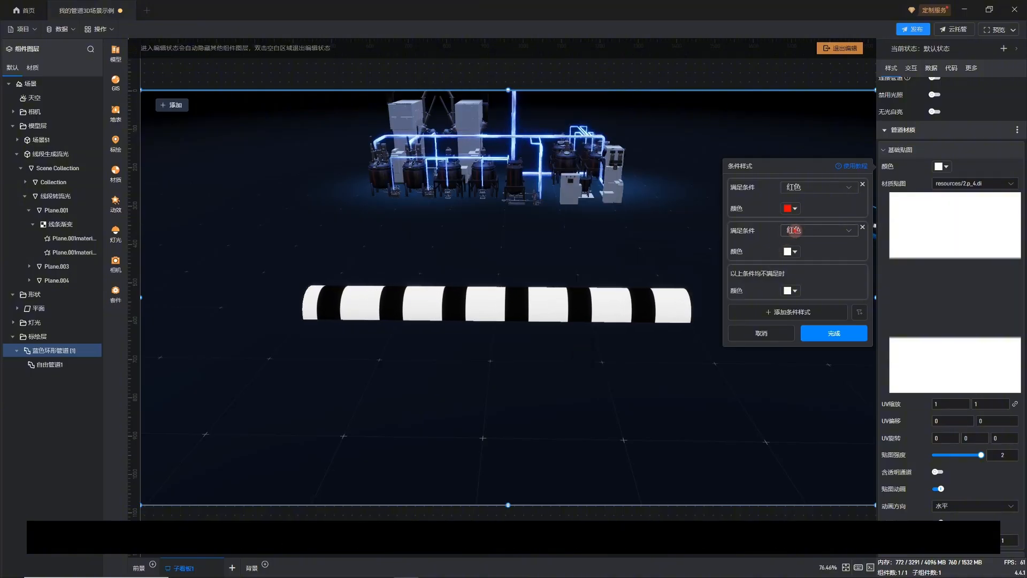
# Assign the 绿色 condition to the second style, give it a green colour, and complete the condition styles
pyautogui.click(794, 230)
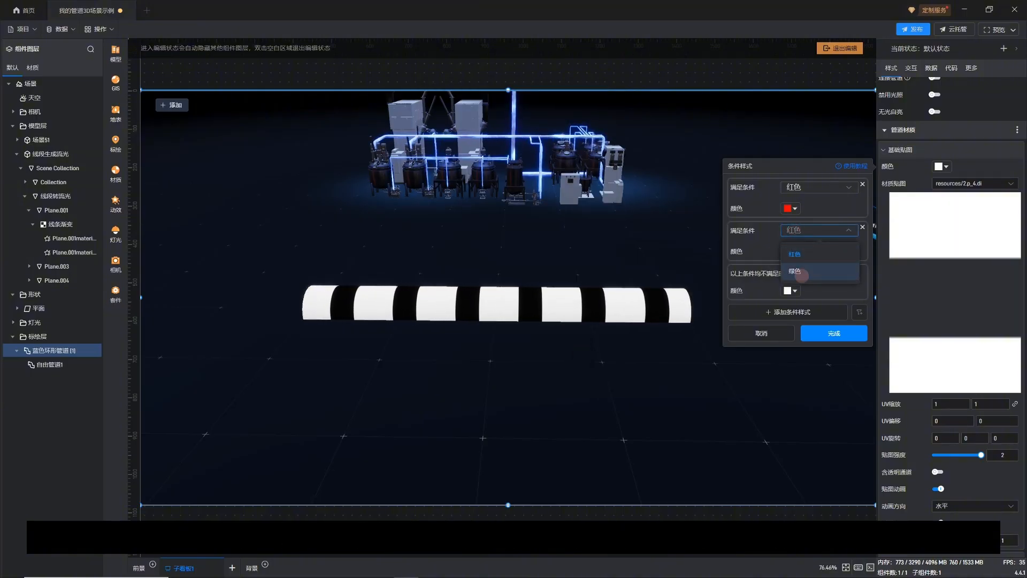
pyautogui.click(796, 271)
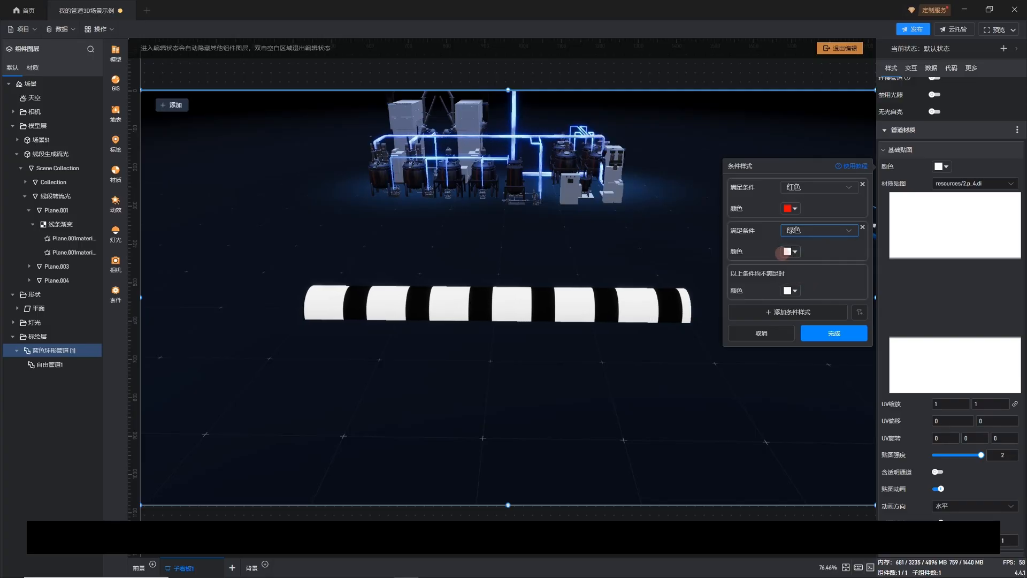
pyautogui.click(785, 252)
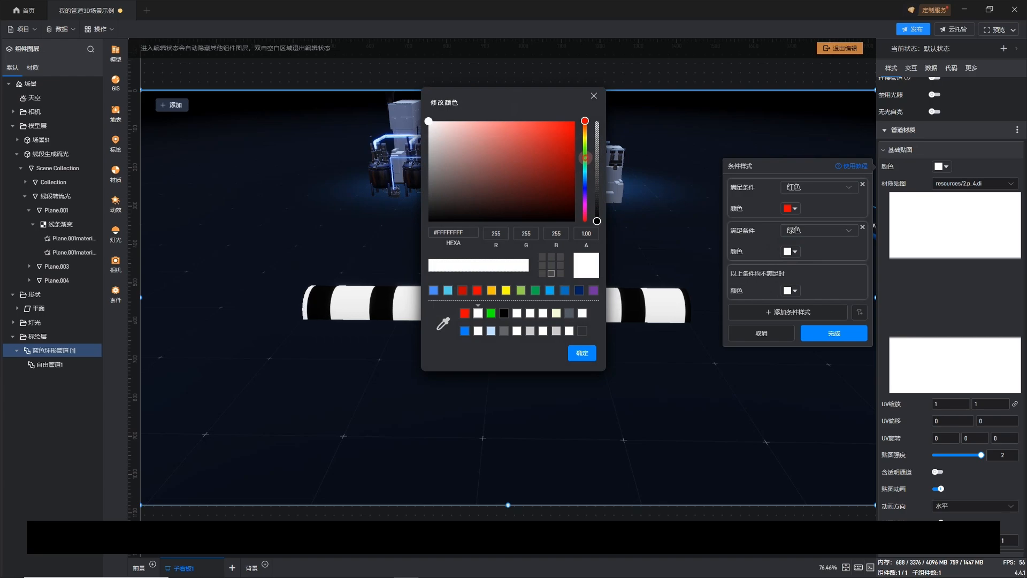
pyautogui.moveTo(560, 137); pyautogui.dragTo(616, 98)
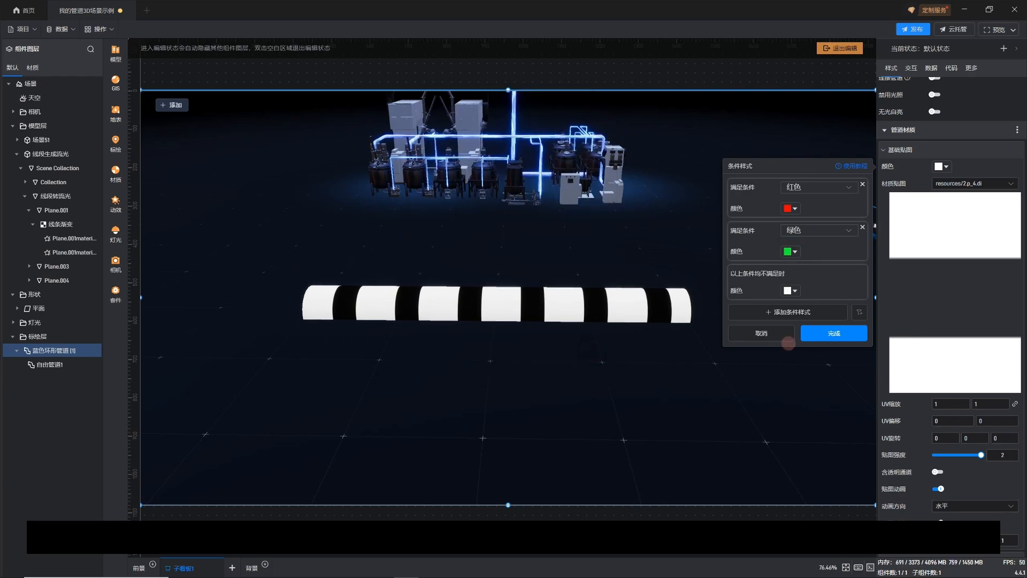
pyautogui.click(811, 330)
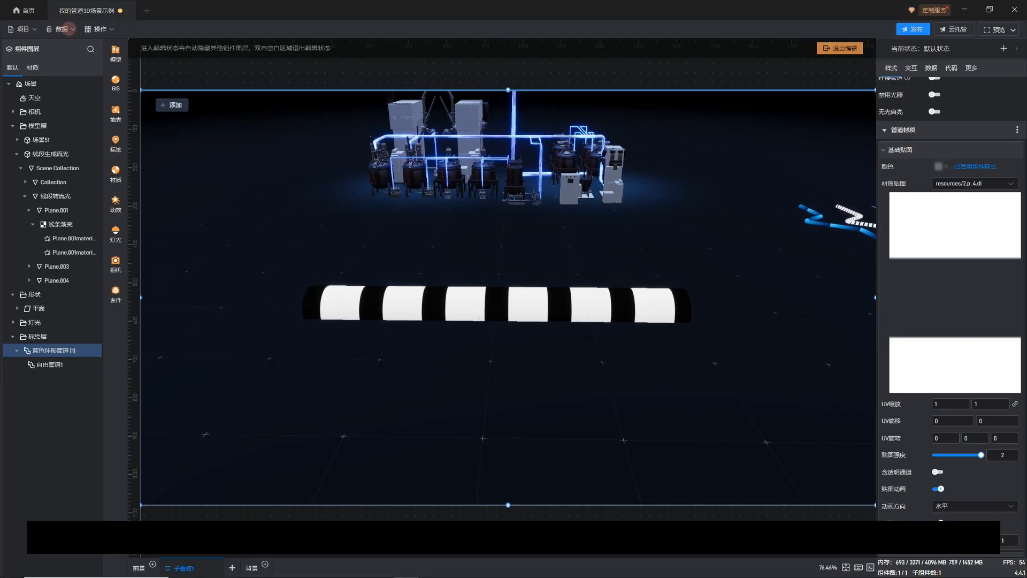
# Open 管道数据条件.xlsx from the 管道数据条件 data source's folder and close the data connection dialog
pyautogui.click(64, 29)
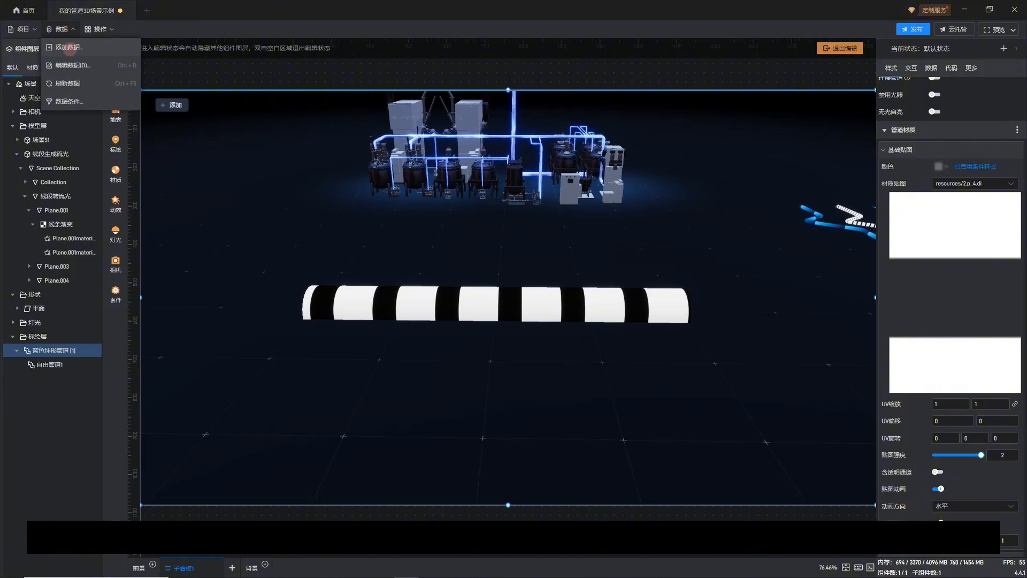
pyautogui.click(70, 64)
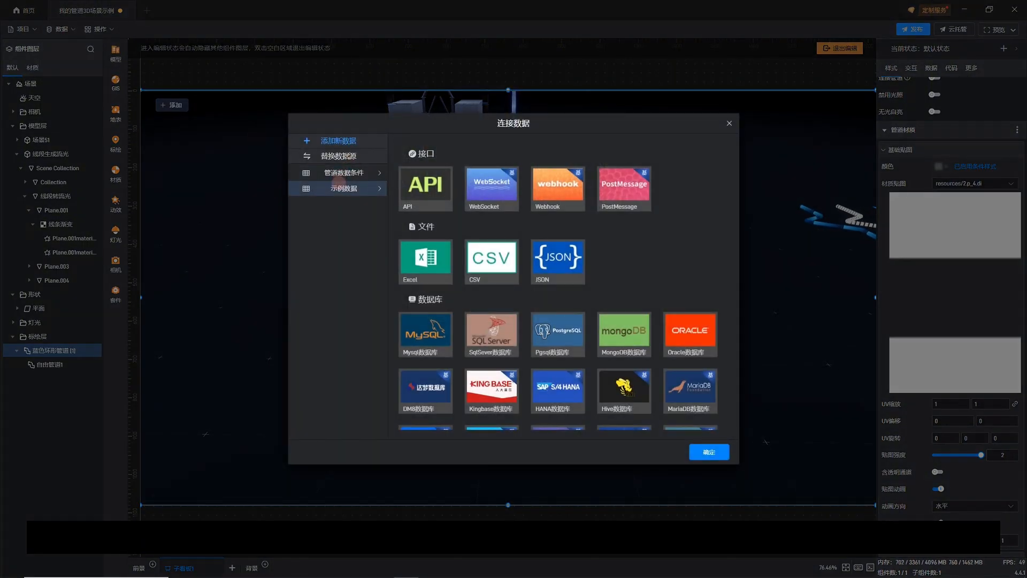
pyautogui.click(338, 173)
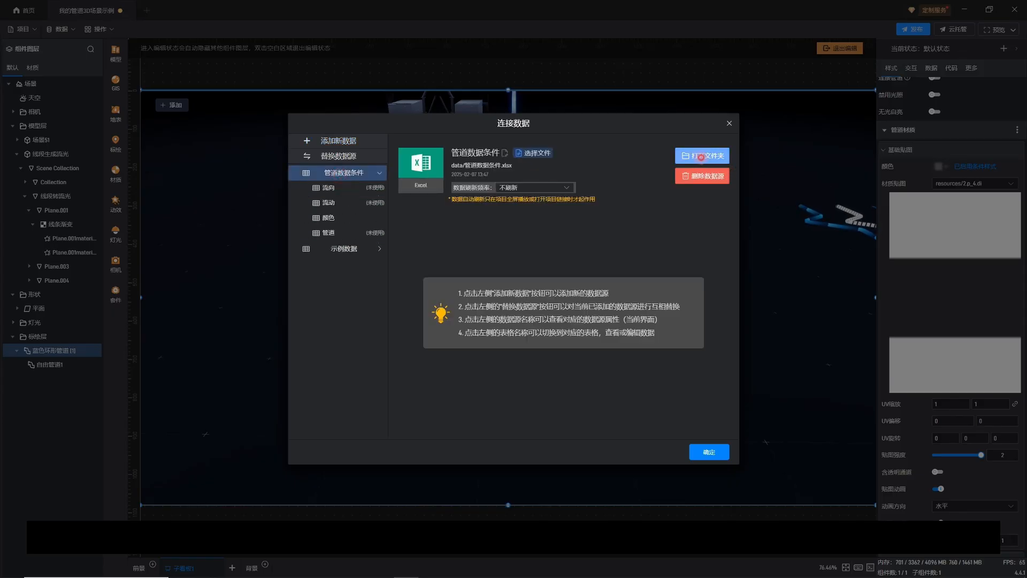
pyautogui.click(700, 159)
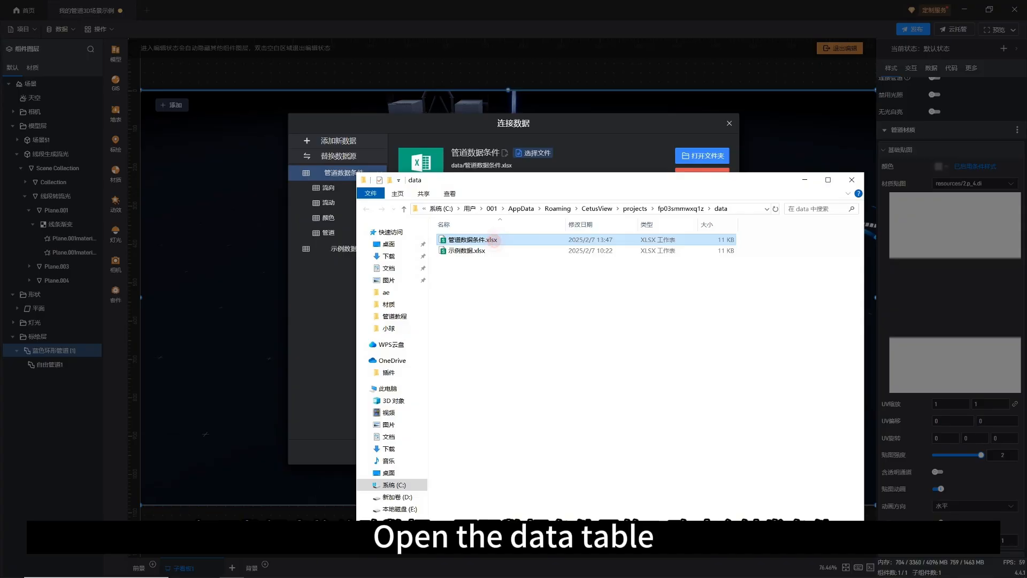
pyautogui.doubleClick(484, 240)
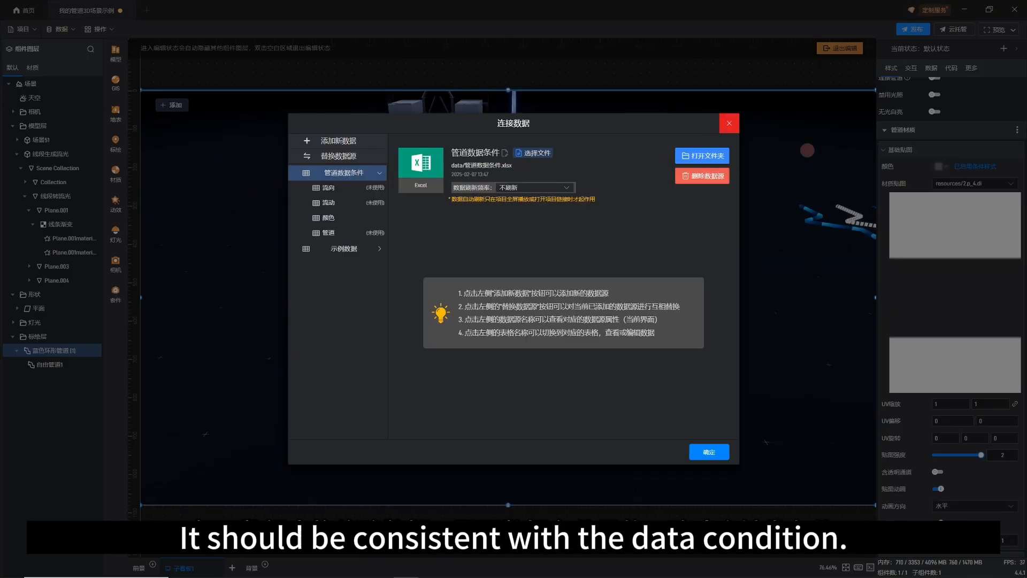
pyautogui.click(729, 123)
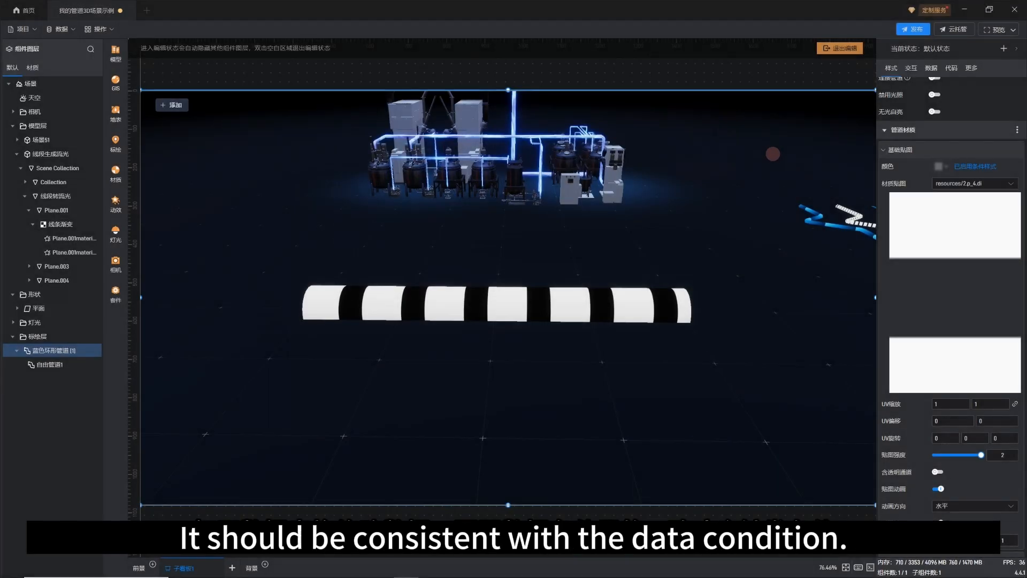
# Switch to WPS Office, set cell A2 of the 颜色 sheet to 红色, and refresh the data back in the 3D scene
pyautogui.hotkey('alt', 'Tab')
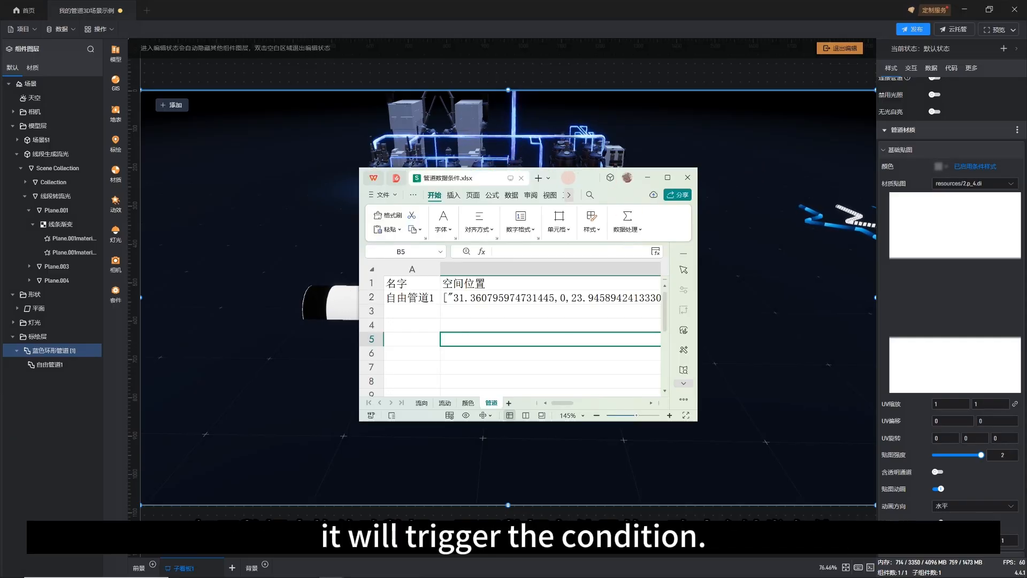
pyautogui.moveTo(569, 180); pyautogui.dragTo(408, 157)
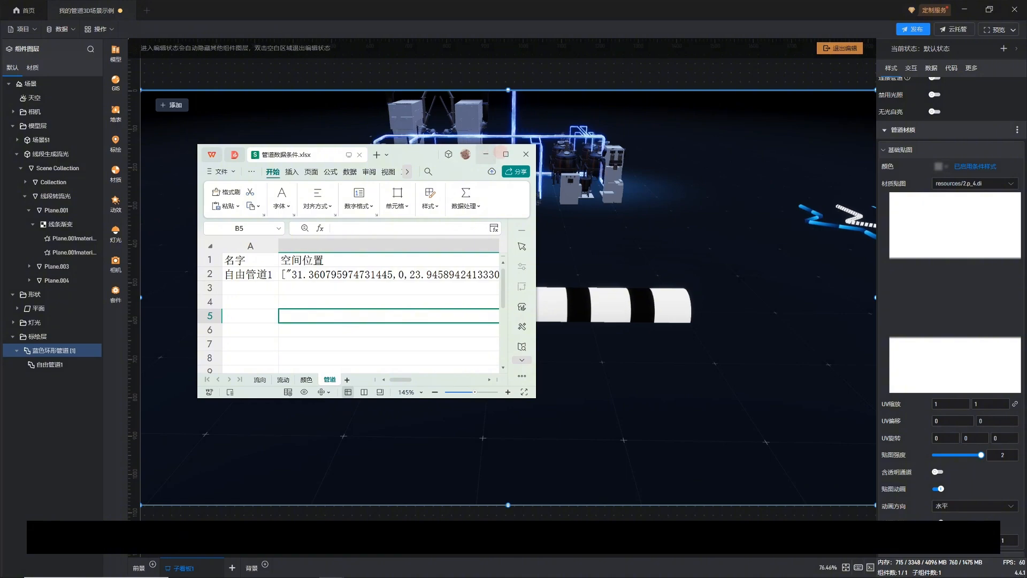
pyautogui.click(506, 154)
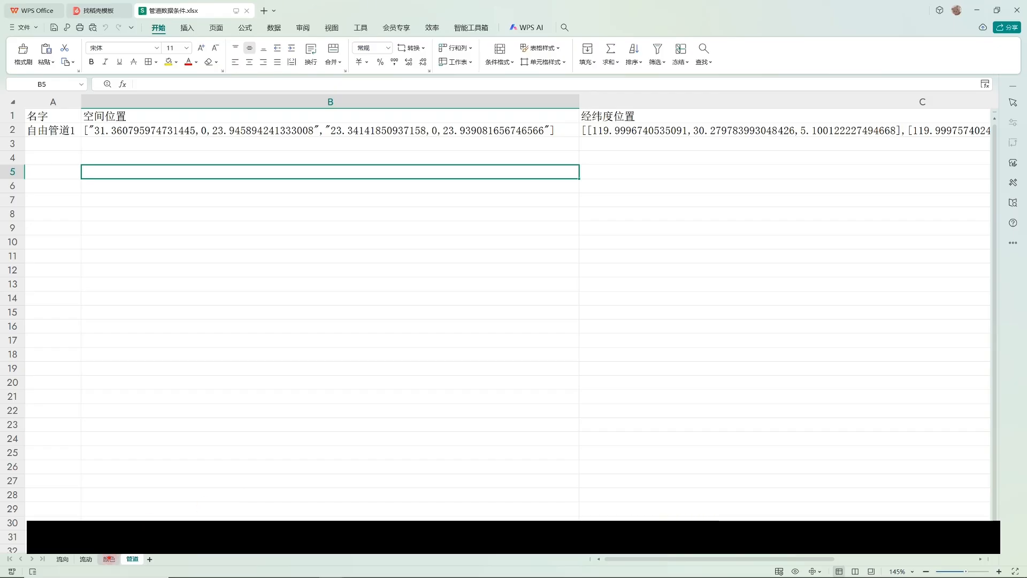
pyautogui.click(109, 558)
pyautogui.write('红色')
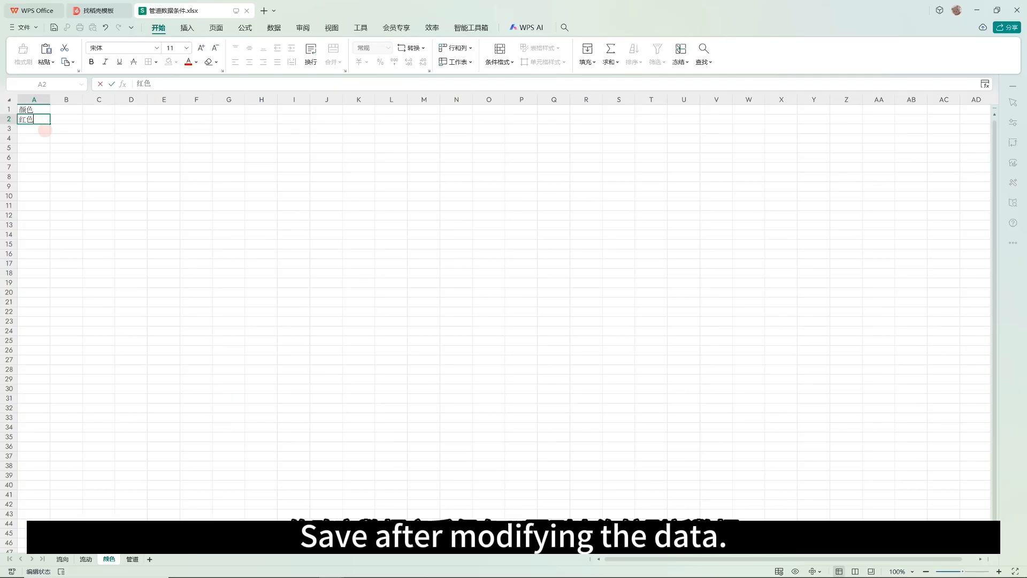
pyautogui.click(52, 138)
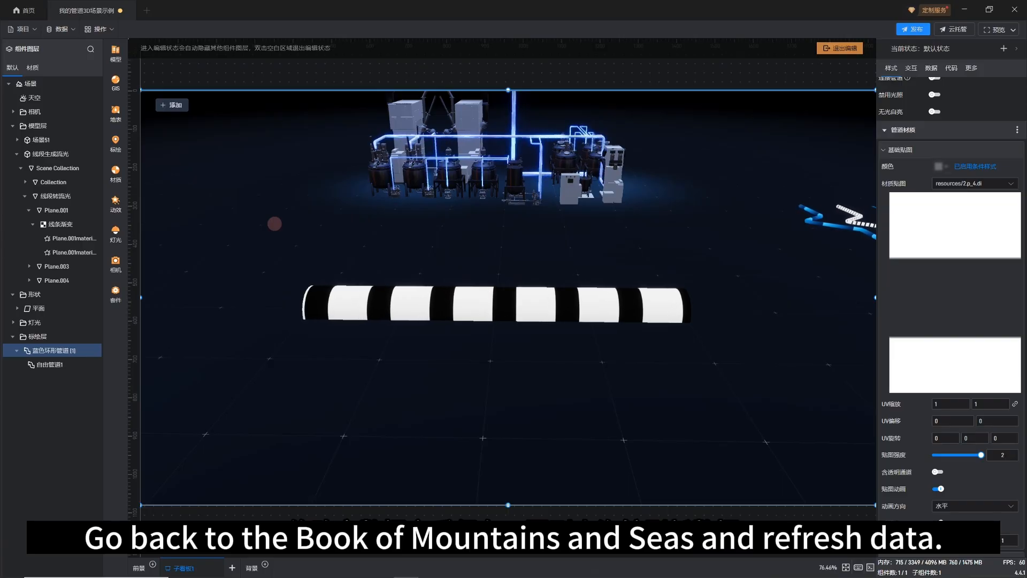
pyautogui.press('F5')
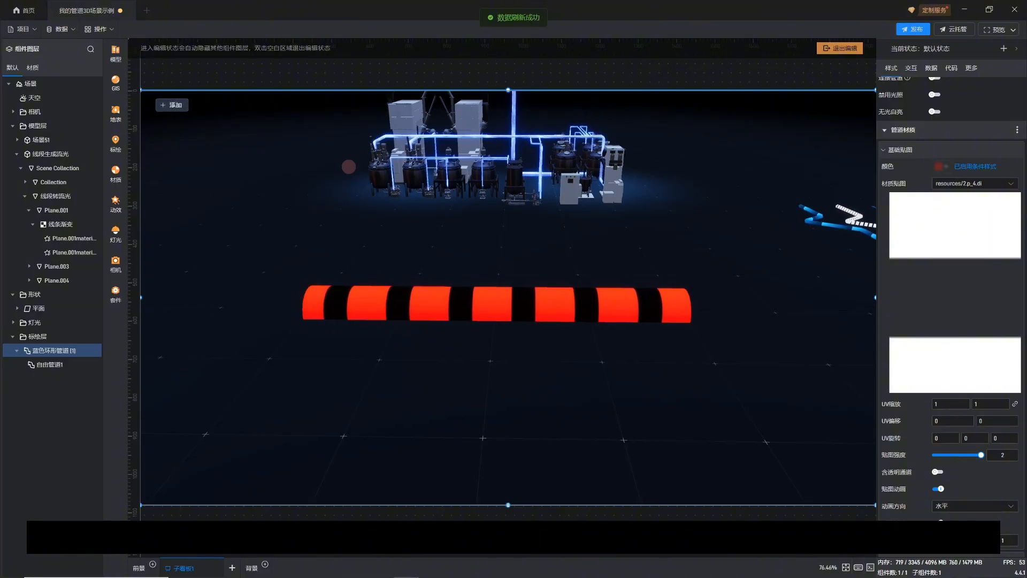
# Change cell A2 of the 颜色 sheet in WPS Office to 绿色 and refresh the data back in the 3D scene
pyautogui.hotkey('alt', 'Tab')
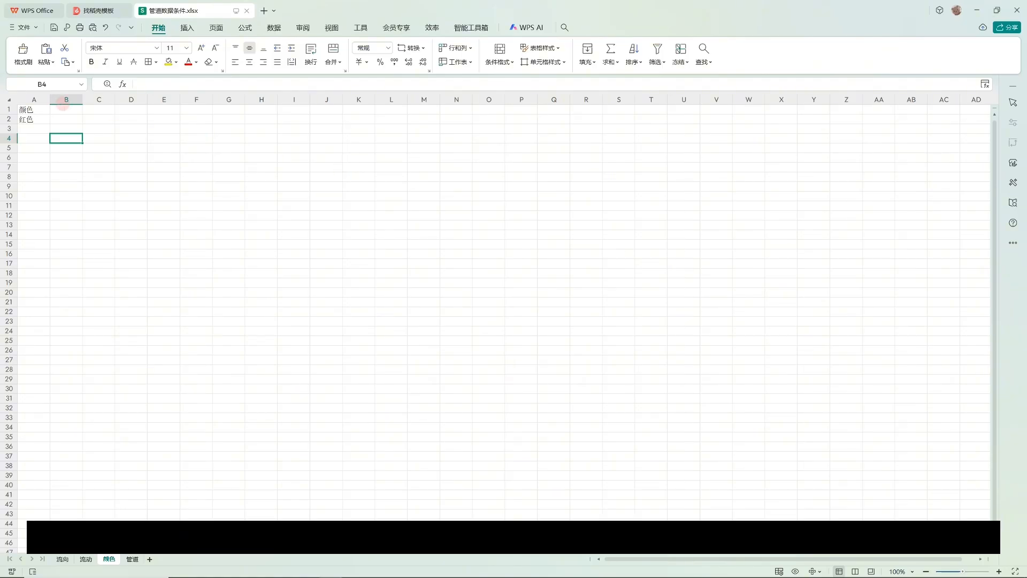
pyautogui.click(26, 119)
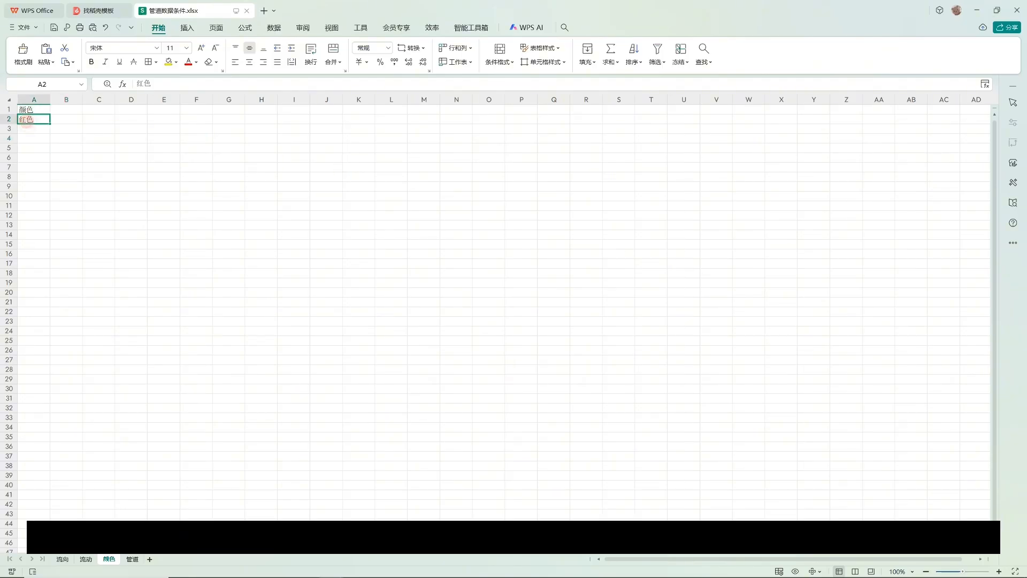
pyautogui.write('lv')
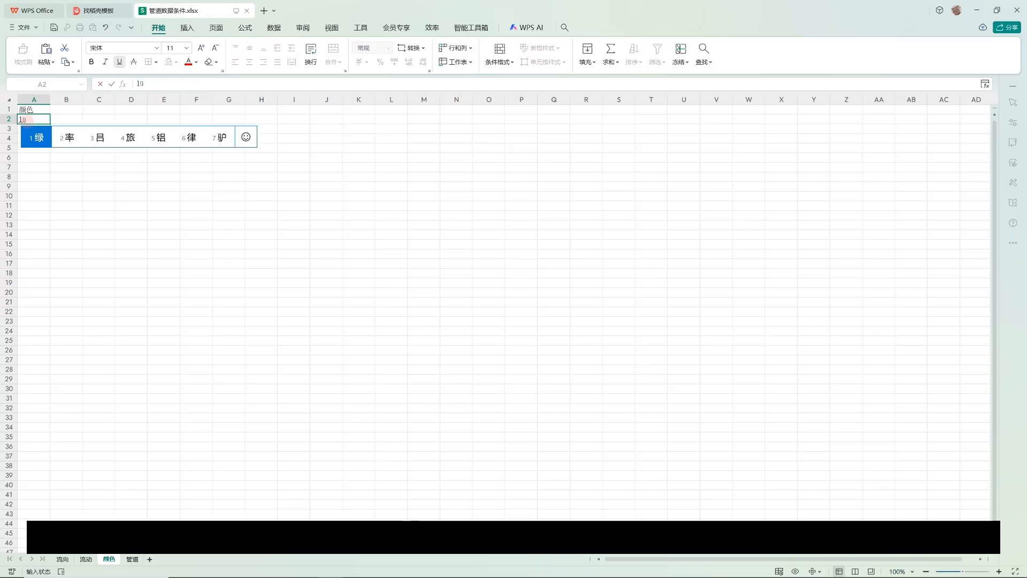
pyautogui.write('se')
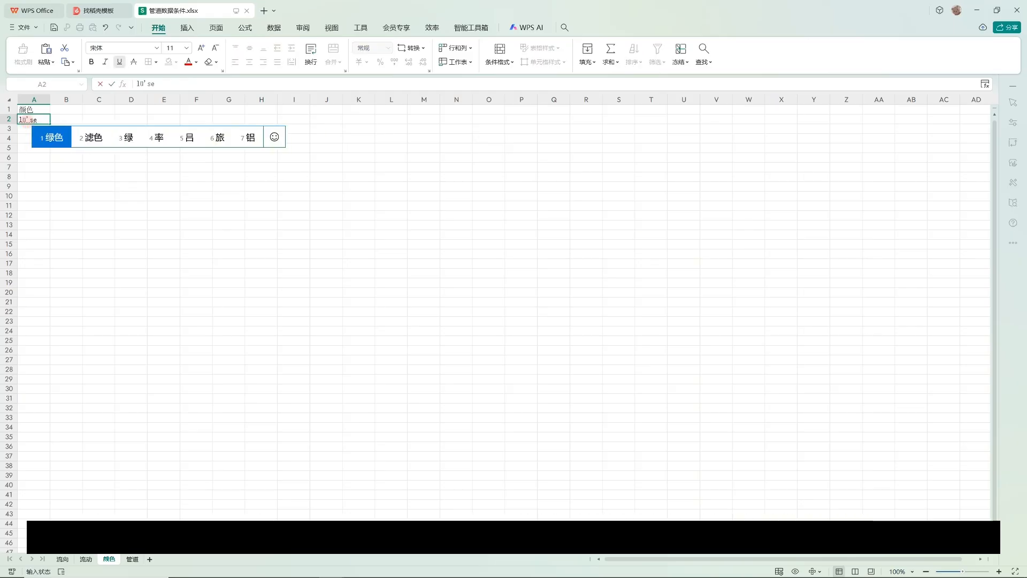
pyautogui.press('space')
pyautogui.click(136, 188)
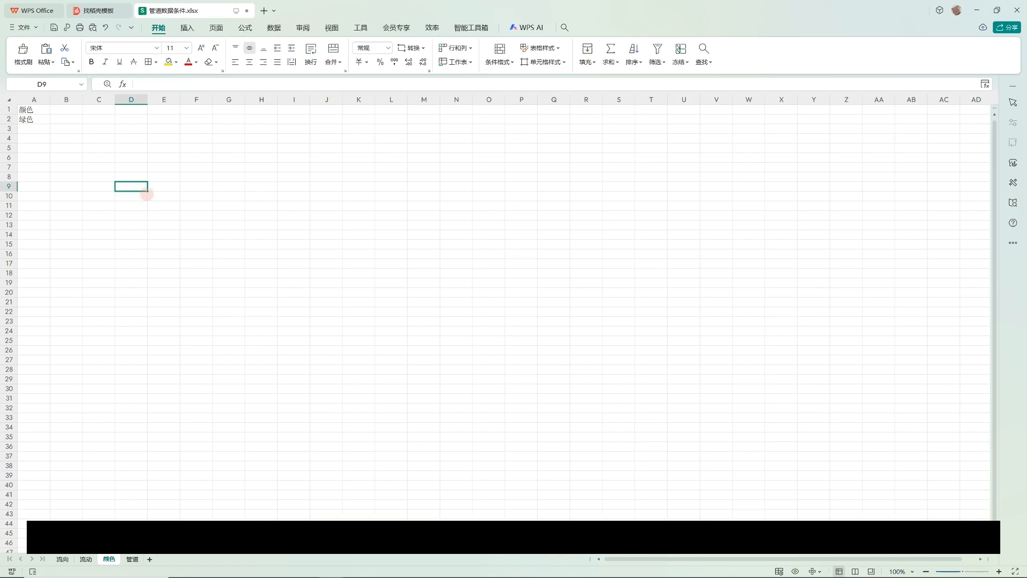
pyautogui.hotkey('alt', 'Tab')
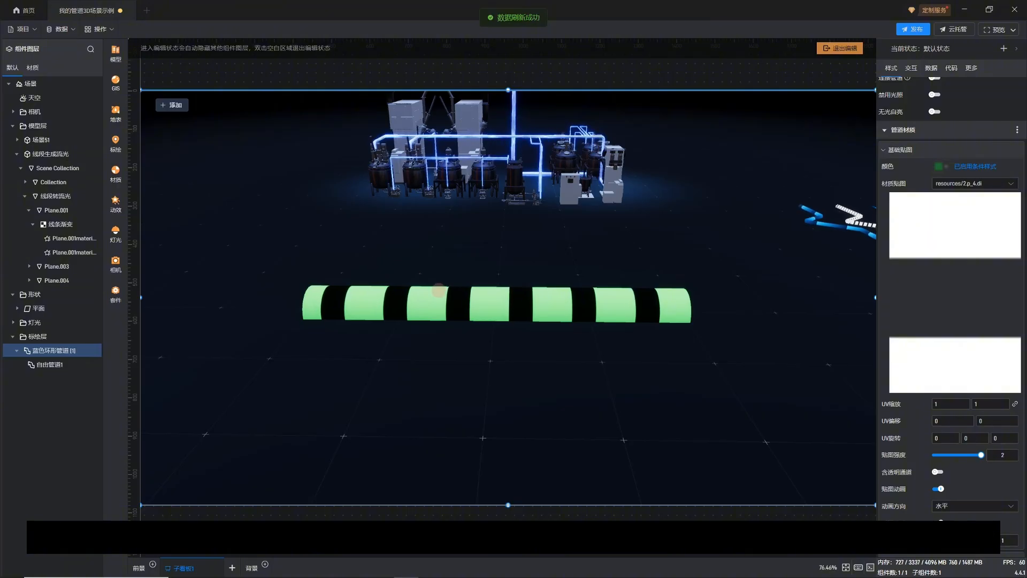
pyautogui.moveTo(481, 244); pyautogui.dragTo(457, 246)
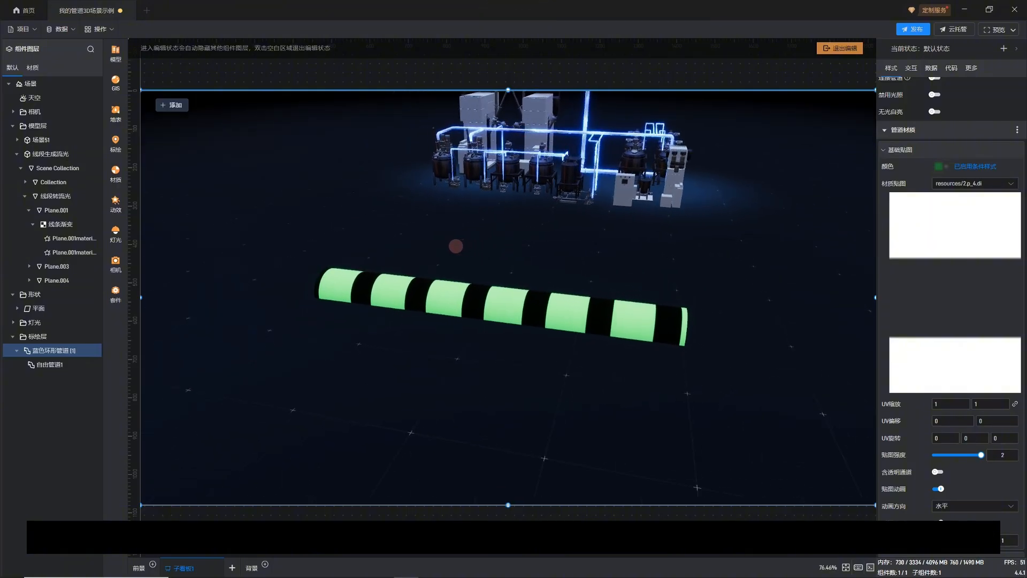
pyautogui.scroll(2, 456, 250)
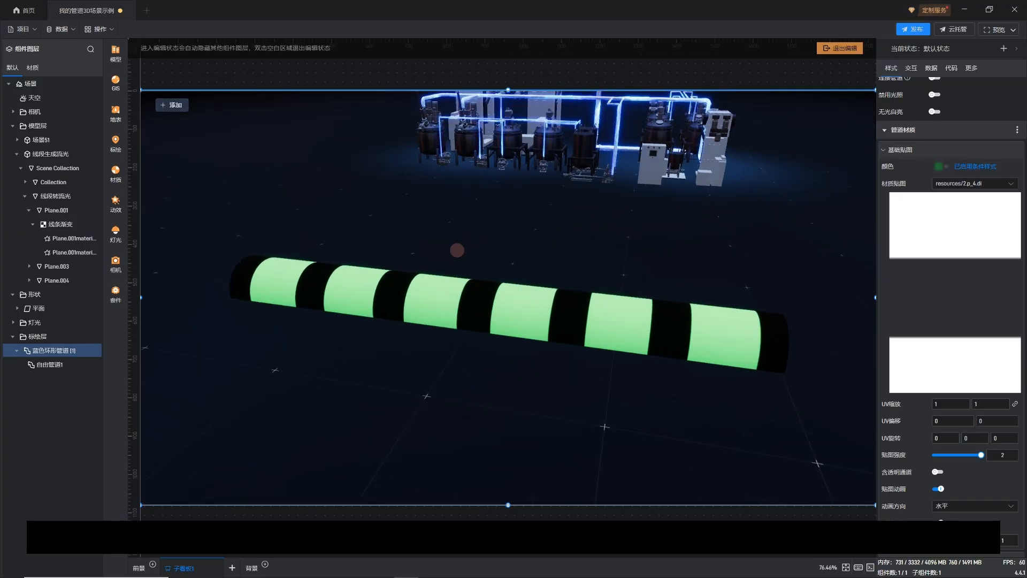
pyautogui.moveTo(458, 249); pyautogui.dragTo(465, 231)
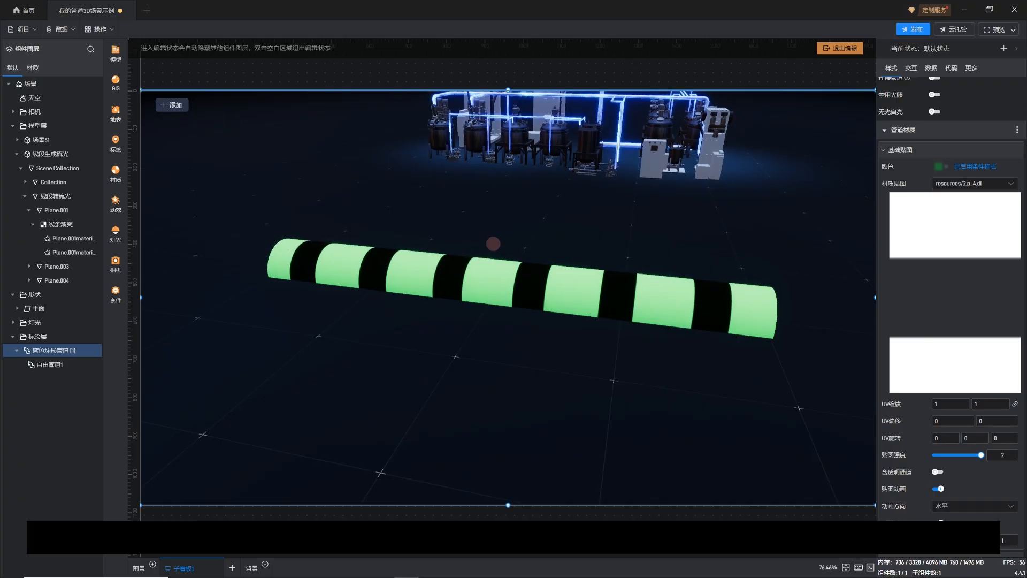
pyautogui.click(522, 248)
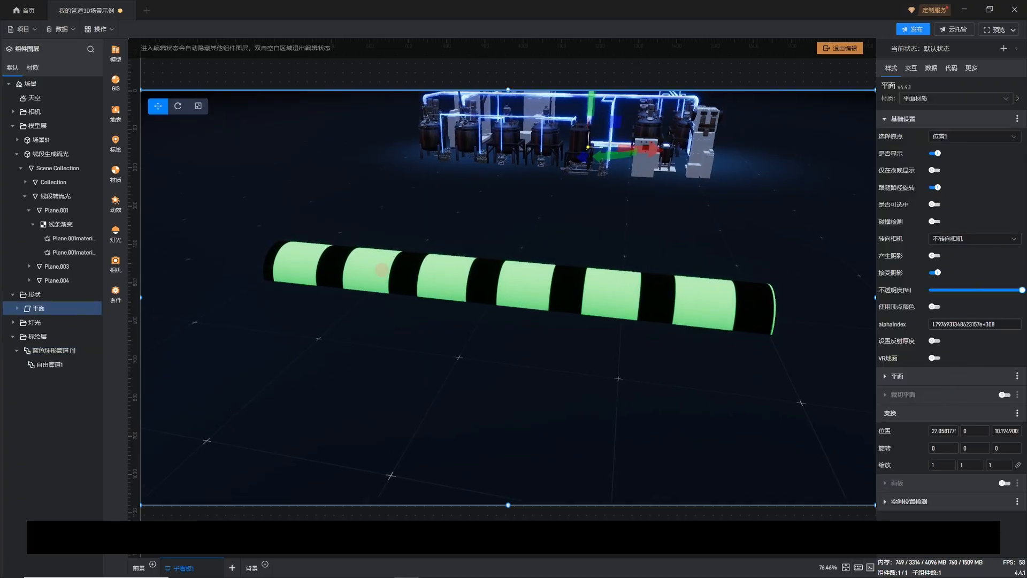
pyautogui.click(382, 268)
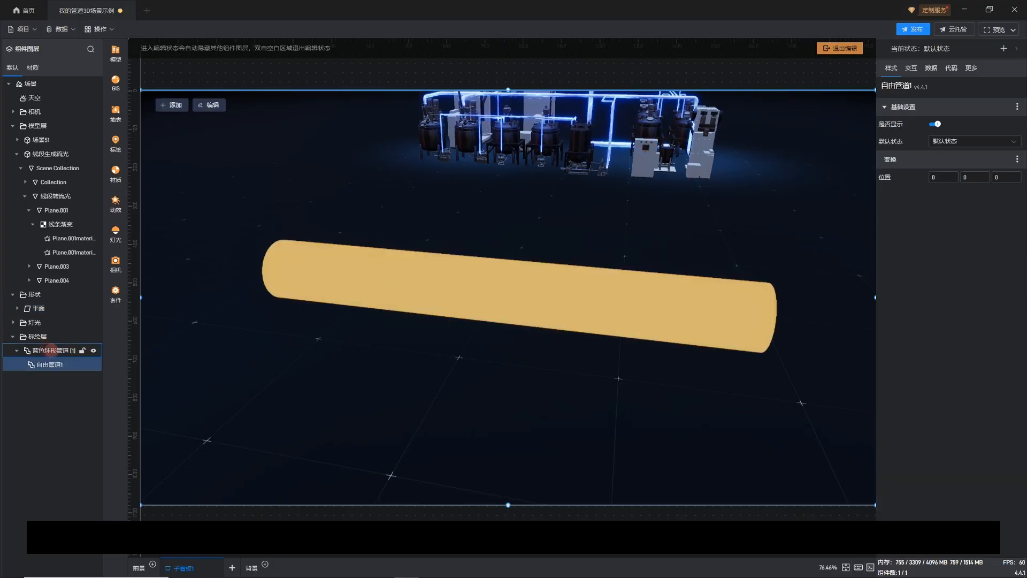
# Select the 蓝色环形管道 layer and add a data condition named 正向 in the data conditions dialog
pyautogui.click(50, 350)
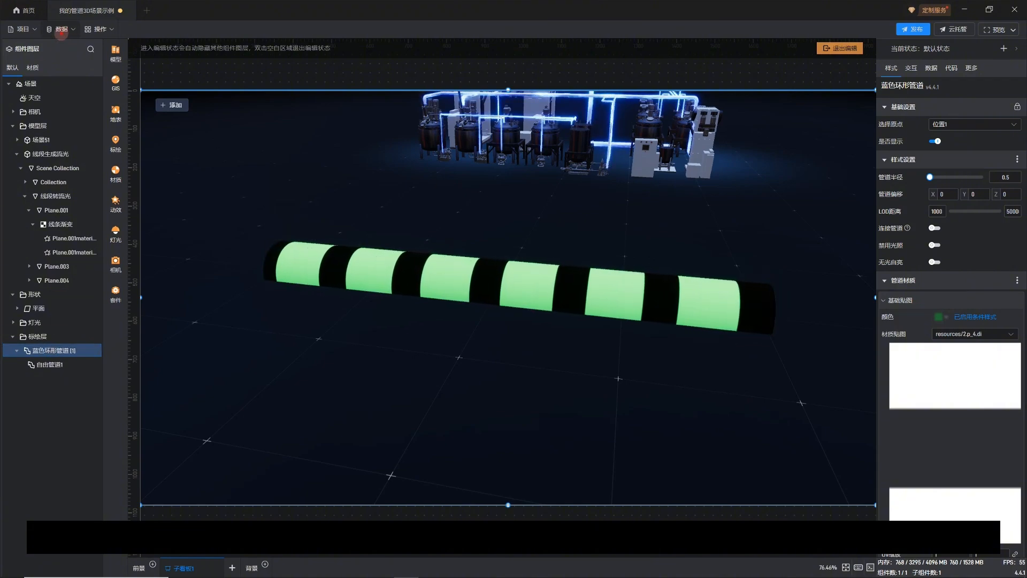
pyautogui.click(60, 33)
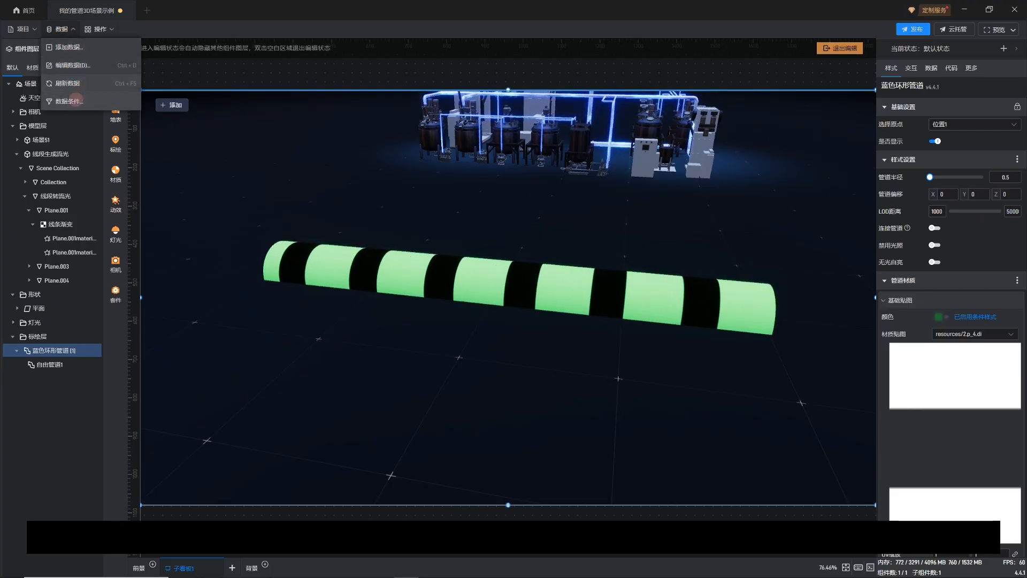
pyautogui.click(72, 99)
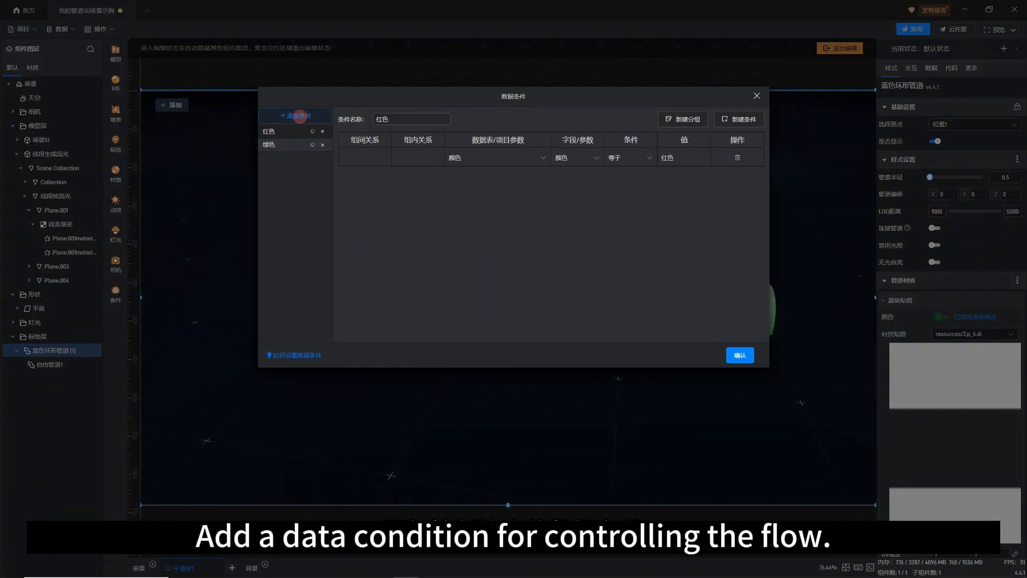
pyautogui.click(300, 115)
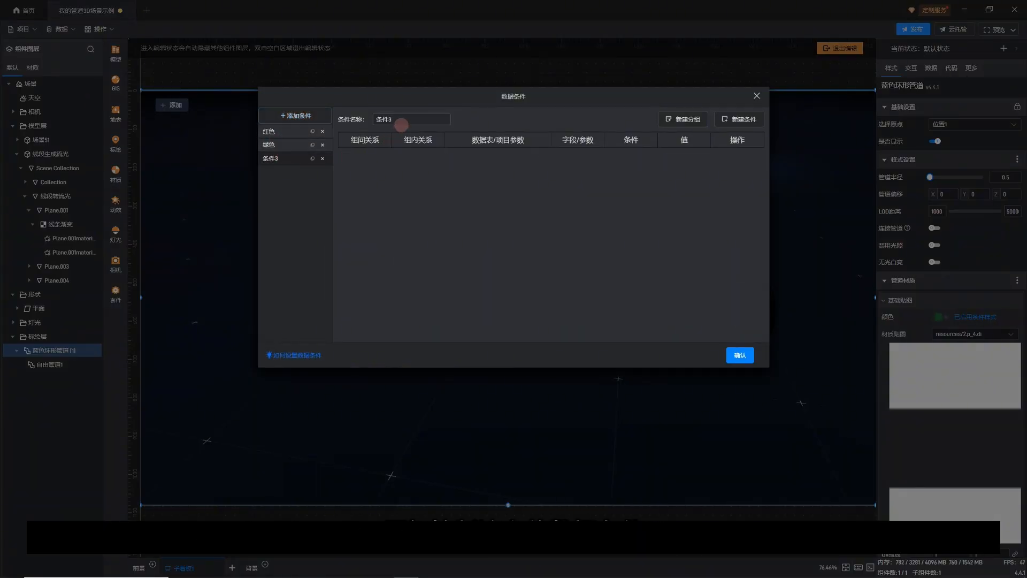
pyautogui.doubleClick(420, 123)
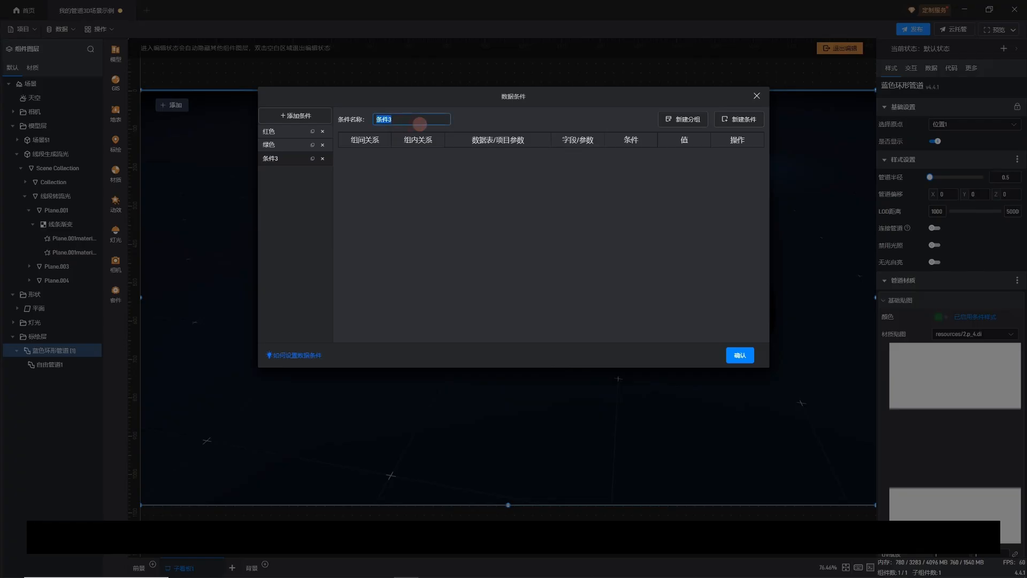
pyautogui.write('z')
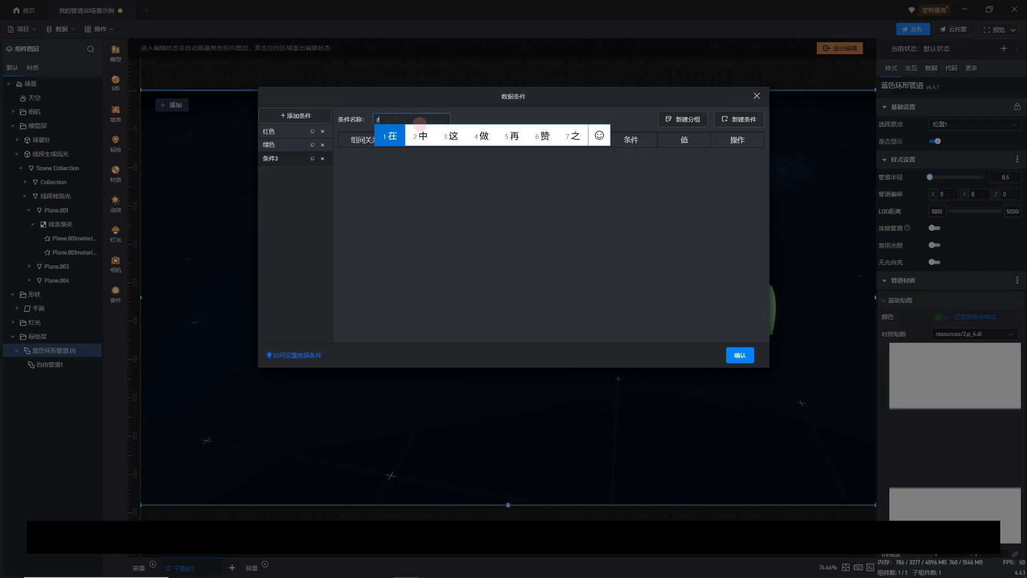
pyautogui.write("heng'xiang")
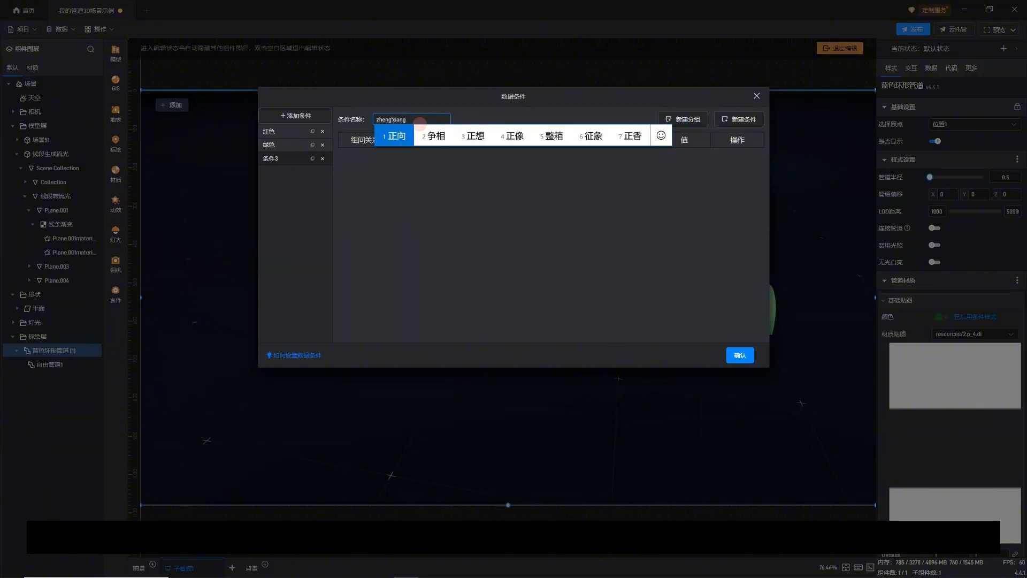
pyautogui.press('space')
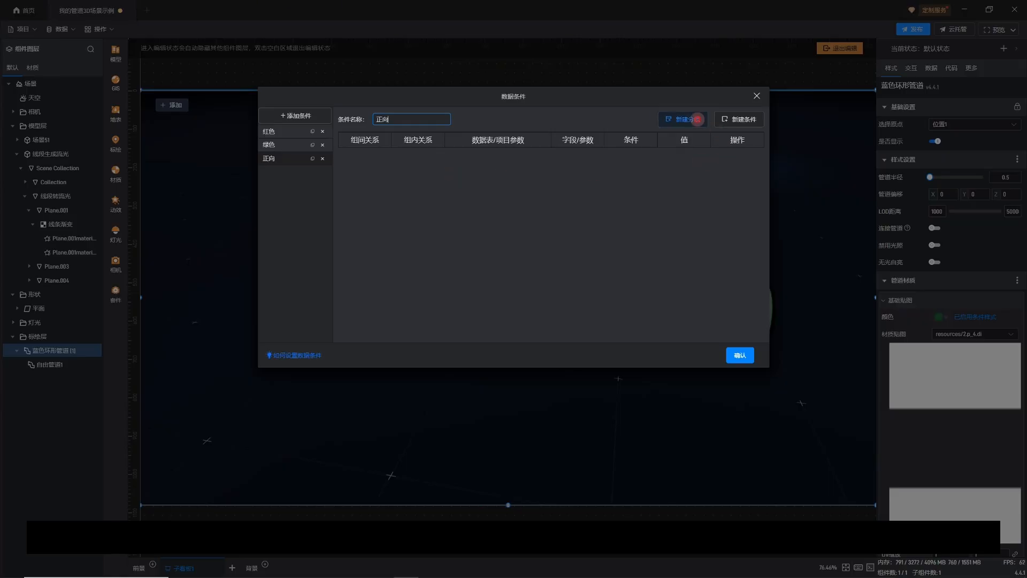
# Create a group in the 正向 condition using the 流向 table of 管道数据条件 and its 方向 field
pyautogui.click(696, 119)
pyautogui.click(522, 152)
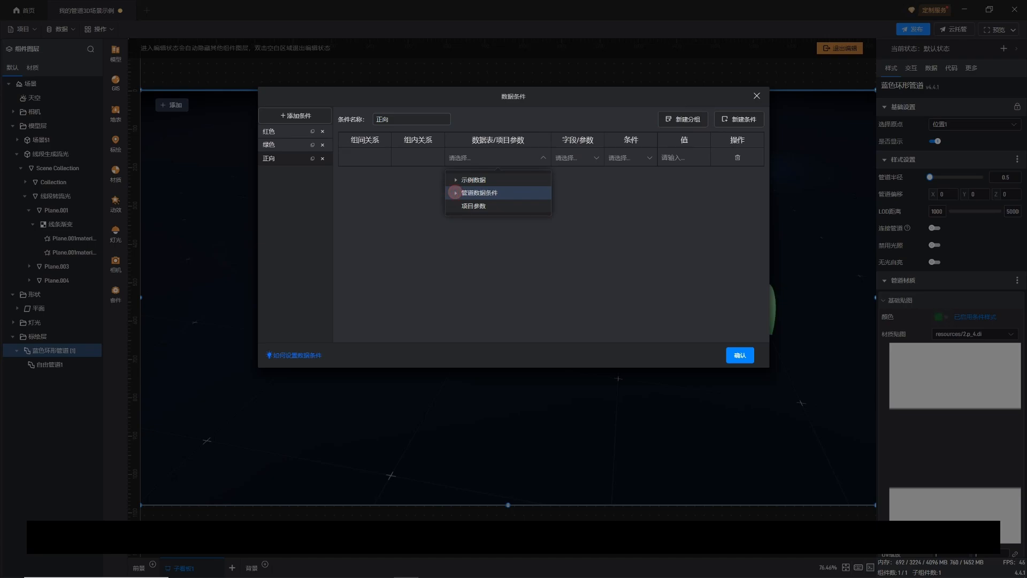
pyautogui.click(455, 193)
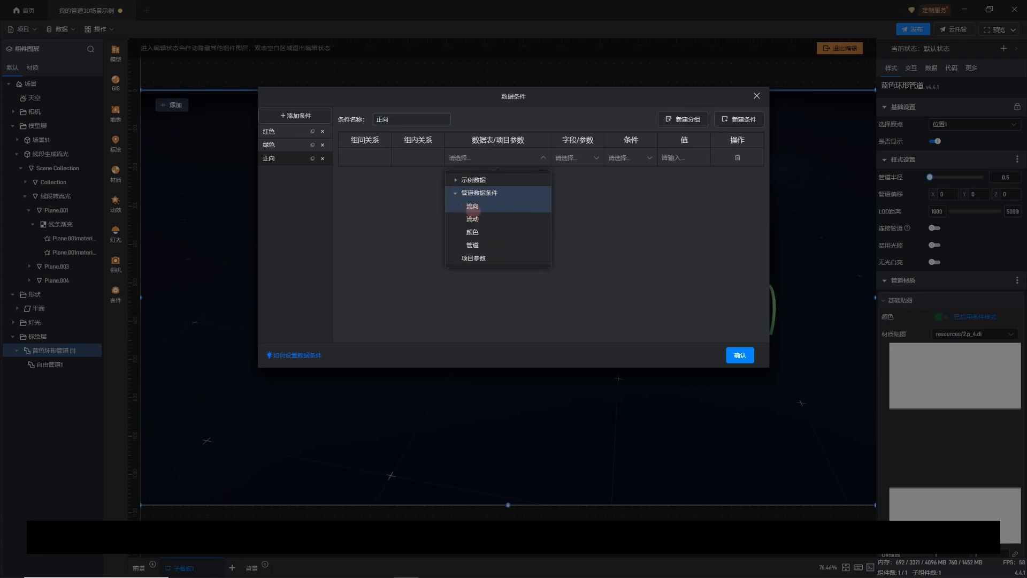
pyautogui.click(476, 207)
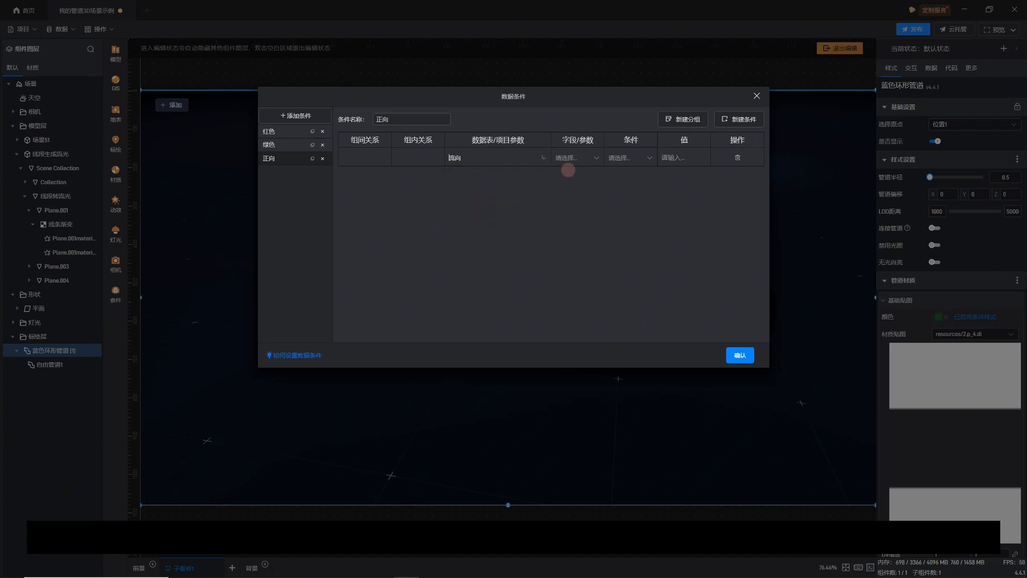
pyautogui.click(585, 160)
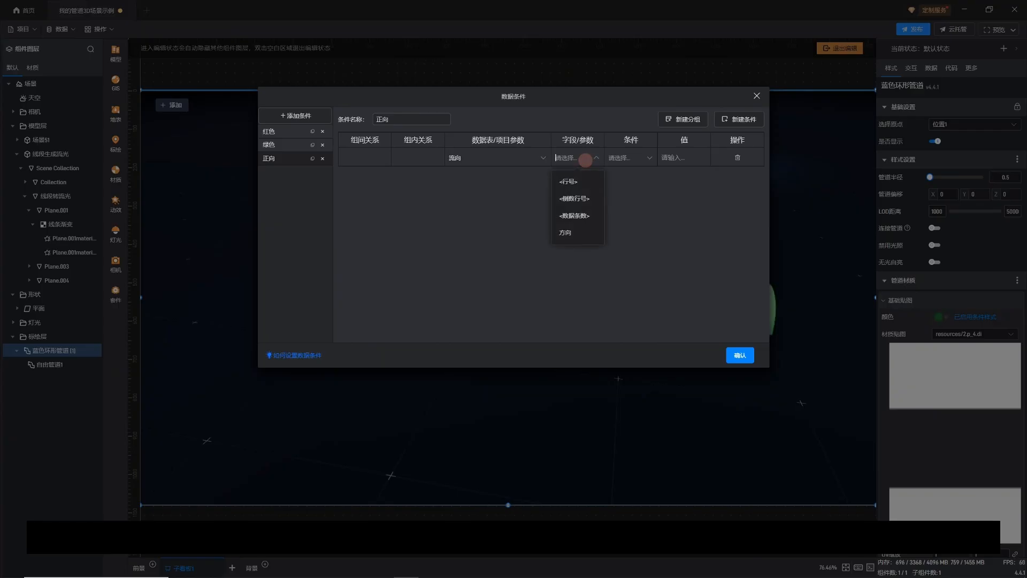
pyautogui.click(588, 232)
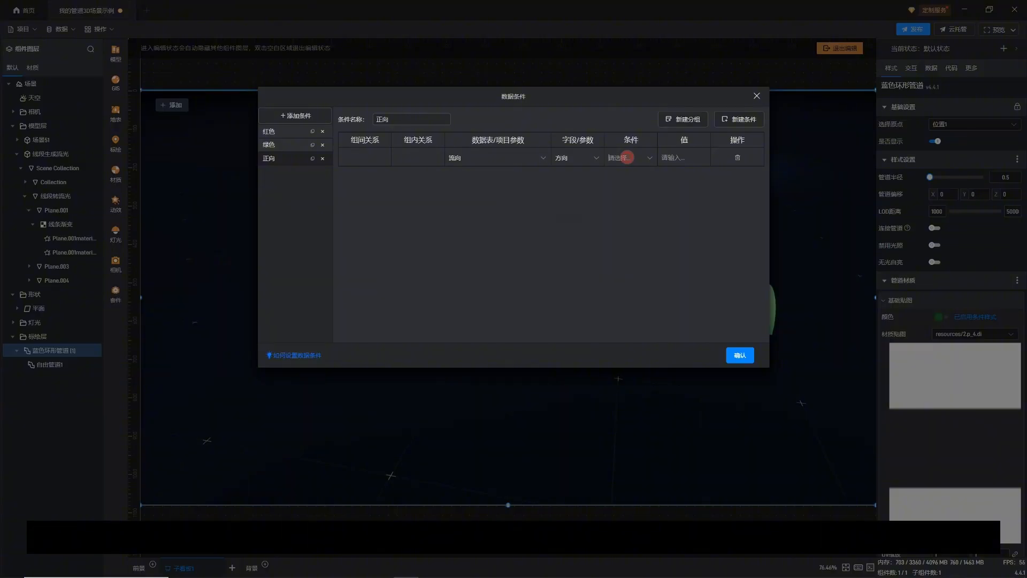
# Set the 正向 condition's comparison to 等于 with the value 正向
pyautogui.click(626, 157)
pyautogui.click(627, 181)
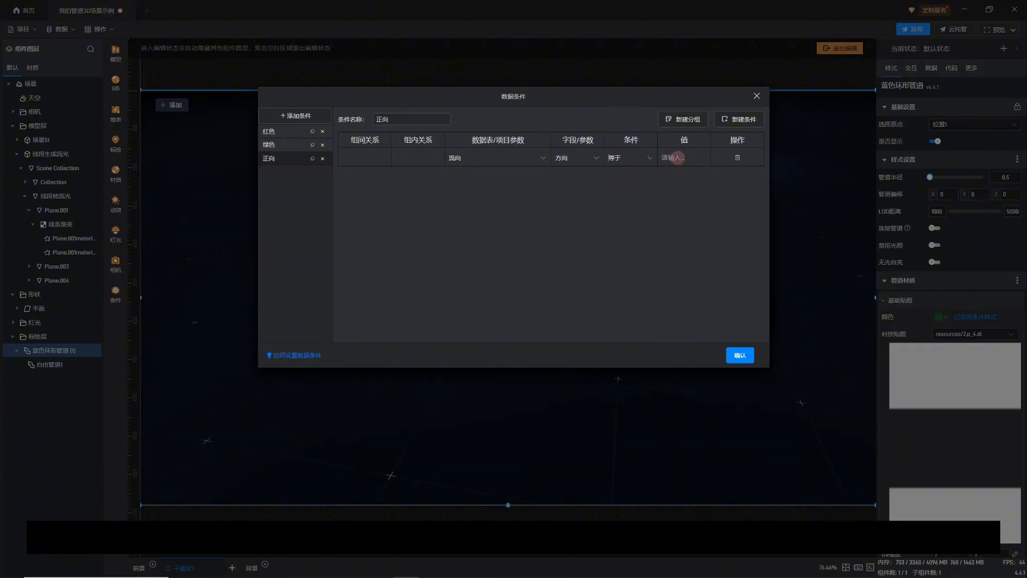
pyautogui.write('zheng')
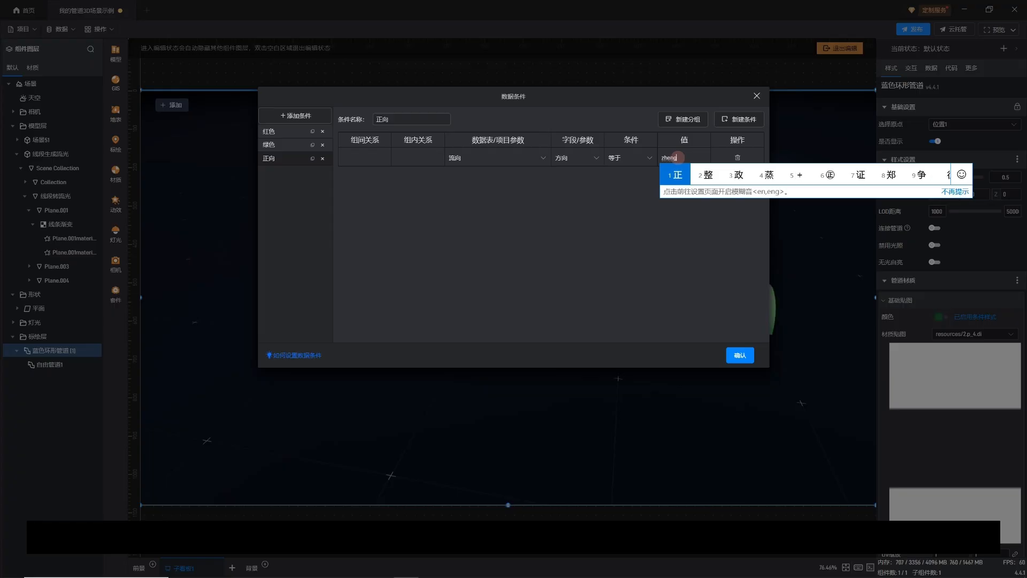
pyautogui.write("'xiang")
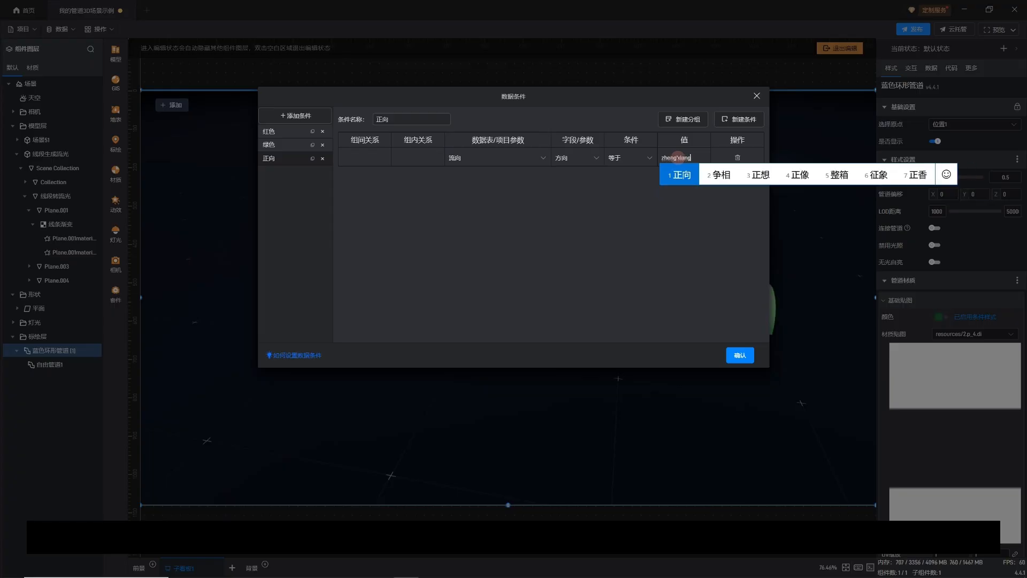
pyautogui.press('space')
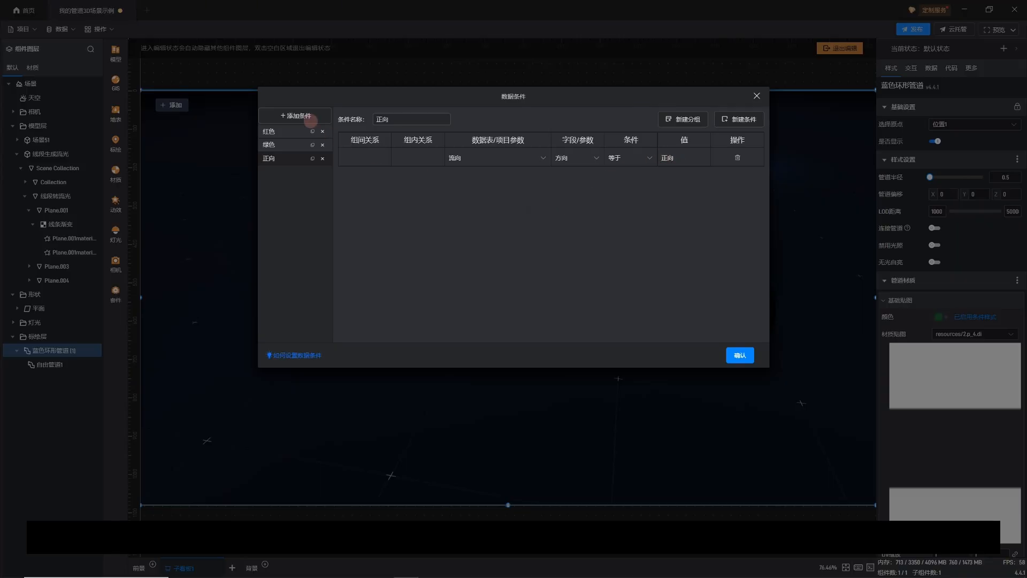
# Add another data condition and name it 逆向
pyautogui.click(296, 114)
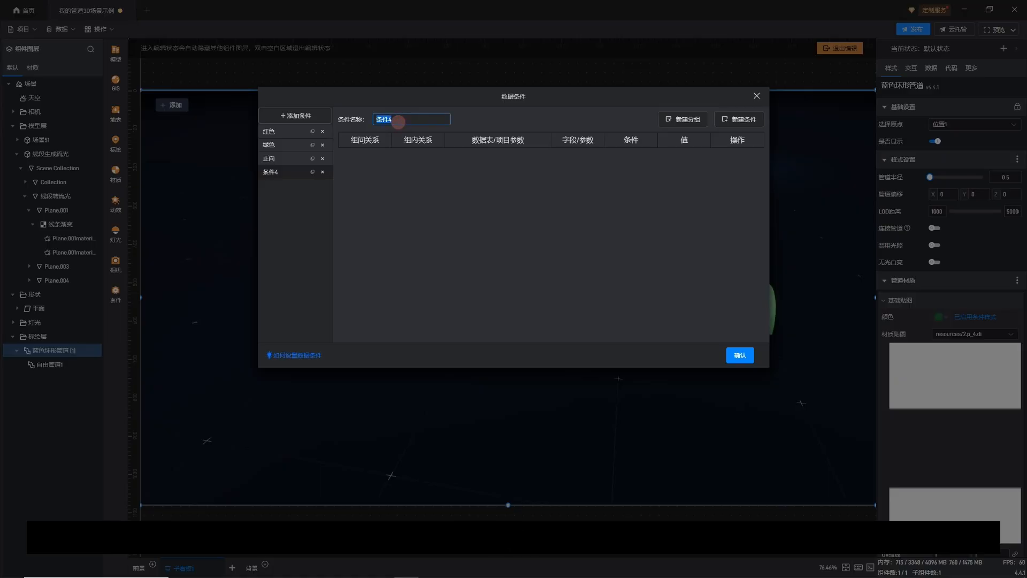
pyautogui.write('nixiang')
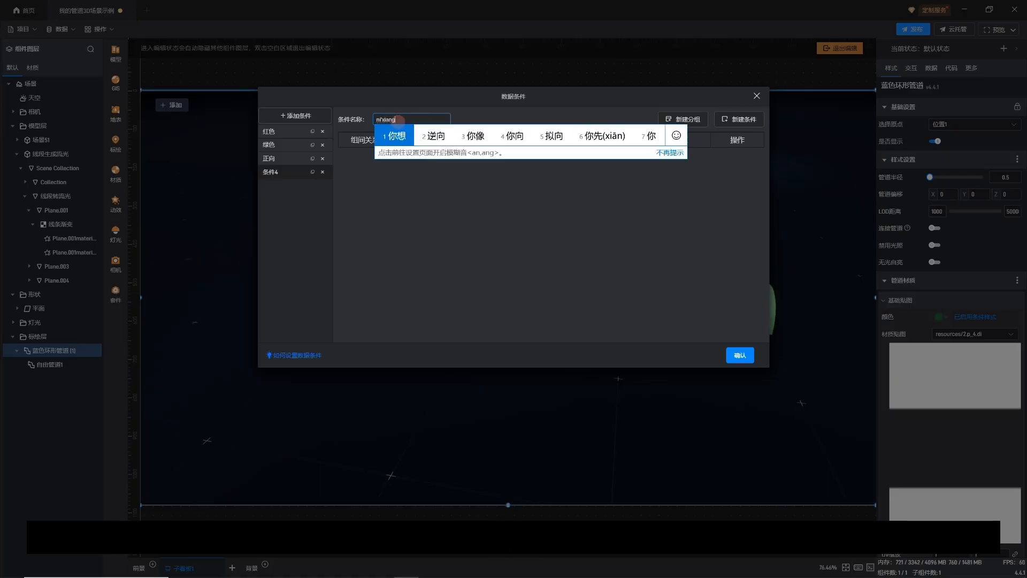
pyautogui.write('2')
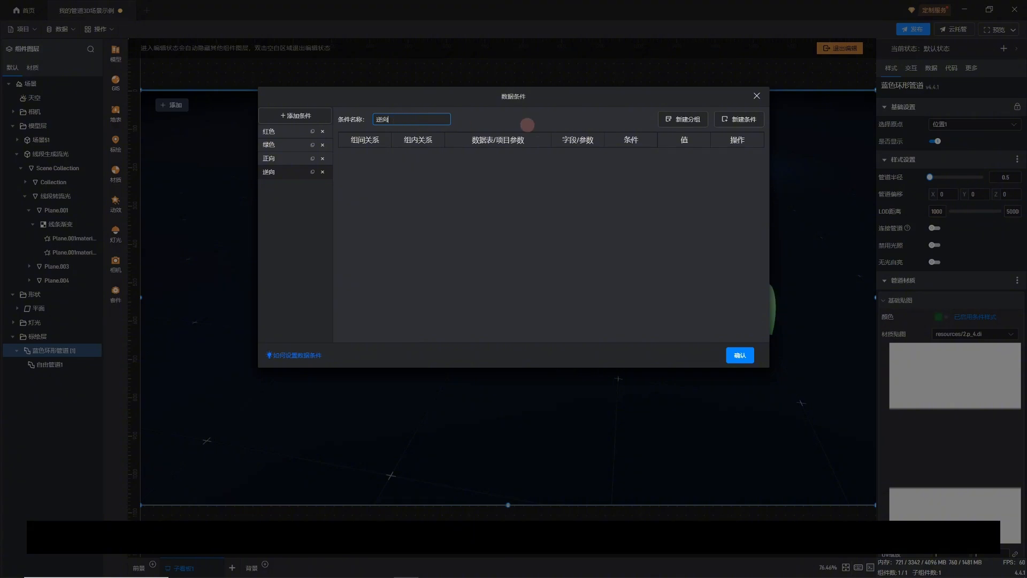
# Create a group in the 逆向 condition using the 流向 table of 管道数据条件 and its 方向 field
pyautogui.click(672, 118)
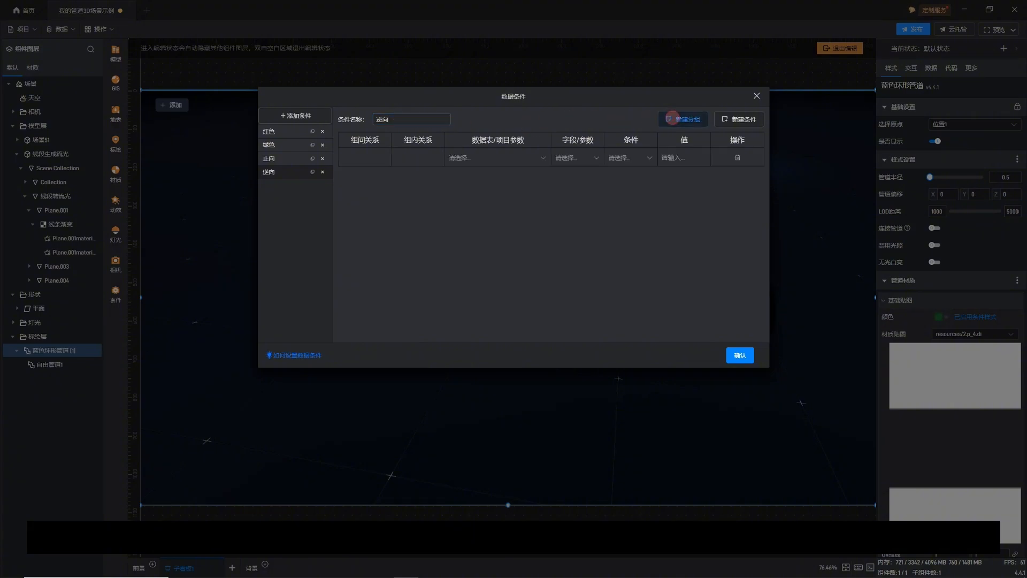
pyautogui.click(505, 155)
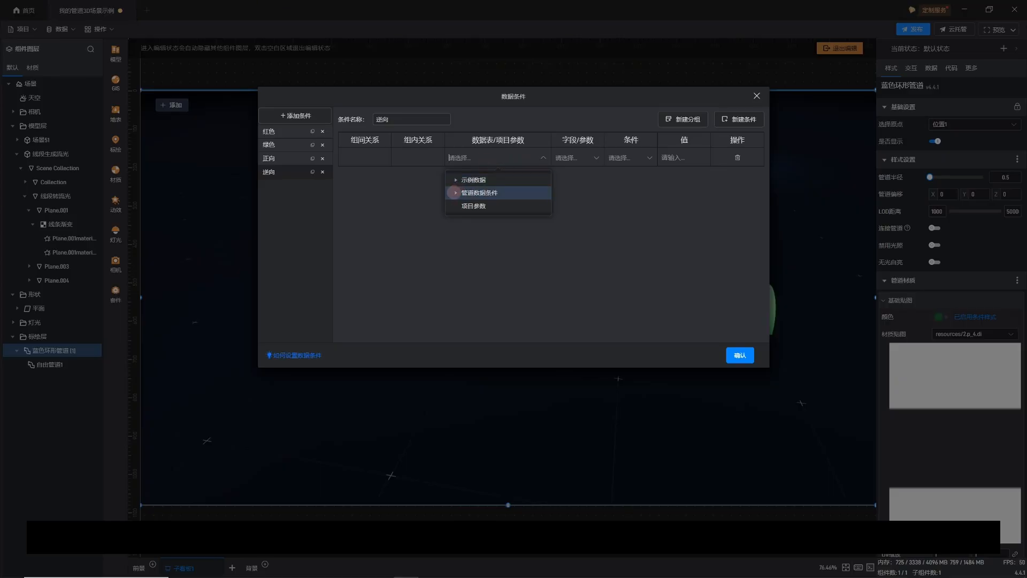
pyautogui.click(454, 192)
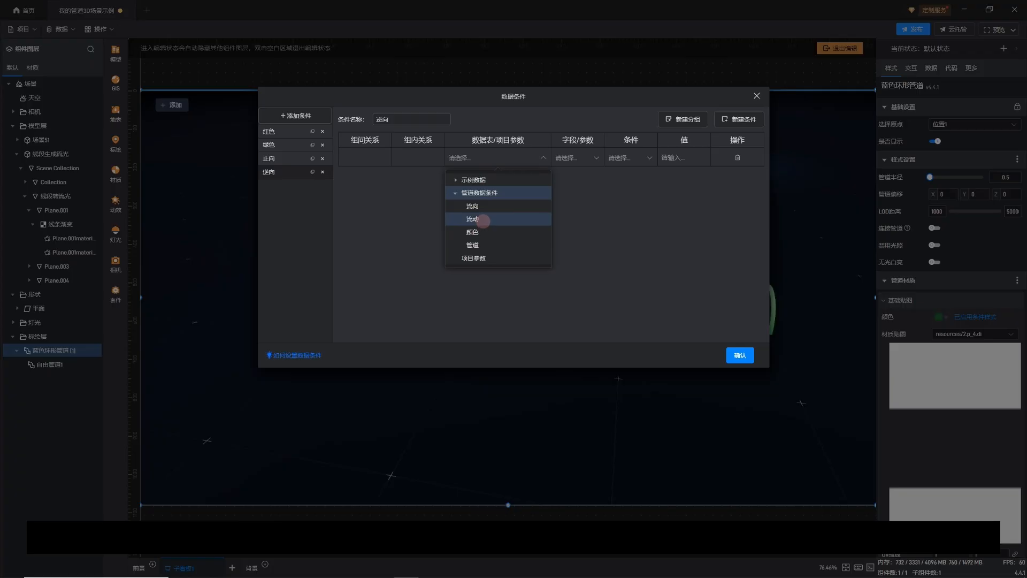
pyautogui.click(479, 206)
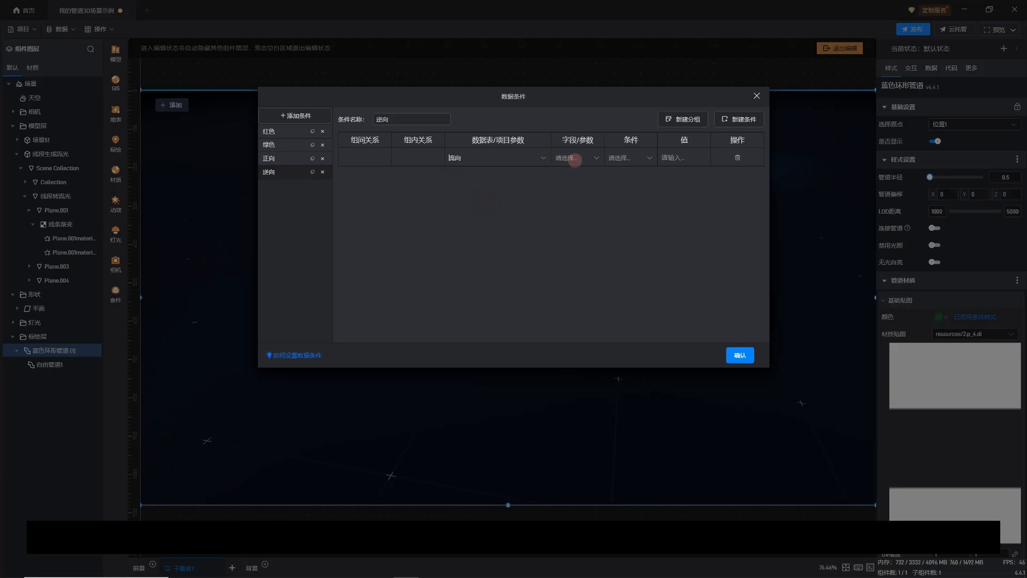
pyautogui.click(575, 159)
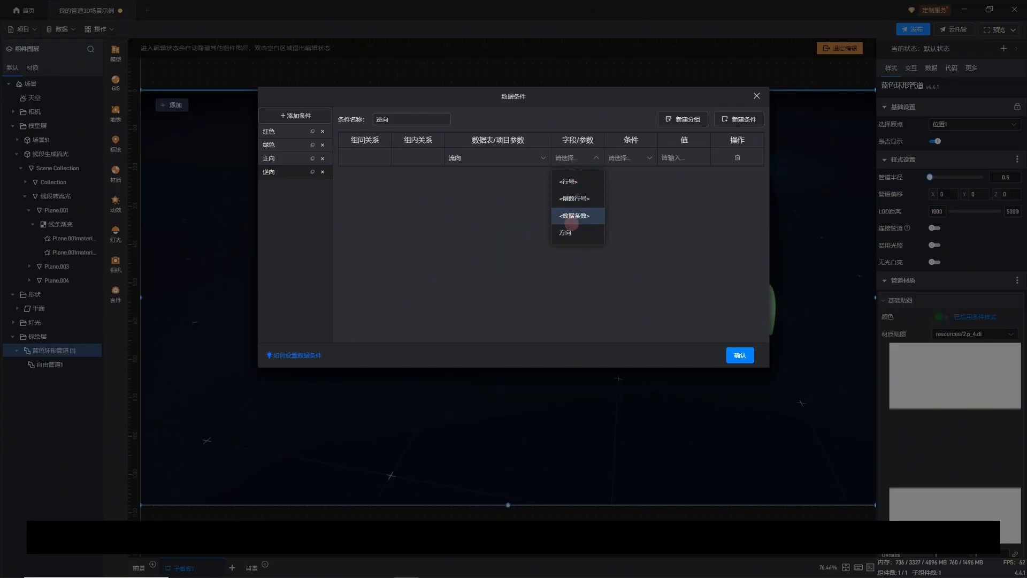
pyautogui.click(569, 233)
# Set the 逆向 condition's comparison to 等于 with the value 逆向 and save the data conditions
pyautogui.click(620, 158)
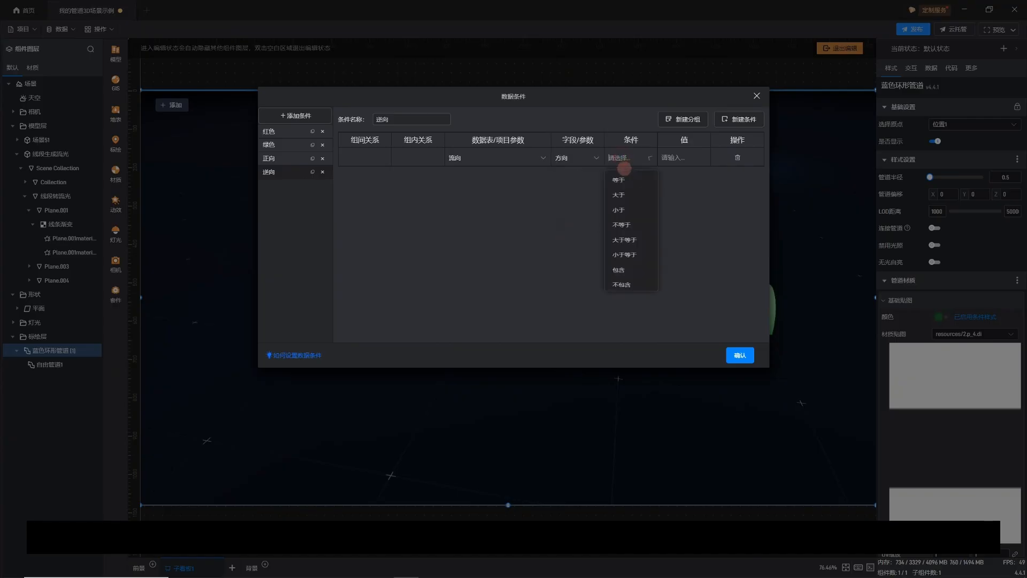
pyautogui.click(625, 176)
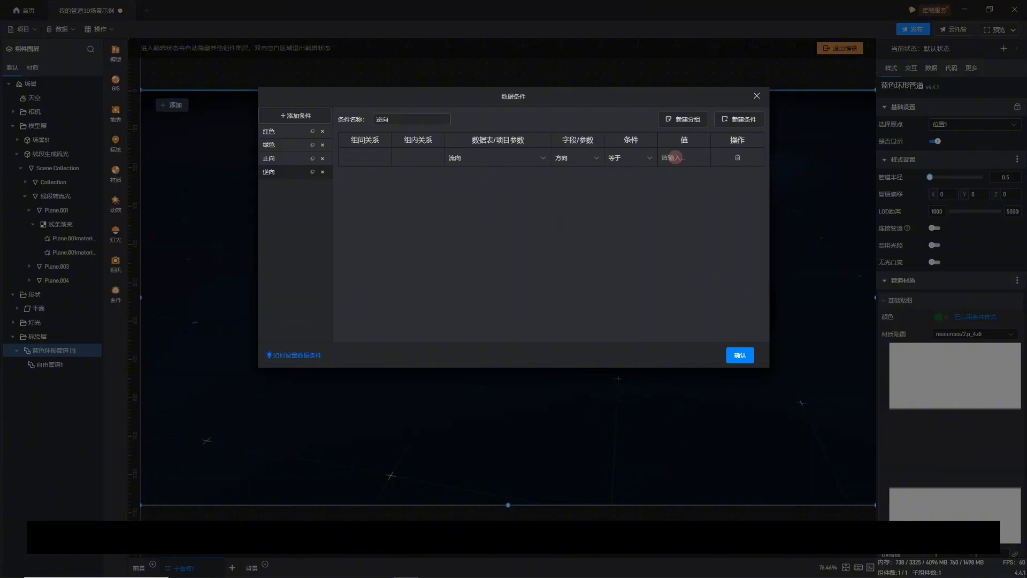
pyautogui.click(675, 157)
pyautogui.write('n')
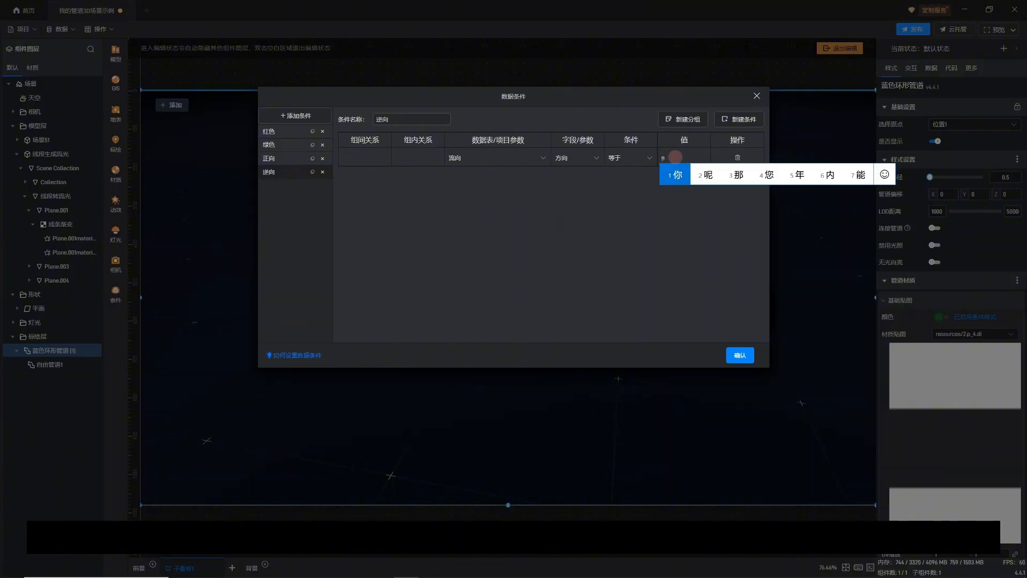
pyautogui.write("i'xian")
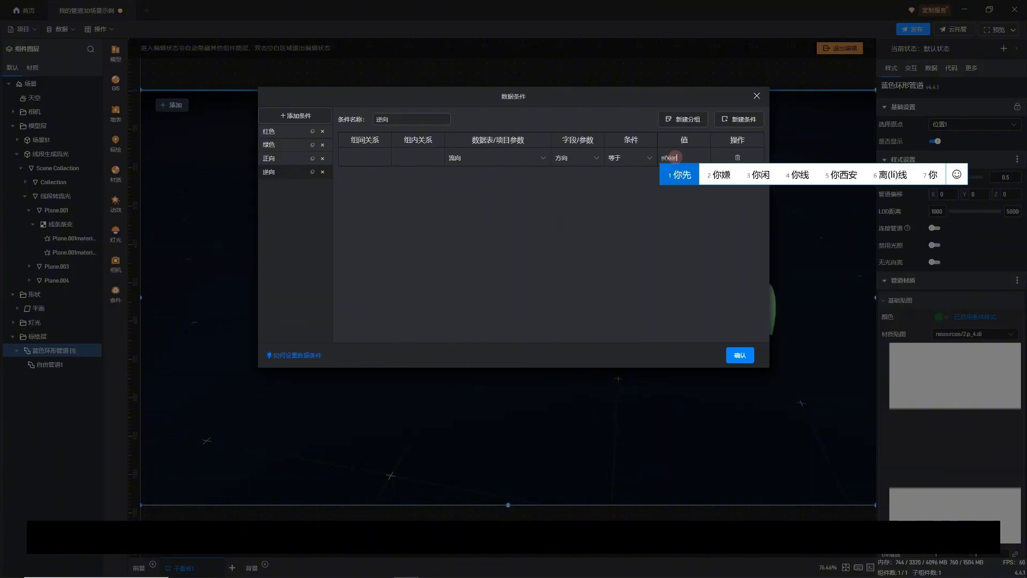
pyautogui.write('g')
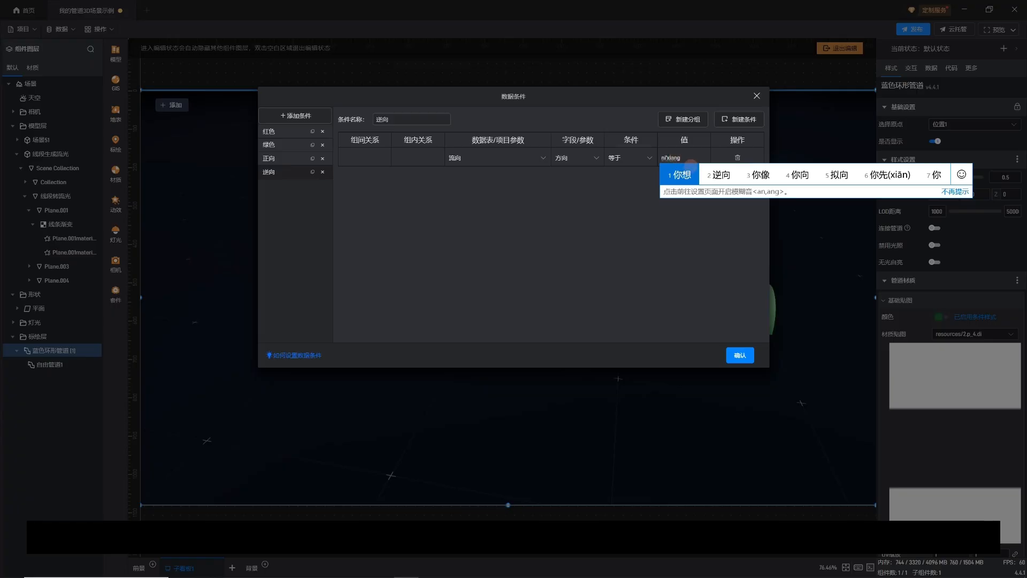
pyautogui.click(718, 175)
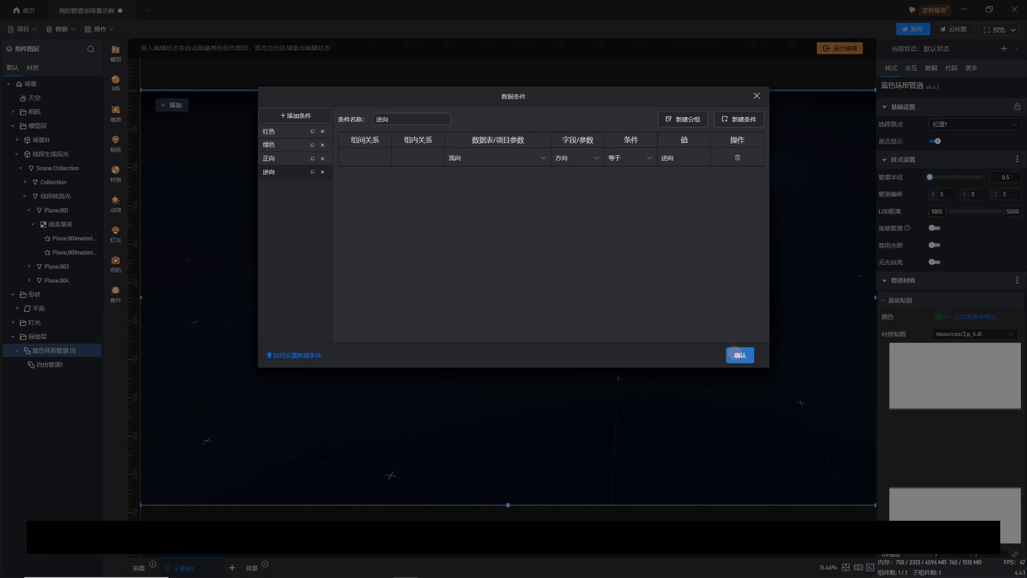
pyautogui.click(738, 354)
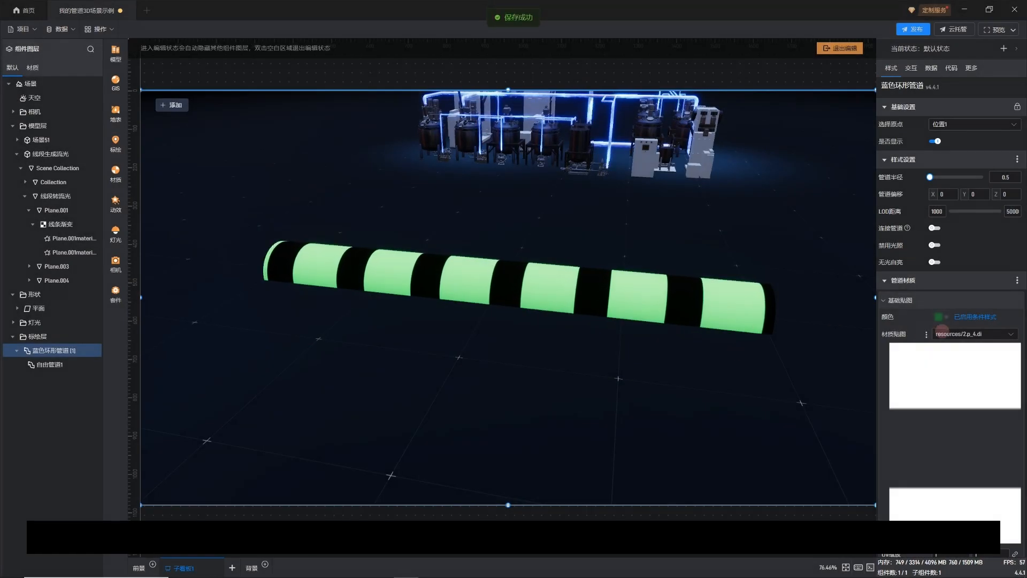
# Add two condition styles to the UV缩放 setting of the pipe's base texture
pyautogui.scroll(-1, 931, 332)
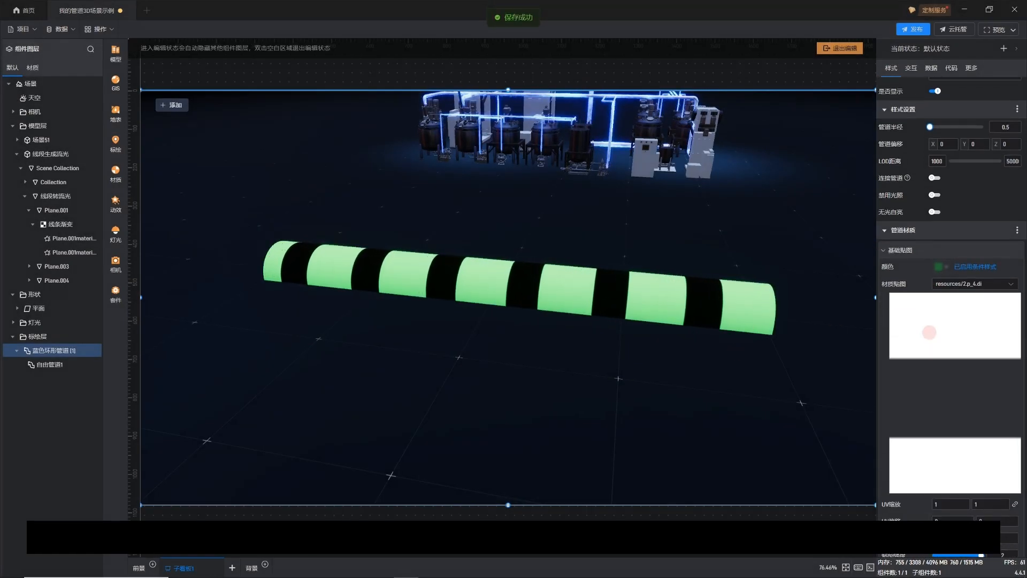
pyautogui.scroll(-1, 928, 332)
pyautogui.scroll(-1, 928, 332)
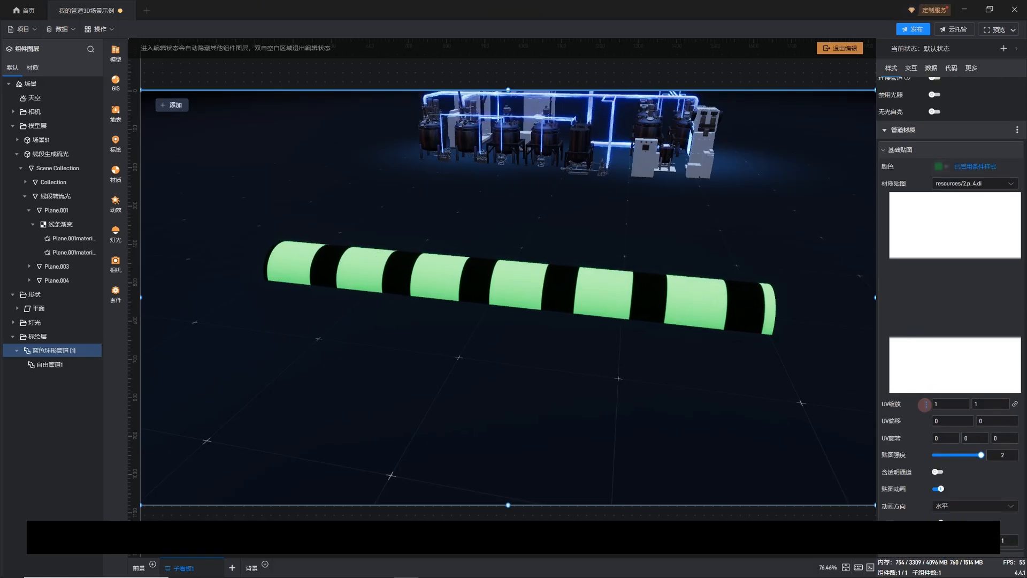
pyautogui.click(925, 404)
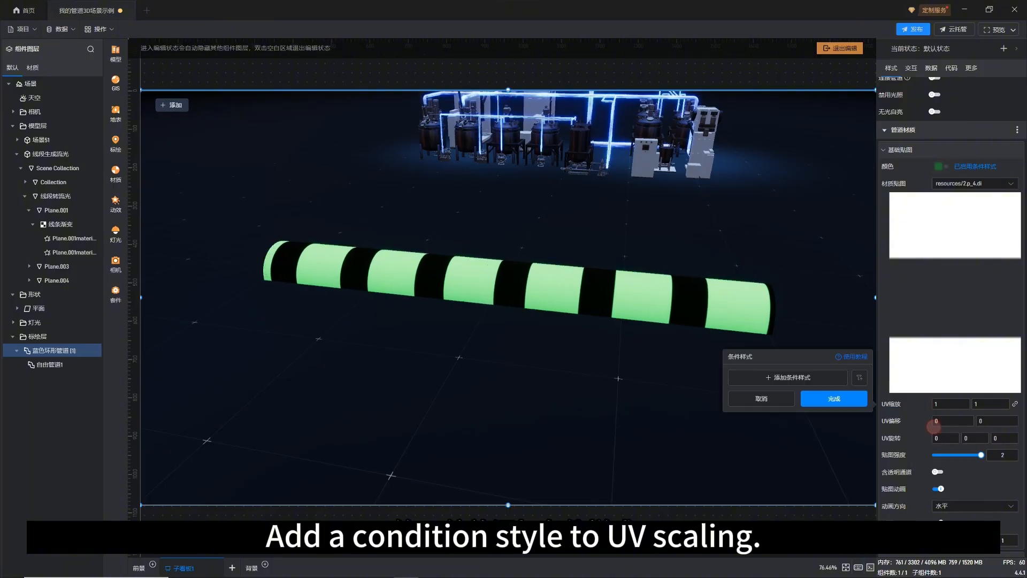
pyautogui.click(935, 425)
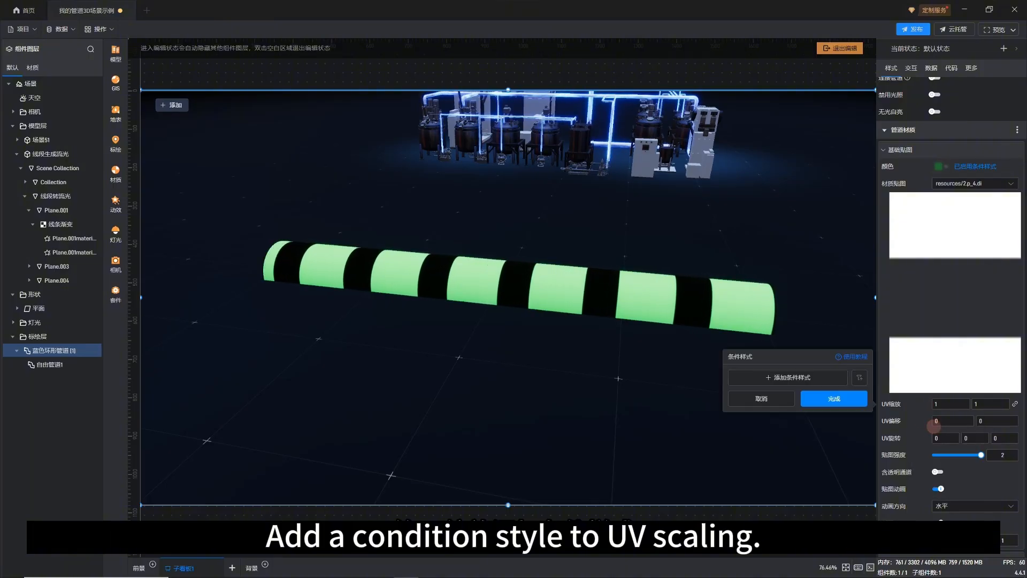
pyautogui.click(803, 376)
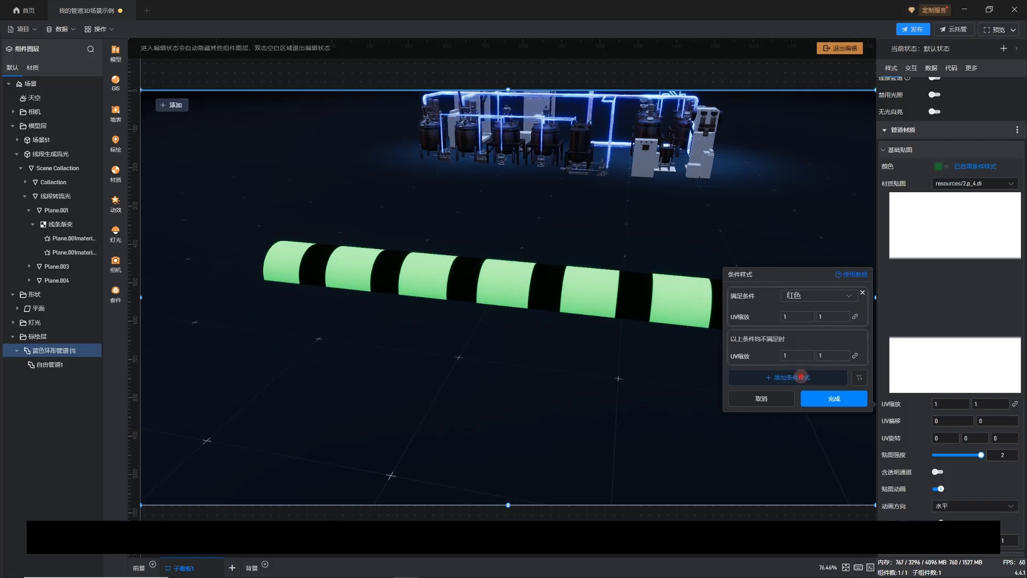
pyautogui.click(801, 377)
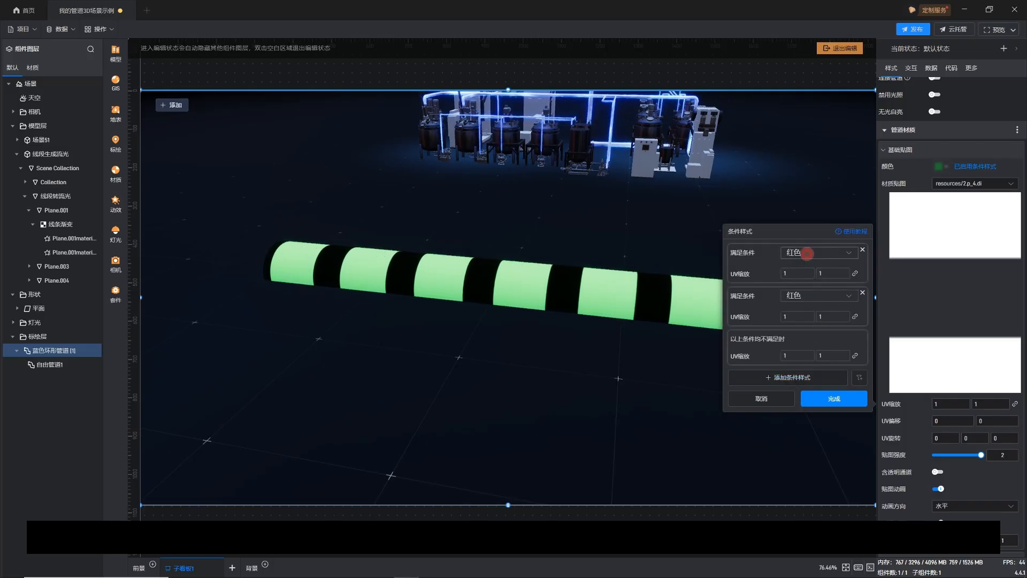
# Assign 正向 to the first condition style and 逆向 with UV scaling -1, -1 to the second, and apply them
pyautogui.click(807, 253)
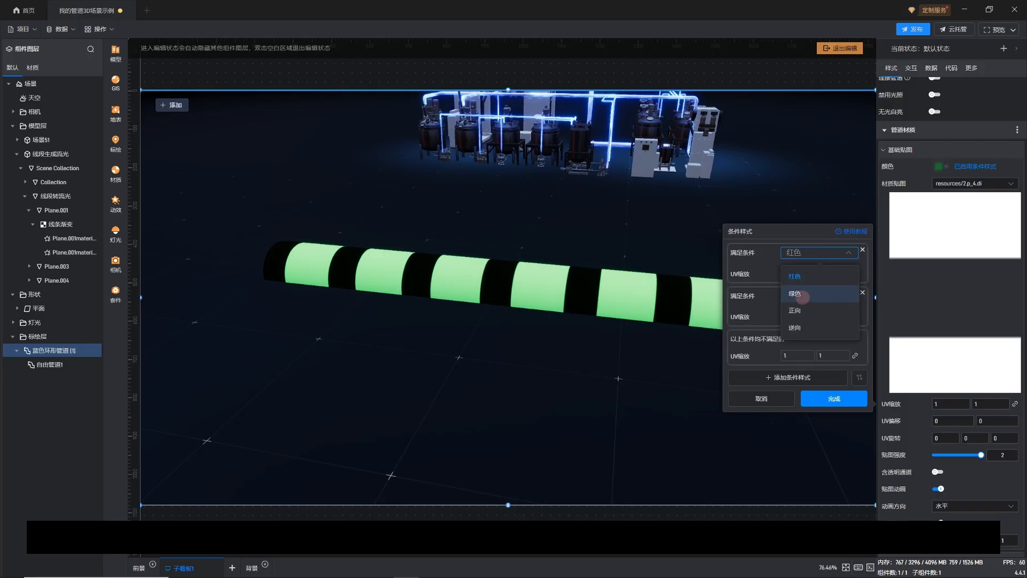
pyautogui.click(797, 310)
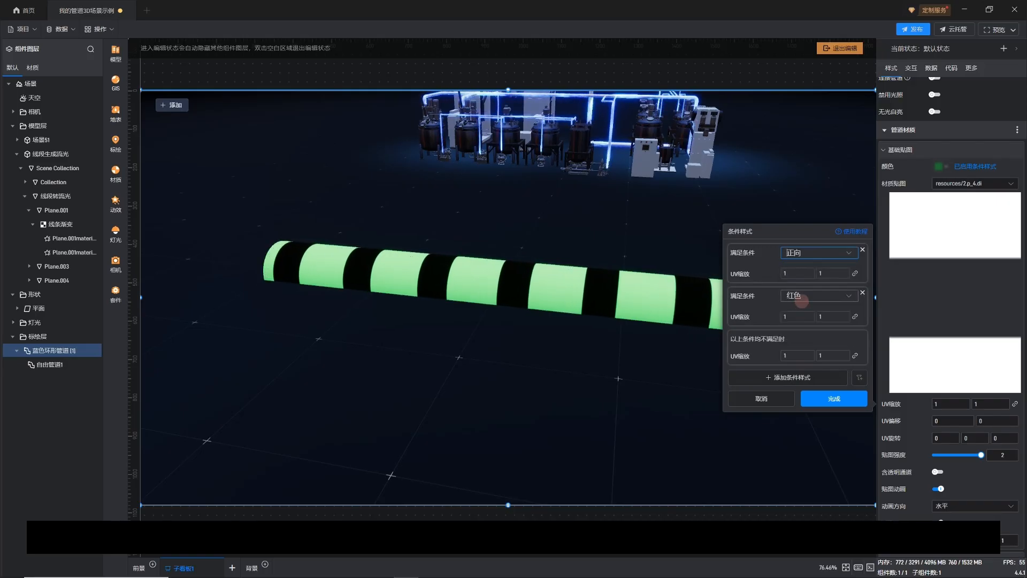
pyautogui.click(802, 295)
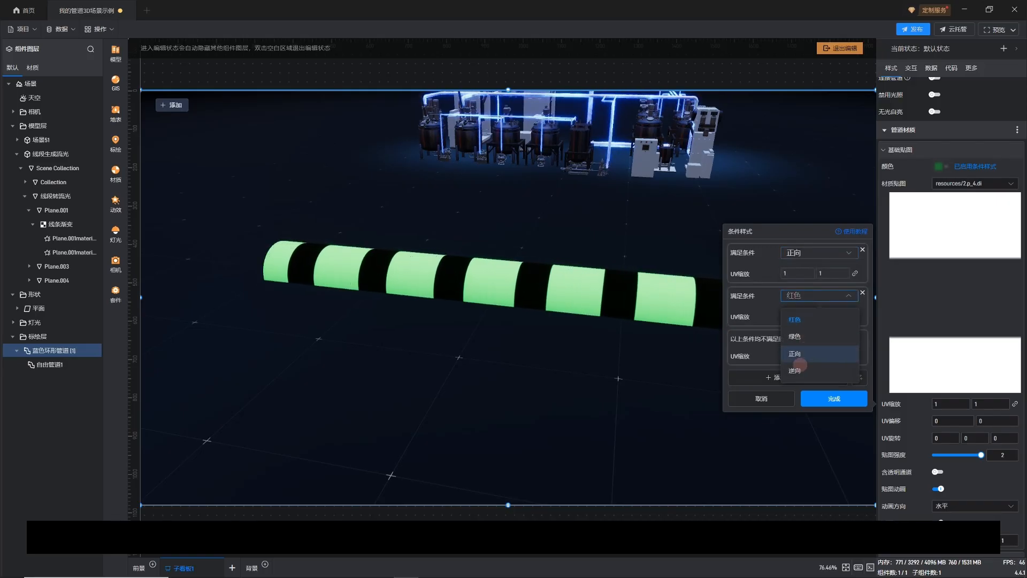
pyautogui.click(797, 369)
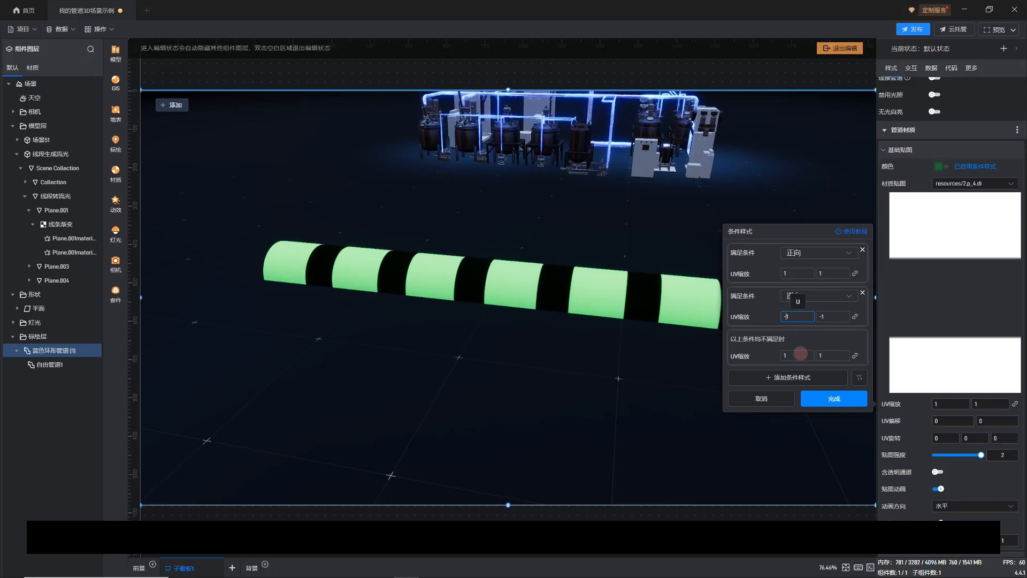
pyautogui.click(828, 401)
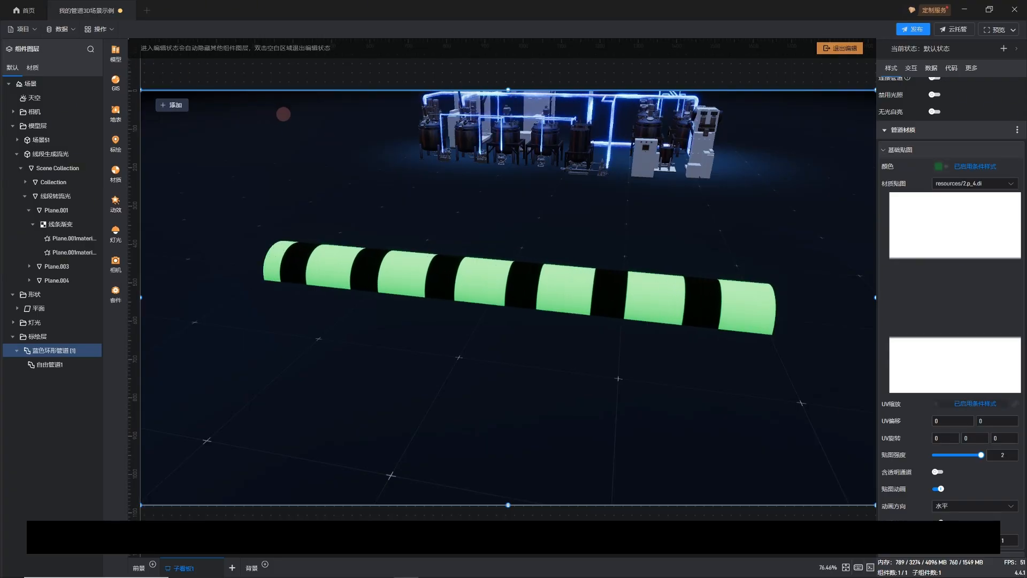
# Switch to the 管道数据条件.xlsx workbook in WPS Office and set the 方向 value on the 流向 sheet to 逆向
pyautogui.hotkey('alt', 'Tab')
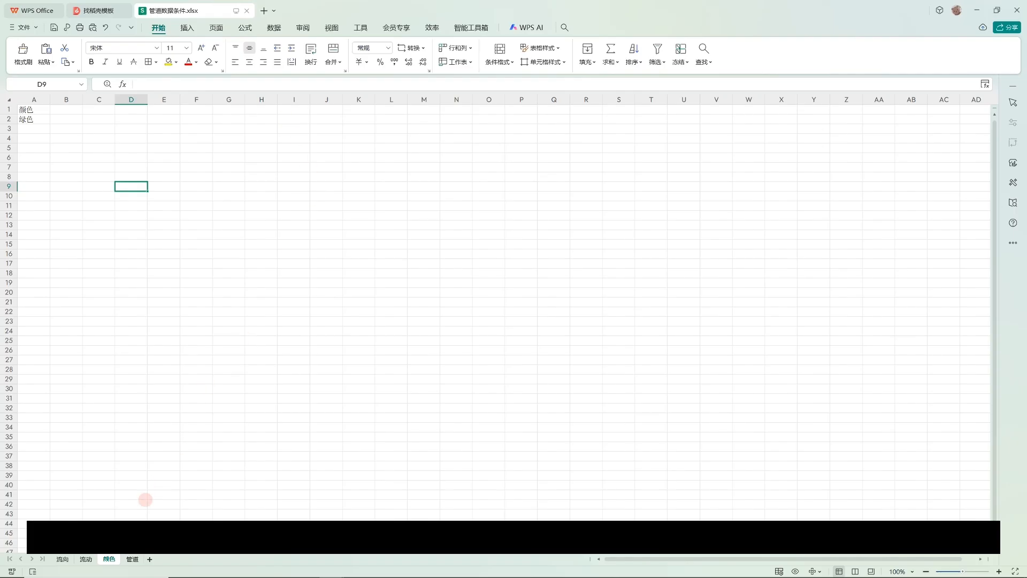
pyautogui.click(86, 559)
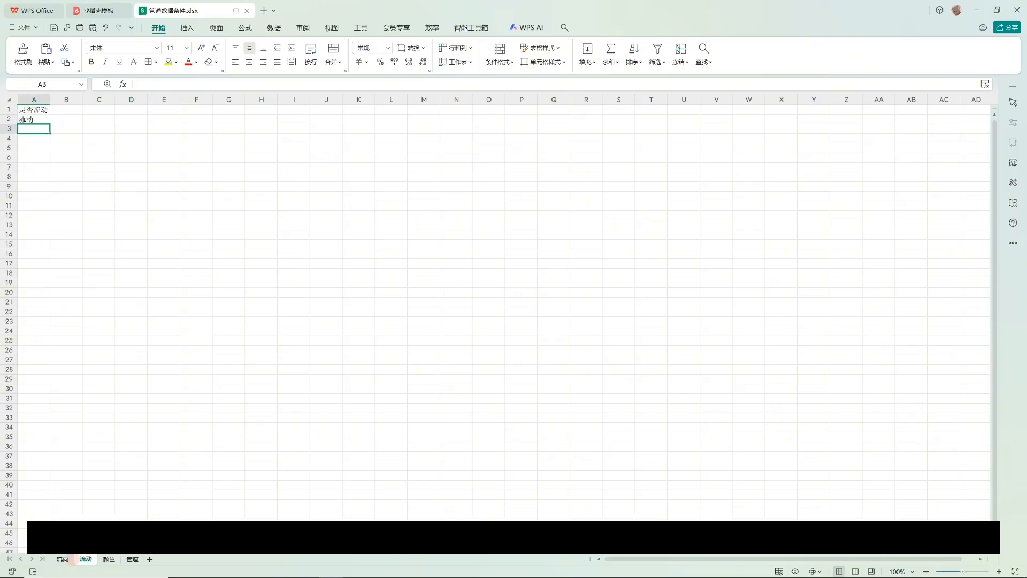
pyautogui.click(68, 559)
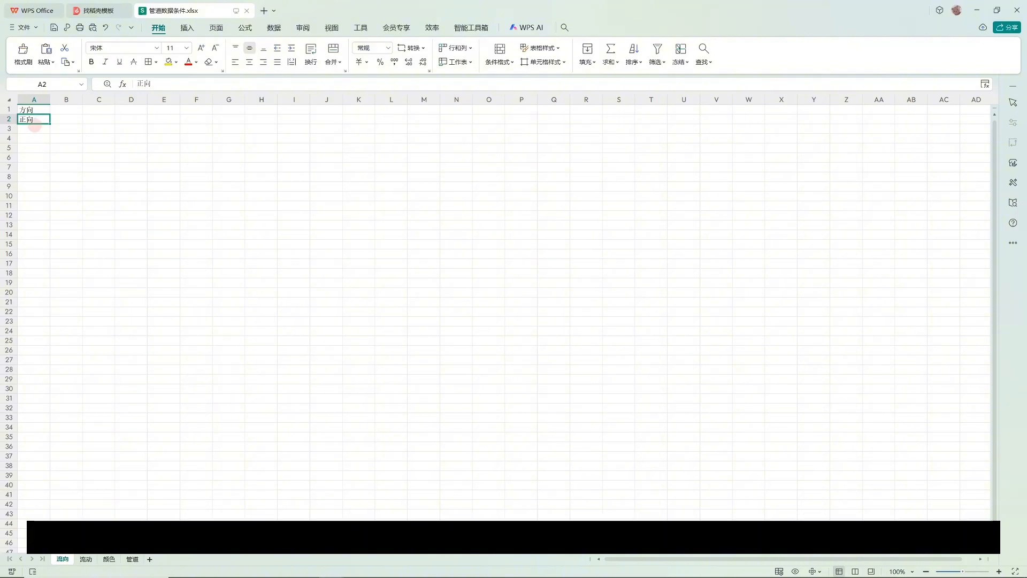
pyautogui.write('ni')
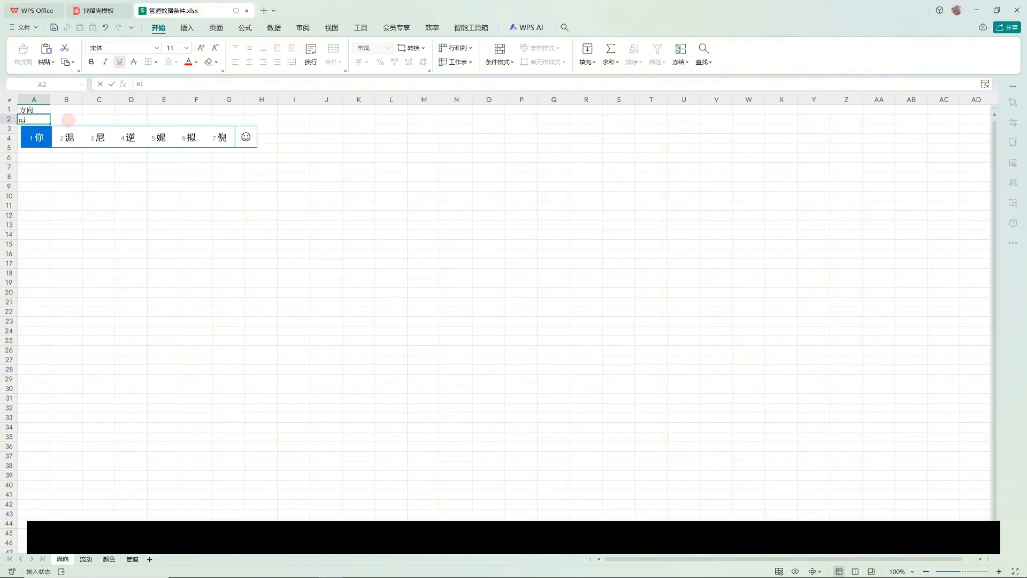
pyautogui.write("'xiang")
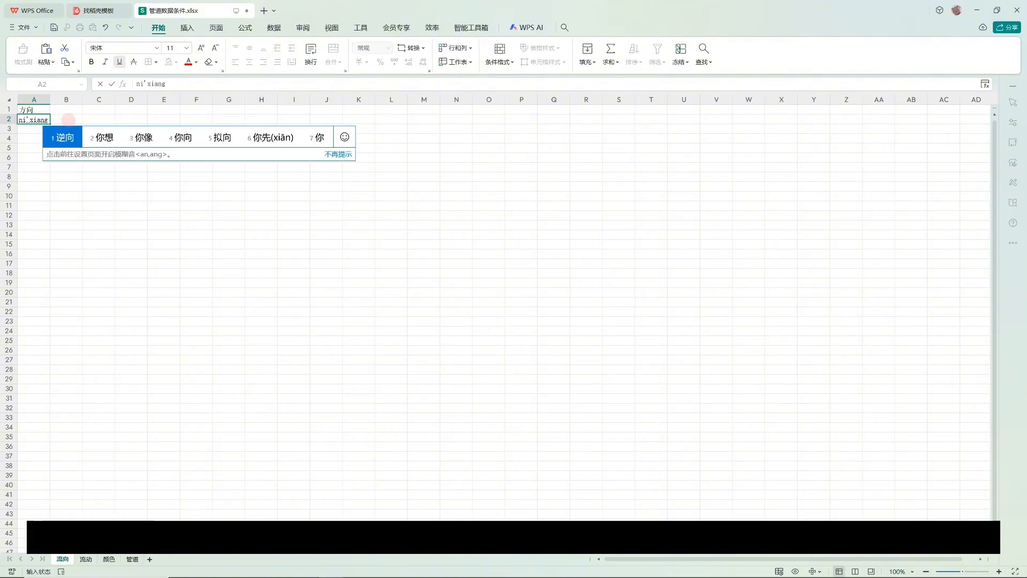
pyautogui.press('space')
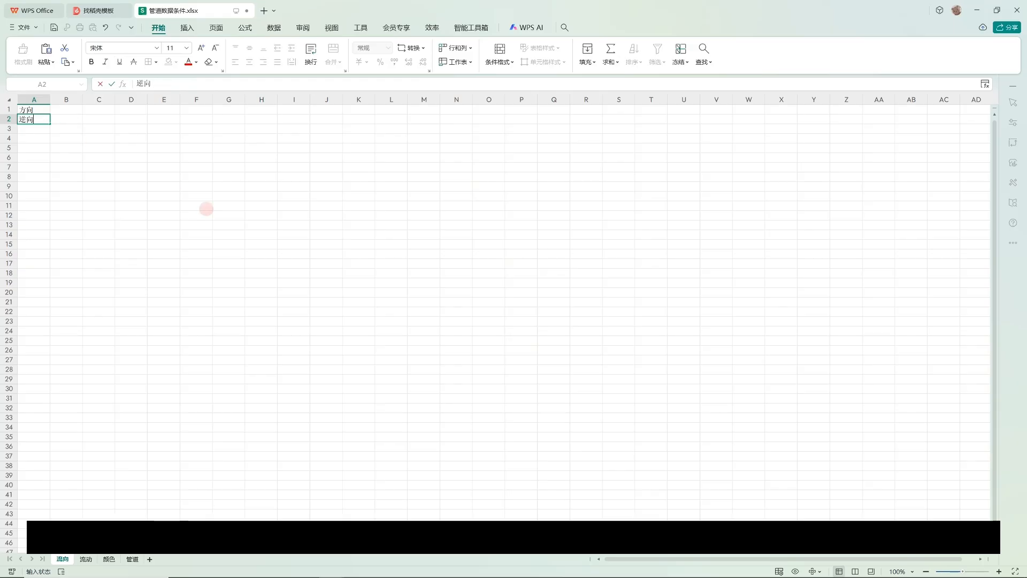
pyautogui.click(217, 213)
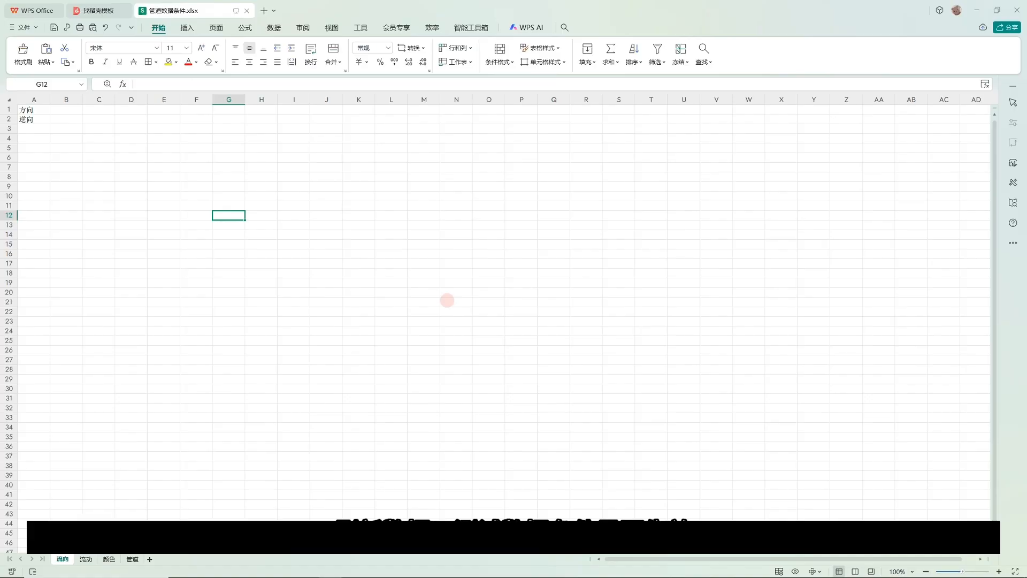
# Set the 方向 value in cell A2 of the 流向 sheet to 正向
pyautogui.click(41, 119)
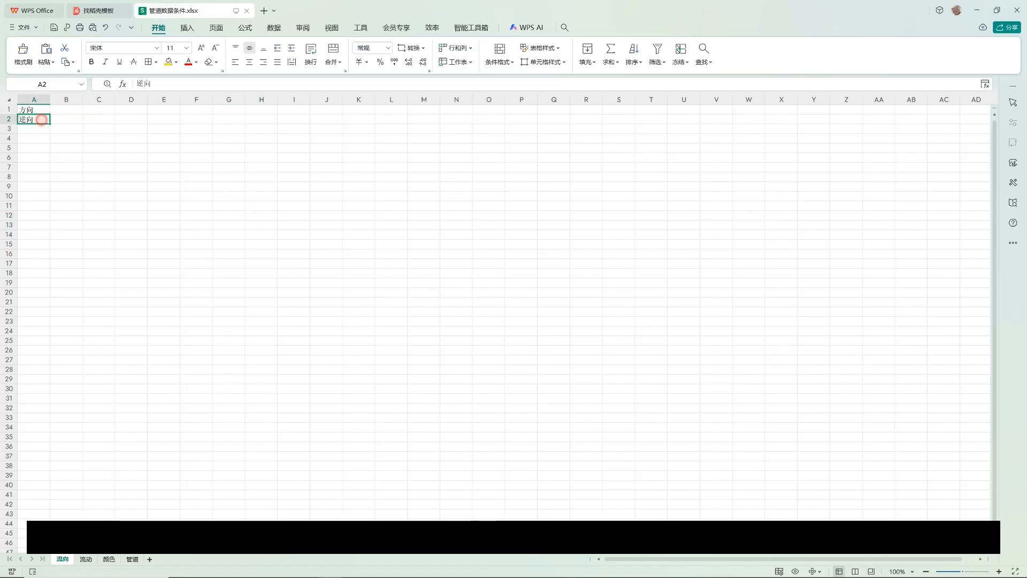
pyautogui.write('zhe')
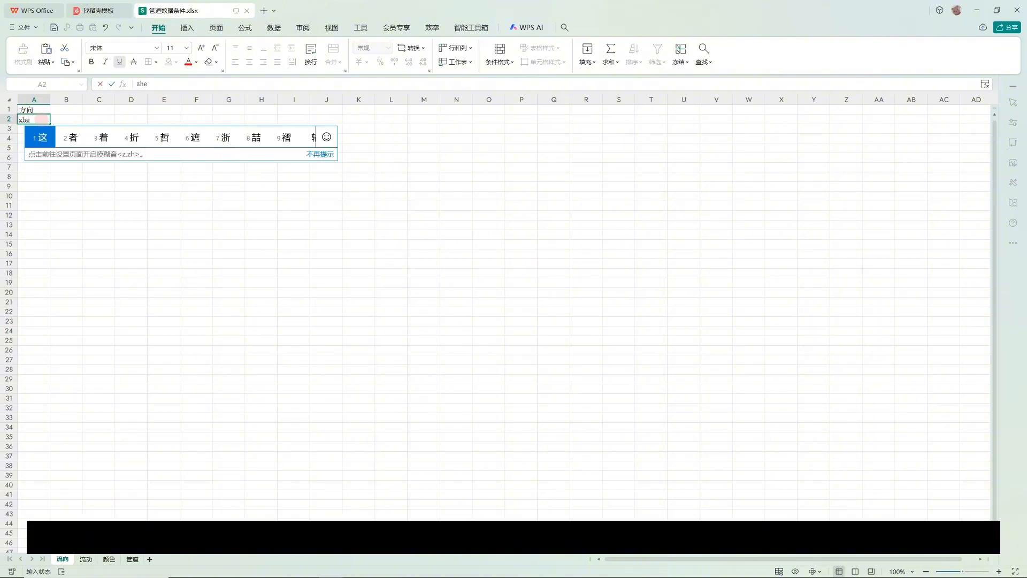
pyautogui.write("ng'xiang")
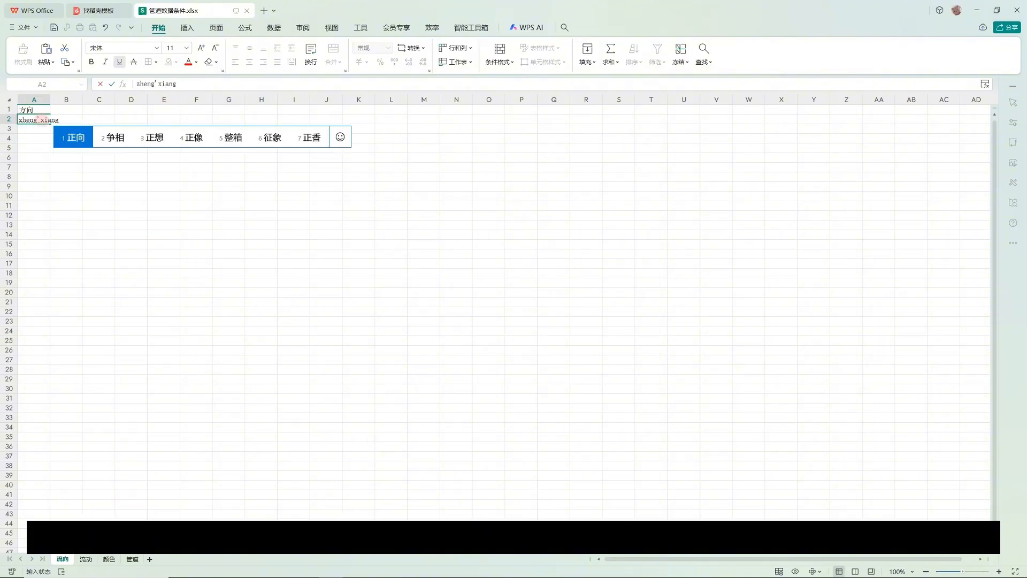
pyautogui.press('space')
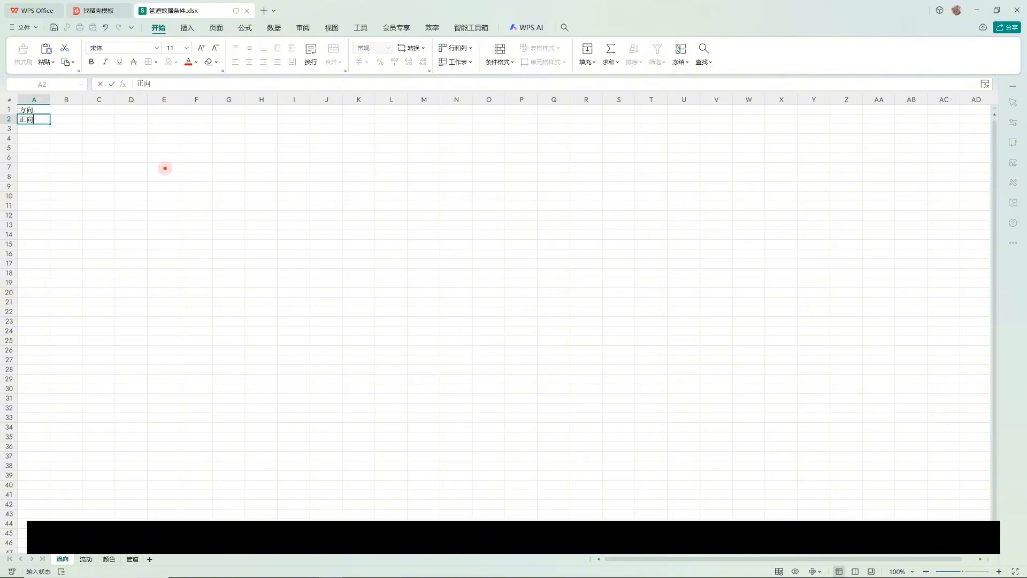
pyautogui.click(165, 168)
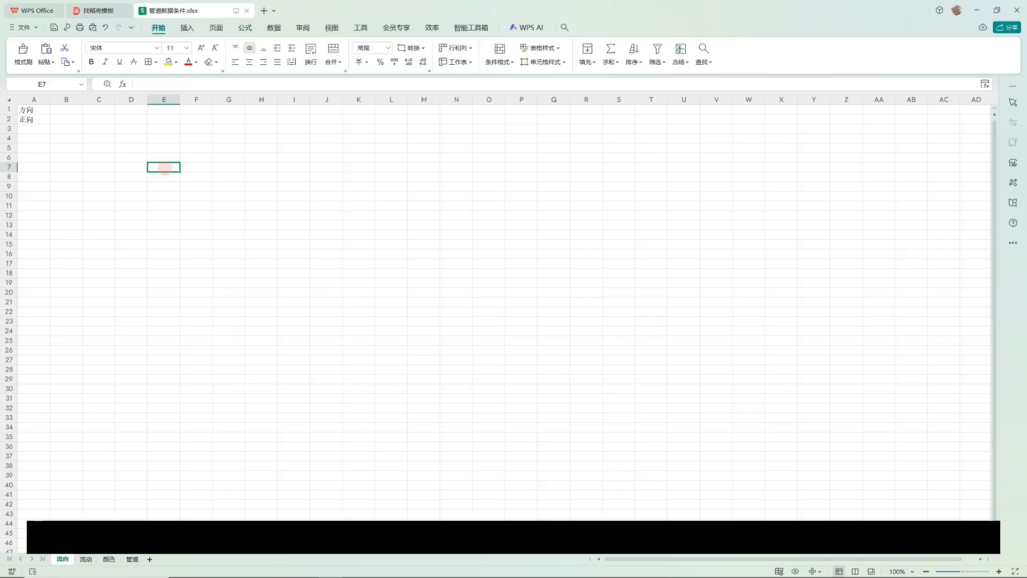
# Switch back to the 3D scene project, add another data condition and name it 流动
pyautogui.hotkey('alt', 'Tab')
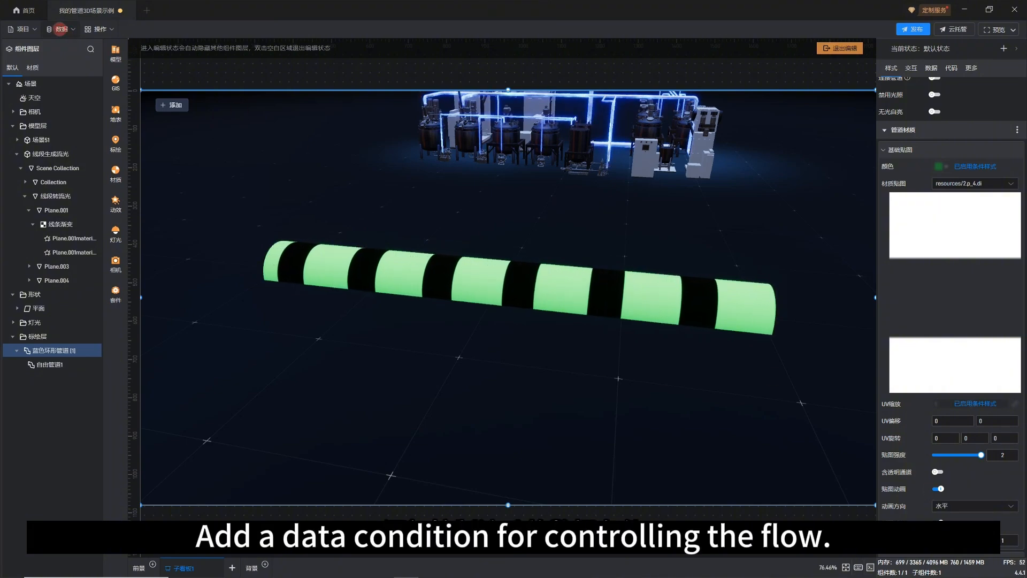
pyautogui.click(60, 29)
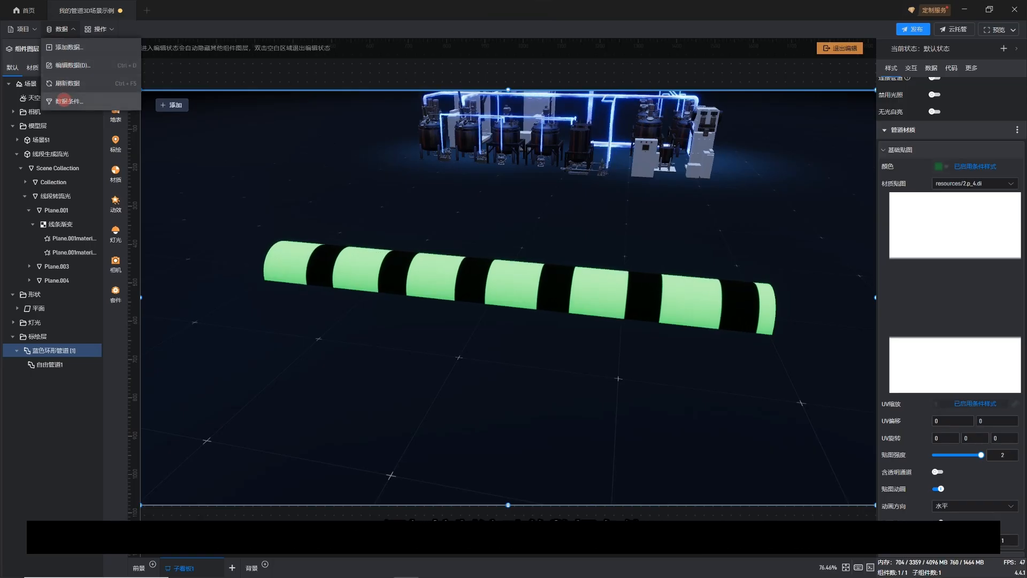
pyautogui.click(63, 100)
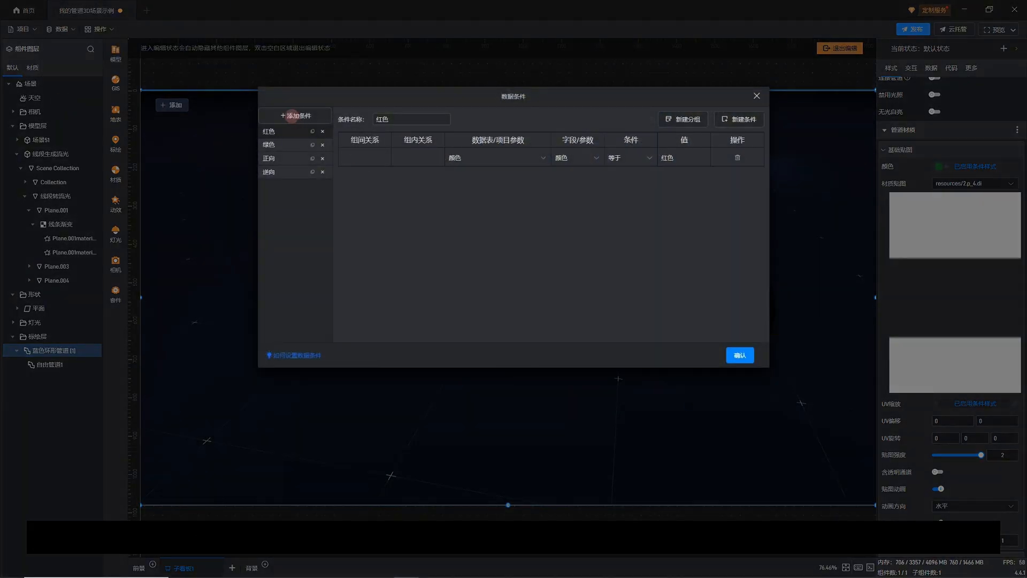
pyautogui.click(291, 116)
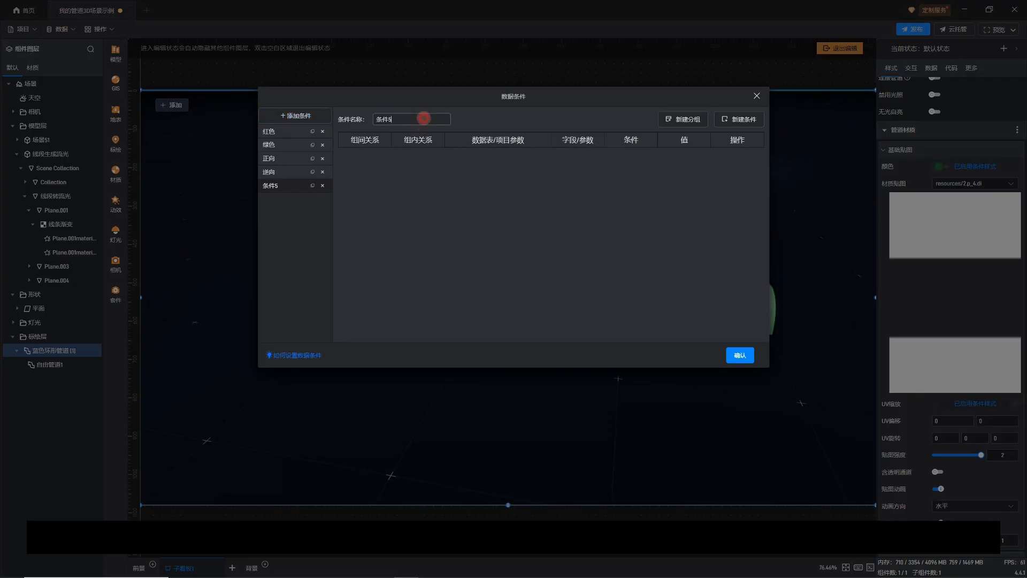
pyautogui.press('BackSpace')
pyautogui.press('BackSpace')
pyautogui.press('BackSpace')
pyautogui.write('liudon')
pyautogui.press('space')
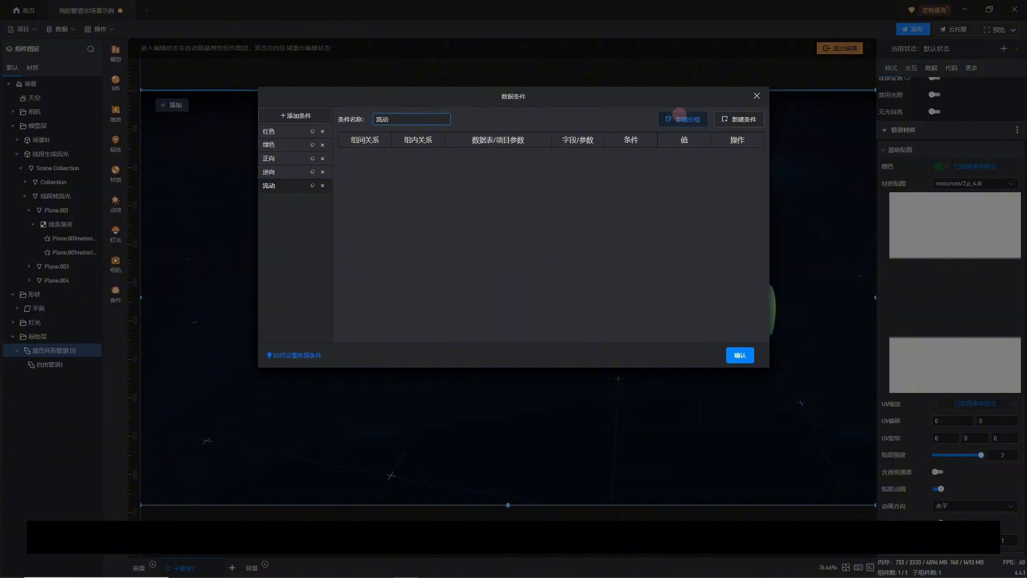
# Create a group in the 流动 condition using the 流动 table of 管道数据条件 and its 是否流动 field
pyautogui.click(679, 114)
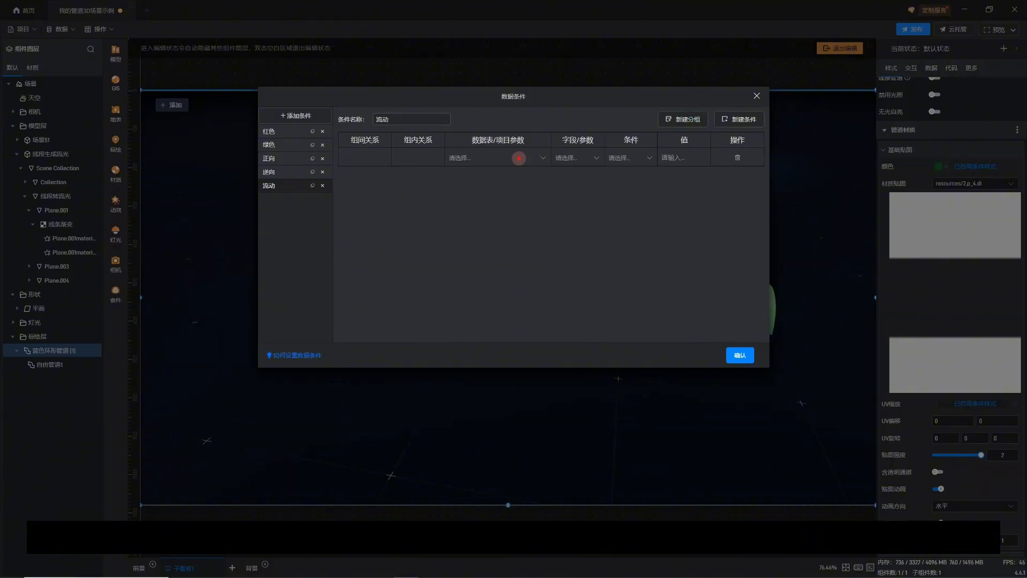
pyautogui.click(518, 158)
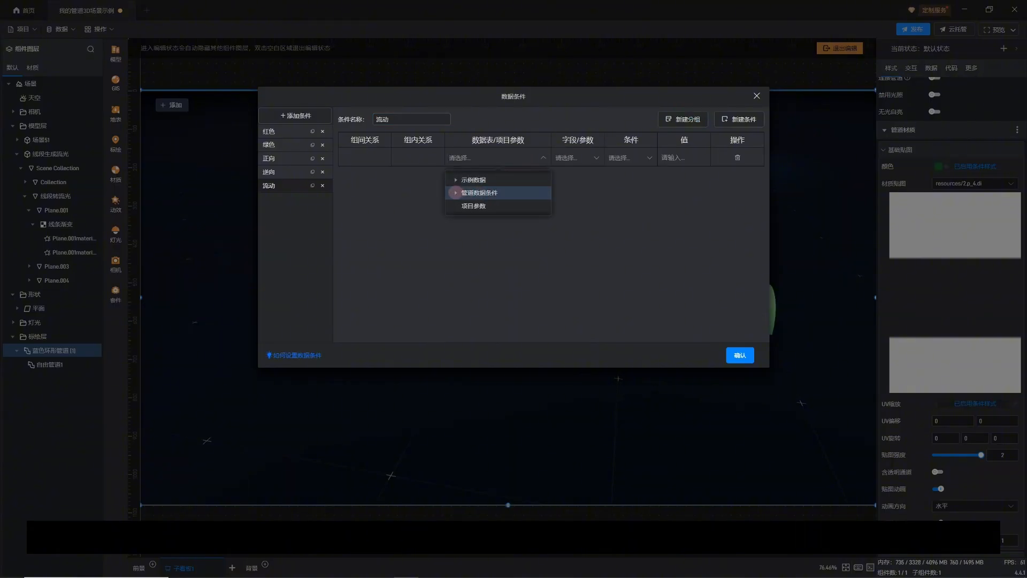
pyautogui.click(454, 192)
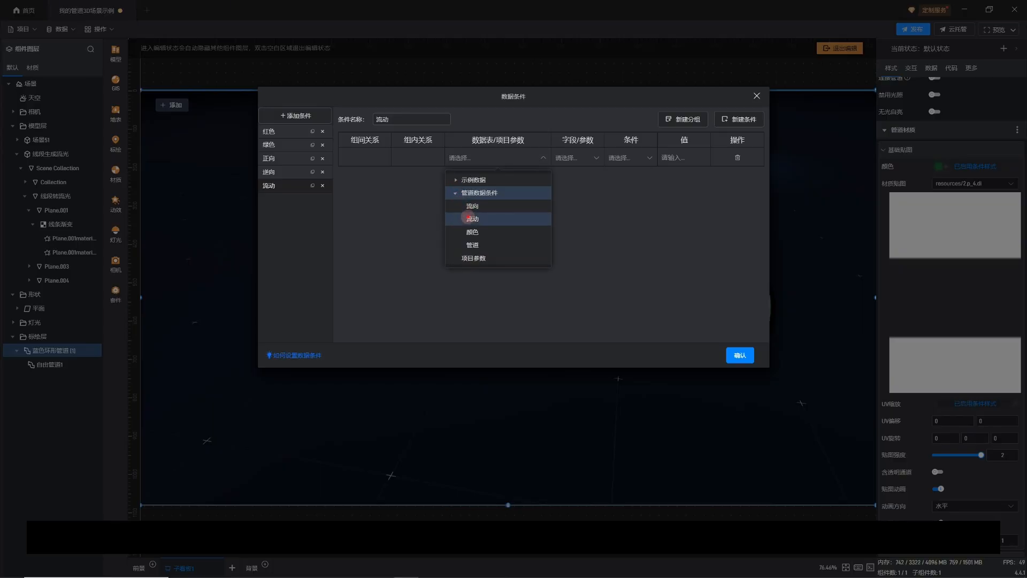
pyautogui.click(472, 220)
pyautogui.click(589, 157)
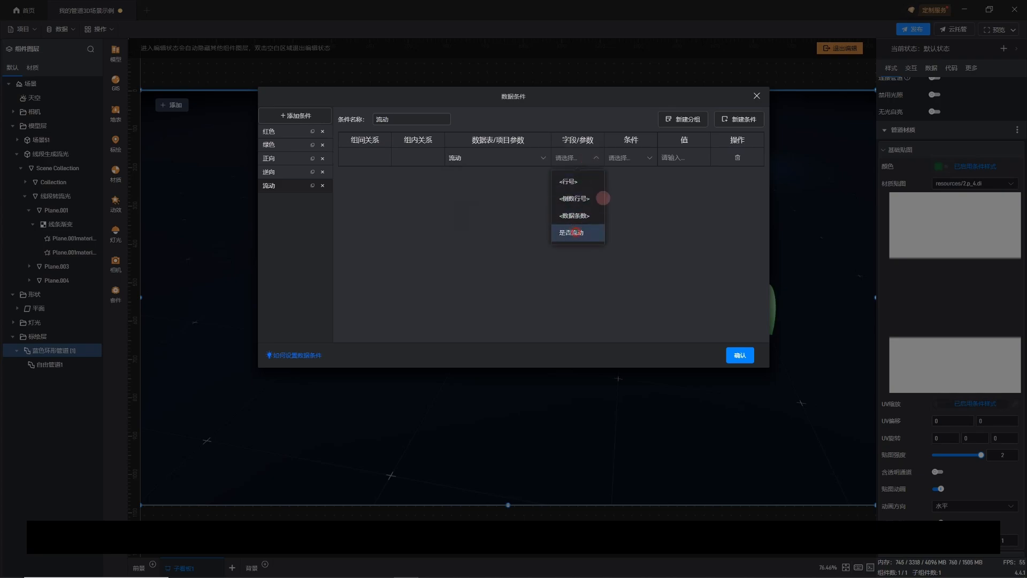
pyautogui.click(573, 232)
# Set the 流动 condition so that 是否流动 equals (等于) the value 流动
pyautogui.click(635, 158)
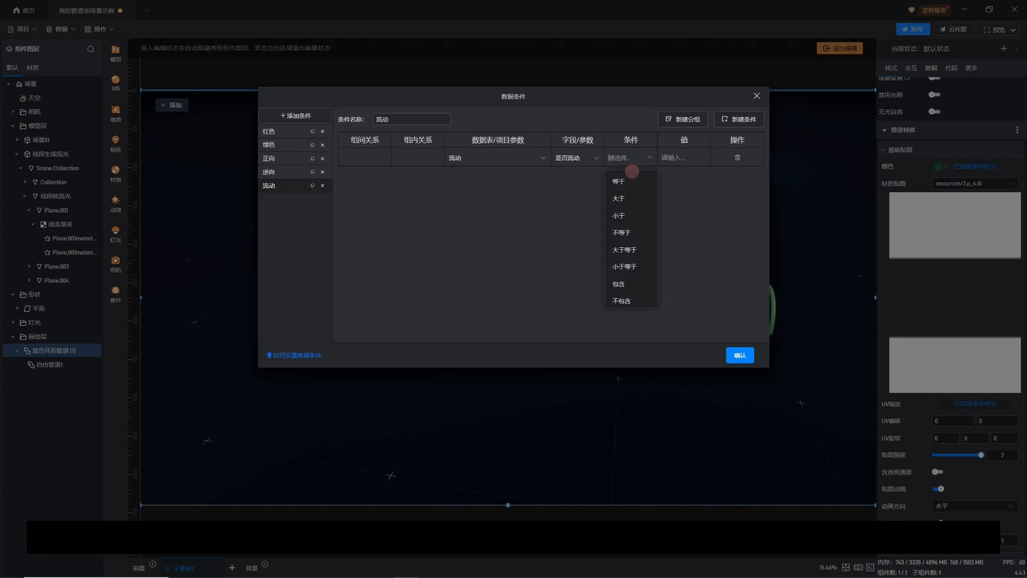
pyautogui.click(629, 182)
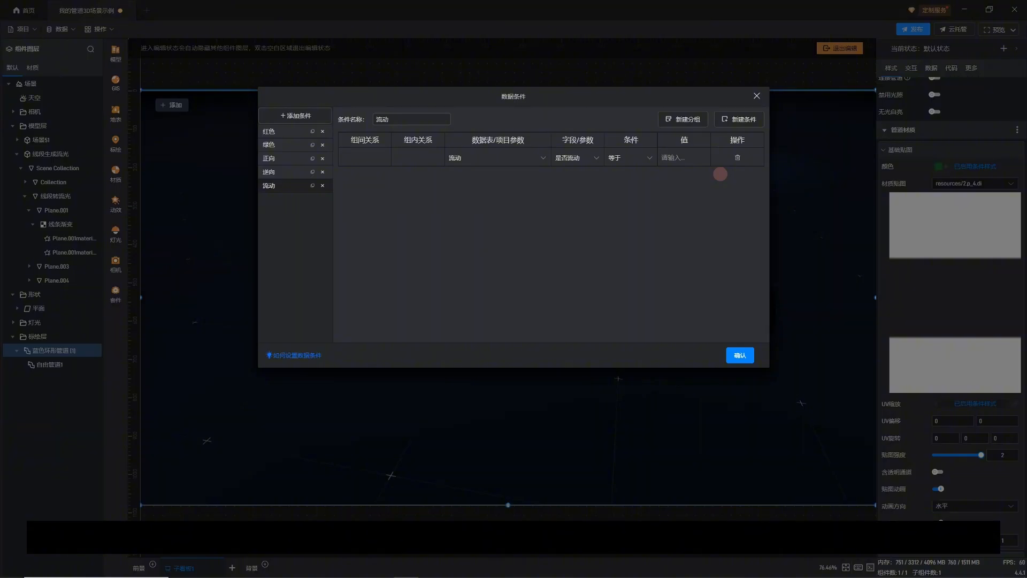
pyautogui.write('li')
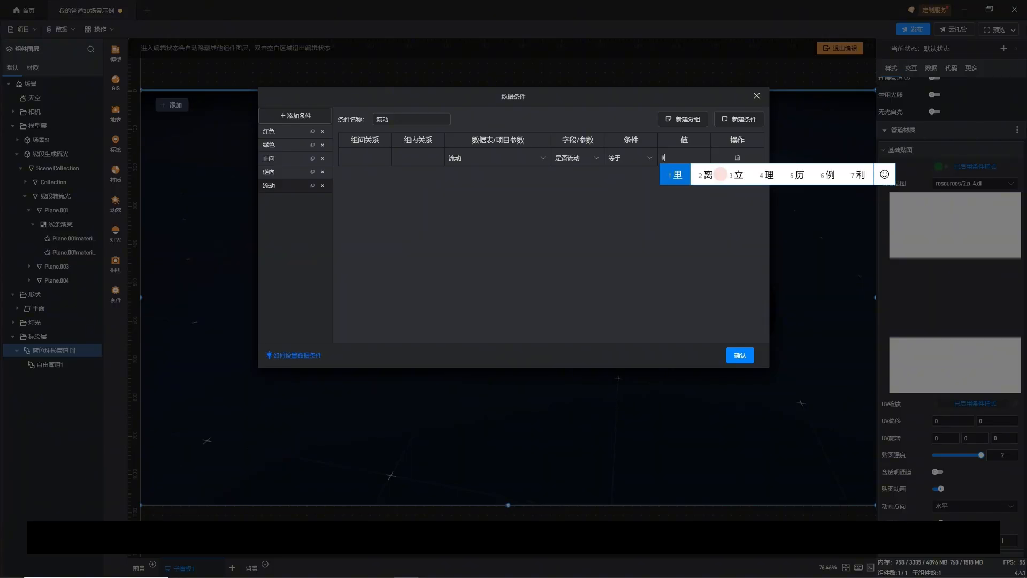
pyautogui.write('ud')
pyautogui.press('space')
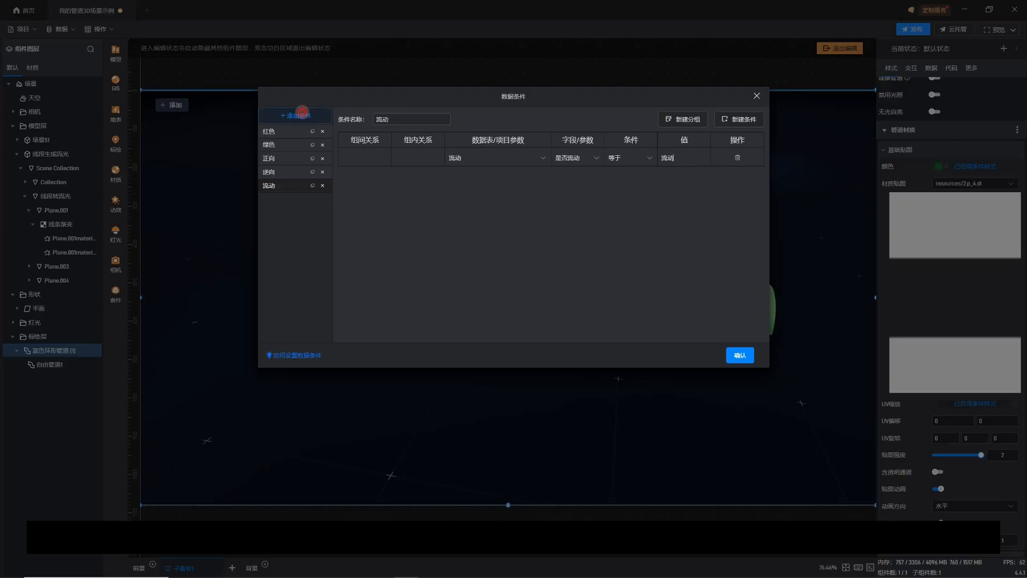
# Add another data condition and name it 不流动
pyautogui.click(299, 115)
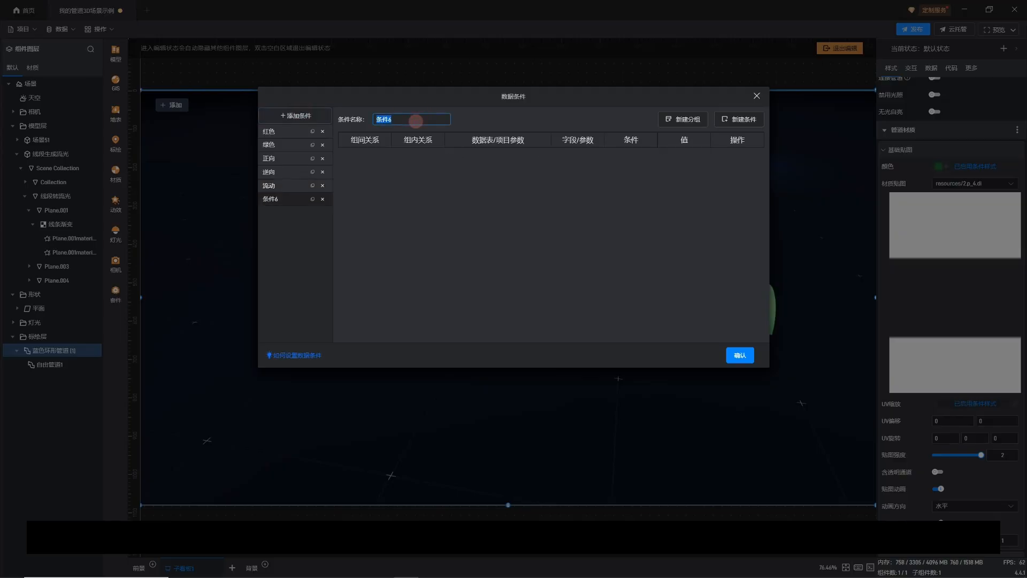
pyautogui.write('bu')
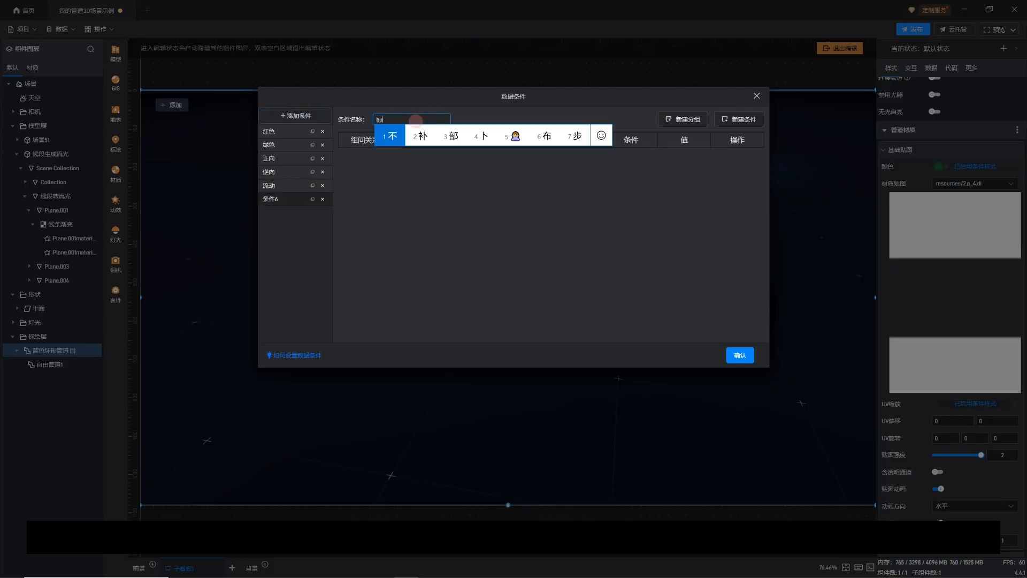
pyautogui.write('liud')
pyautogui.press('space')
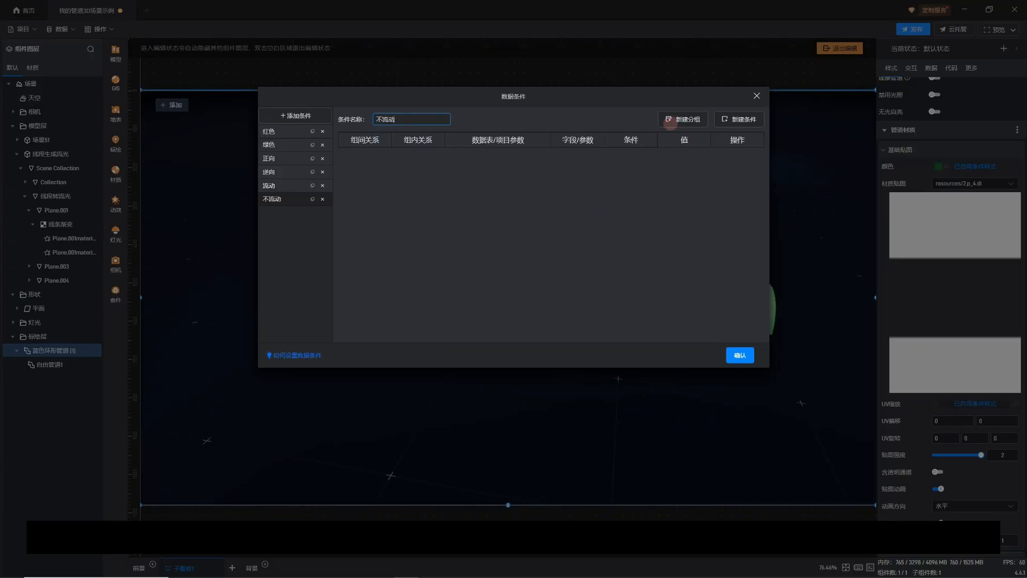
# Create a group in the 不流动 condition using the 流动 table of 管道数据条件 and its 是否流动 field
pyautogui.click(676, 118)
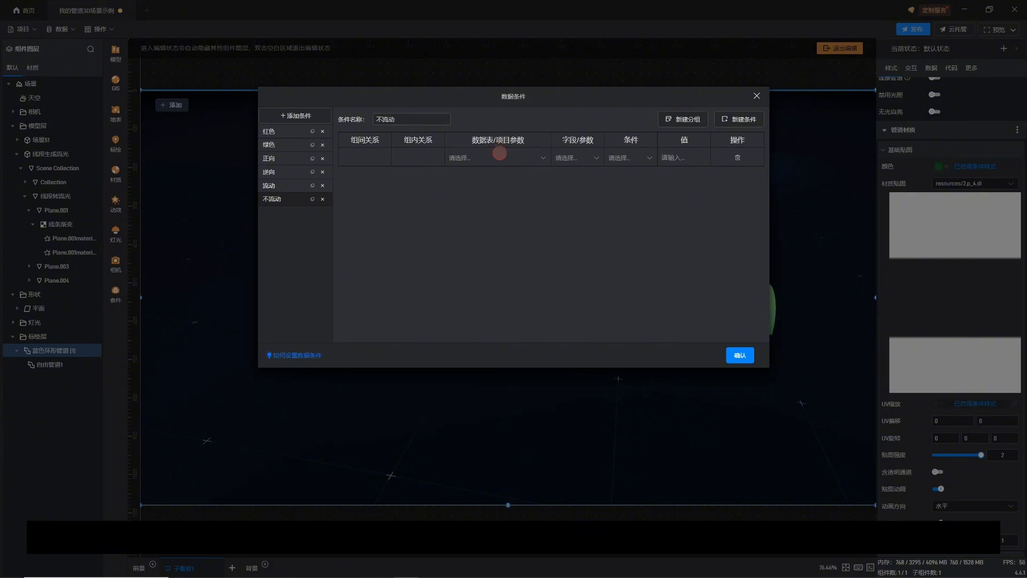
pyautogui.click(499, 156)
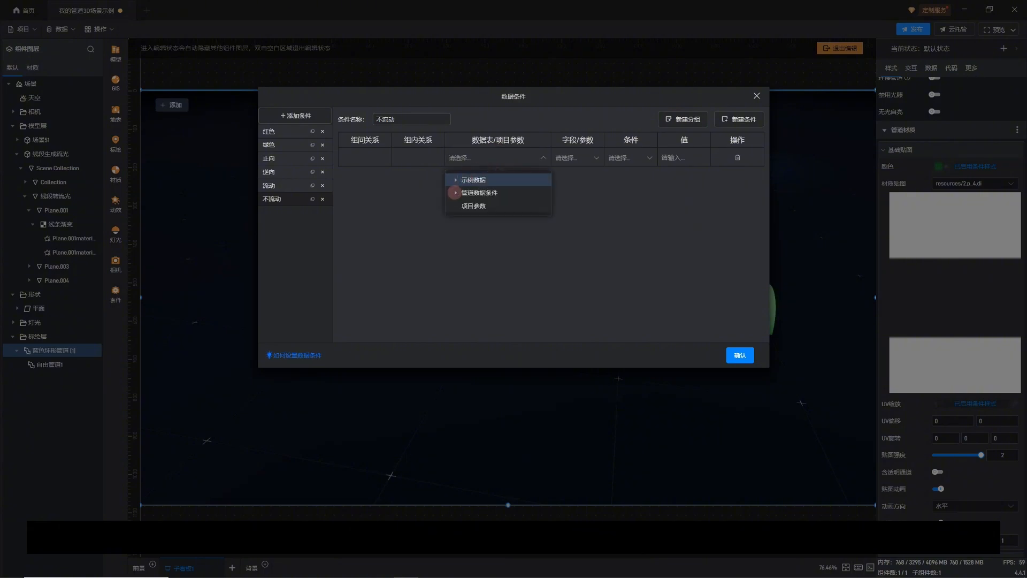
pyautogui.click(455, 193)
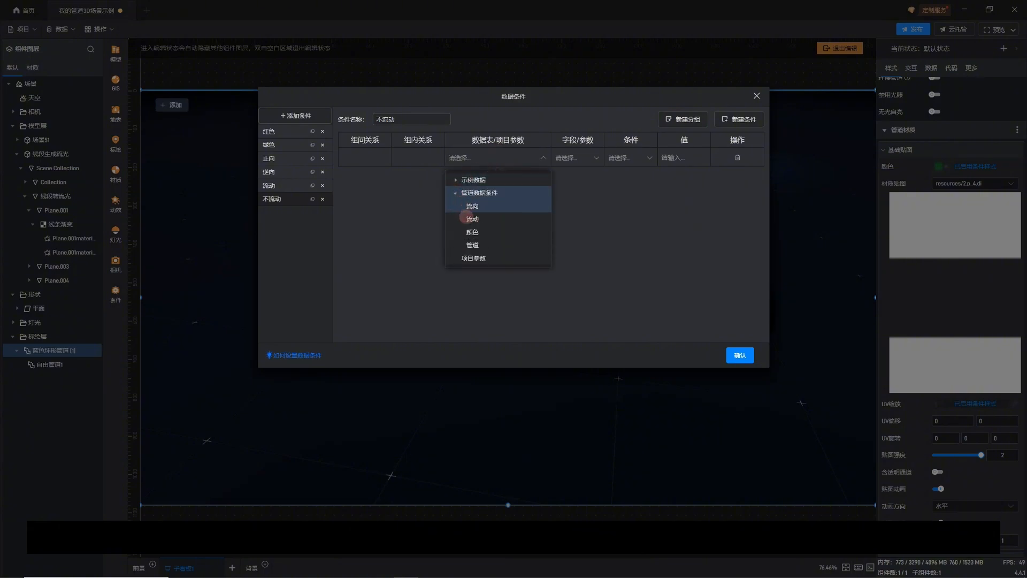
pyautogui.click(468, 218)
pyautogui.click(581, 158)
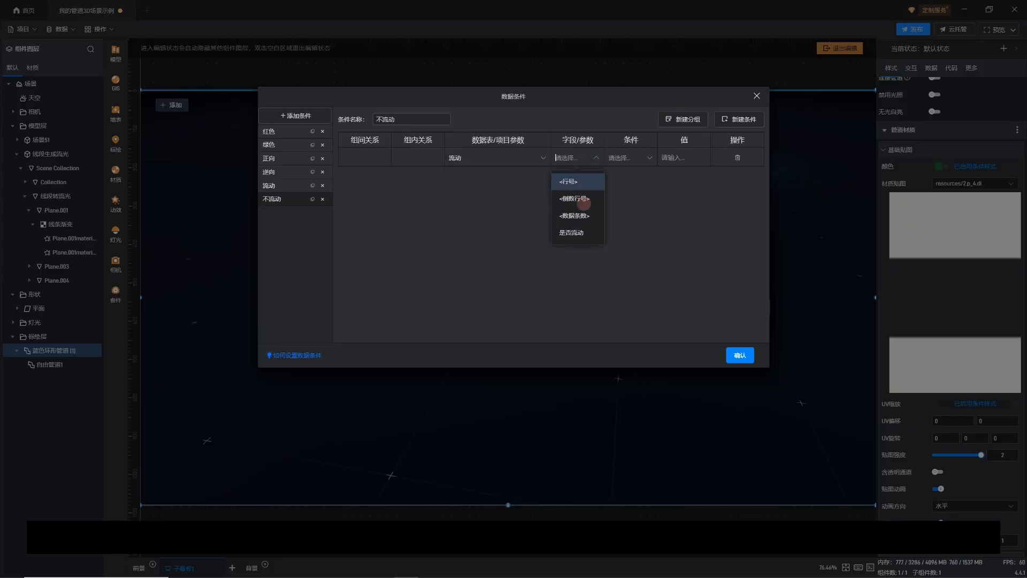
pyautogui.click(572, 232)
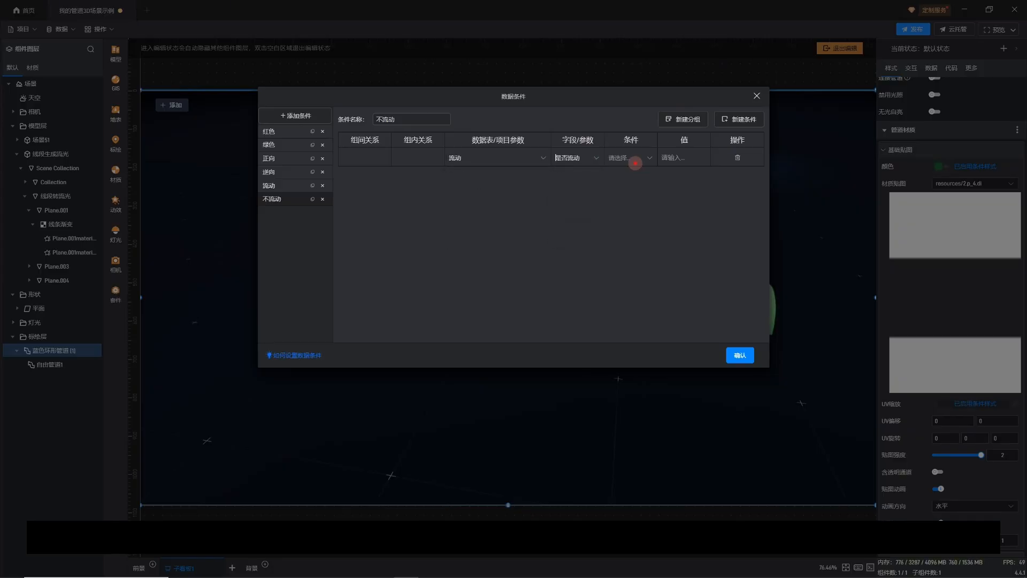
# Set the 不流动 condition's comparison to 等于 with the value 不流动 and save the data conditions
pyautogui.click(634, 161)
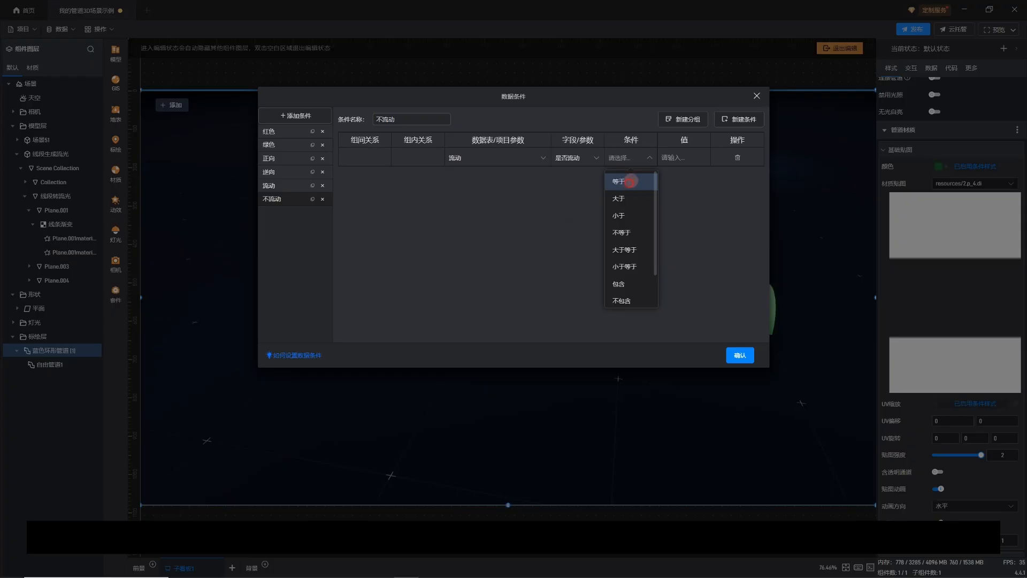
pyautogui.click(630, 182)
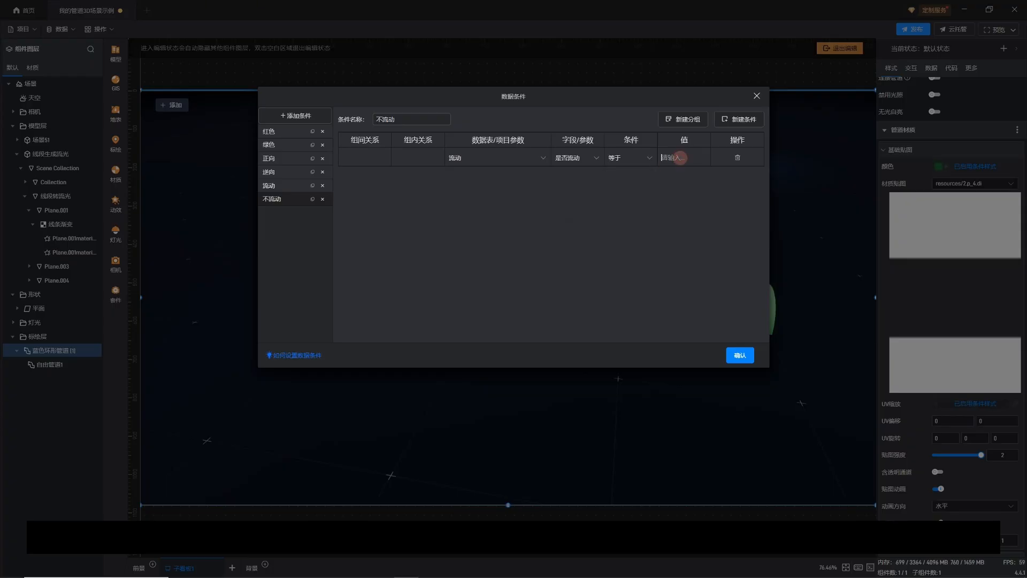
pyautogui.write('buliud')
pyautogui.click(738, 354)
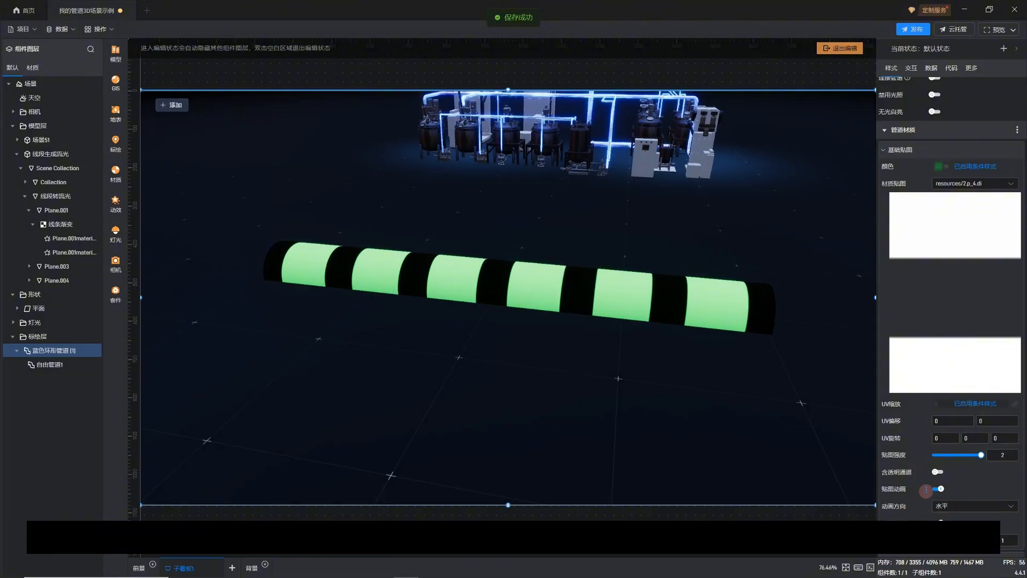
# Open the condition styles for the pipe material's 贴图动画 setting and add two condition styles
pyautogui.click(925, 489)
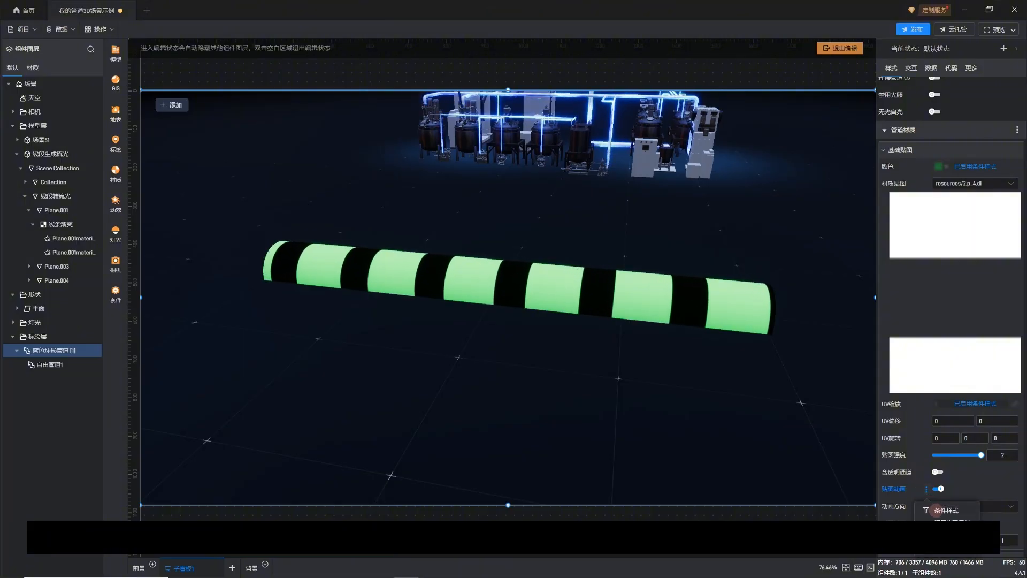
pyautogui.click(937, 509)
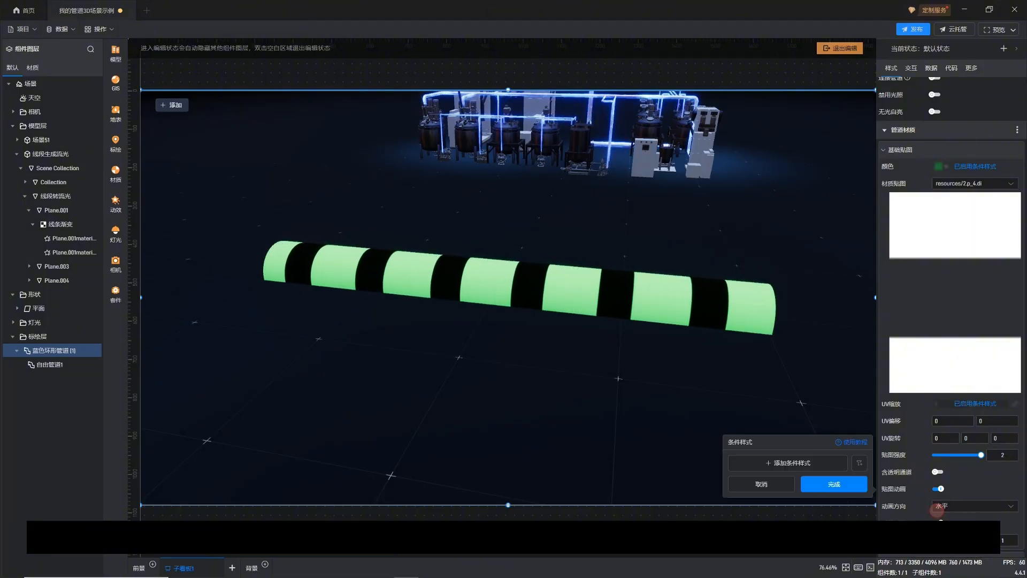
pyautogui.click(821, 462)
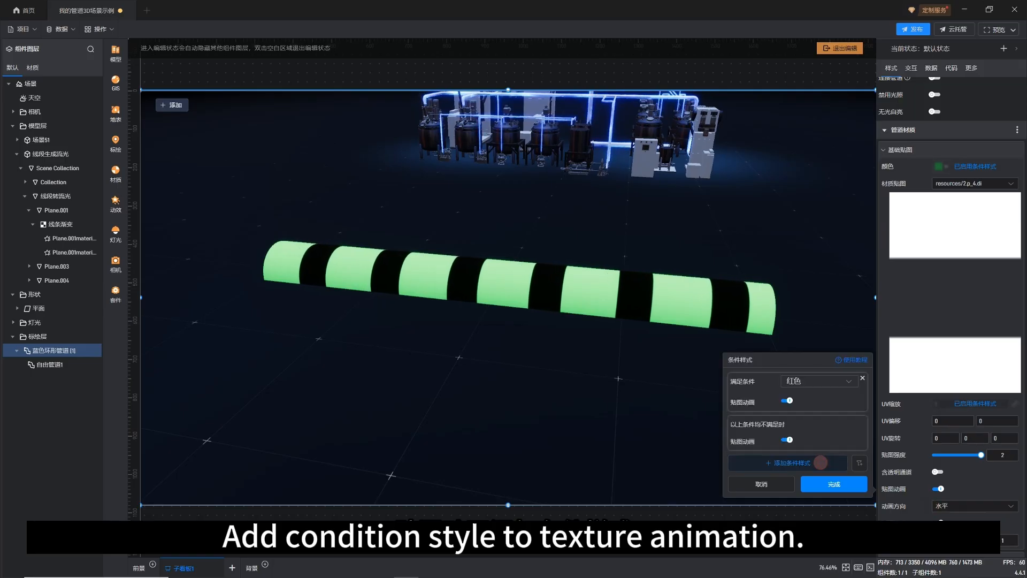
pyautogui.click(821, 462)
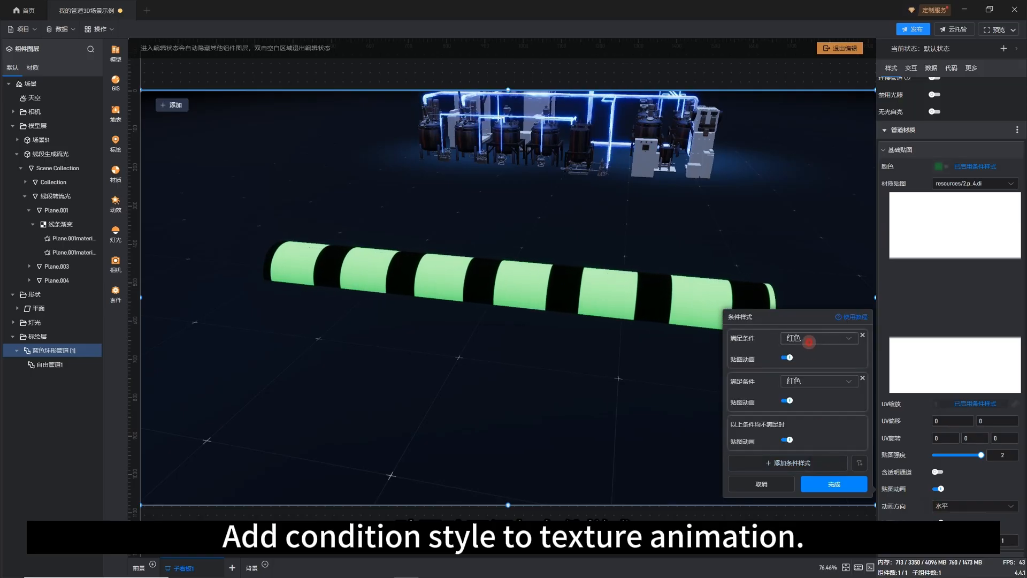
# Assign 流动 and 不流动 to the two condition styles, turn 贴图动画 off for 不流动, and save the styles
pyautogui.click(808, 338)
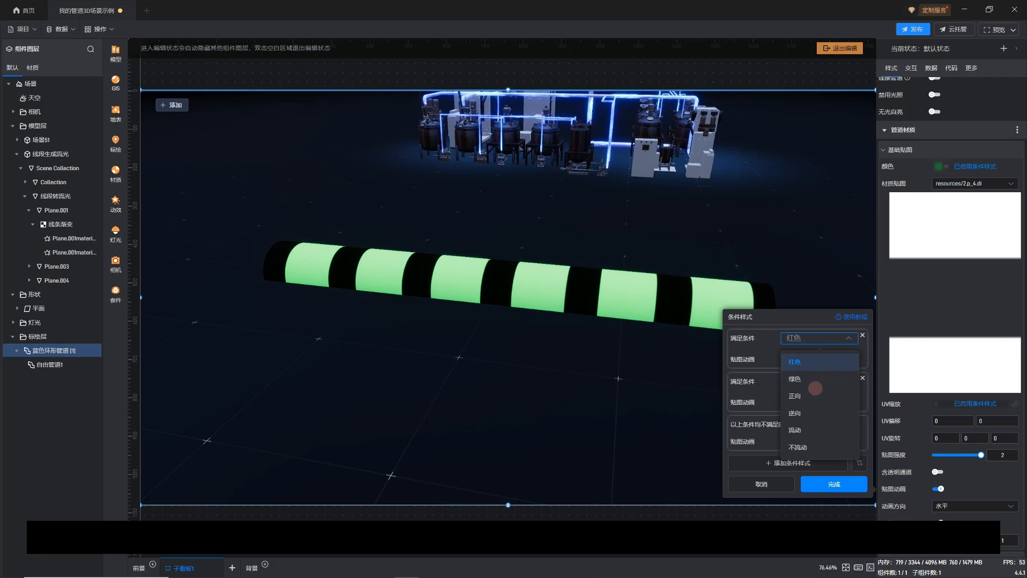
pyautogui.click(808, 431)
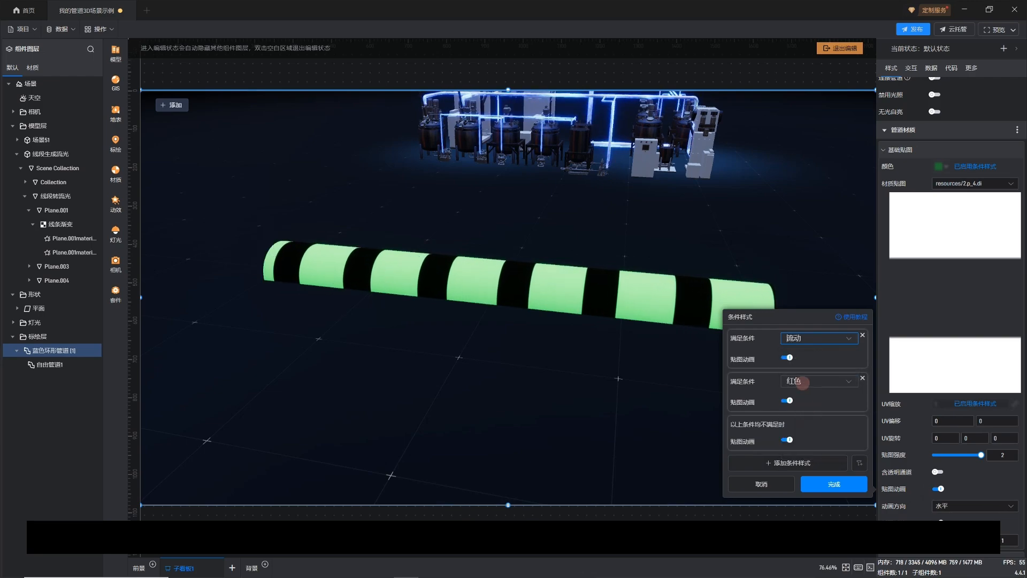
pyautogui.click(803, 381)
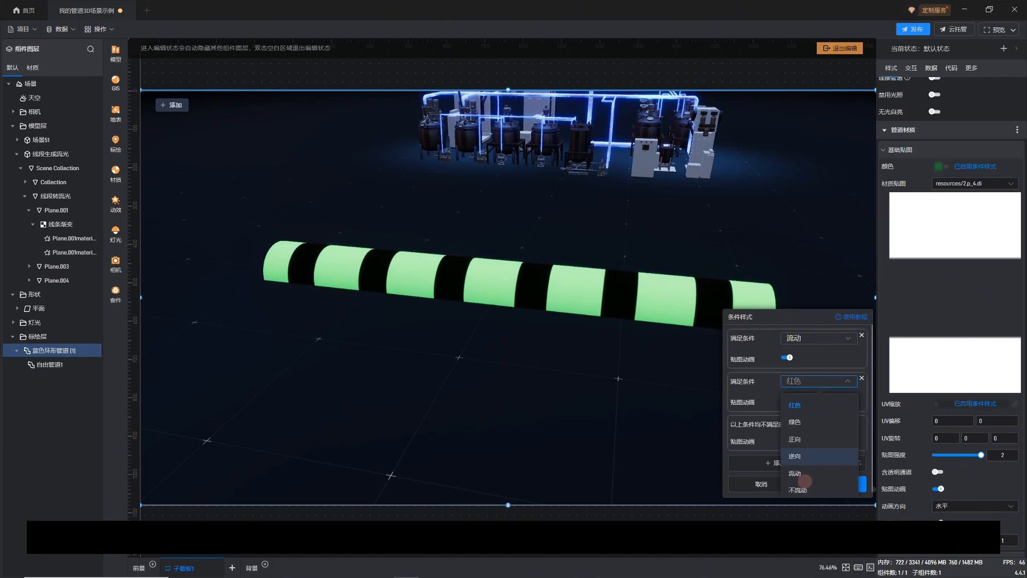
pyautogui.click(801, 490)
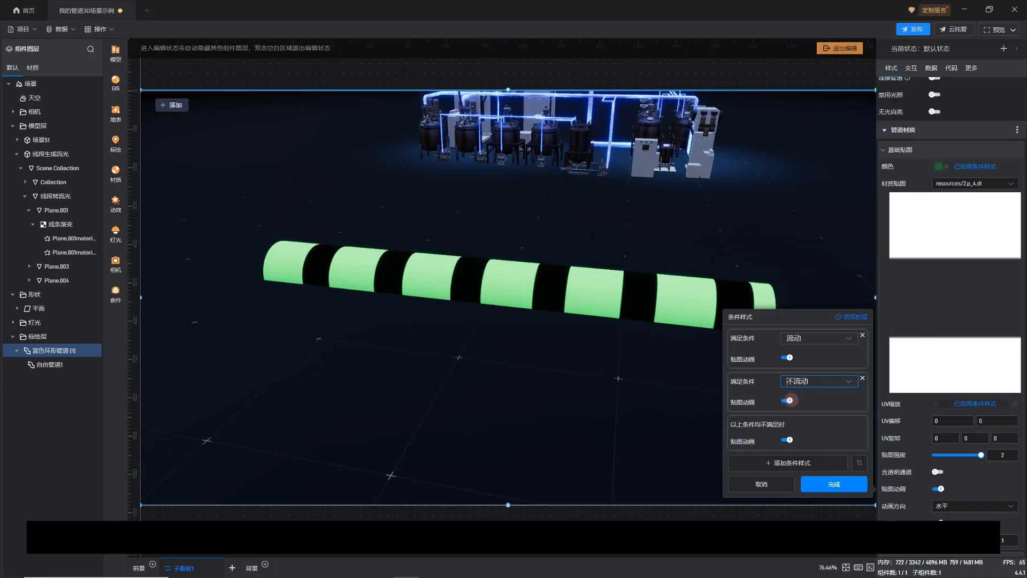
pyautogui.click(789, 401)
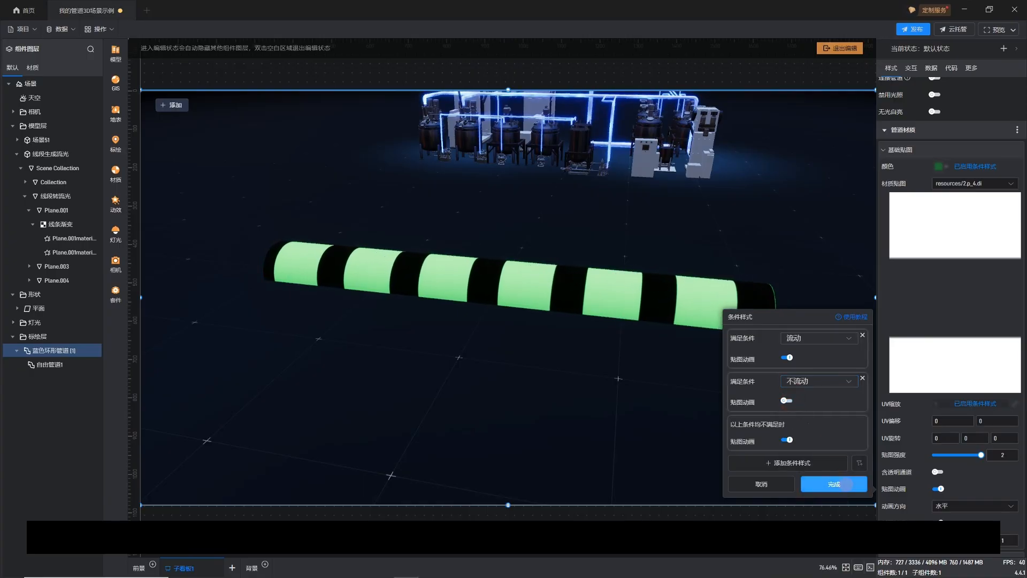
pyautogui.click(846, 484)
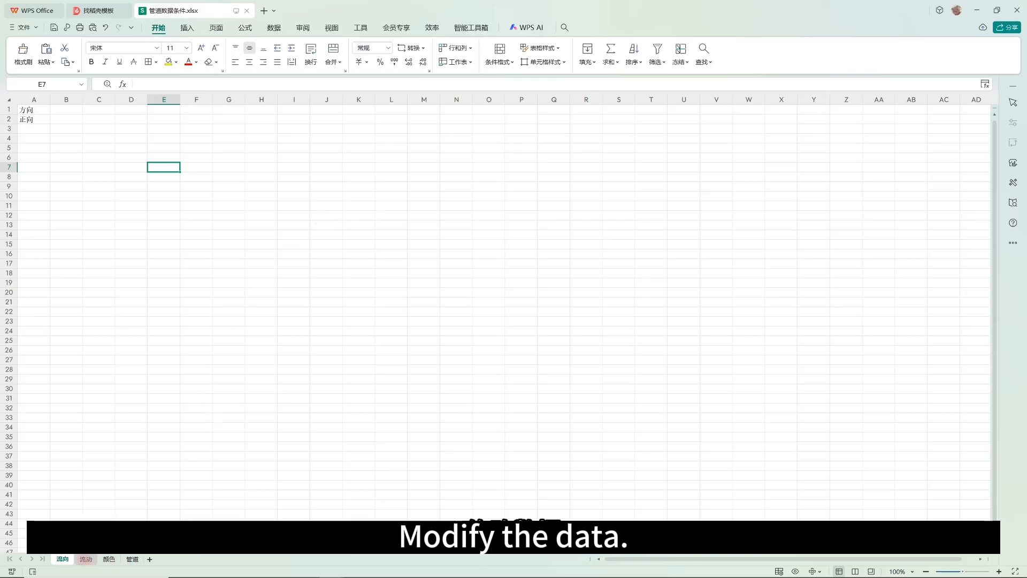
# Set 是否流动 in cell A2 of the 流动 sheet in 管道数据条件.xlsx to 不流动 and refresh the data in the 3D scene project
pyautogui.click(85, 559)
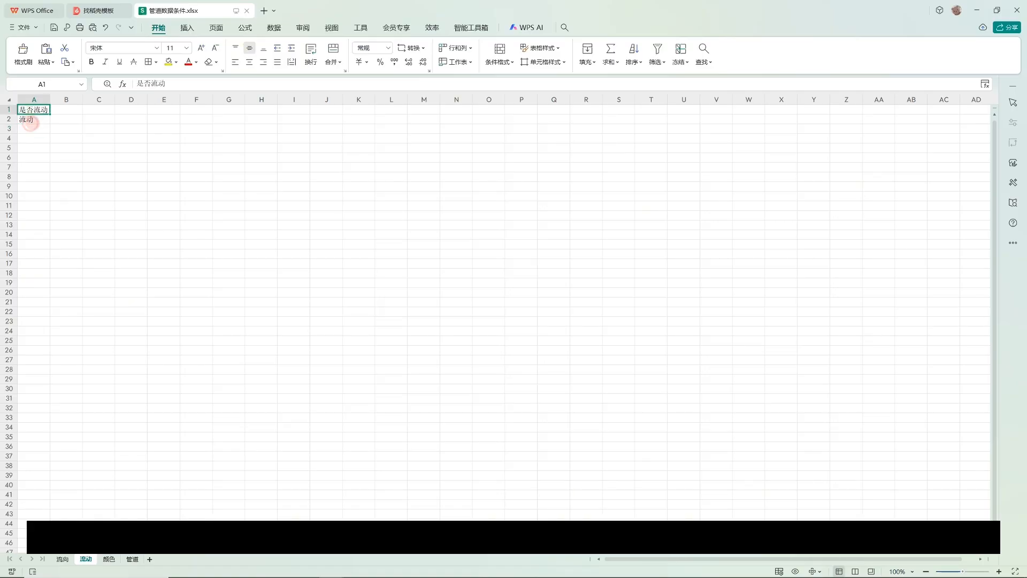
pyautogui.doubleClick(32, 120)
pyautogui.moveTo(36, 120); pyautogui.dragTo(19, 119)
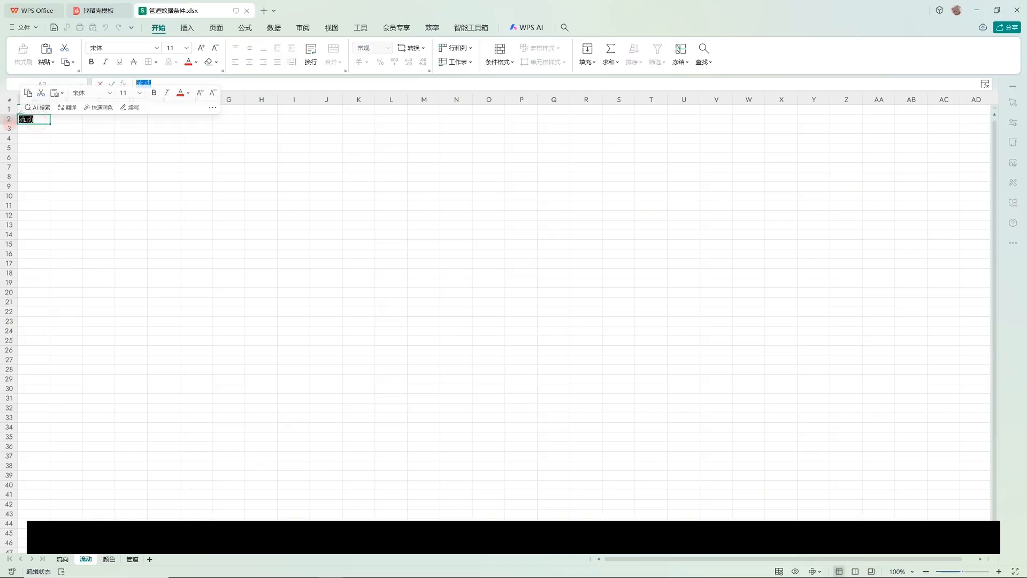
pyautogui.write('bu')
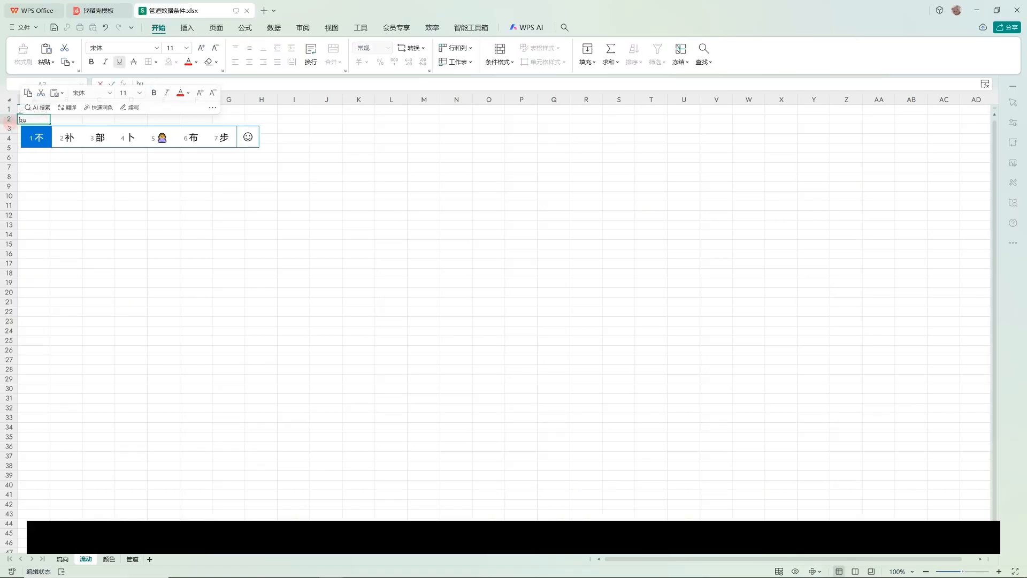
pyautogui.write('liu')
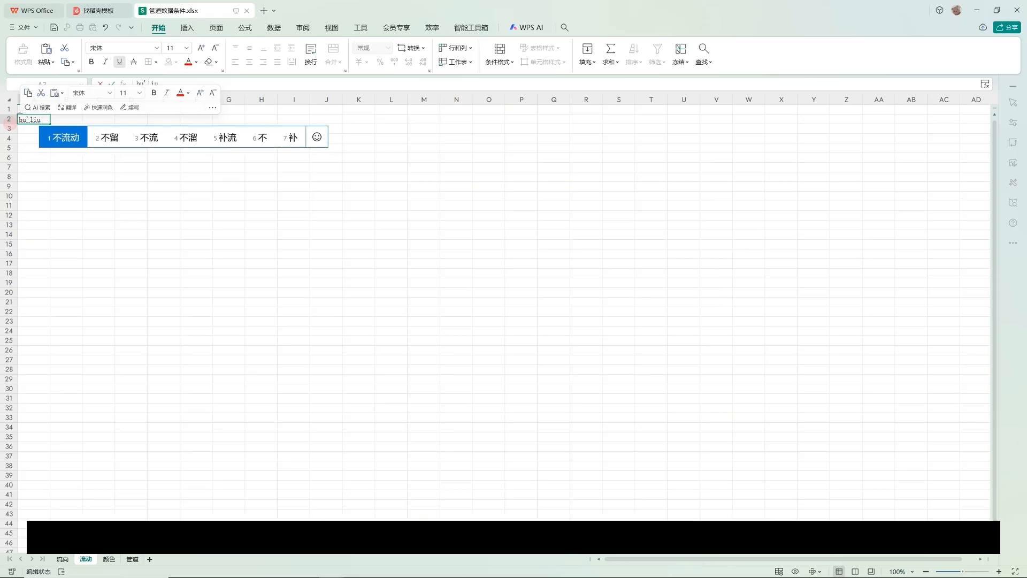
pyautogui.write('d')
pyautogui.press('space')
pyautogui.click(179, 193)
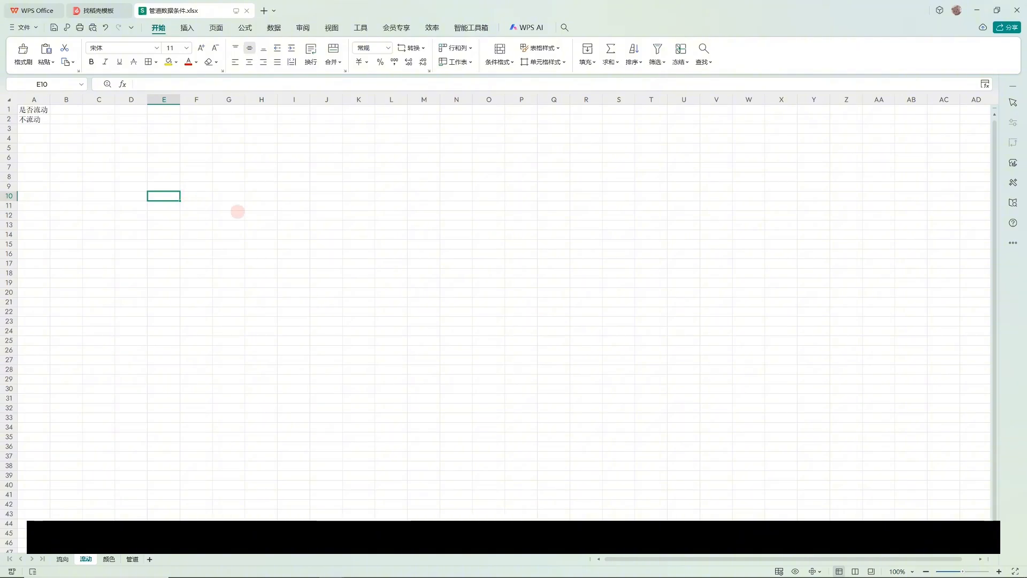
pyautogui.hotkey('alt', 'Tab')
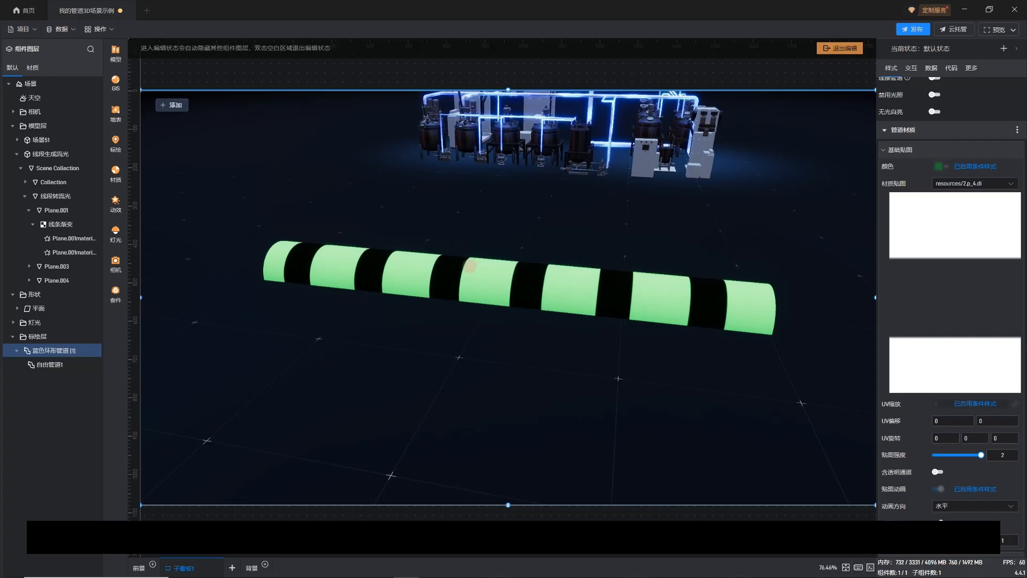
pyautogui.press('F5')
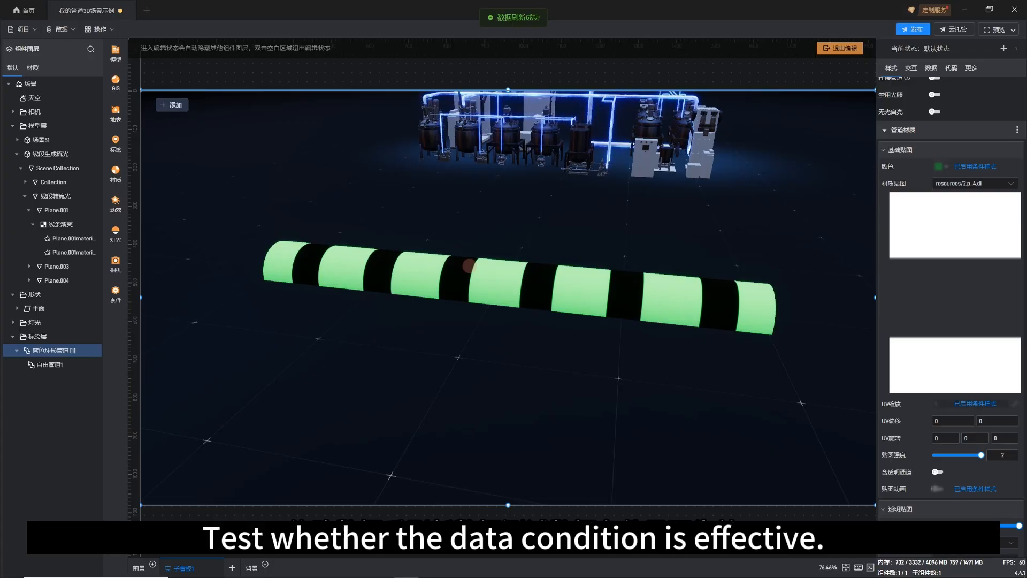
# Switch to the workbook in WPS Office, set cell A2 of the 流动 sheet to 流动, and return to the 3D scene project with refreshed data
pyautogui.hotkey('alt', 'Tab')
pyautogui.doubleClick(27, 119)
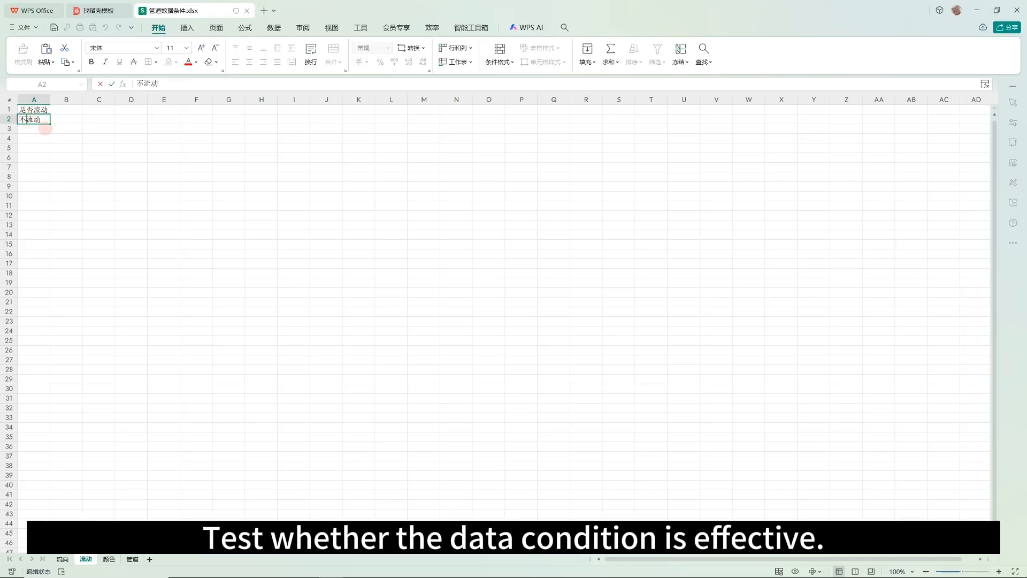
pyautogui.press('BackSpace')
pyautogui.click(202, 162)
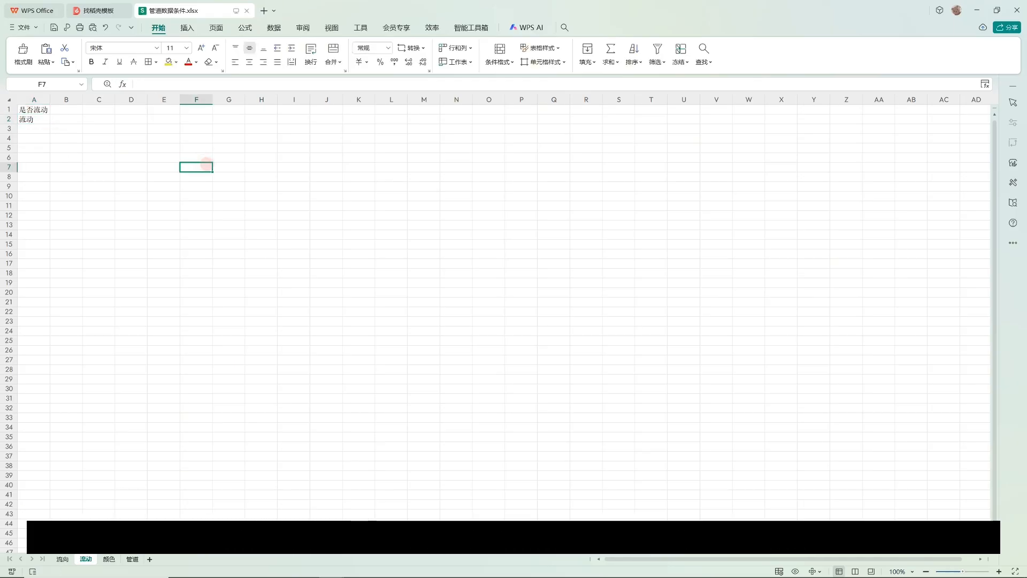
pyautogui.hotkey('alt', 'Tab')
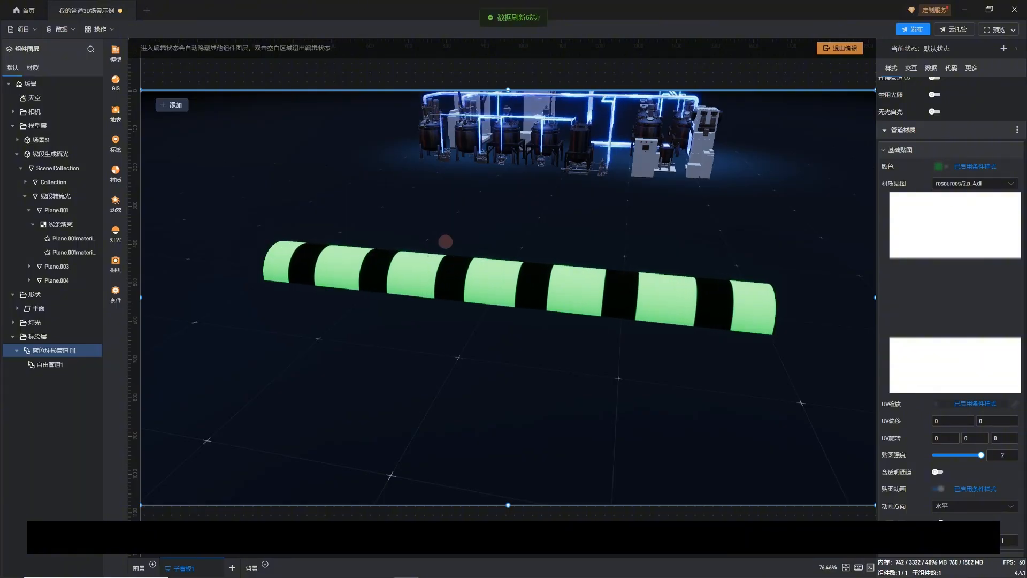
# Select the white segmented pipe Plane.001 between the two blue pipes and open its 线条渐变 material
pyautogui.scroll(-3, 449, 240)
pyautogui.moveTo(454, 239); pyautogui.dragTo(479, 243)
pyautogui.scroll(-2, 543, 242)
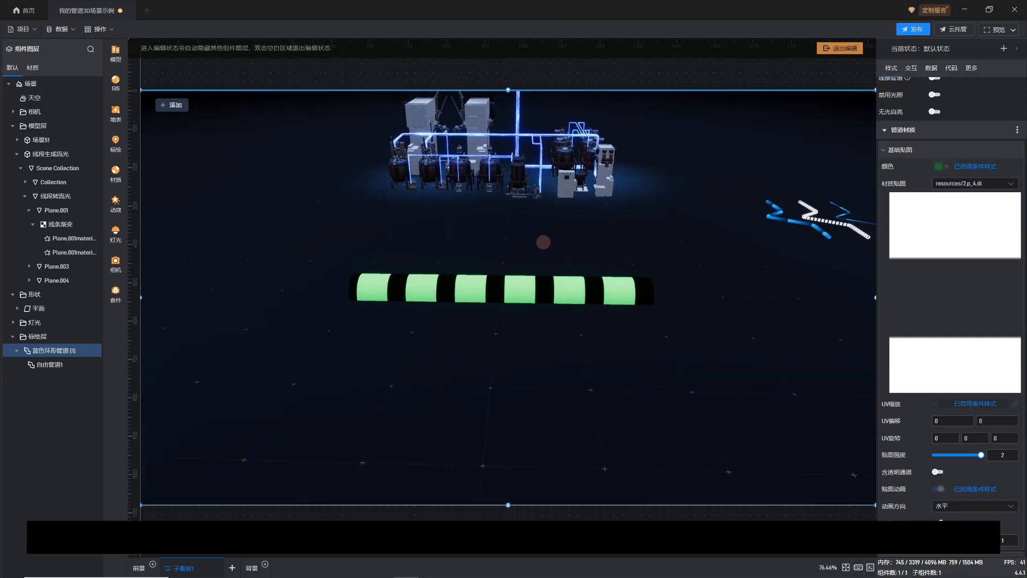
pyautogui.moveTo(532, 243); pyautogui.dragTo(321, 323)
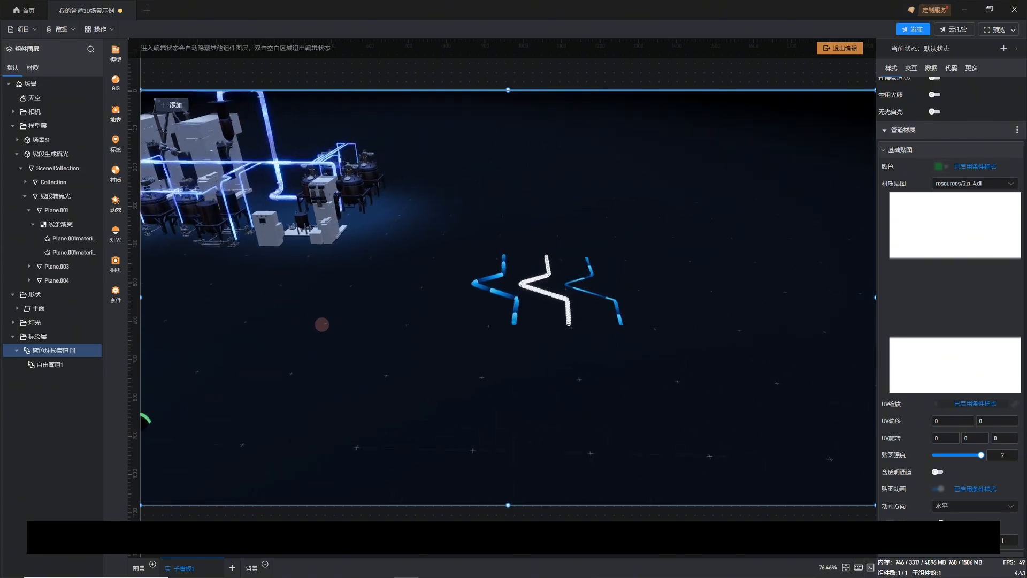
pyautogui.scroll(2, 476, 299)
pyautogui.scroll(3, 477, 299)
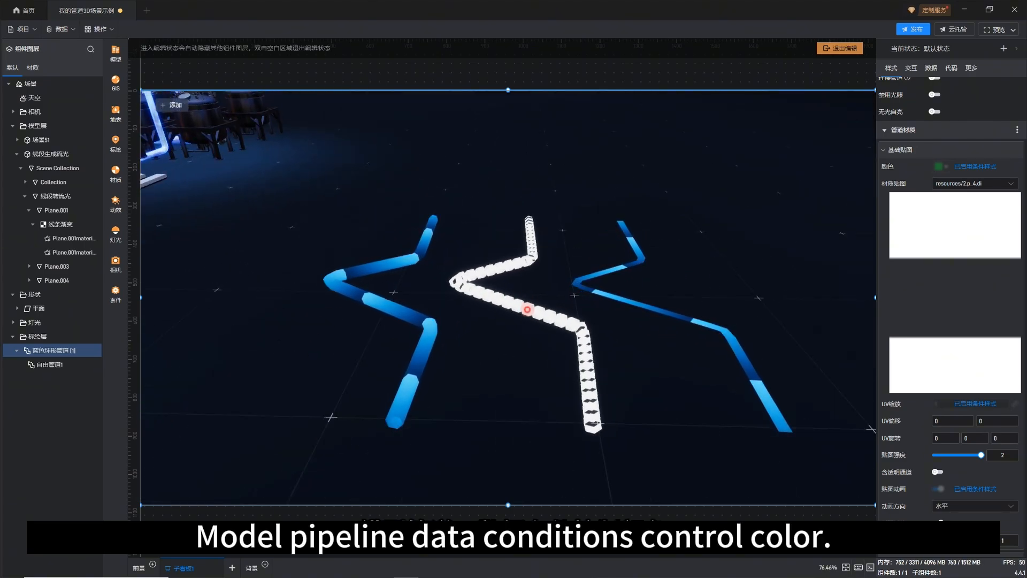
pyautogui.click(528, 309)
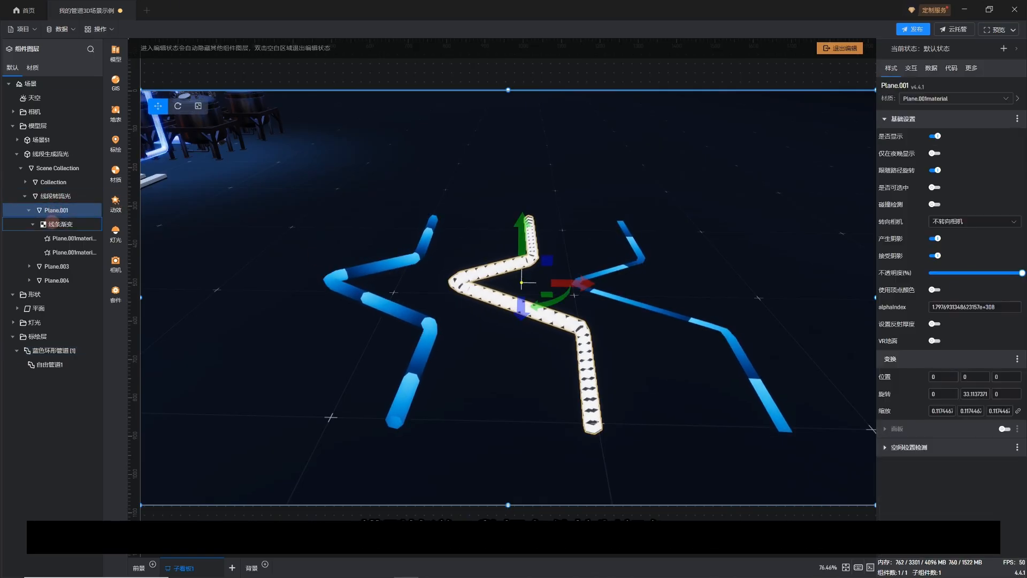
pyautogui.click(53, 223)
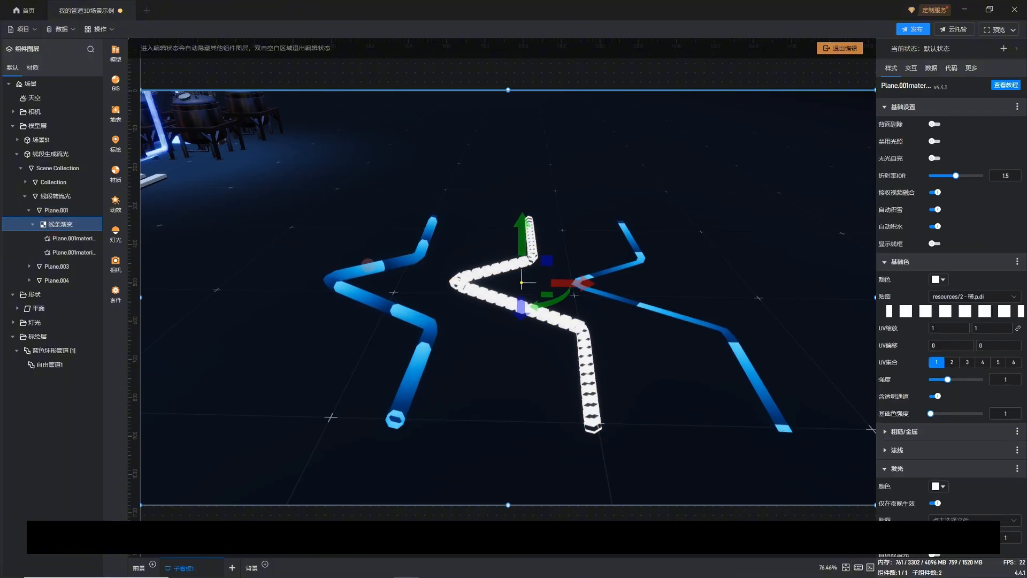
pyautogui.moveTo(438, 303); pyautogui.dragTo(459, 306)
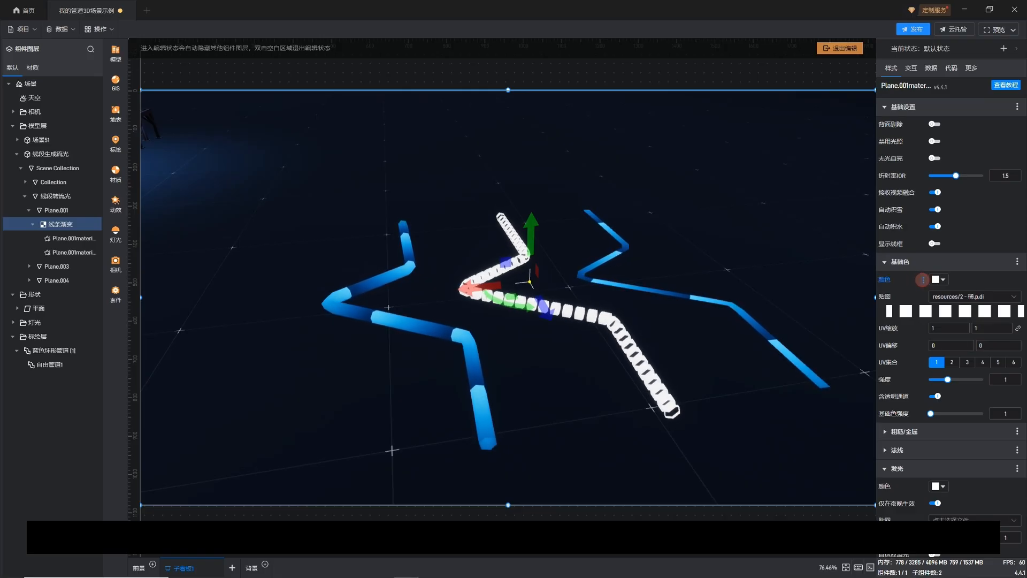
# Add two condition styles to the material's 基础色 colour, using the conditions 红色 and 绿色
pyautogui.click(922, 280)
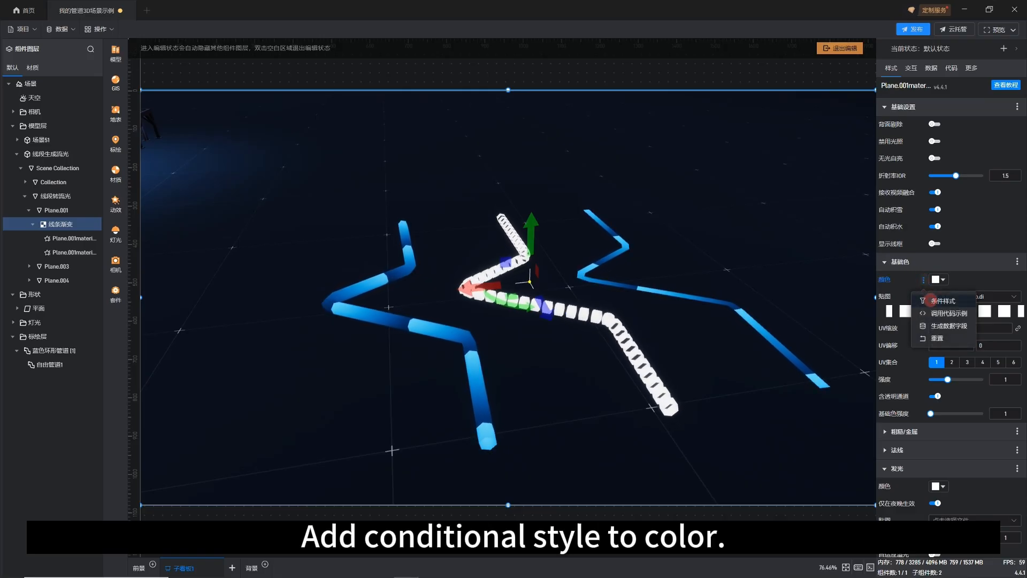
pyautogui.click(931, 300)
pyautogui.click(809, 298)
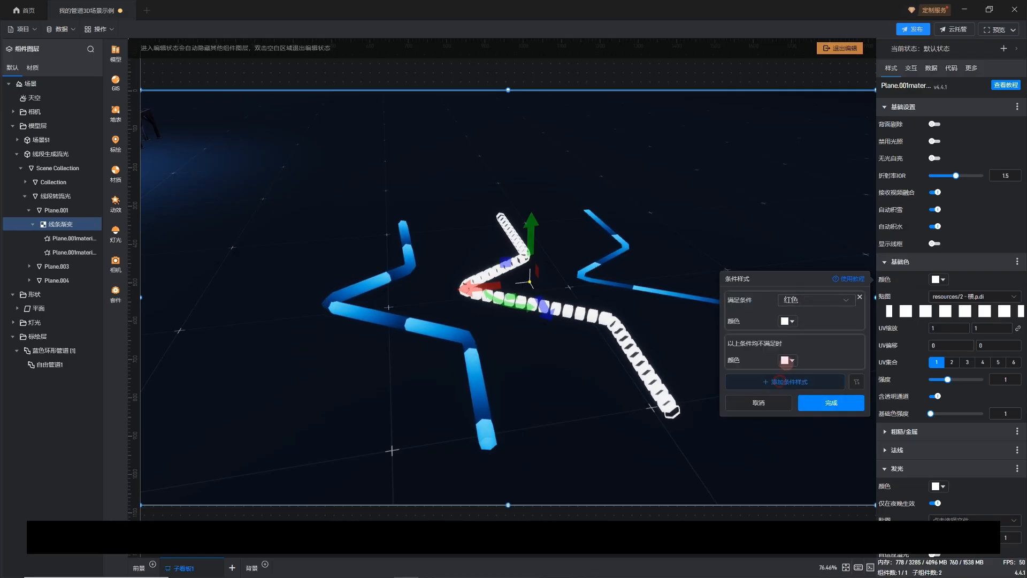
pyautogui.click(778, 381)
pyautogui.click(799, 343)
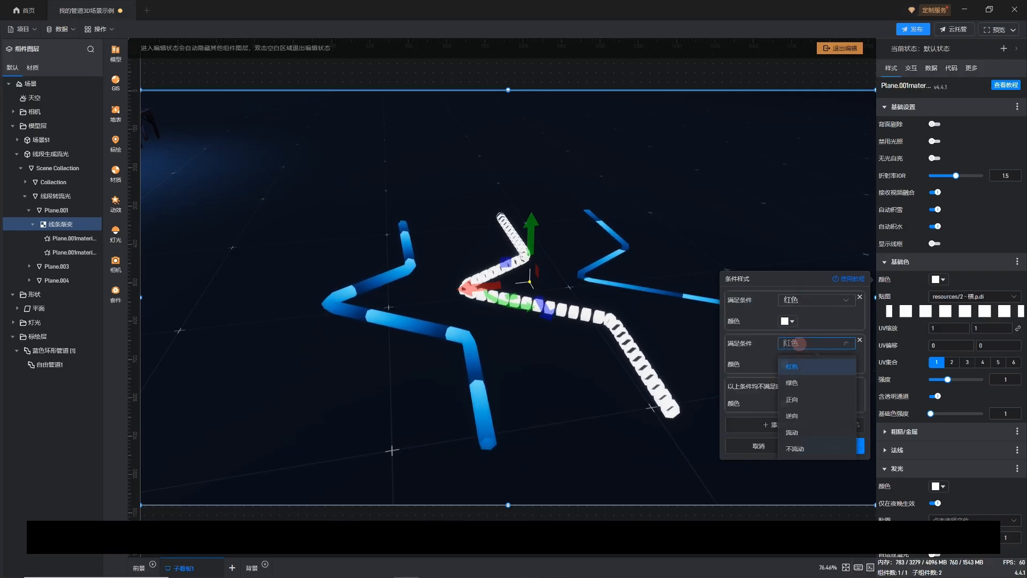
pyautogui.click(795, 383)
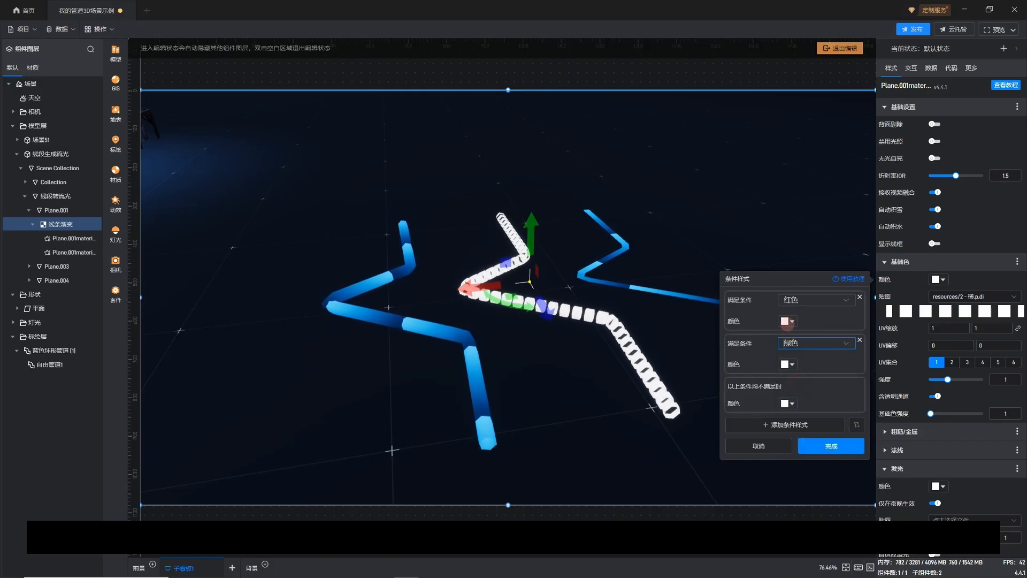
# Set the 红色 condition's colour to #FF0000FF and the 绿色 condition's colour to #05FF00FF, and save the styles
pyautogui.click(784, 321)
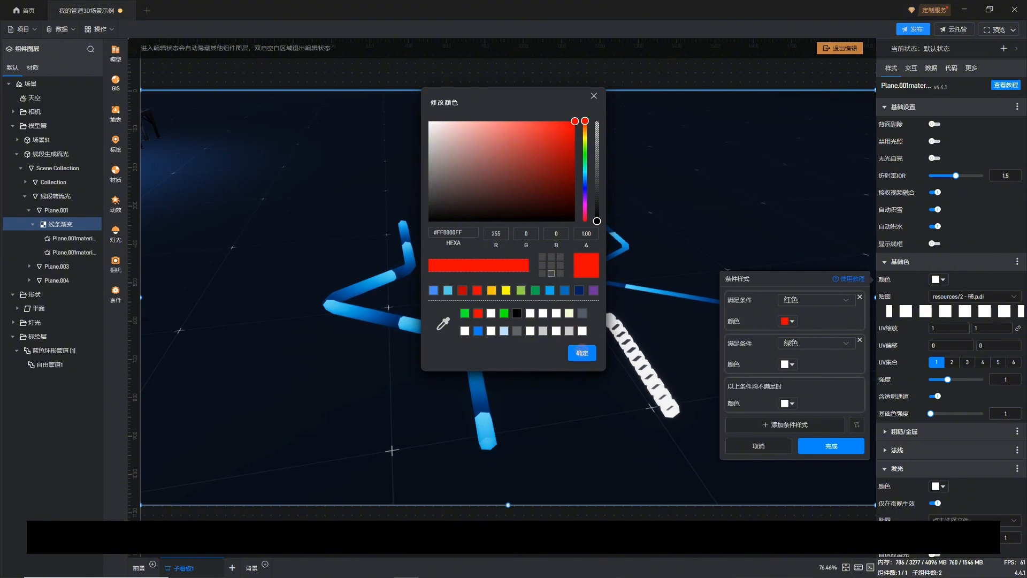
pyautogui.click(582, 353)
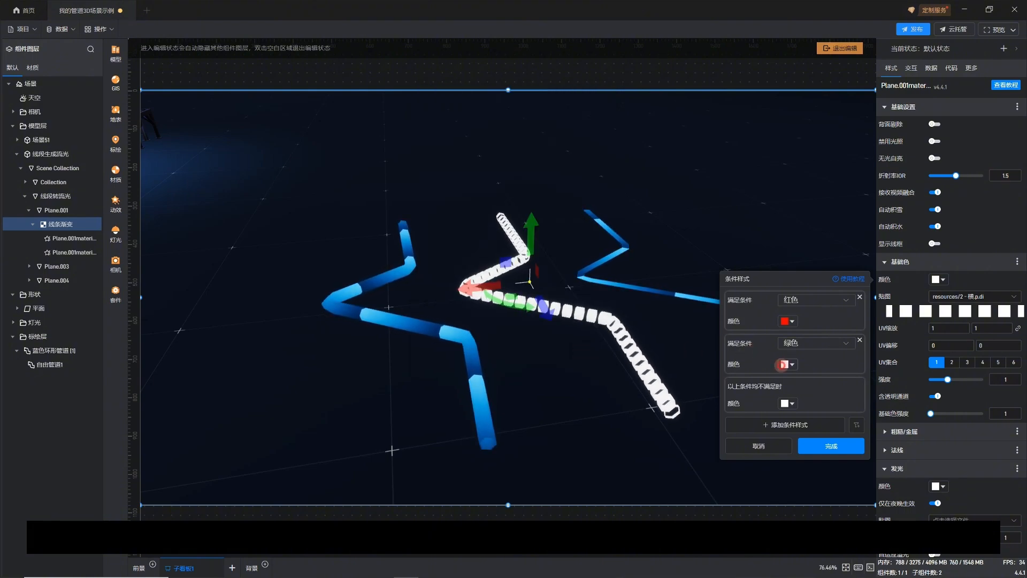
pyautogui.click(786, 364)
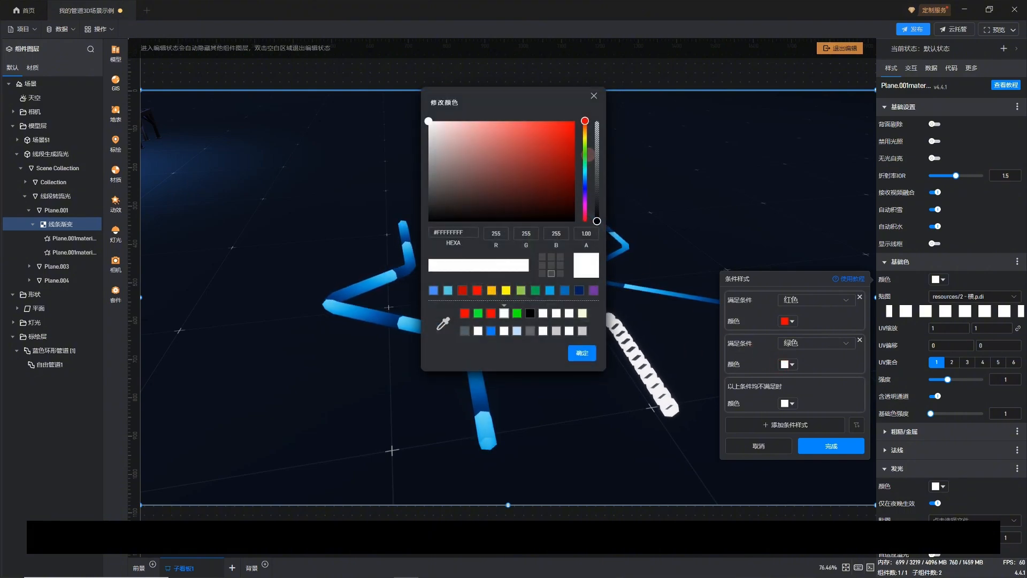
pyautogui.click(584, 155)
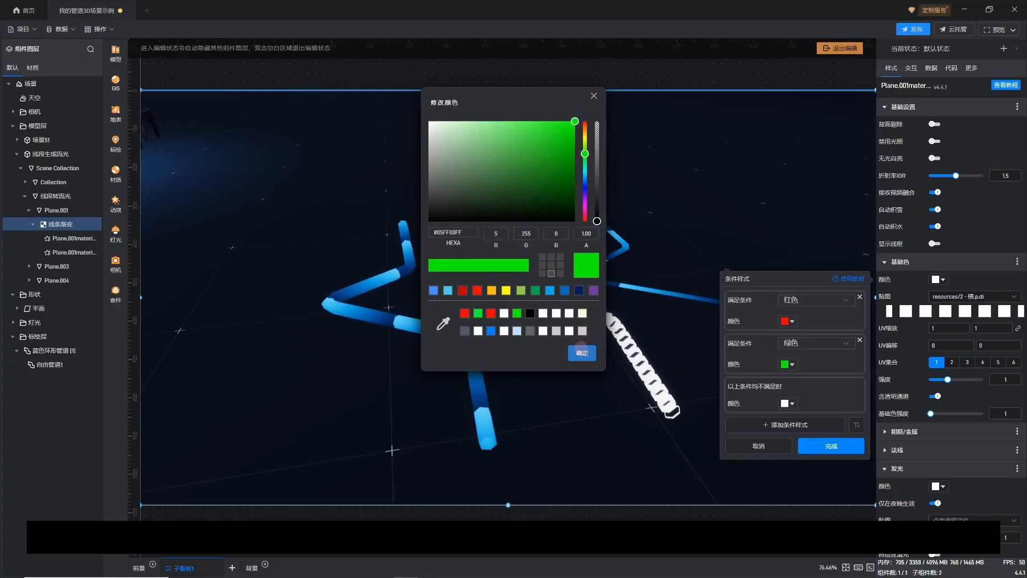
pyautogui.click(581, 352)
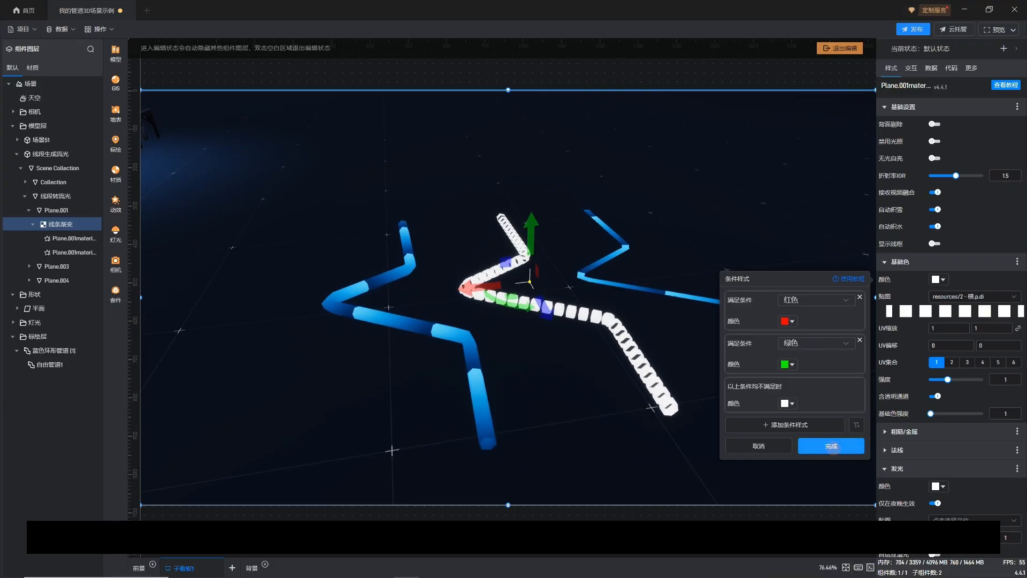
pyautogui.click(831, 446)
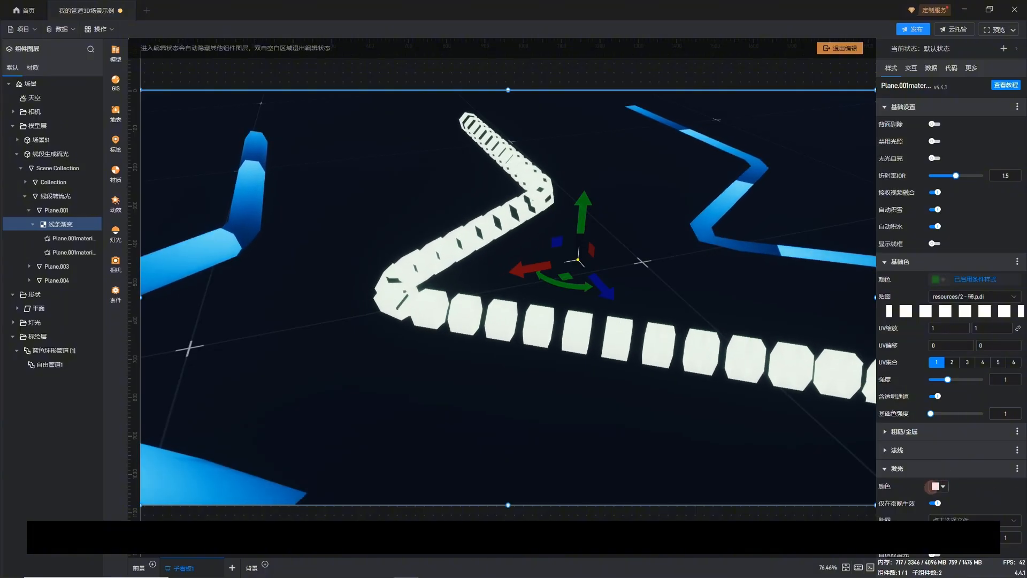
# Set the 发光 colour of the 线条渐变 material to black, #000000FF
pyautogui.click(934, 485)
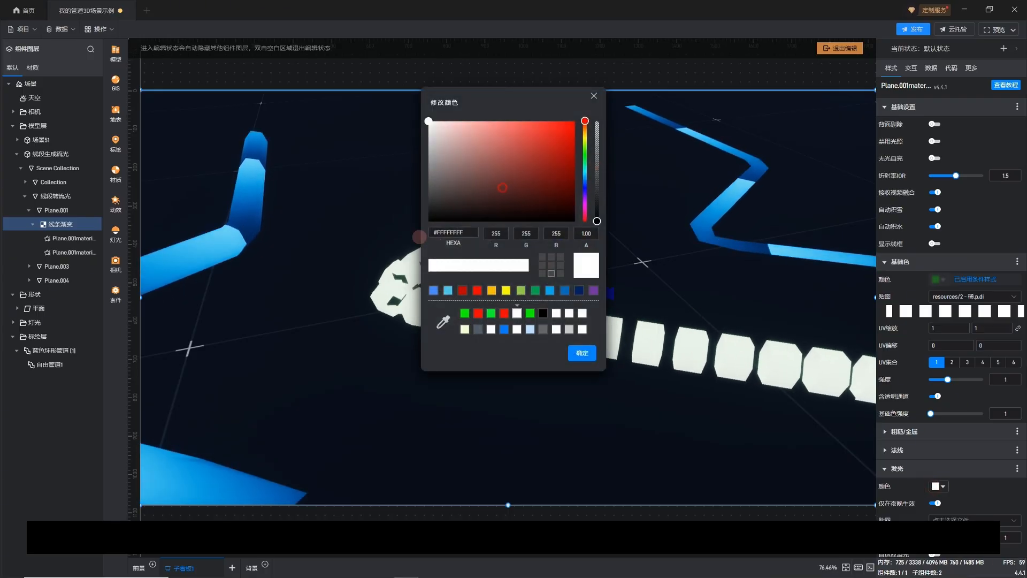
pyautogui.click(542, 313)
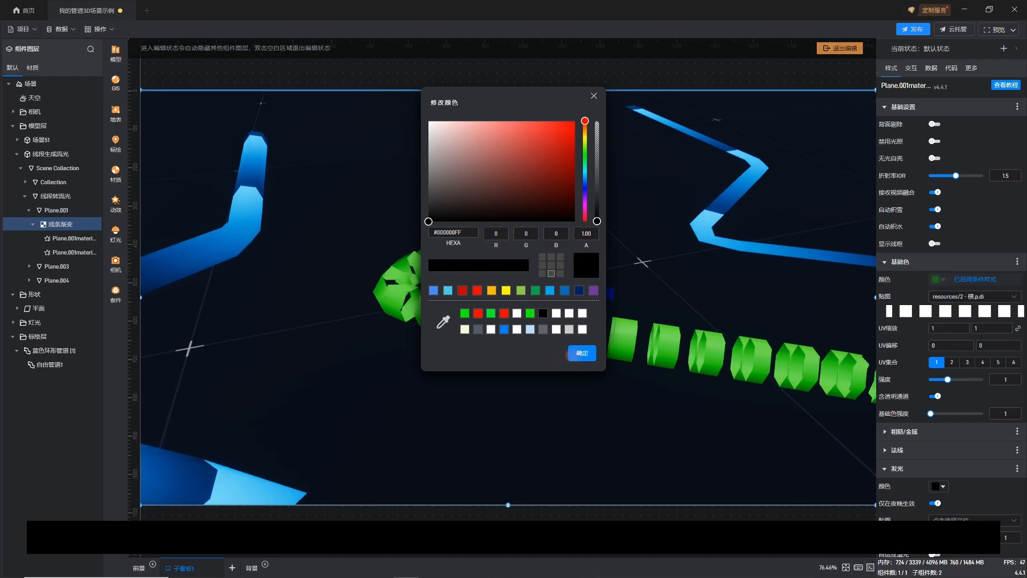
pyautogui.click(575, 353)
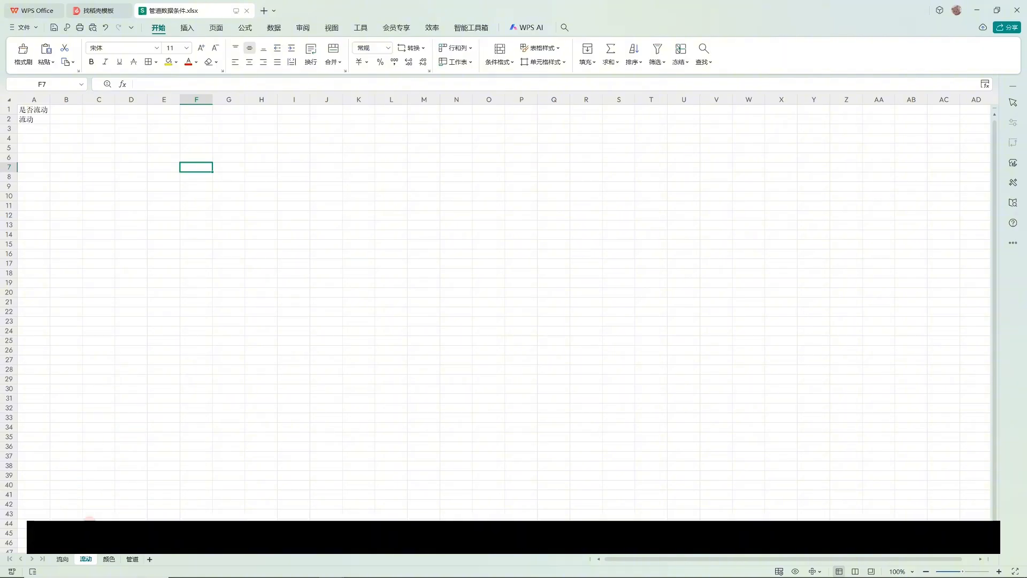
# In 管道数据条件.xlsx in WPS Office, set cell A2 of the 颜色 sheet to 红色 and refresh the data in the 3D scene project
pyautogui.click(108, 559)
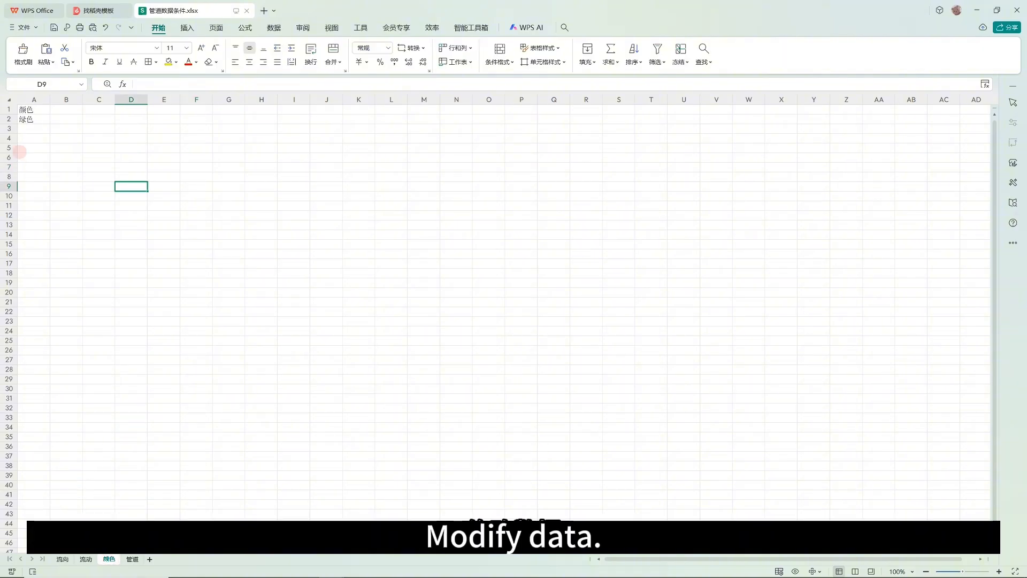
pyautogui.doubleClick(25, 120)
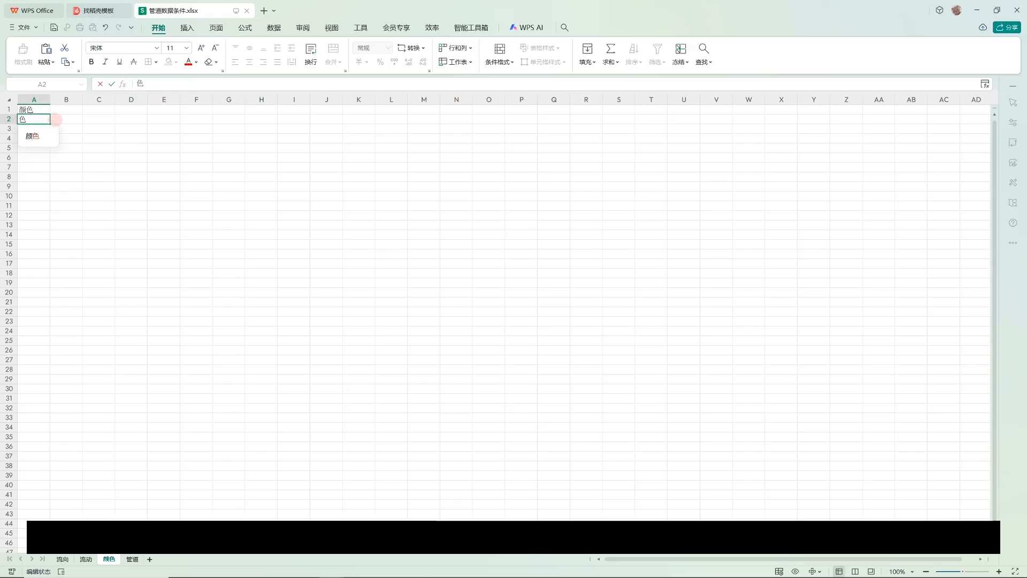
pyautogui.write('hong')
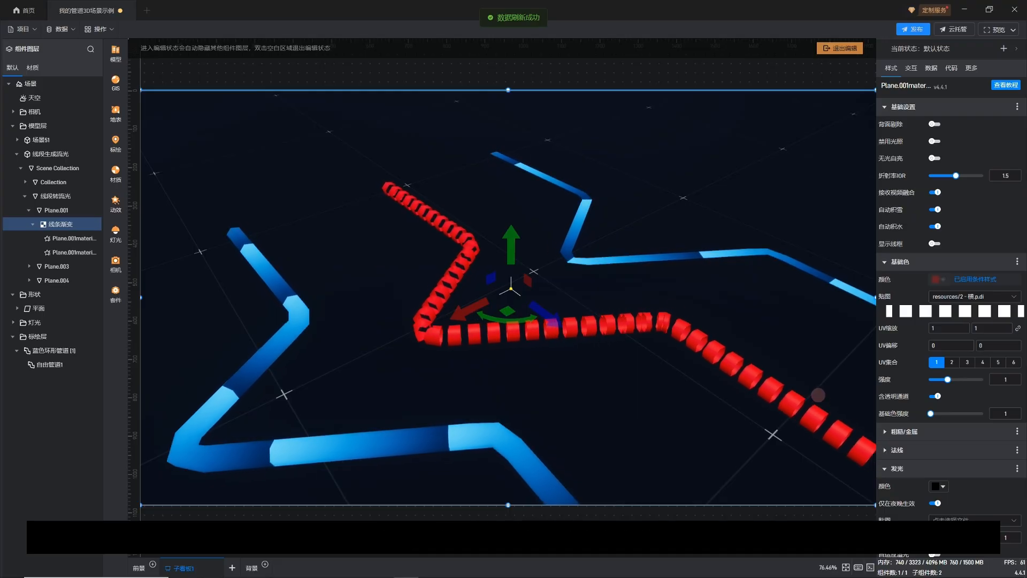
# Open the condition styles for the 线条渐变 material's UV缩放 setting and add a second condition style
pyautogui.scroll(-5, 817, 395)
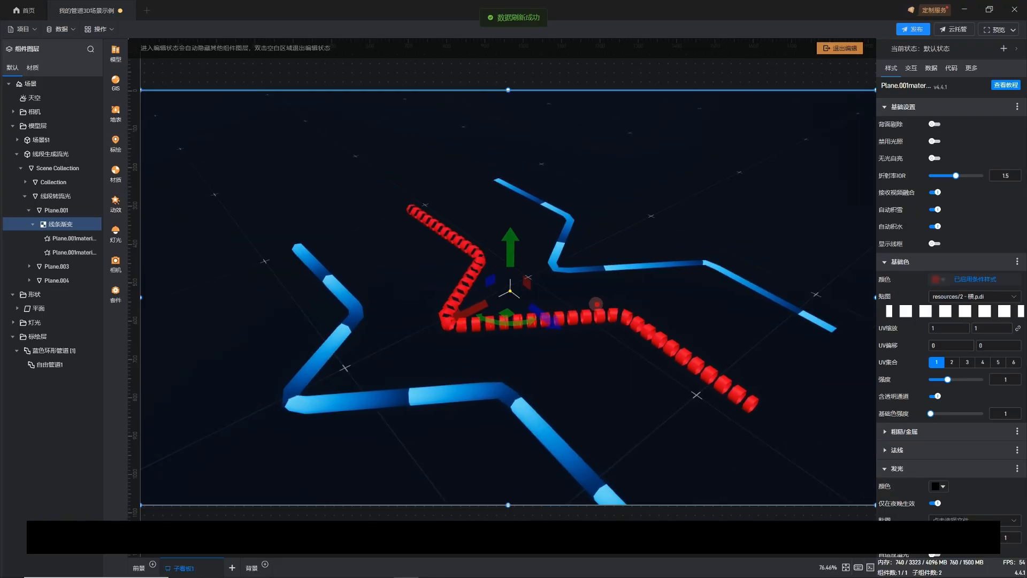
pyautogui.moveTo(596, 304)
pyautogui.mouseDown()
pyautogui.moveTo(548, 299)
pyautogui.moveTo(588, 303)
pyautogui.moveTo(592, 294)
pyautogui.mouseUp()
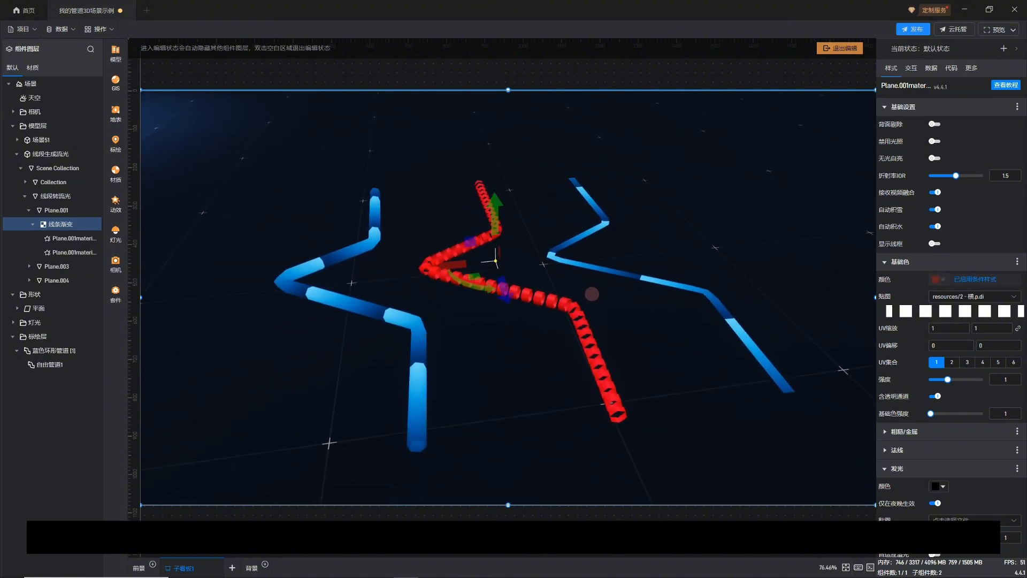
pyautogui.scroll(4, 591, 293)
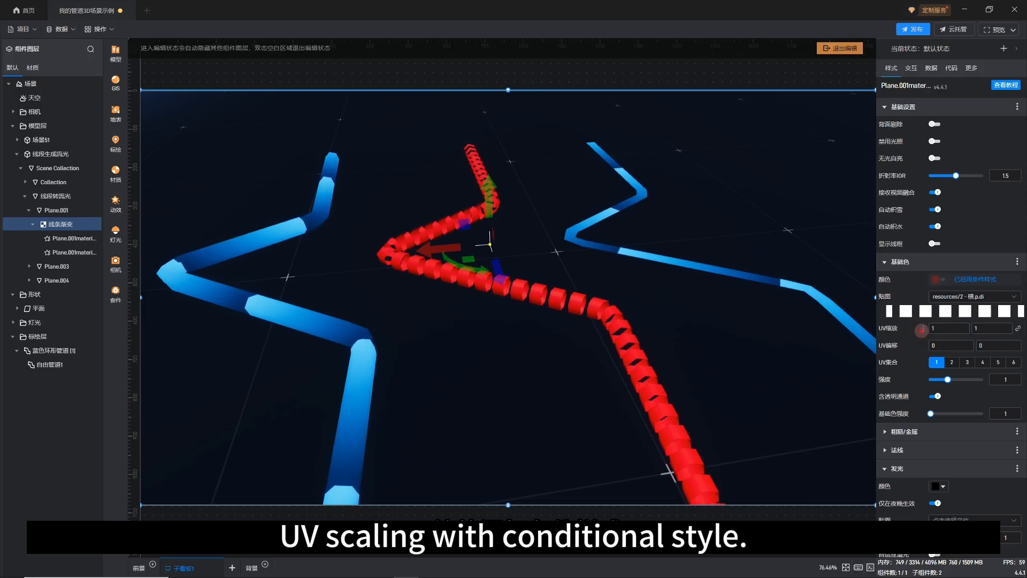
pyautogui.click(924, 329)
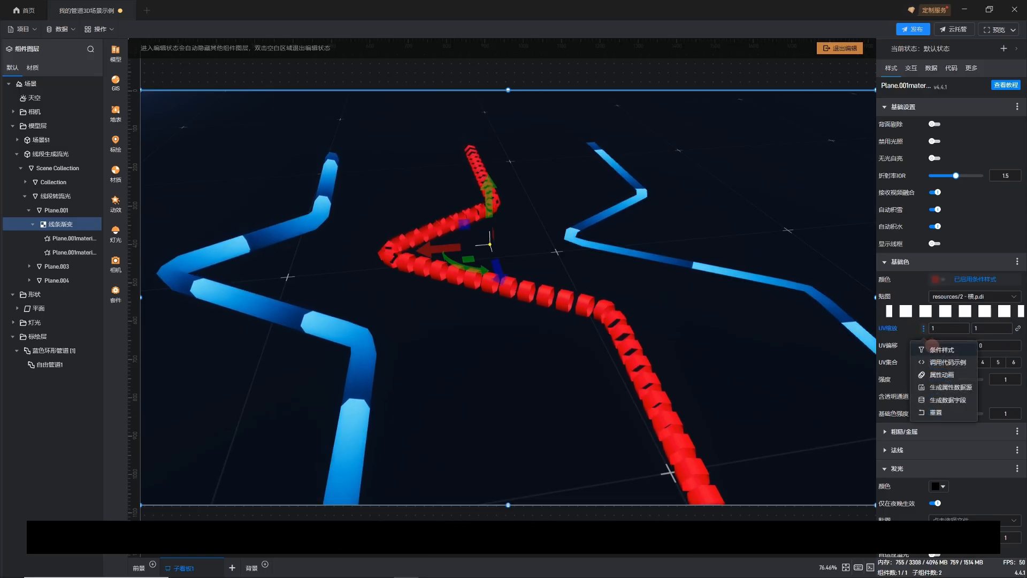
pyautogui.click(931, 348)
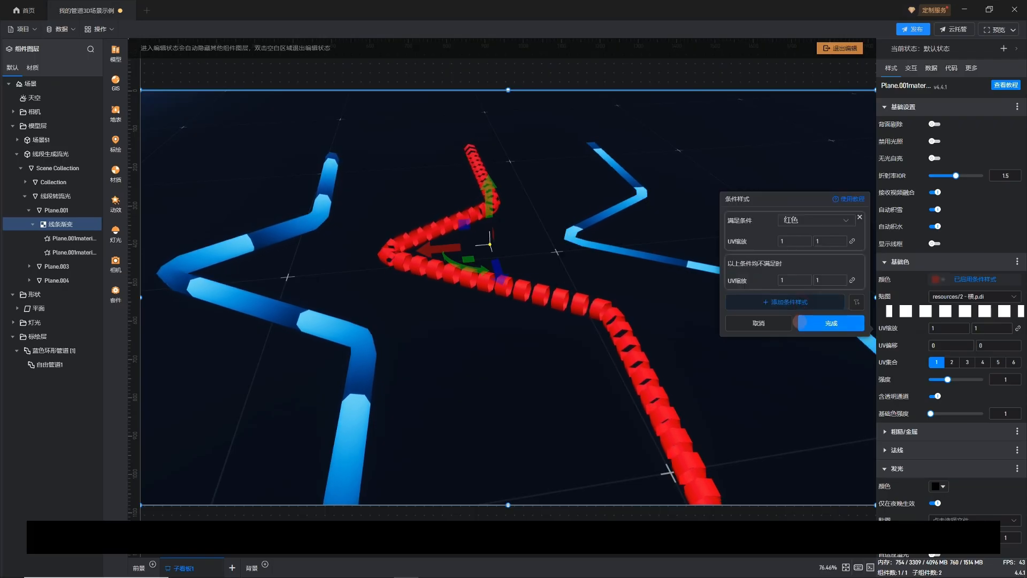
pyautogui.click(796, 300)
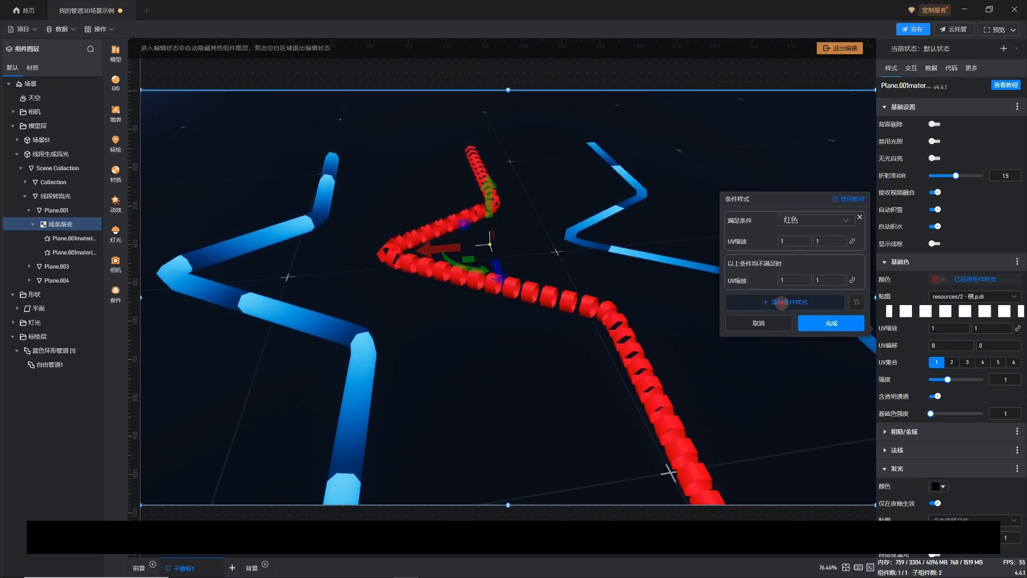
pyautogui.click(782, 302)
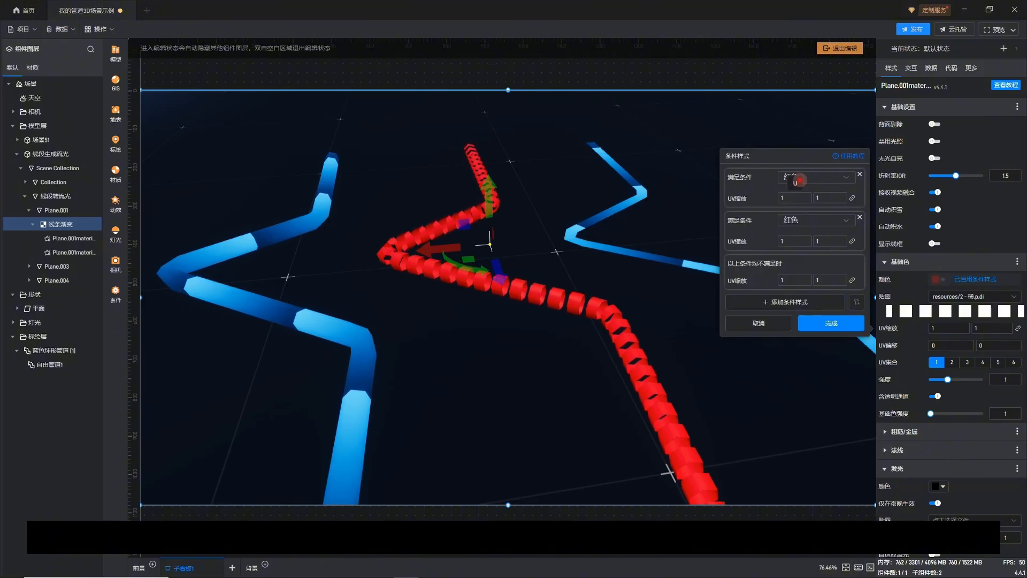
# Assign 正向 and 逆向 to the two UV缩放 condition styles, set 逆向 to -1, -1, and save the styles
pyautogui.click(813, 178)
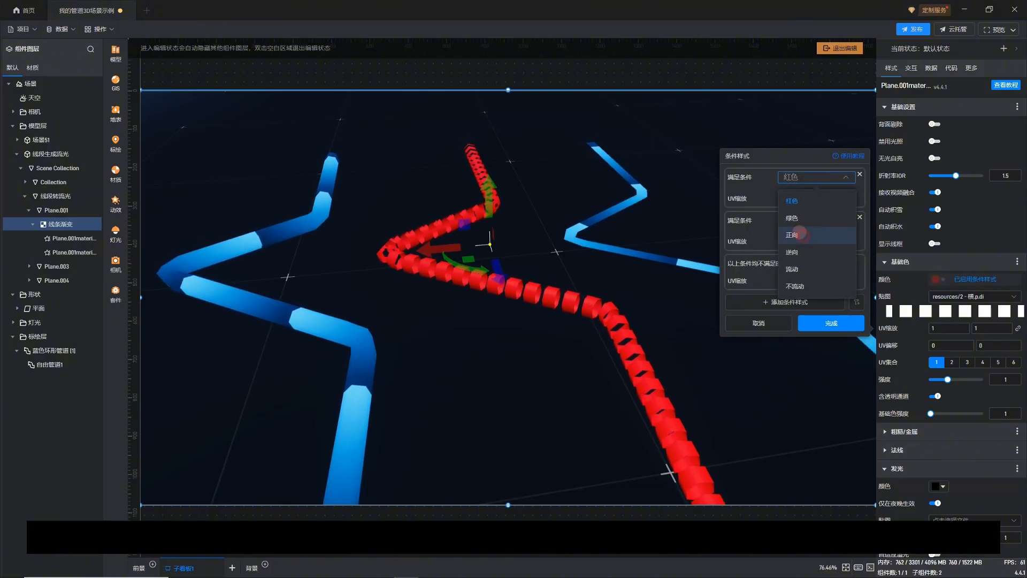
pyautogui.click(800, 234)
pyautogui.click(797, 218)
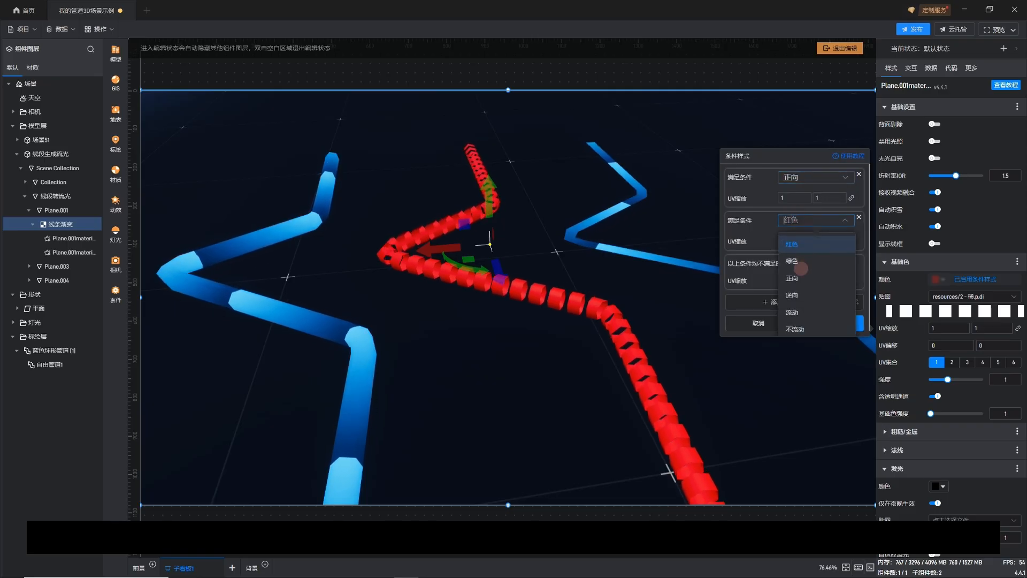
pyautogui.click(792, 295)
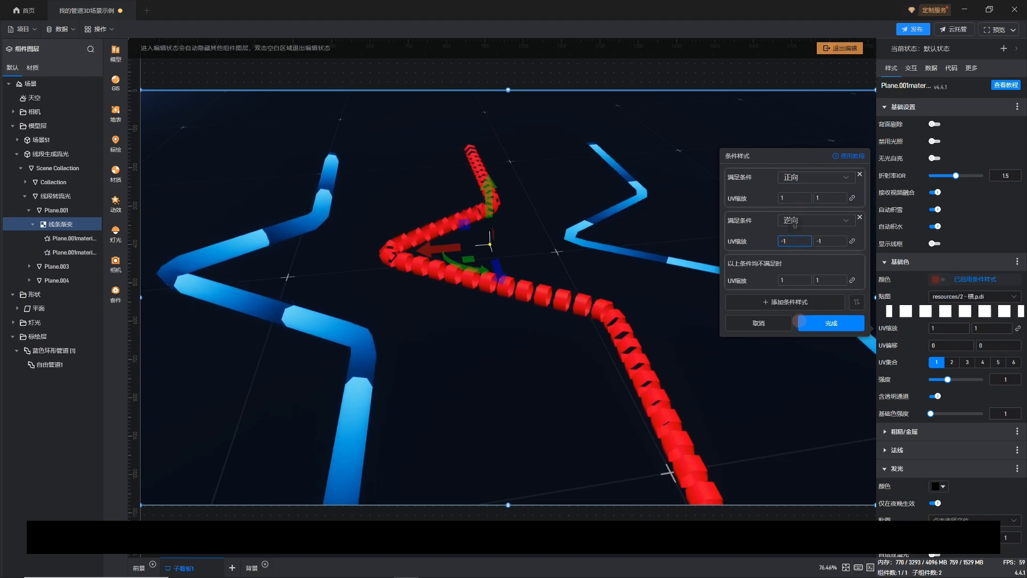
pyautogui.click(820, 324)
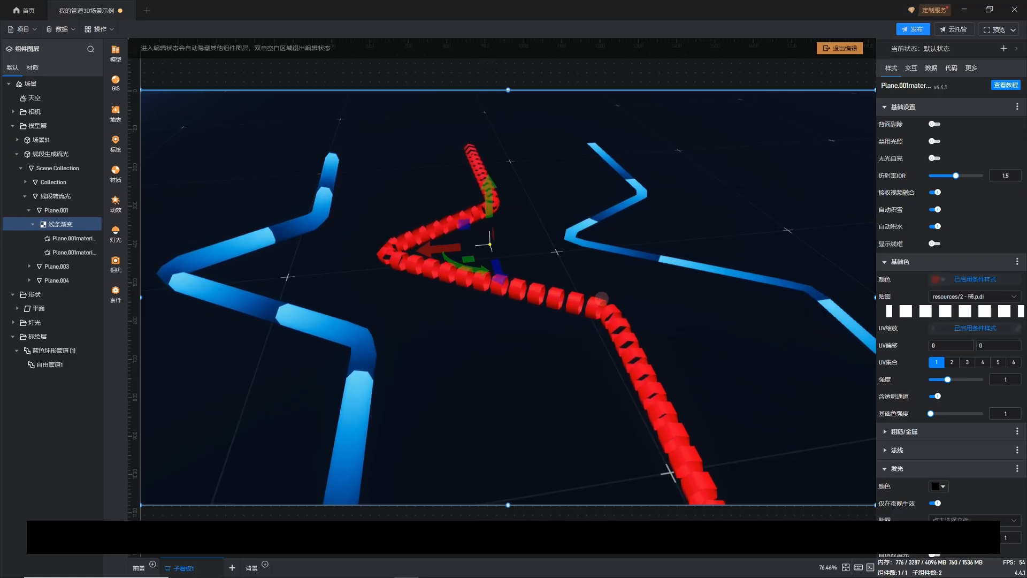
# In 管道数据条件.xlsx in WPS Office, set cell A2 of the 流向 sheet to 逆向, then refresh the data in the 3D scene project
pyautogui.hotkey('alt', 'Tab')
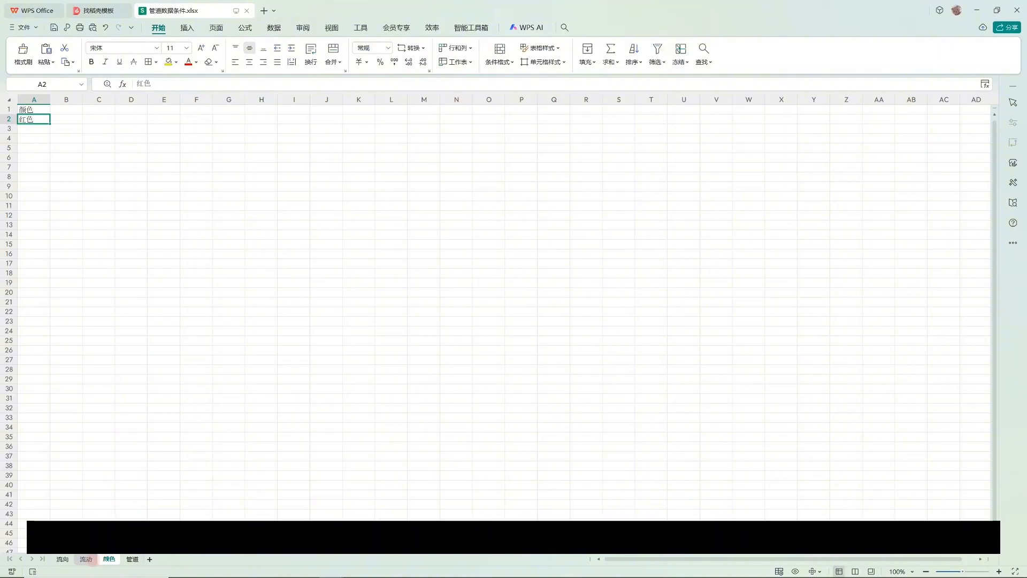
pyautogui.click(86, 559)
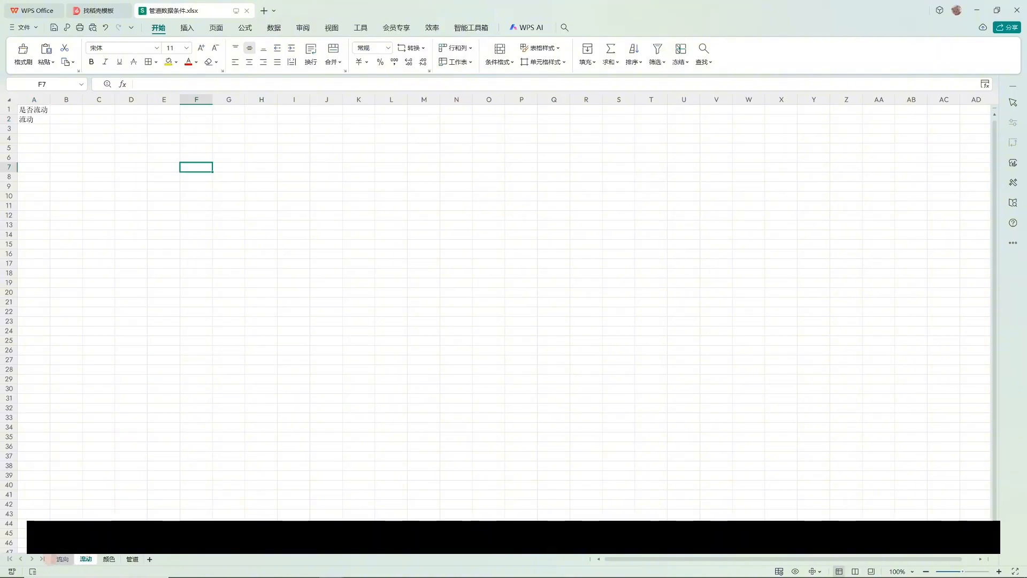
pyautogui.click(59, 559)
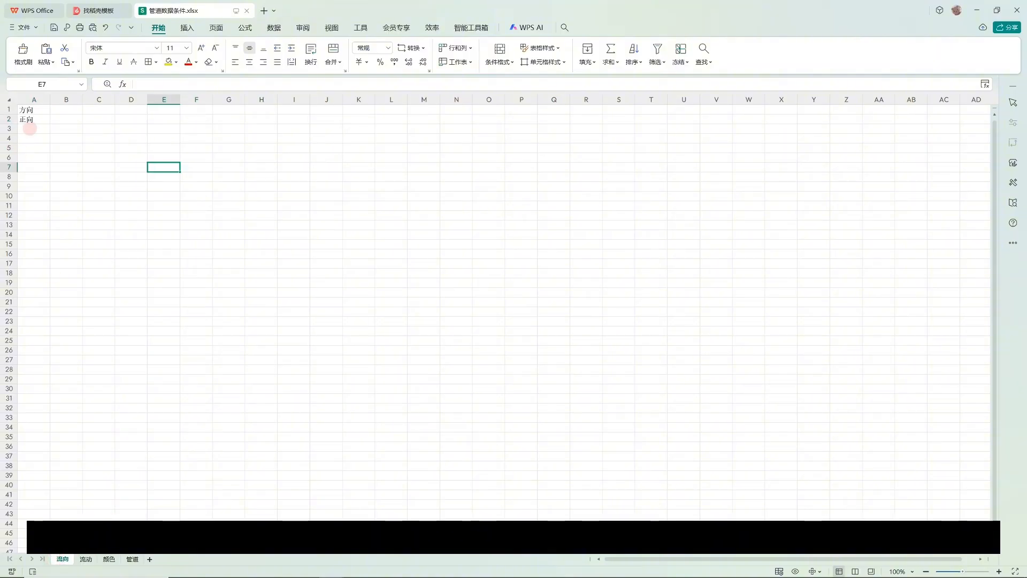
pyautogui.click(29, 119)
pyautogui.write('逆向')
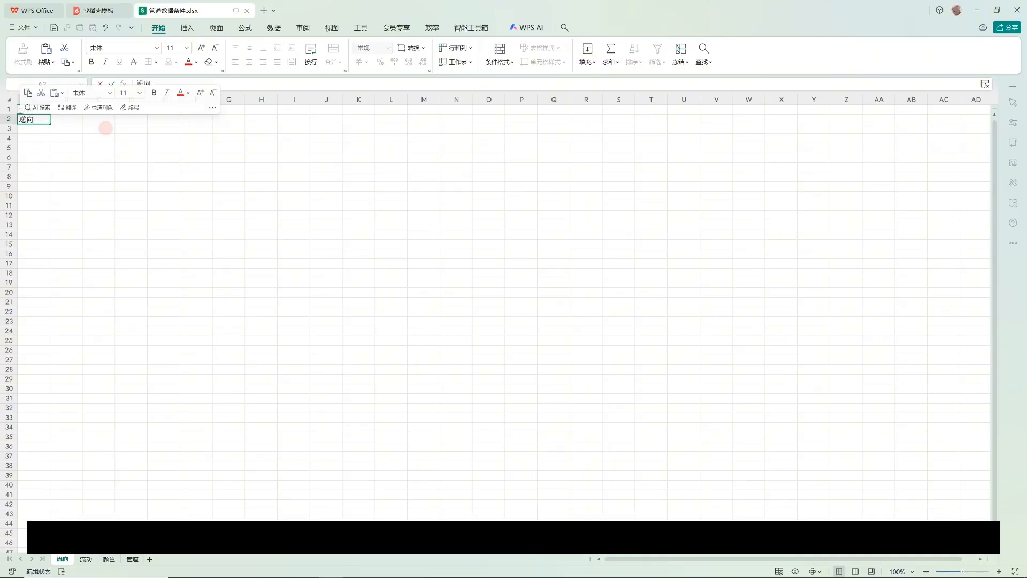
pyautogui.click(175, 165)
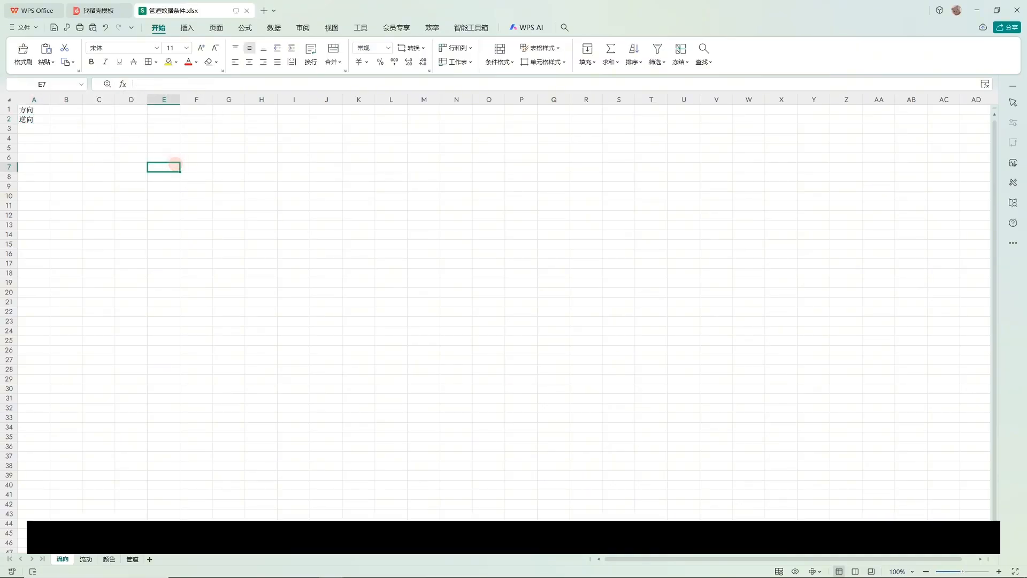
pyautogui.hotkey('alt', 'Tab')
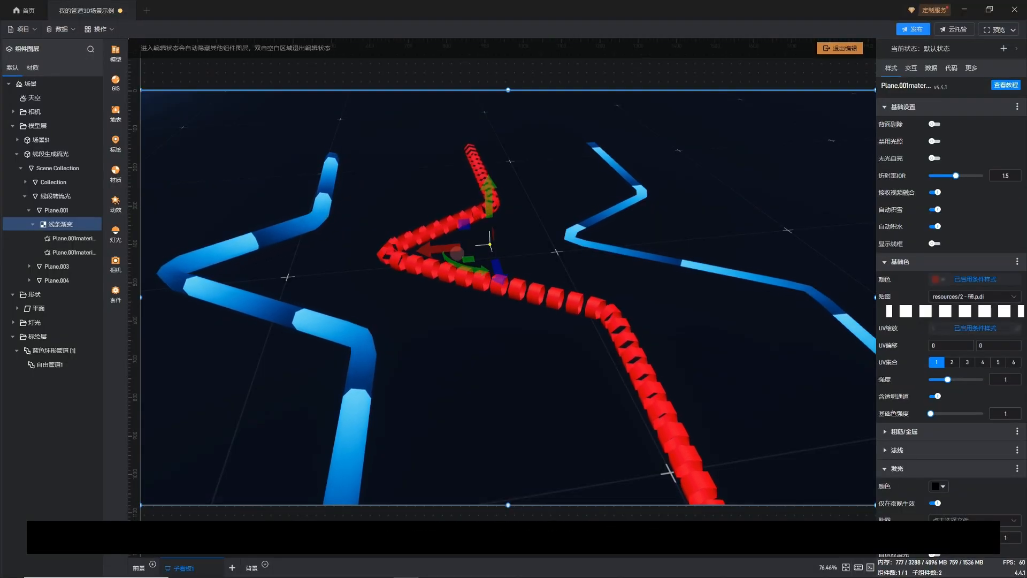
pyautogui.press('F5')
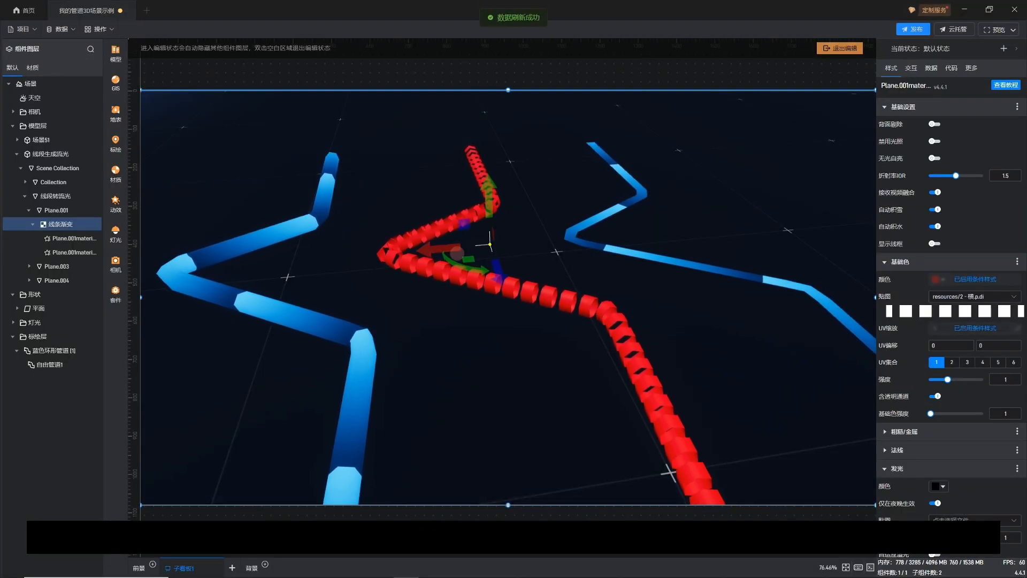
pyautogui.scroll(-2, 634, 294)
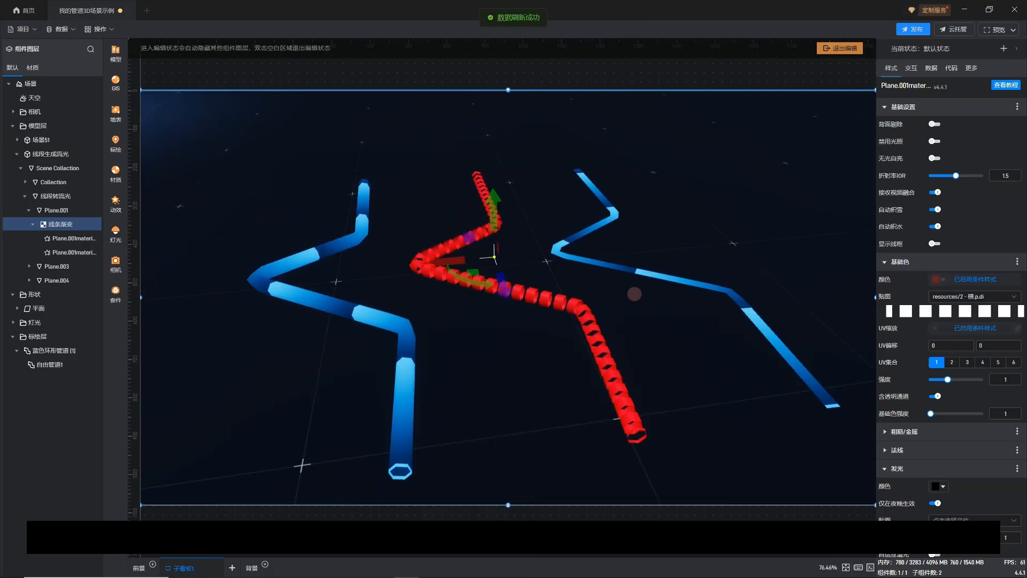
pyautogui.moveTo(606, 311); pyautogui.dragTo(669, 317)
pyautogui.scroll(4, 668, 316)
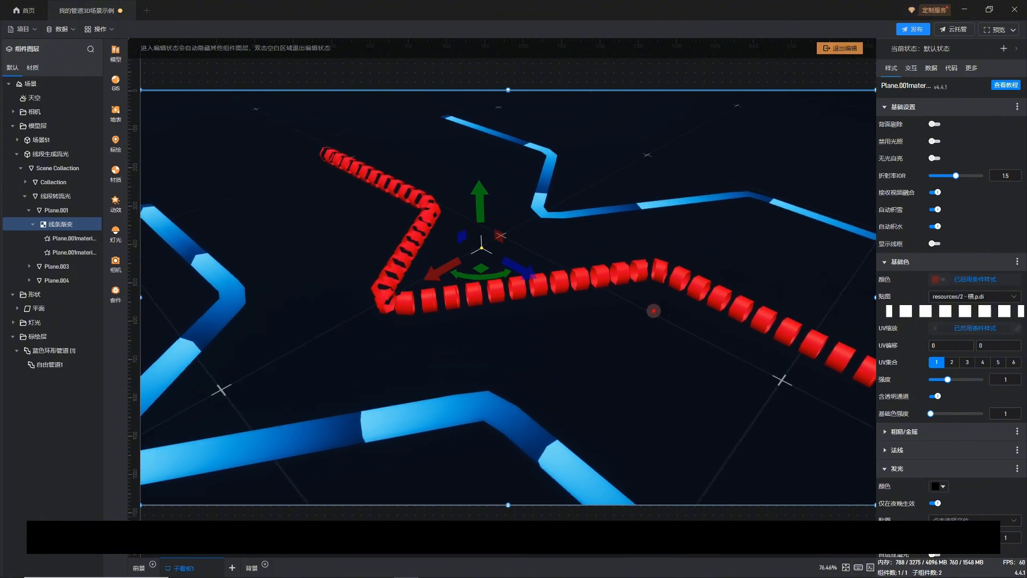
pyautogui.moveTo(658, 314); pyautogui.dragTo(642, 309)
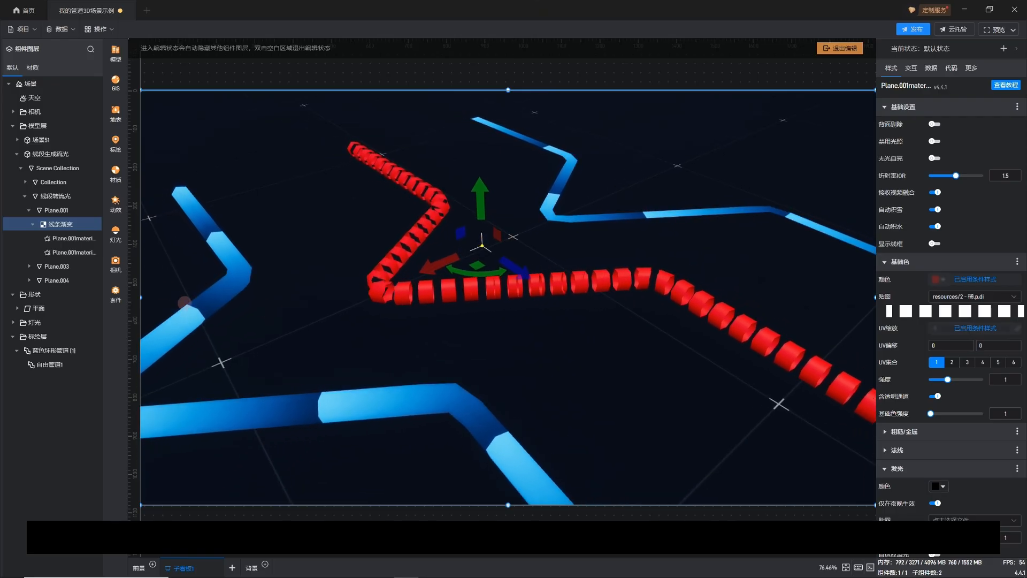
# Open the condition styles for 播放动画 on the first animation under the 线条渐变 material and add two condition styles
pyautogui.click(59, 239)
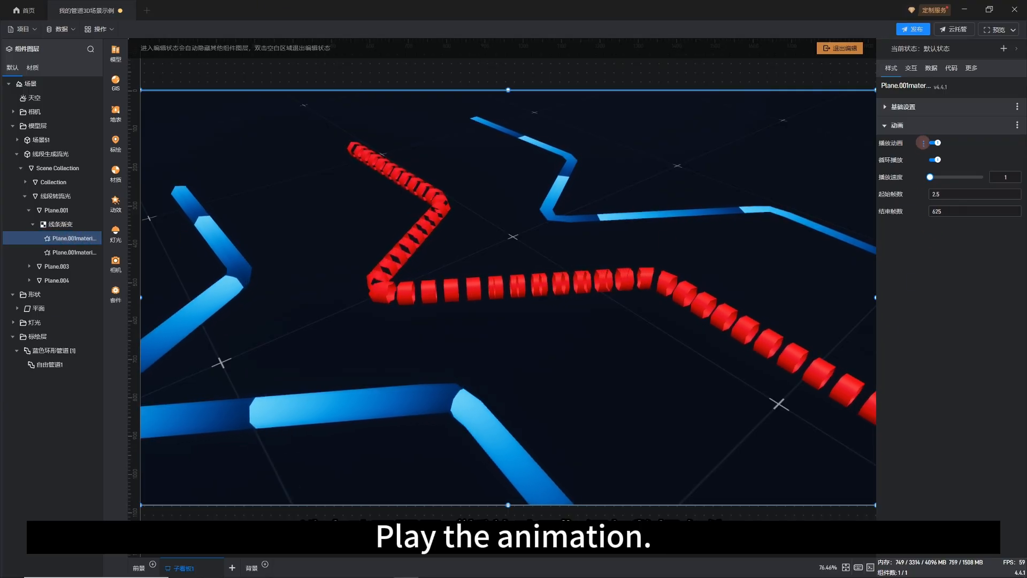
pyautogui.click(923, 142)
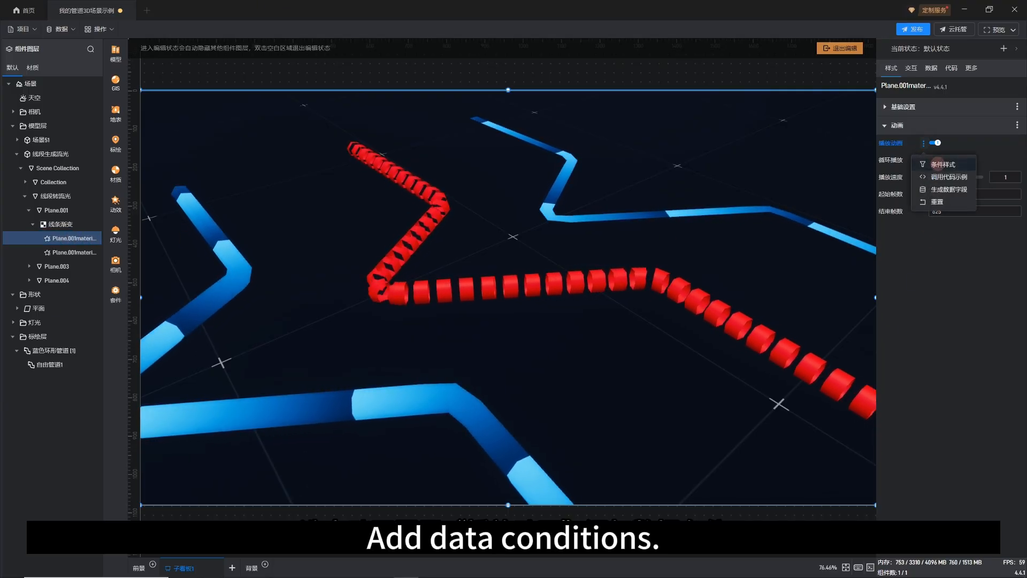
pyautogui.click(939, 165)
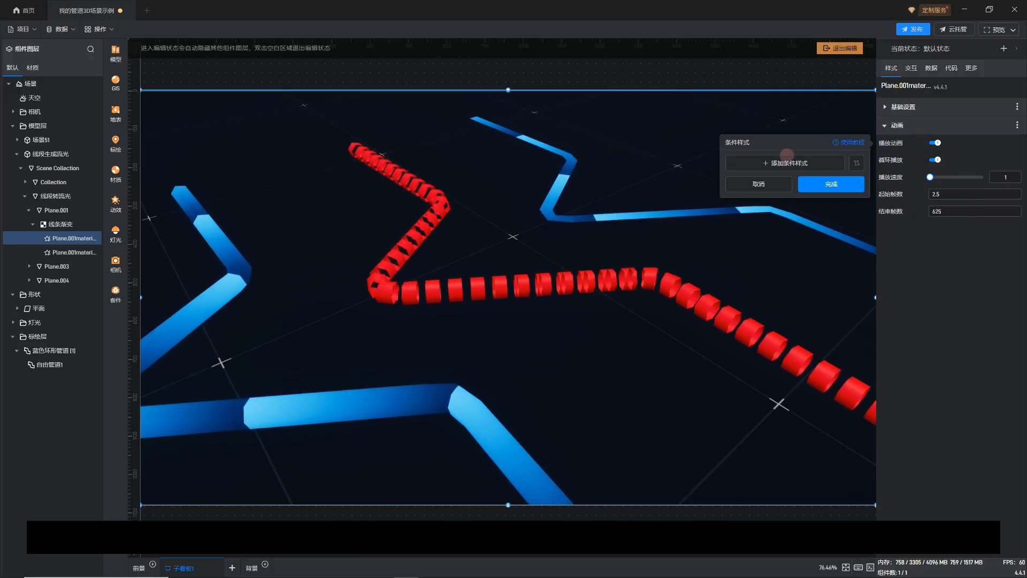
pyautogui.click(782, 163)
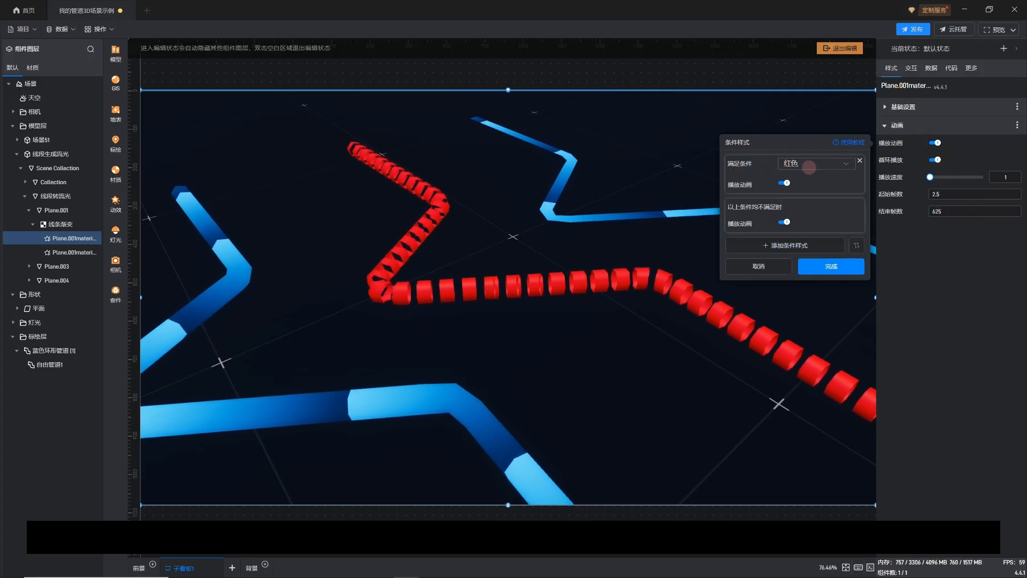
pyautogui.click(790, 245)
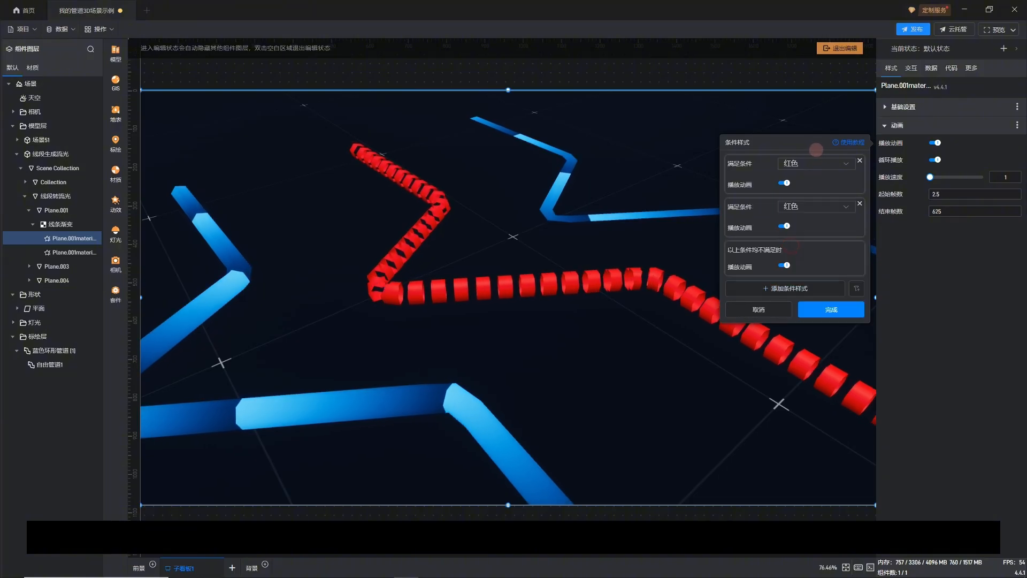
# Assign 流动 and 不流动 to the two 播放动画 condition styles, turn playback off for 不流动, and save the styles
pyautogui.click(819, 160)
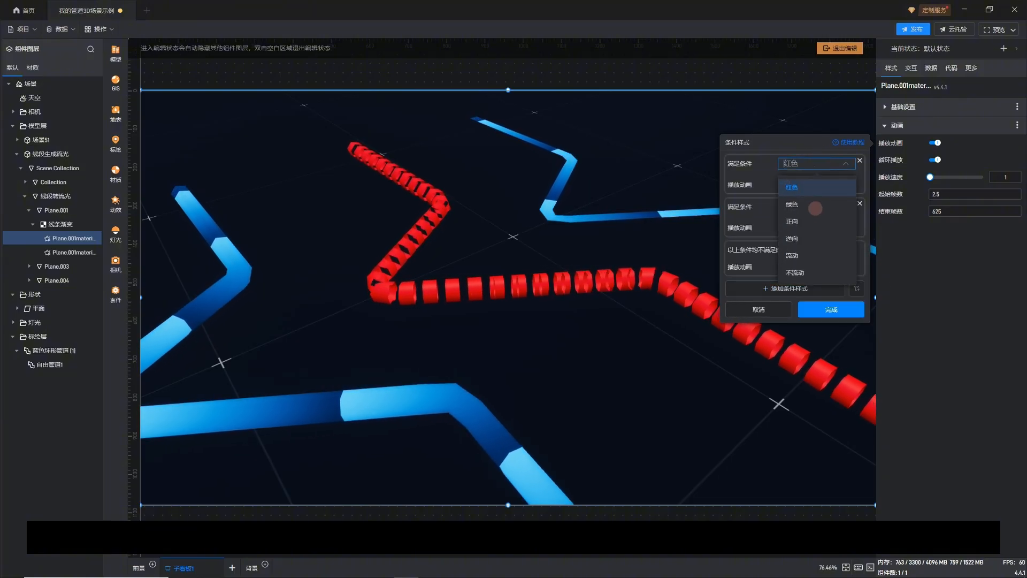
pyautogui.click(793, 255)
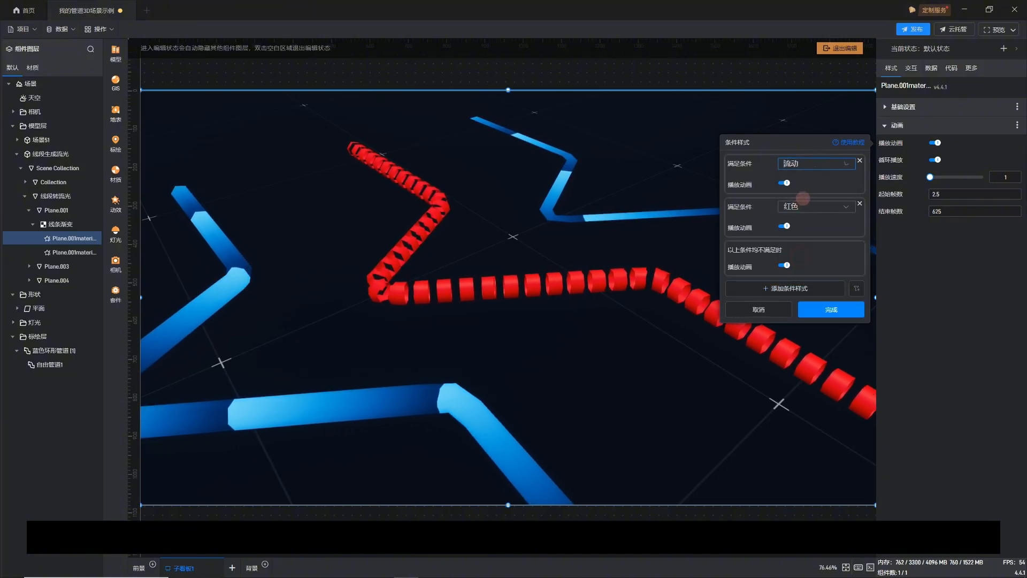
pyautogui.click(803, 208)
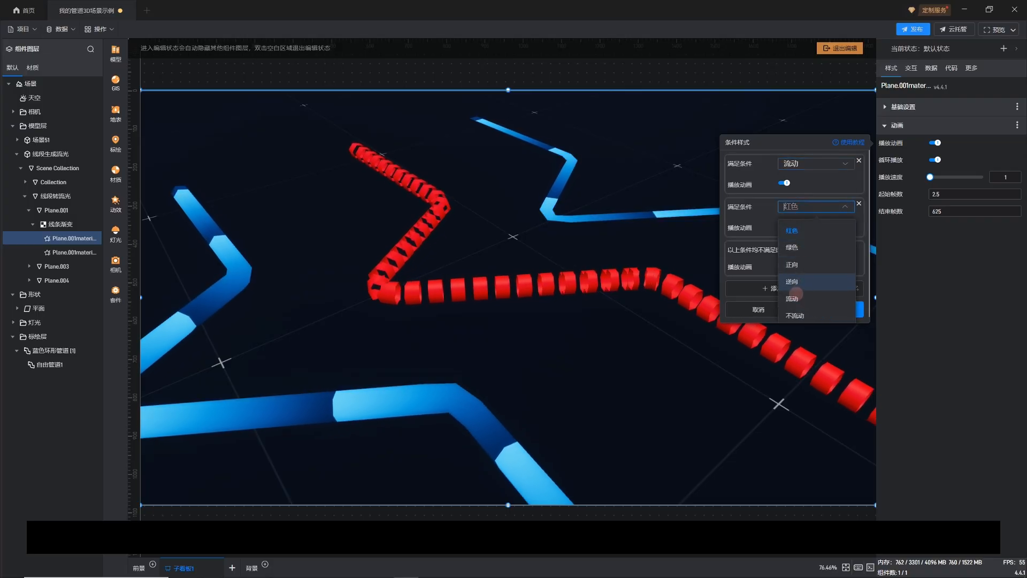
pyautogui.click(795, 315)
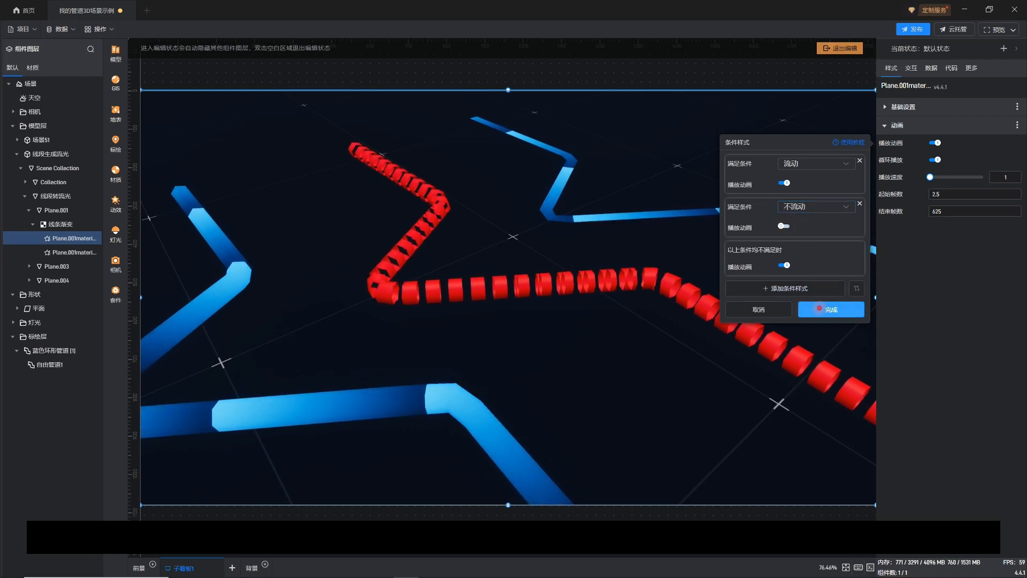
pyautogui.click(816, 305)
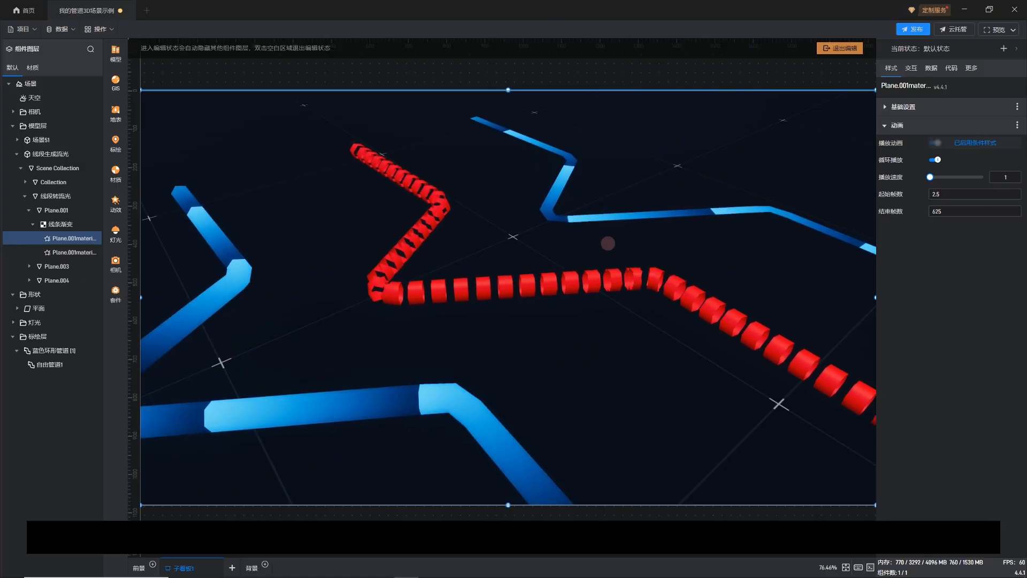
# In 管道数据条件.xlsx in WPS Office, set cell A2 of the 流动 sheet to 不流动
pyautogui.hotkey('alt', 'Tab')
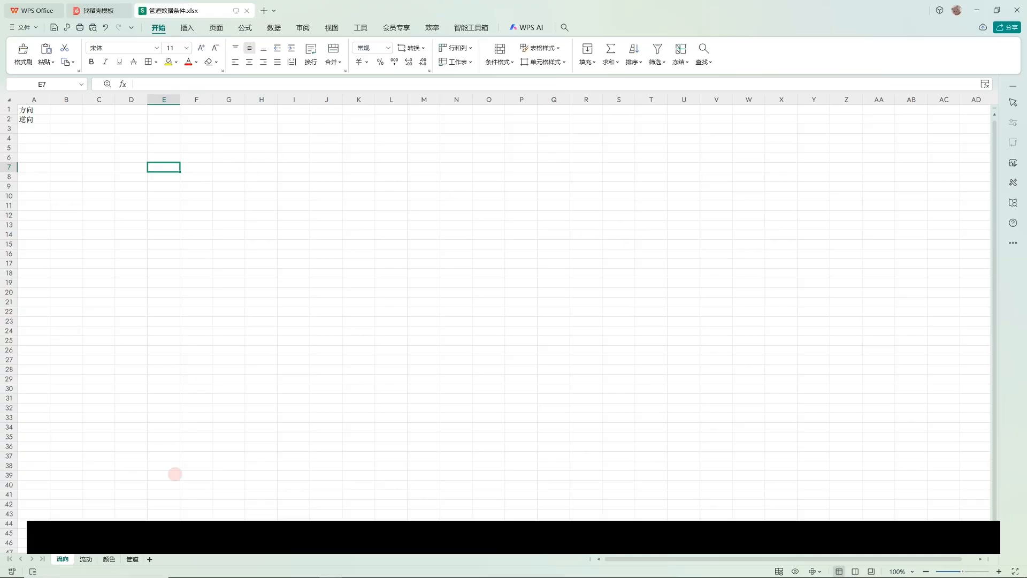
pyautogui.click(85, 558)
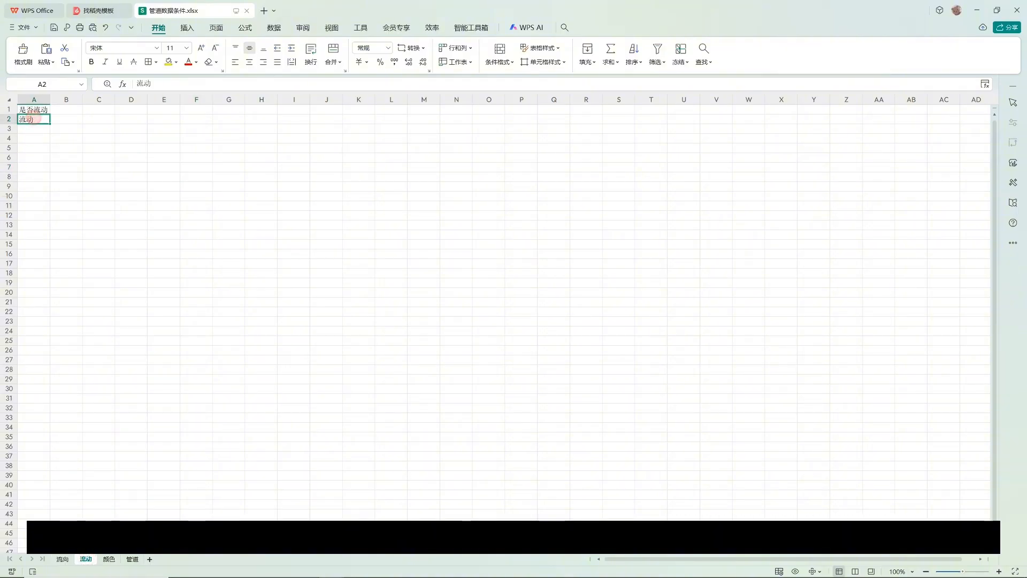
pyautogui.doubleClick(34, 118)
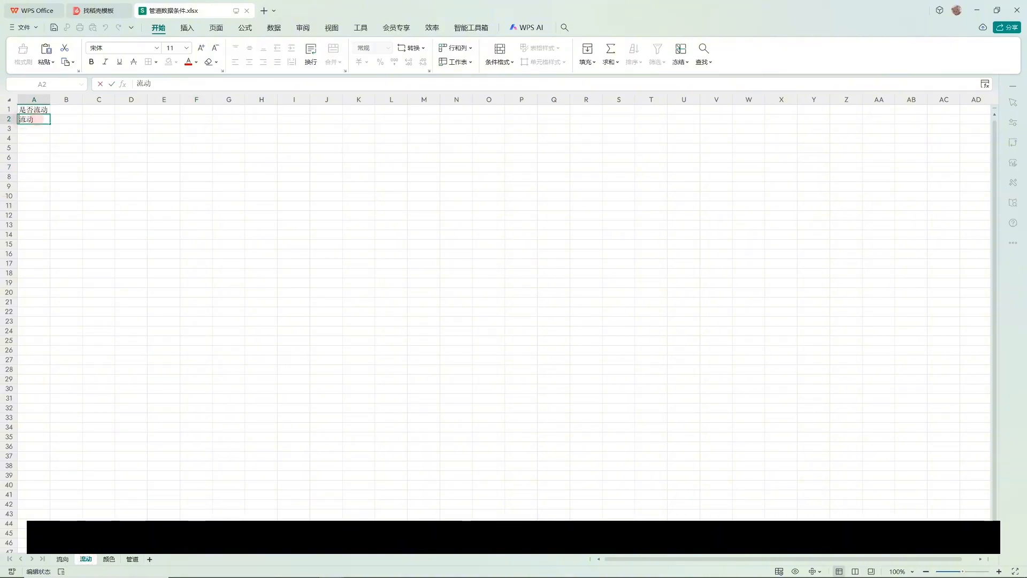
pyautogui.write('bu')
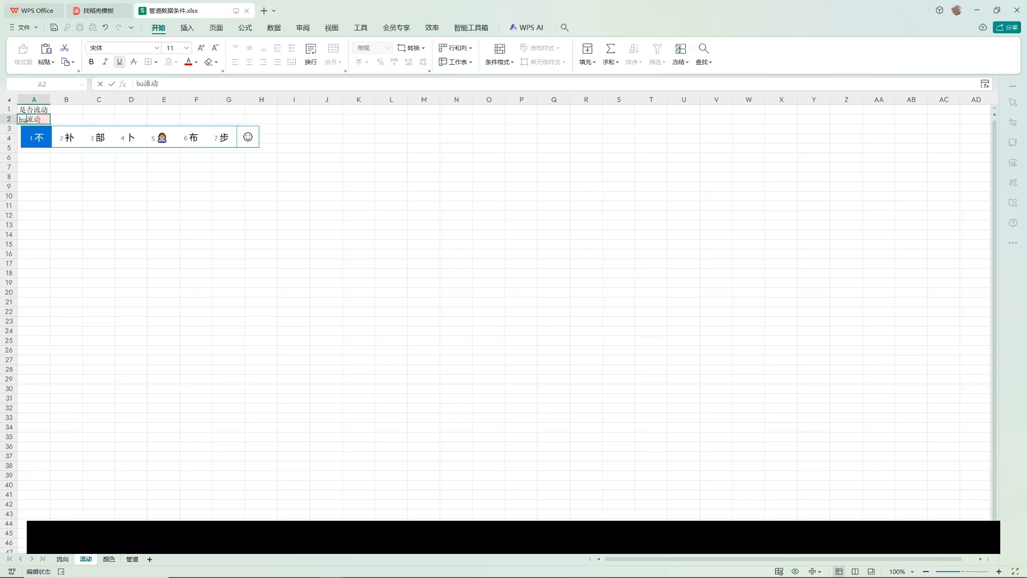
pyautogui.write('2')
pyautogui.press('BackSpace')
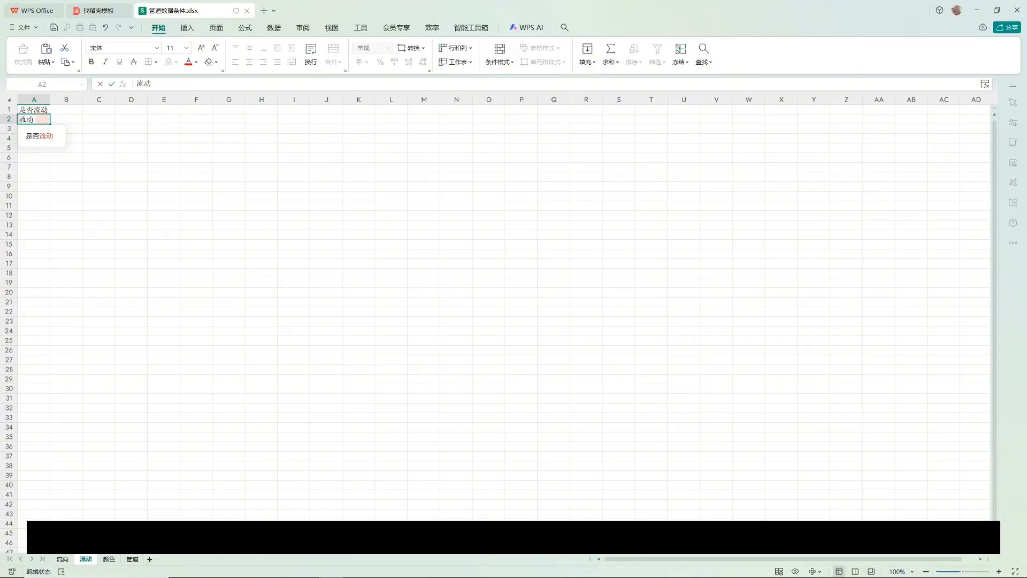
pyautogui.write('bu2')
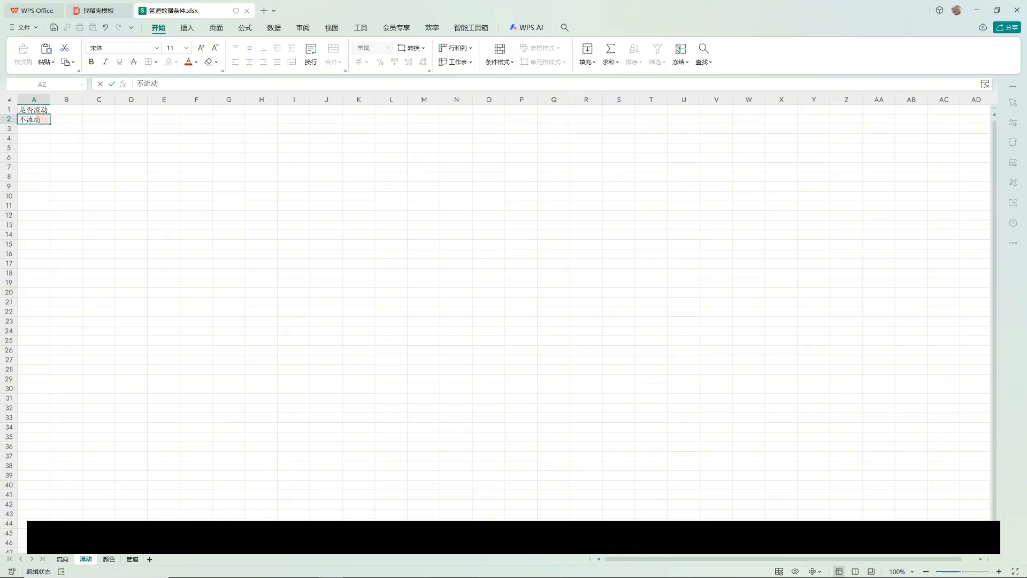
pyautogui.click(164, 167)
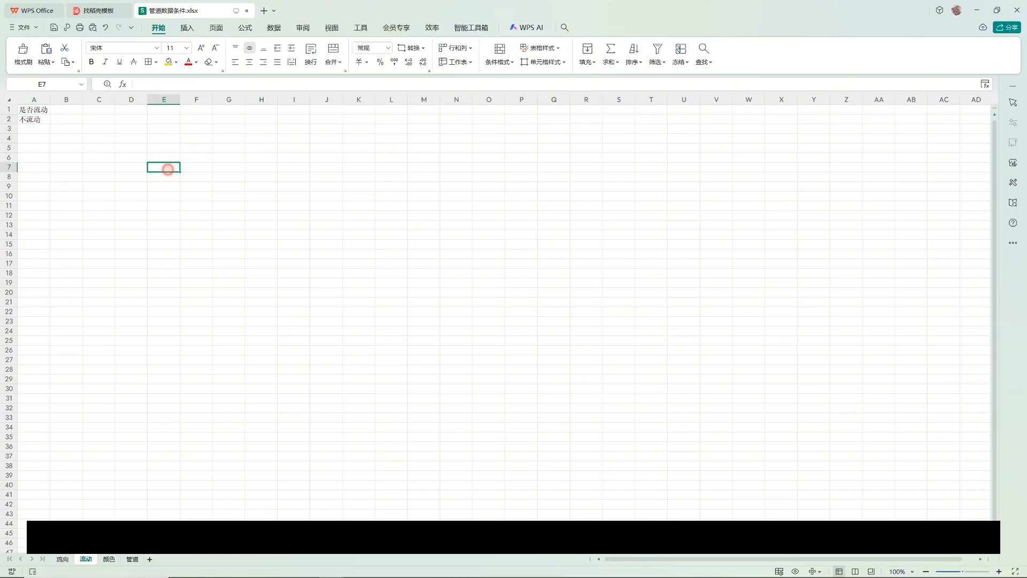
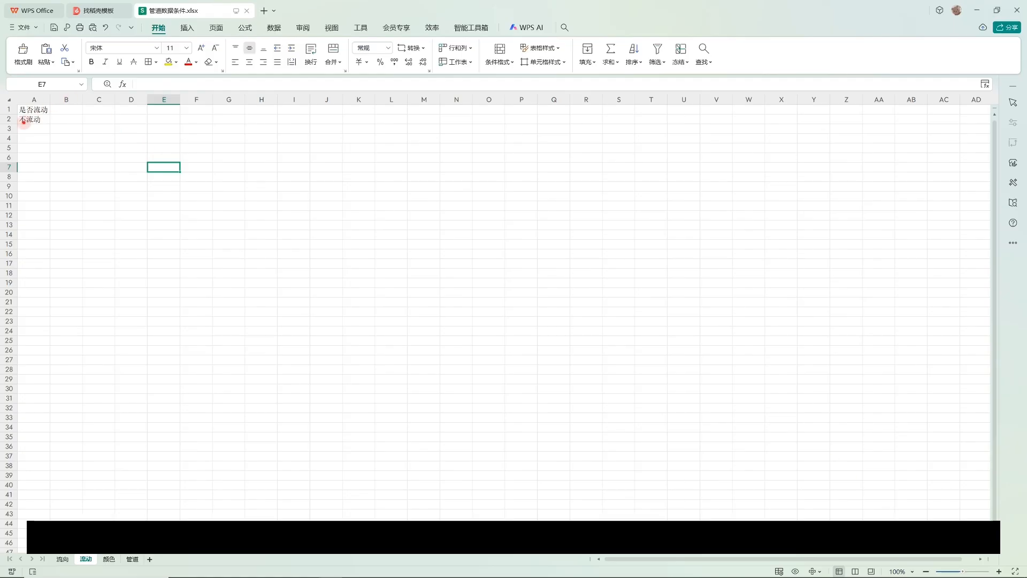
# Set cell A2 of the 流动 sheet back to 流动 and refresh the data in the 3D scene project
pyautogui.doubleClick(23, 120)
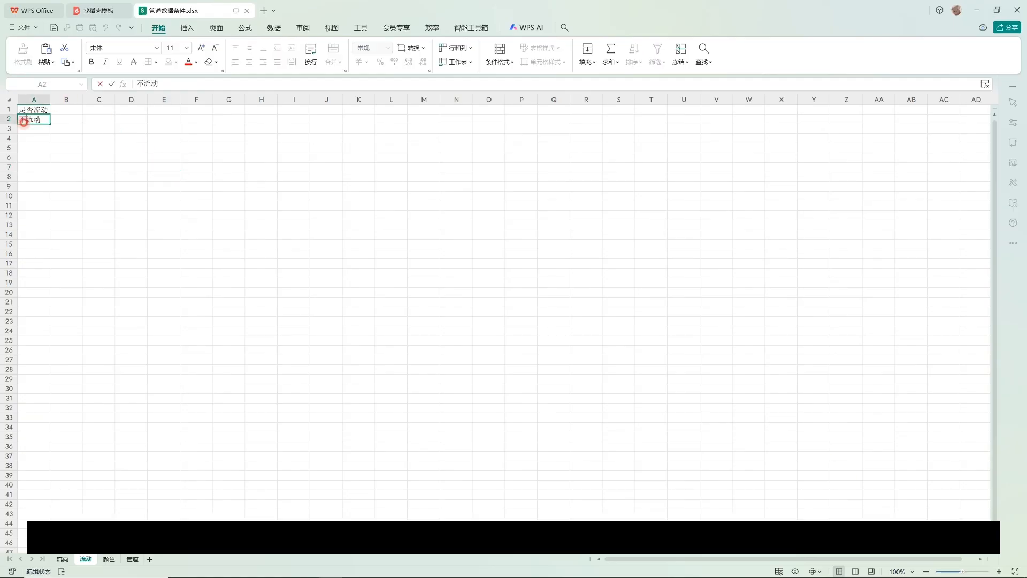
pyautogui.press('BackSpace')
pyautogui.click(228, 168)
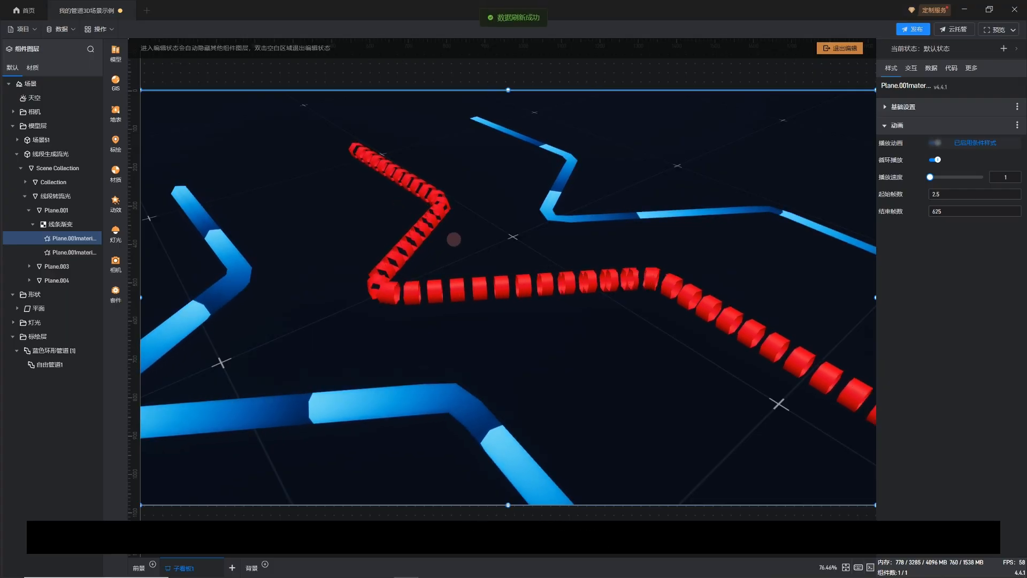
pyautogui.scroll(-5, 451, 239)
pyautogui.moveTo(451, 244); pyautogui.dragTo(389, 237)
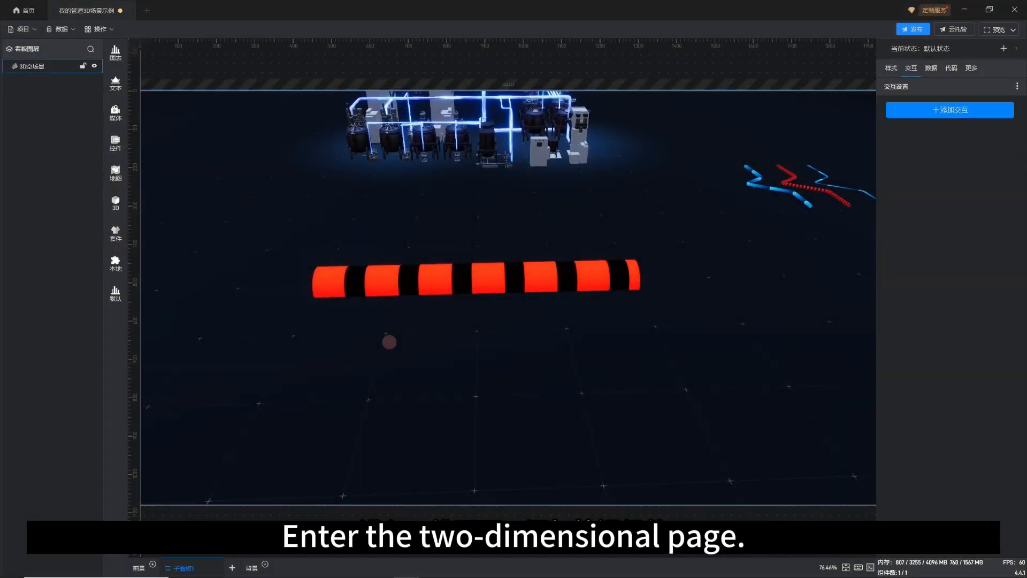
# Add a 按钮 component from the component library to the 2D page and place it below the left end of the striped pipe
pyautogui.press('Tab')
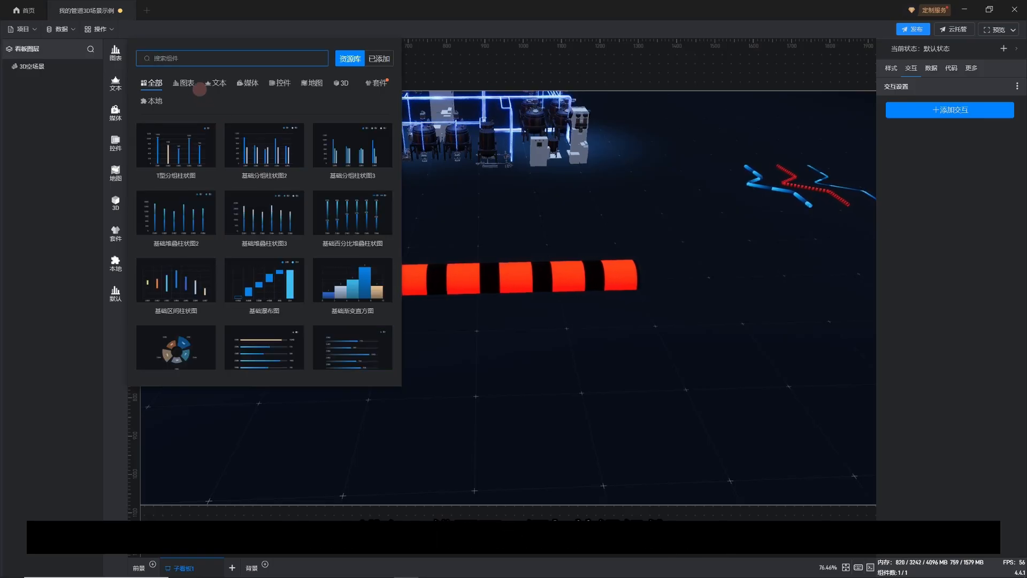
pyautogui.write('a')
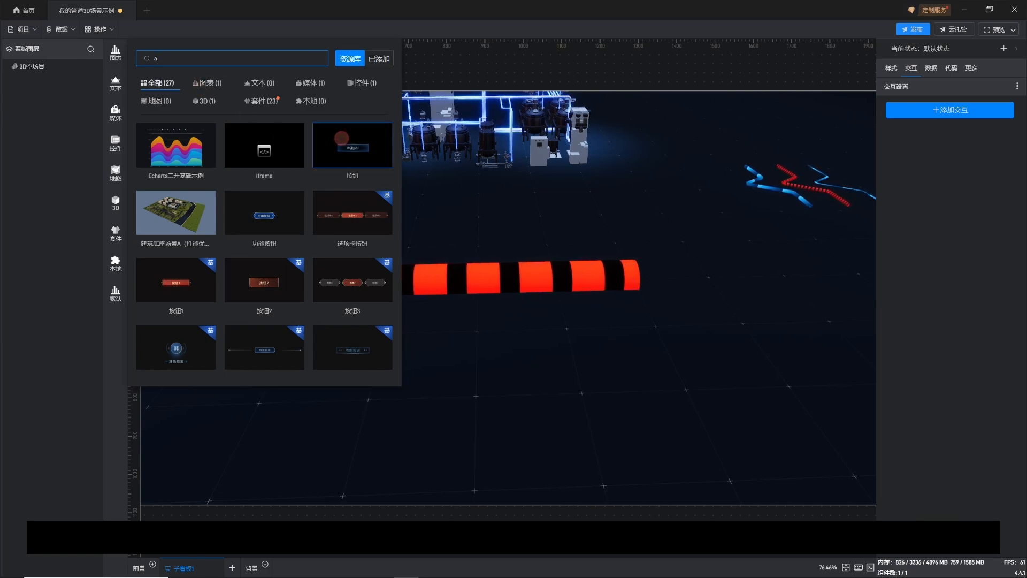
pyautogui.click(341, 138)
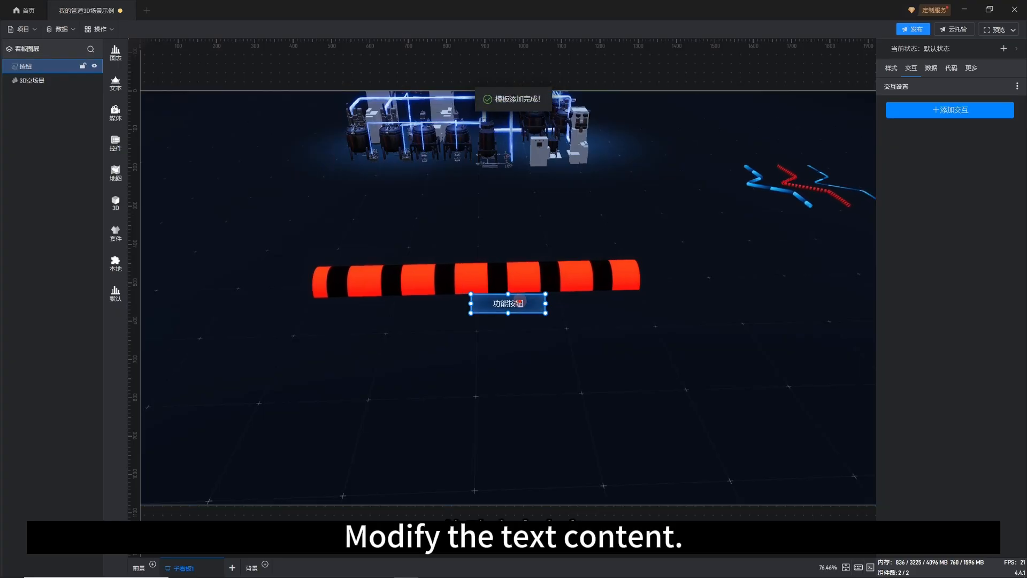
pyautogui.moveTo(497, 308); pyautogui.dragTo(322, 360)
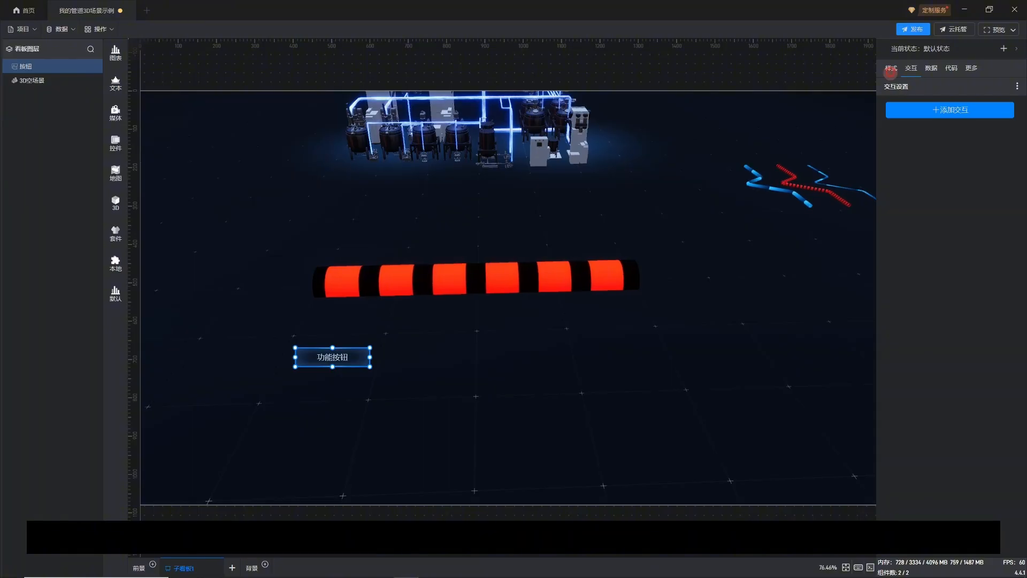
# Set the new button's text to 正向 and open its interaction settings
pyautogui.click(890, 68)
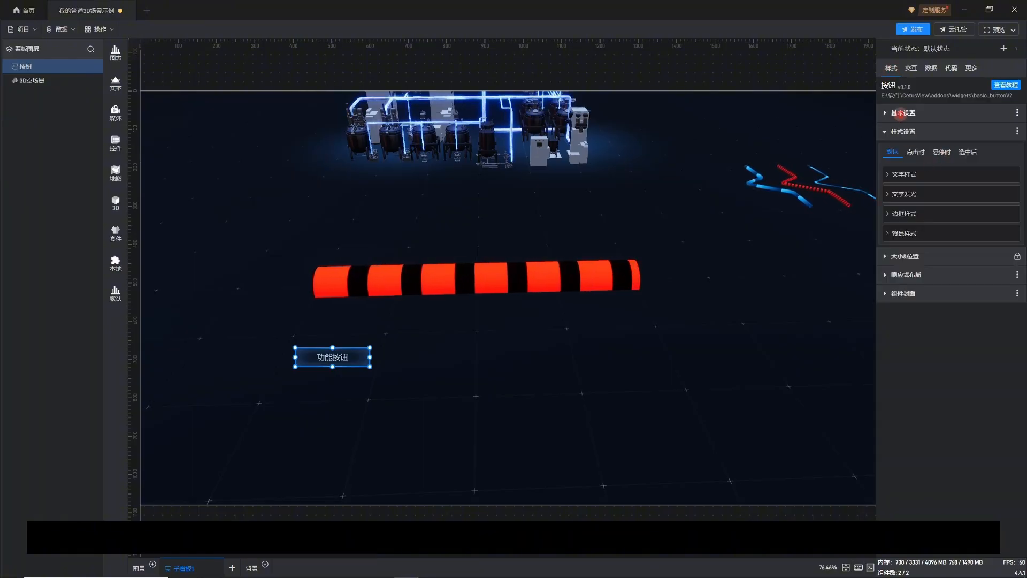
pyautogui.click(901, 113)
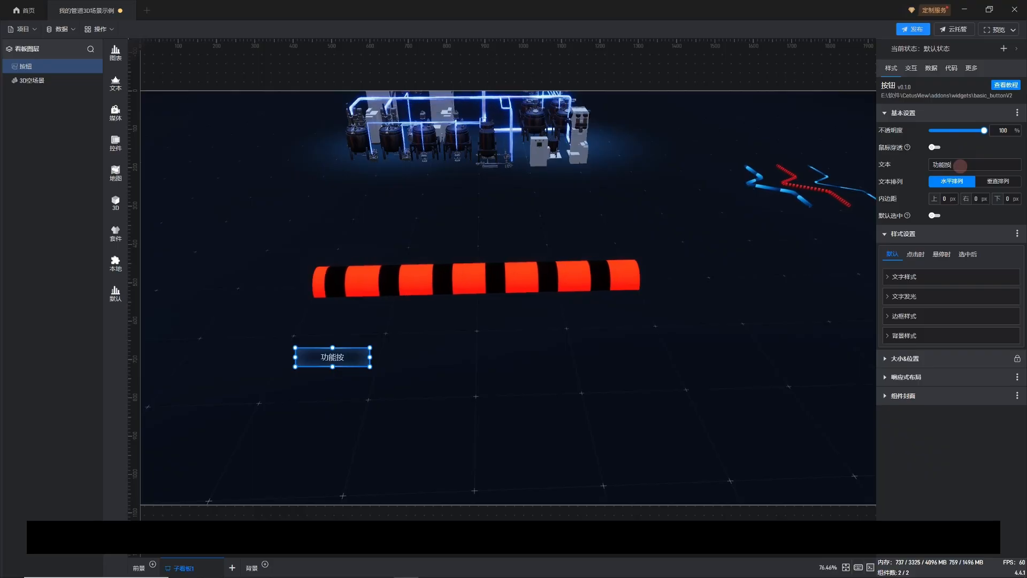
pyautogui.press('BackSpace')
pyautogui.press('BackSpace')
pyautogui.press('BackSpace')
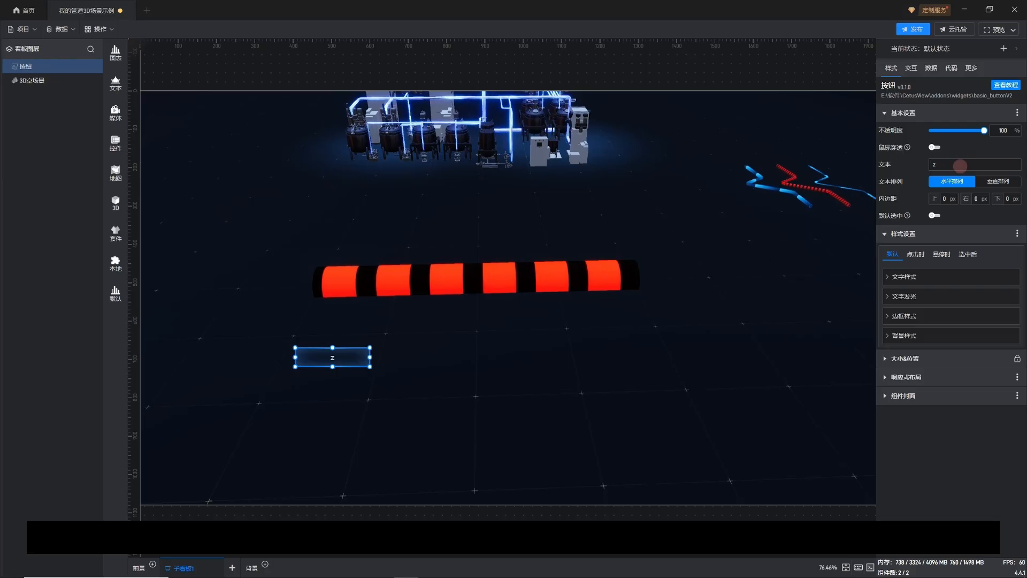
pyautogui.write('正向')
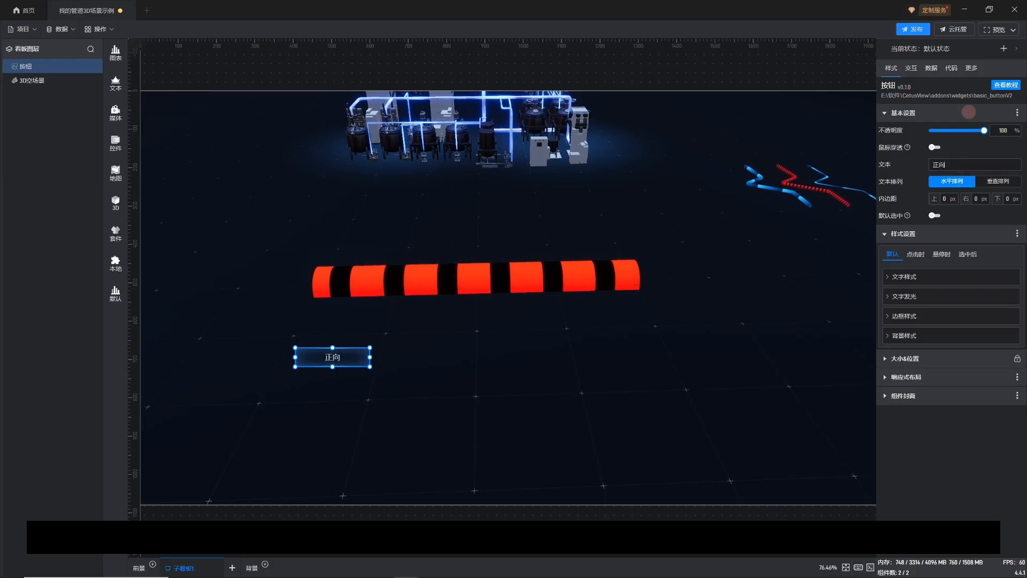
pyautogui.click(912, 70)
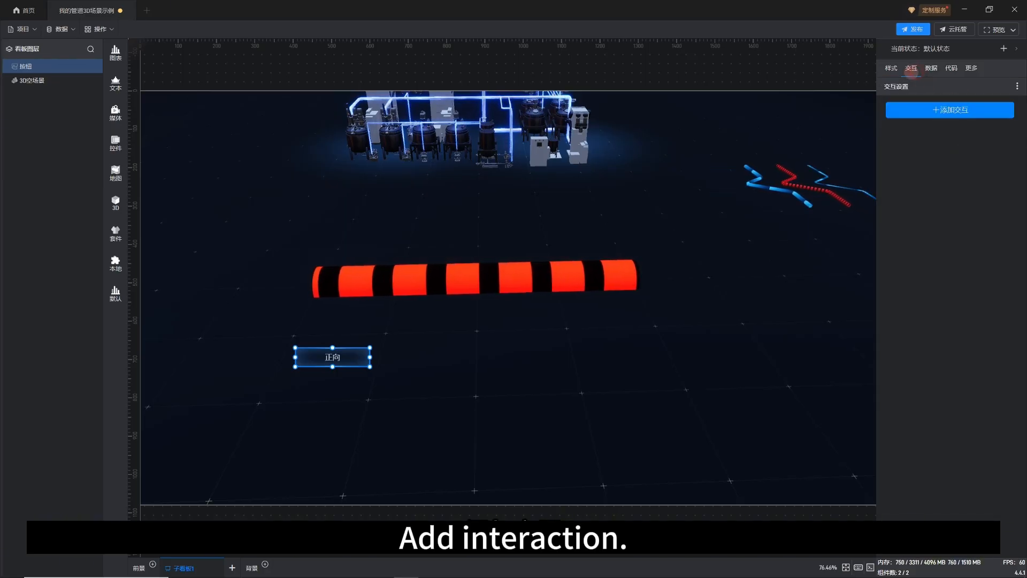
pyautogui.click(939, 111)
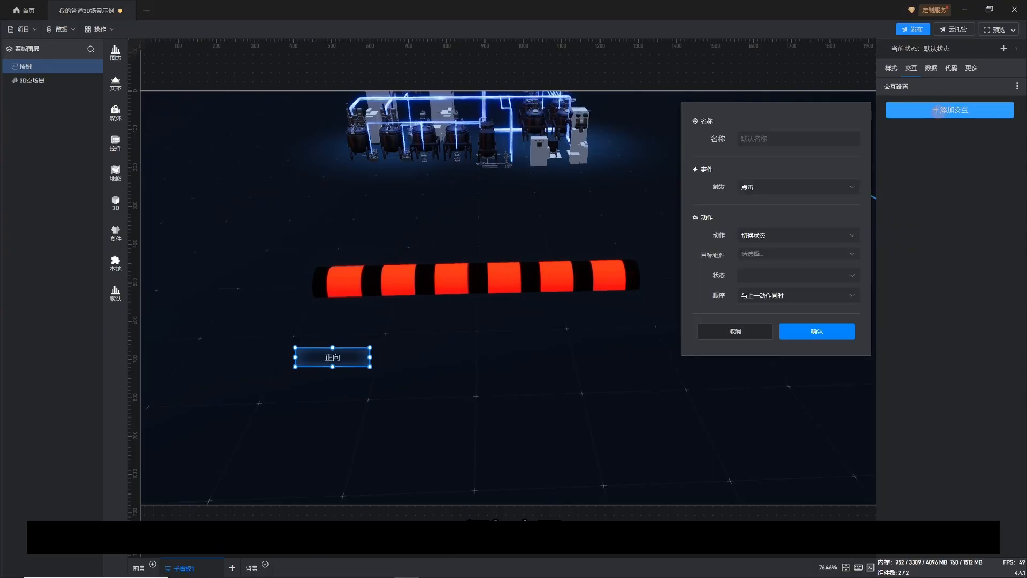
pyautogui.click(770, 237)
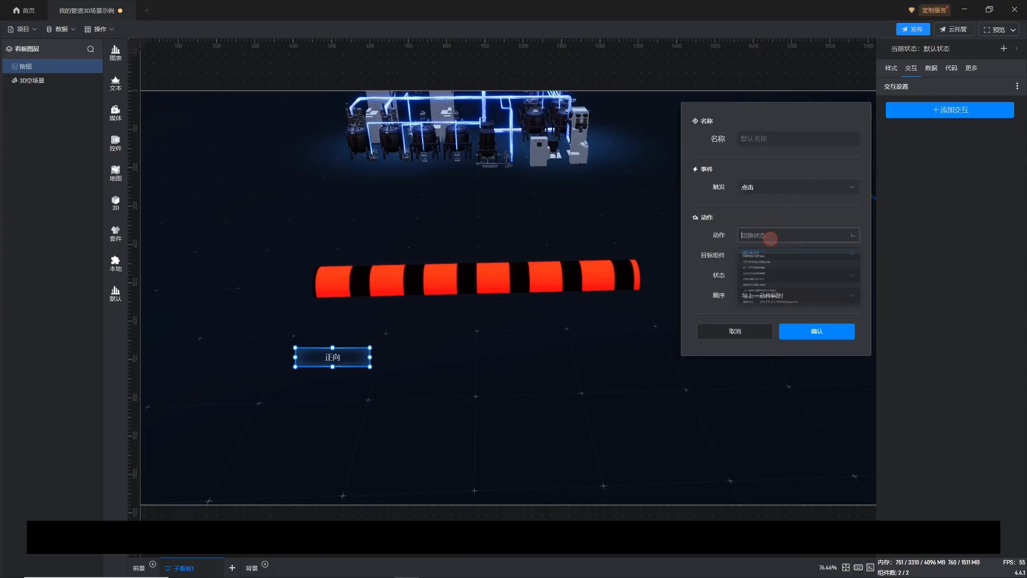
pyautogui.click(760, 268)
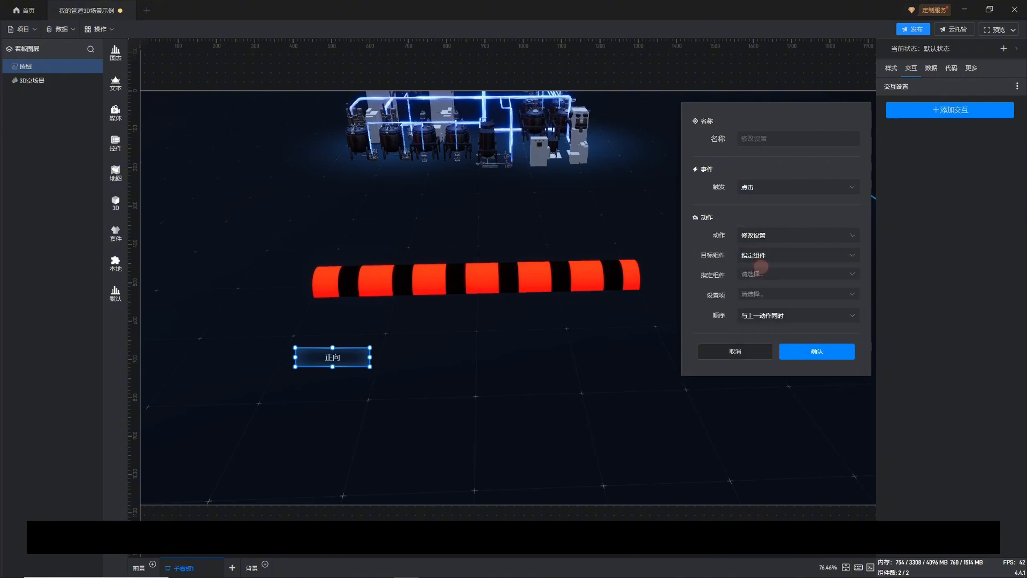
# Add a 点击 interaction with the 修改设置 action, targeting 蓝色环形管道 in the 标绘层 of 3D空场景
pyautogui.click(948, 110)
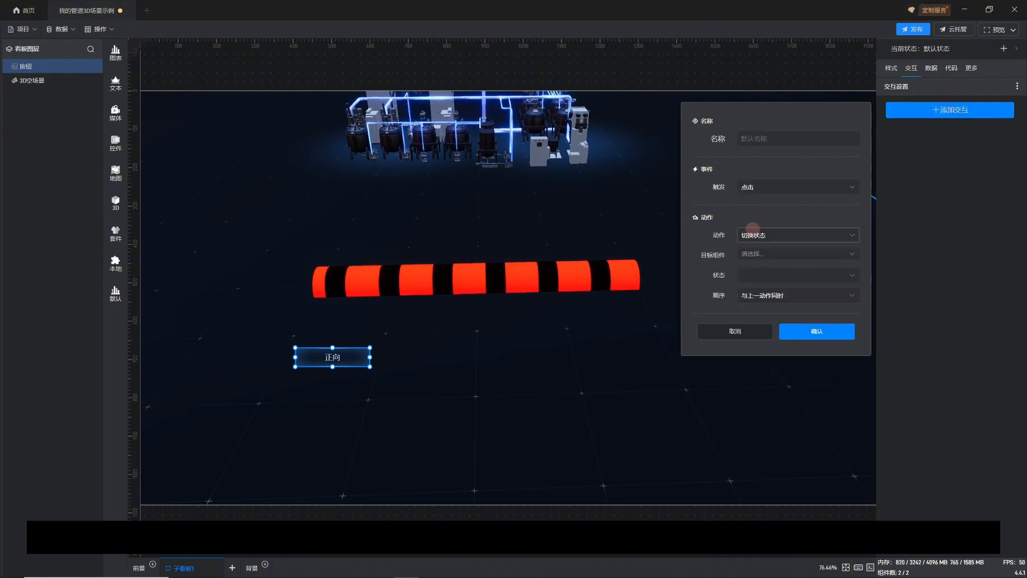
pyautogui.click(752, 230)
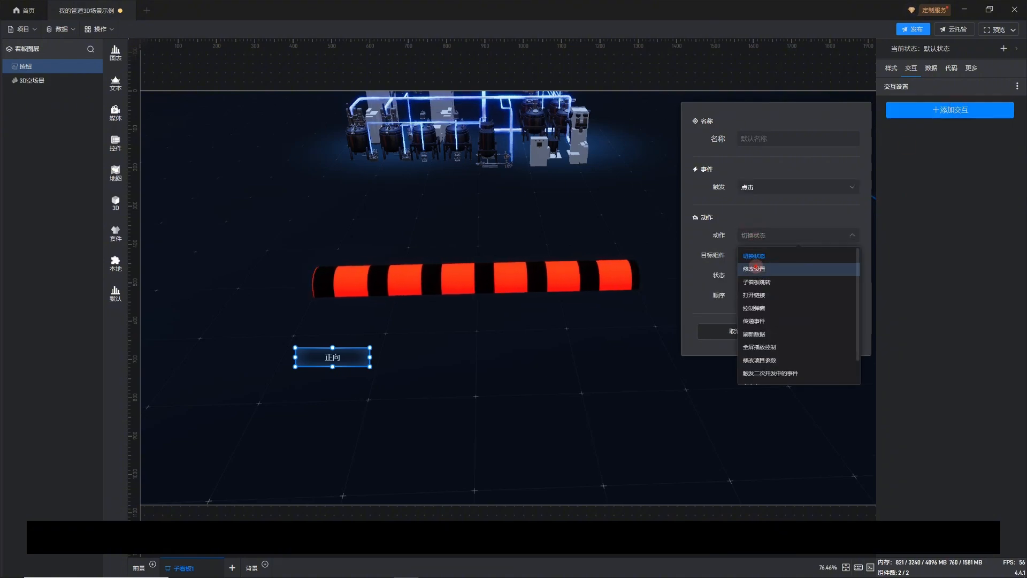
pyautogui.click(756, 265)
pyautogui.click(763, 274)
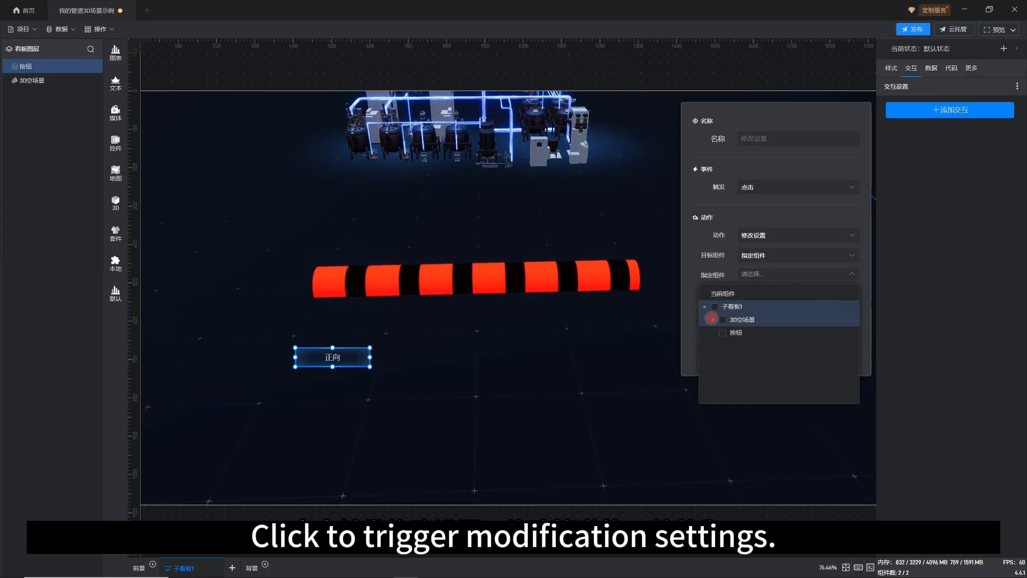
pyautogui.click(713, 319)
pyautogui.click(719, 332)
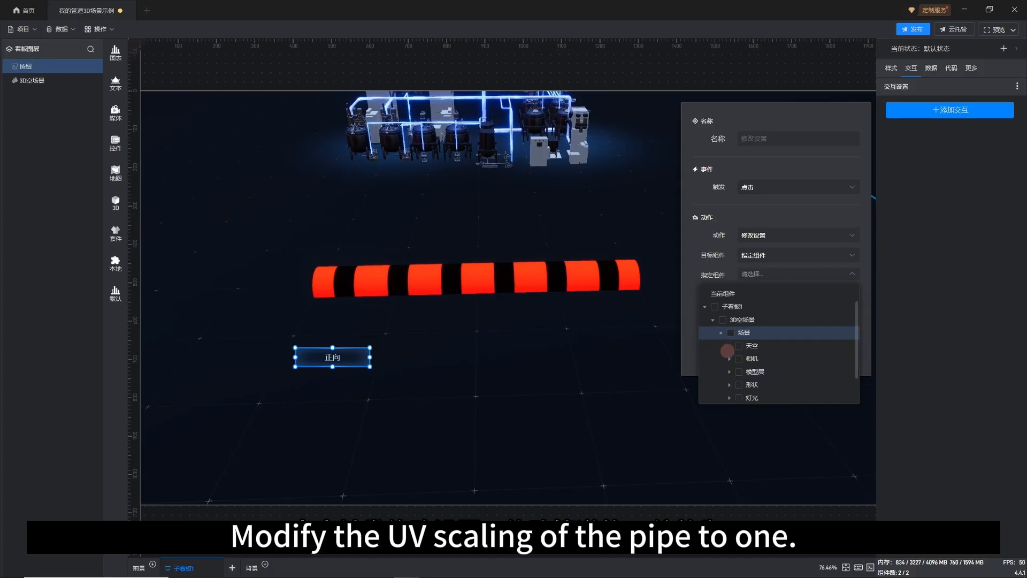
pyautogui.scroll(-1, 726, 359)
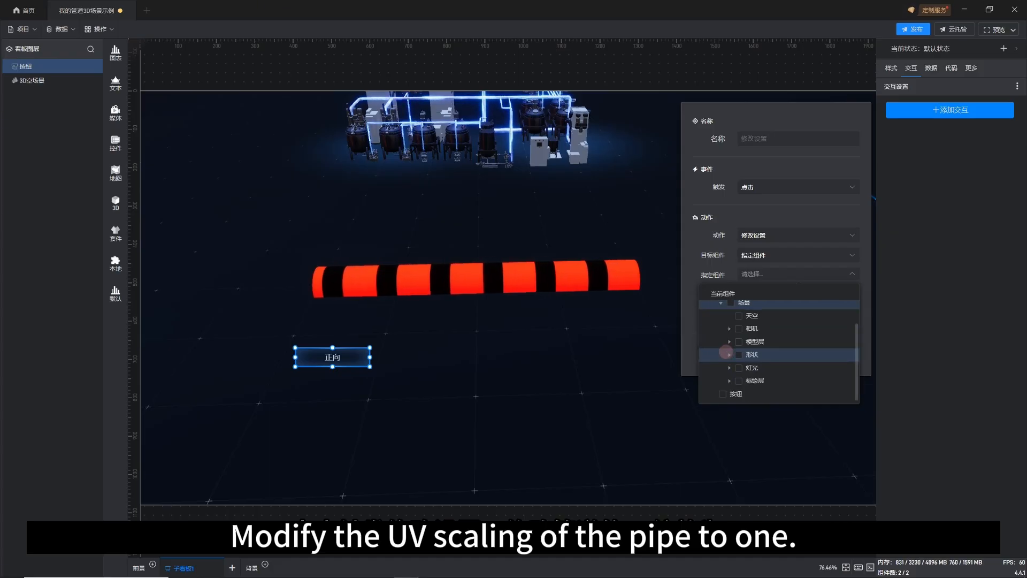
pyautogui.click(729, 380)
pyautogui.scroll(-1, 728, 378)
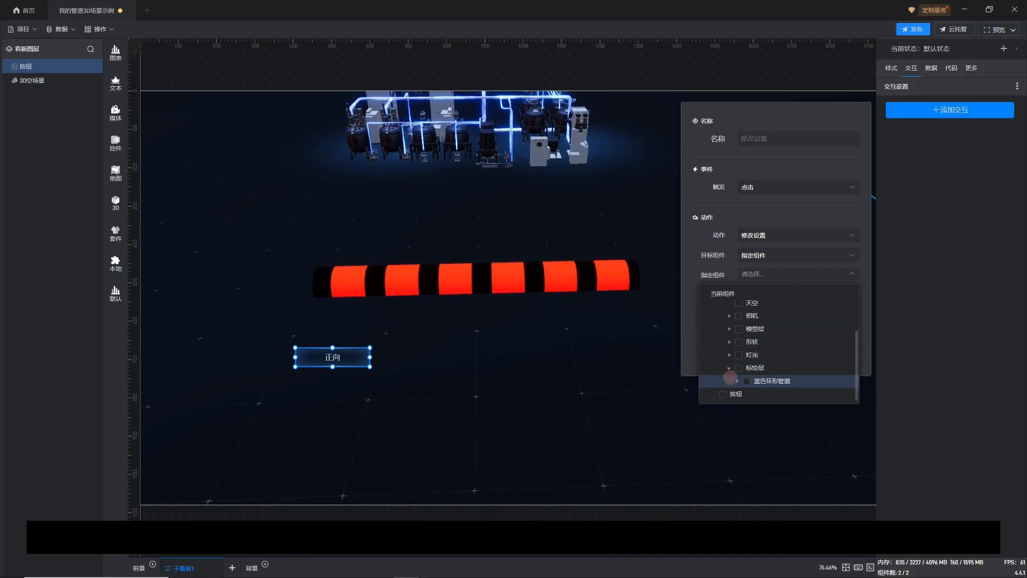
pyautogui.click(748, 381)
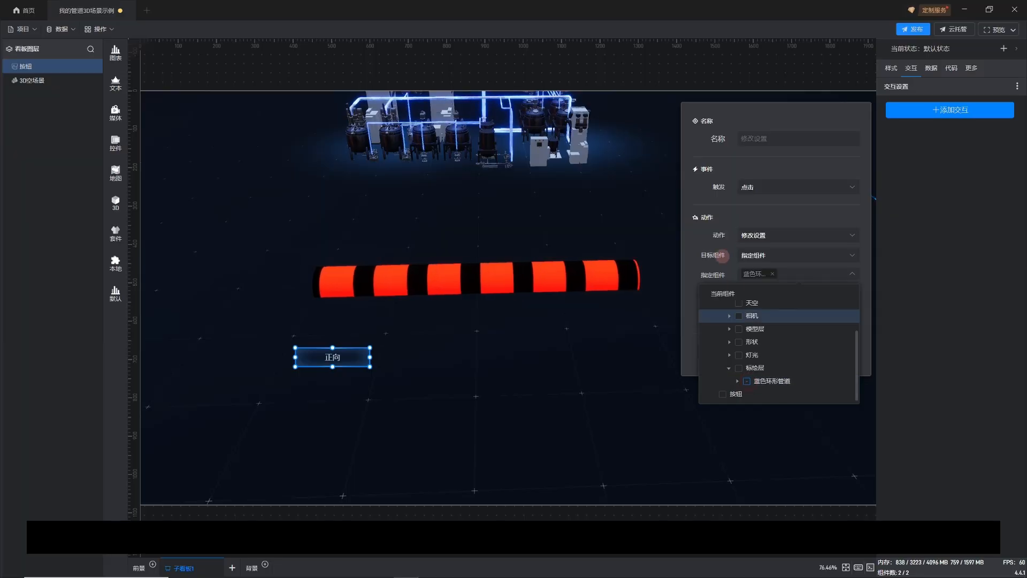
pyautogui.click(778, 276)
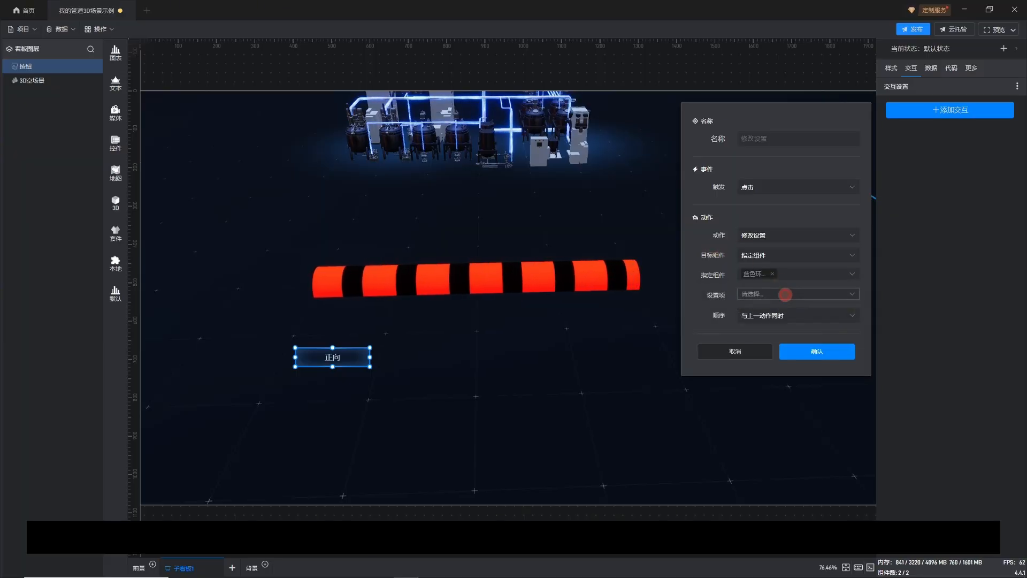
# Choose UV缩放 of the 管道材质 基础贴图 as the setting to modify, set both values to 1, and confirm the interaction
pyautogui.click(784, 292)
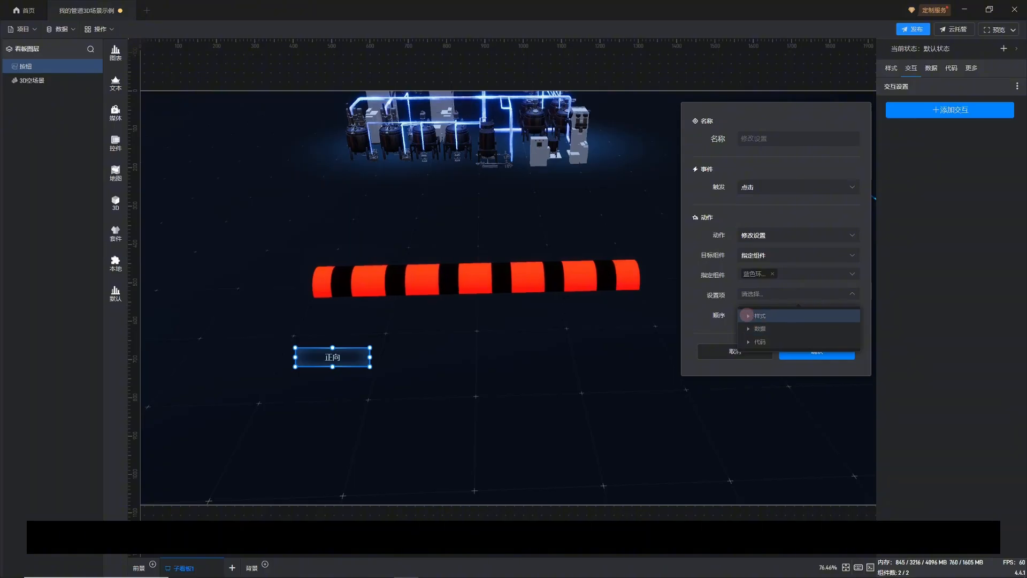
pyautogui.click(746, 315)
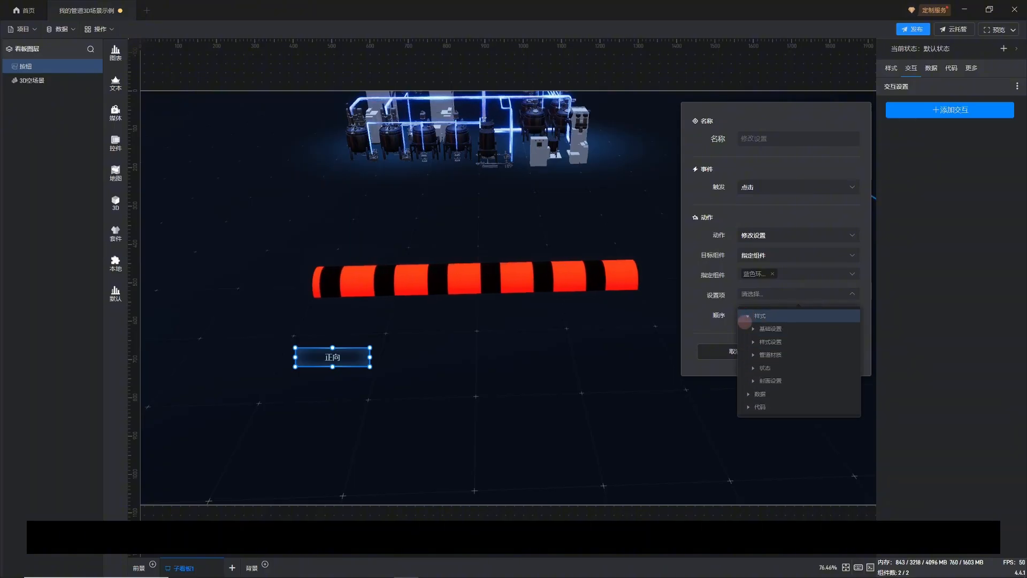
pyautogui.click(752, 342)
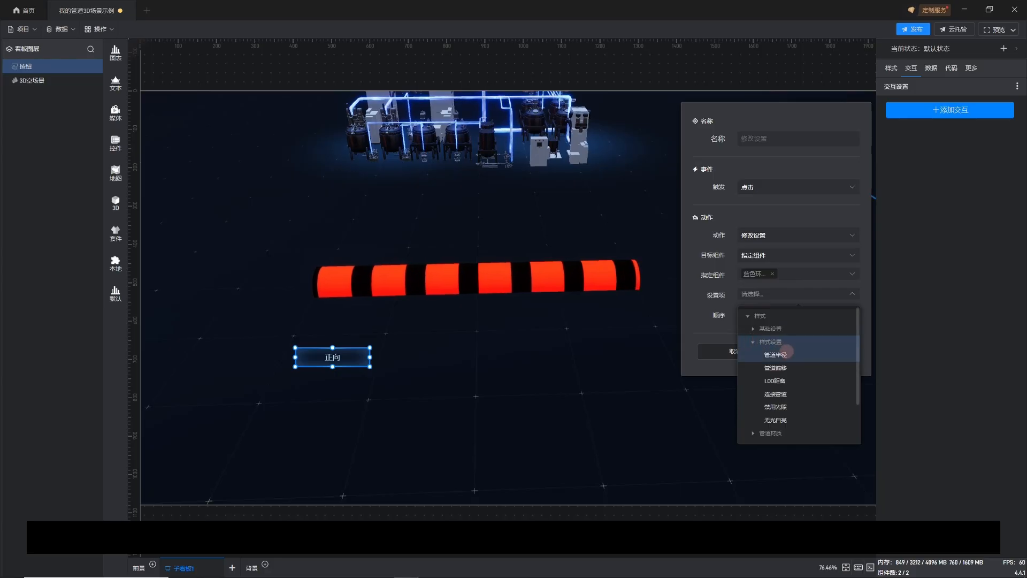
pyautogui.scroll(-2, 786, 353)
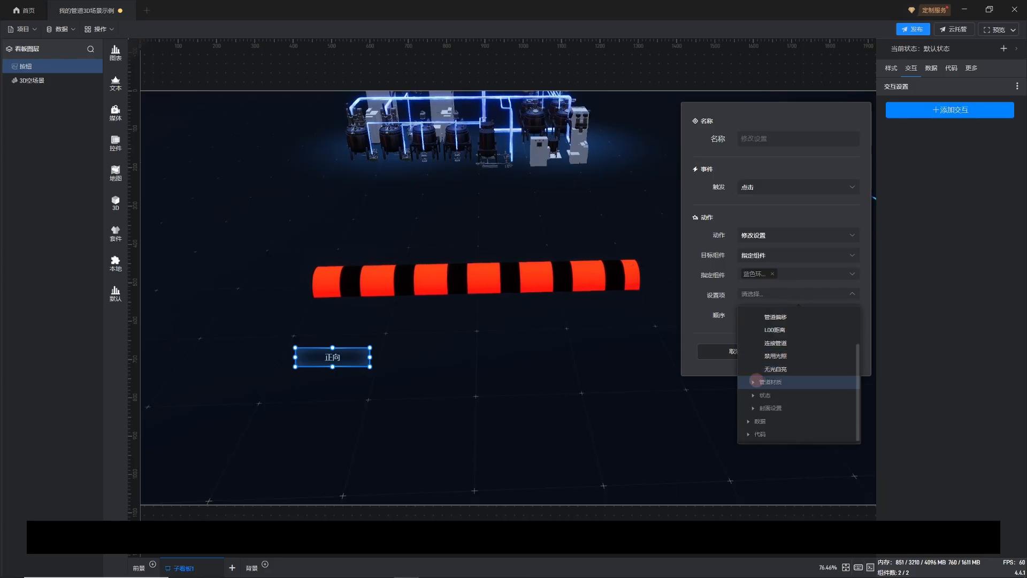
pyautogui.click(754, 381)
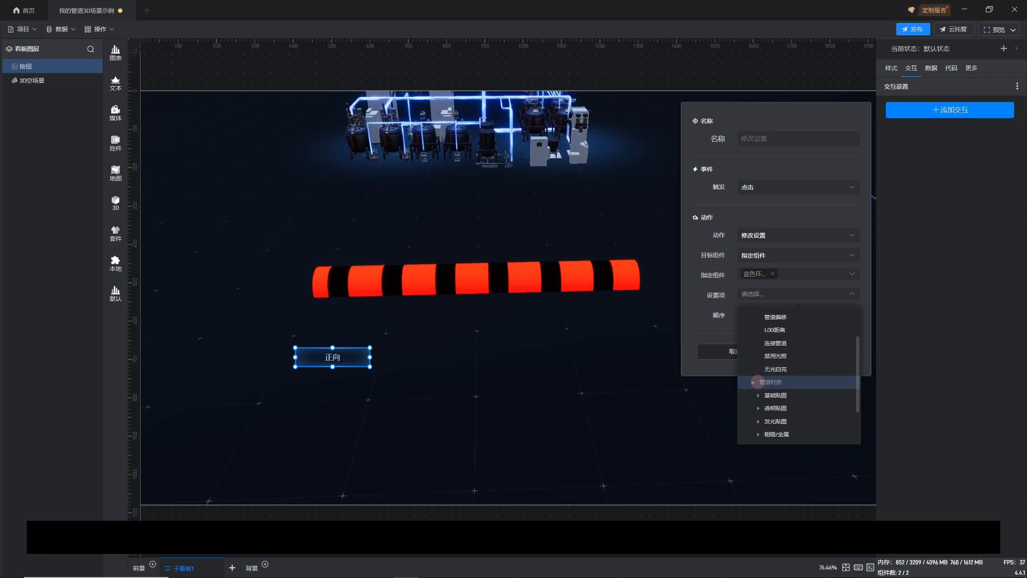
pyautogui.click(757, 394)
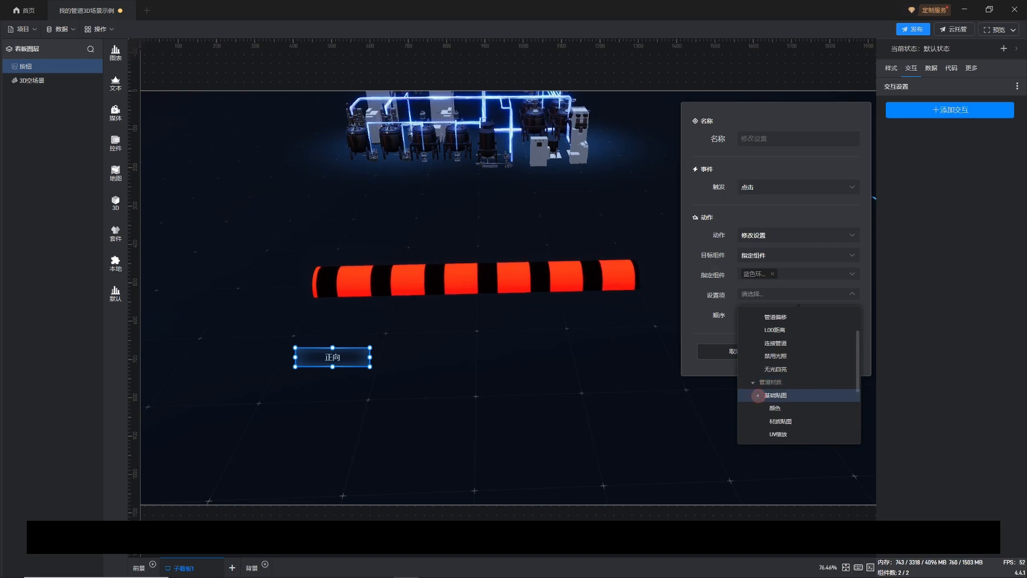
pyautogui.scroll(-3, 758, 394)
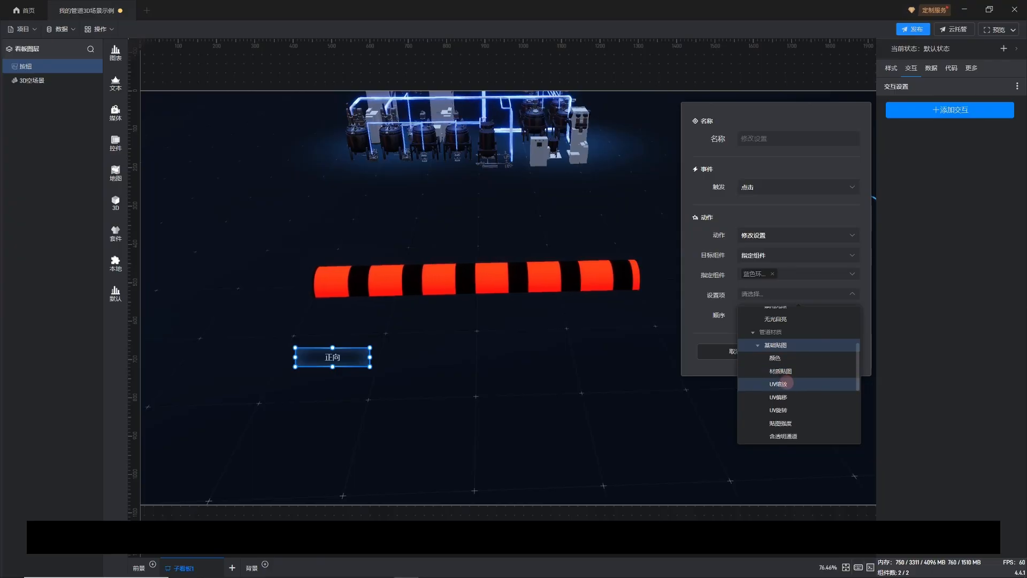
pyautogui.click(779, 384)
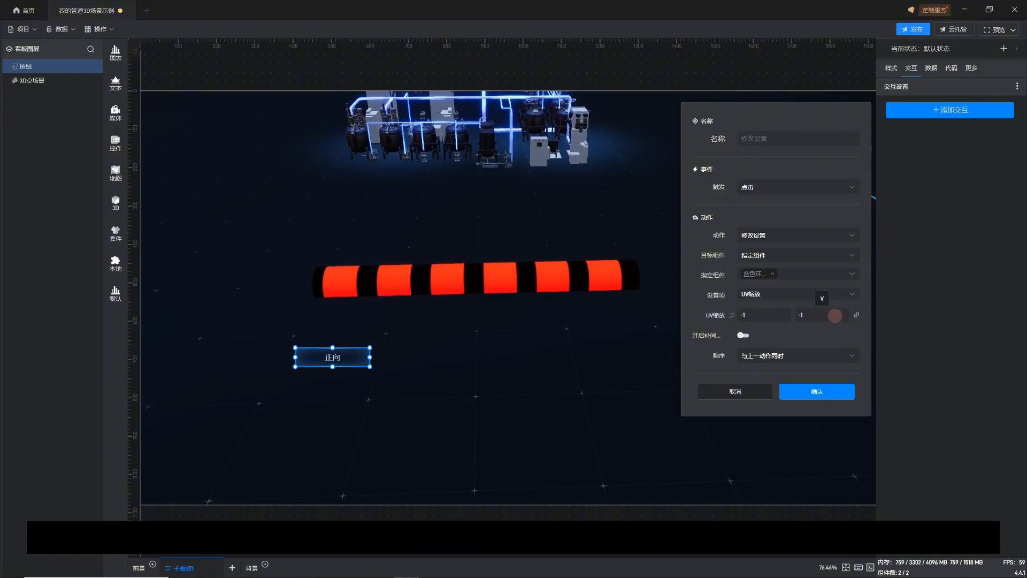
pyautogui.moveTo(835, 315); pyautogui.dragTo(789, 322)
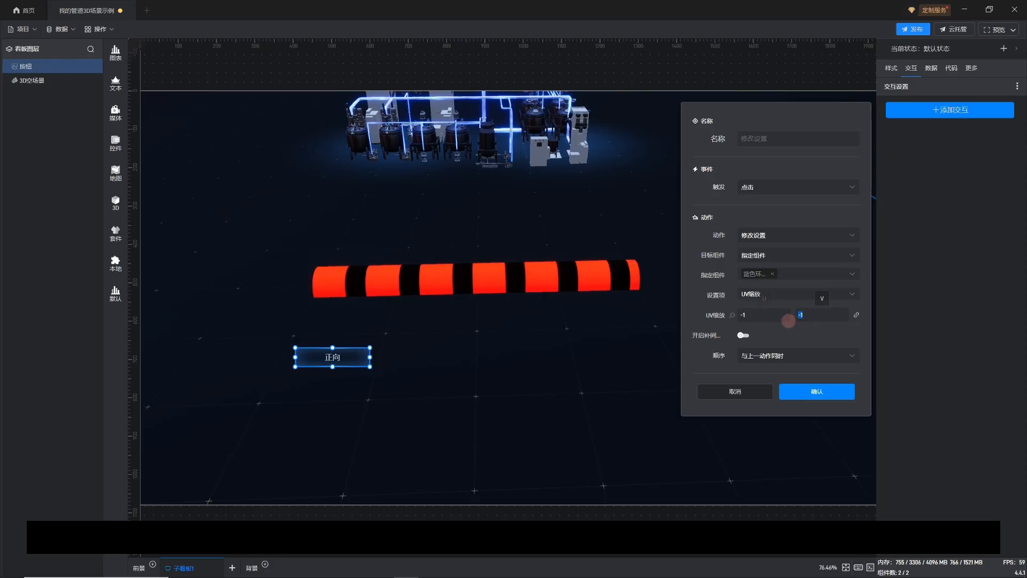
pyautogui.write('1')
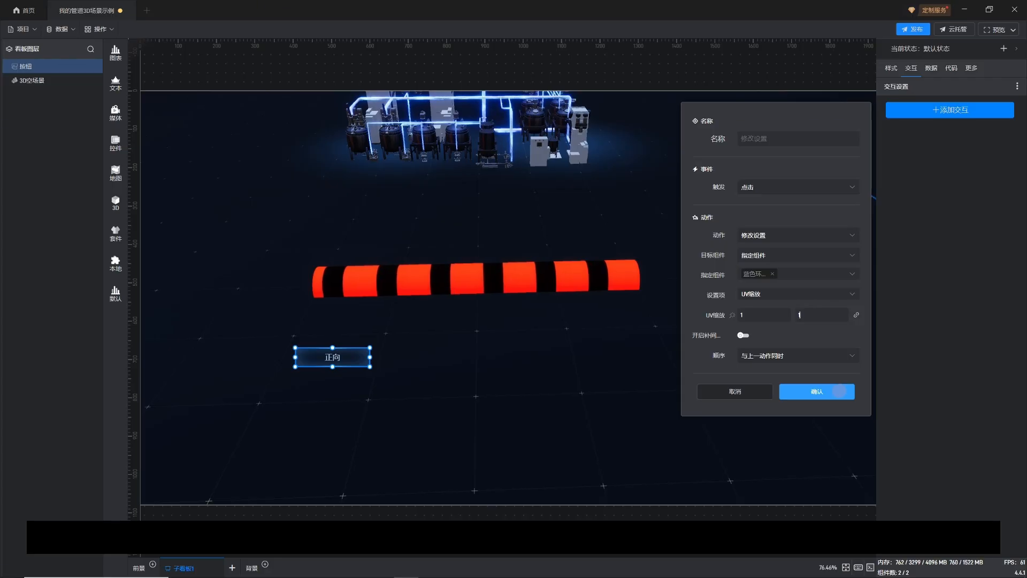
pyautogui.click(839, 391)
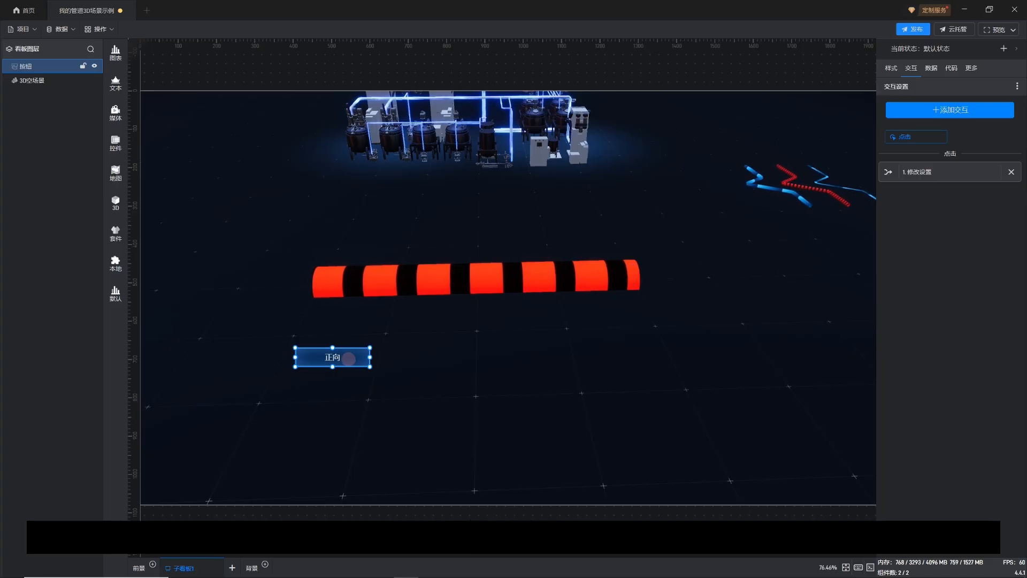
# Duplicate the 正向 button and place the copy just to the right of the original
pyautogui.hotkey('ctrl', 'c')
pyautogui.hotkey('ctrl', 'v')
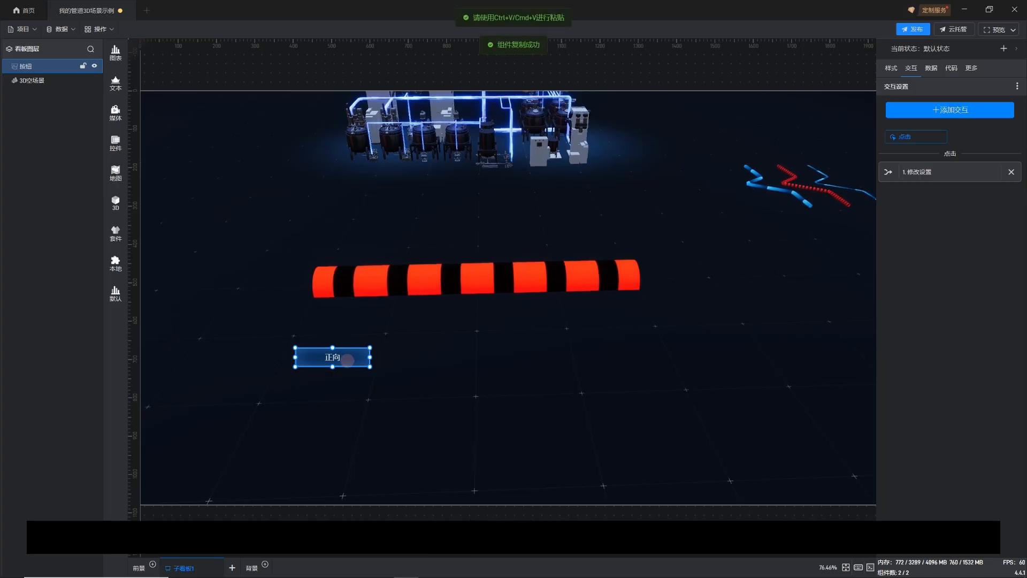
pyautogui.moveTo(348, 360); pyautogui.dragTo(428, 356)
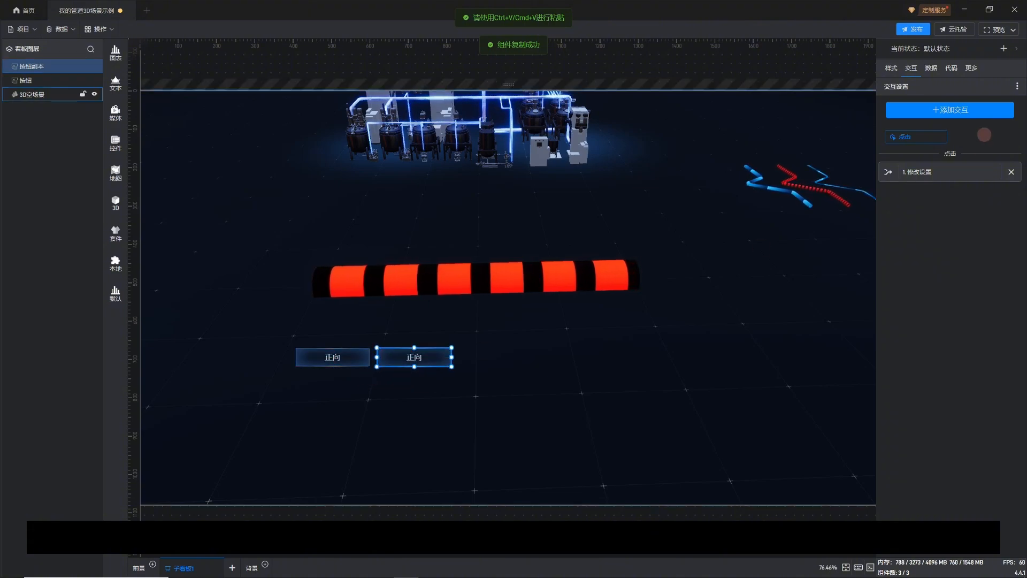
# Change the duplicated button's text to 逆向 and keep that button selected
pyautogui.click(891, 68)
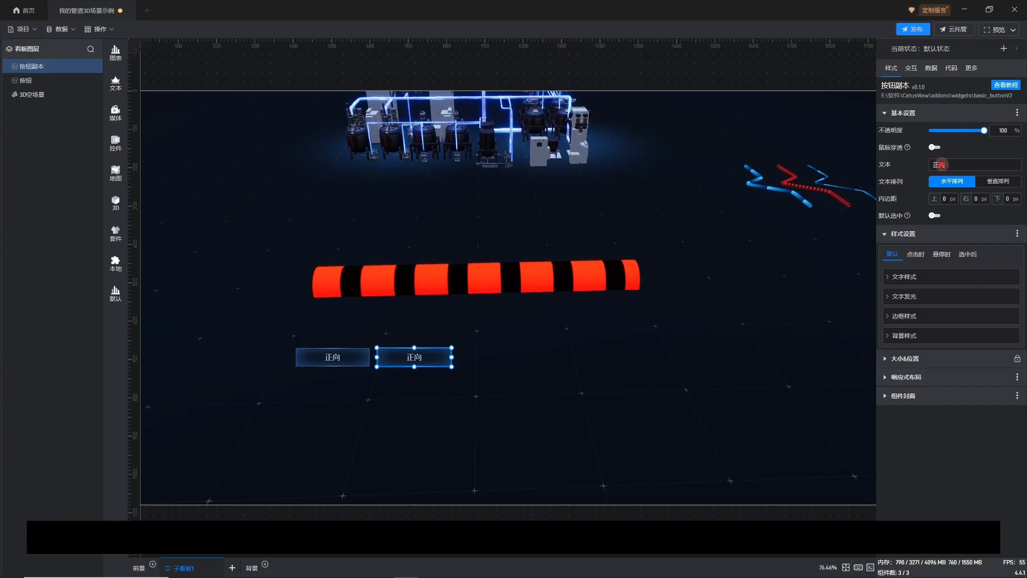
pyautogui.click(939, 165)
pyautogui.moveTo(939, 165); pyautogui.dragTo(927, 167)
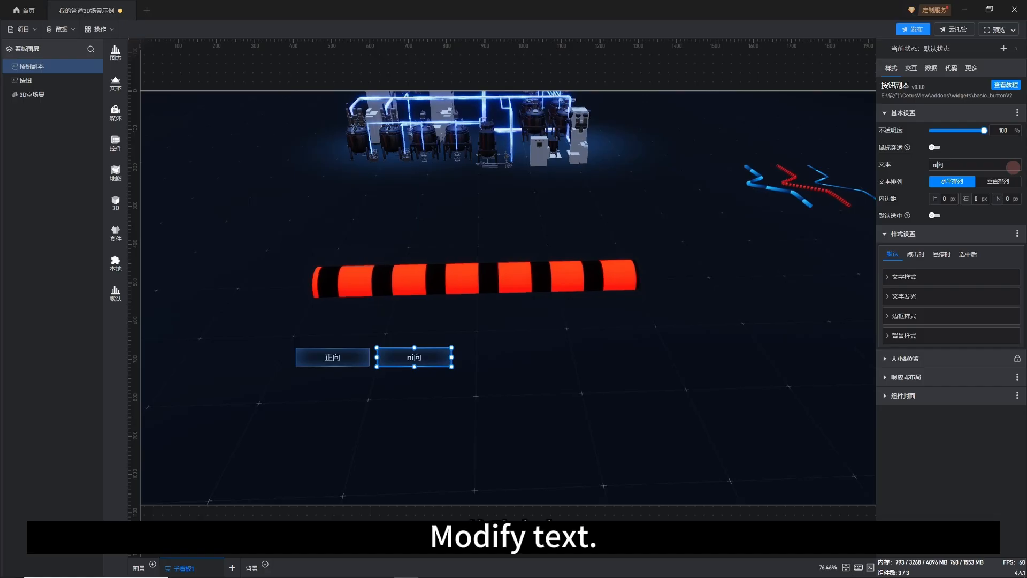
pyautogui.write('n')
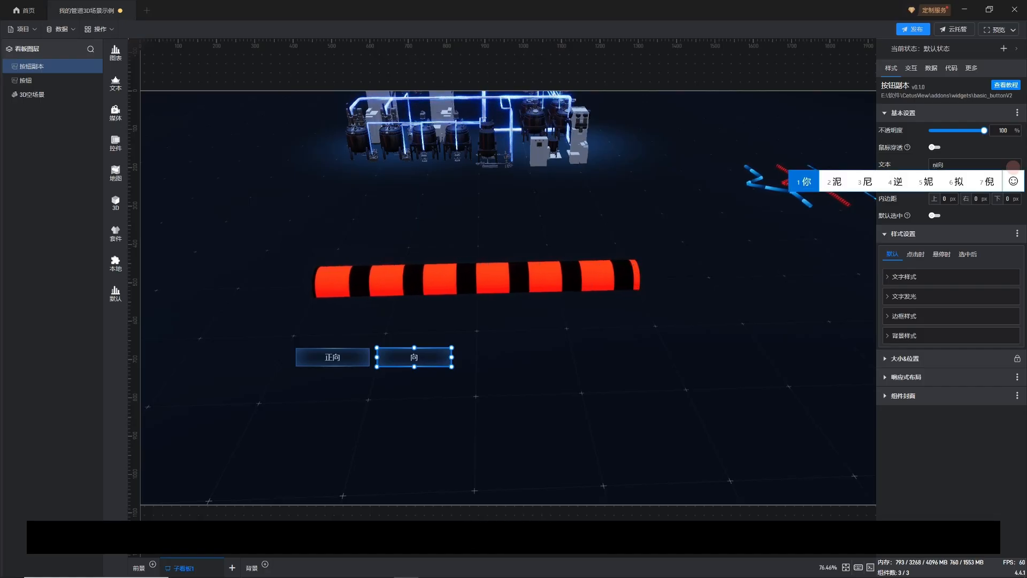
pyautogui.write('i')
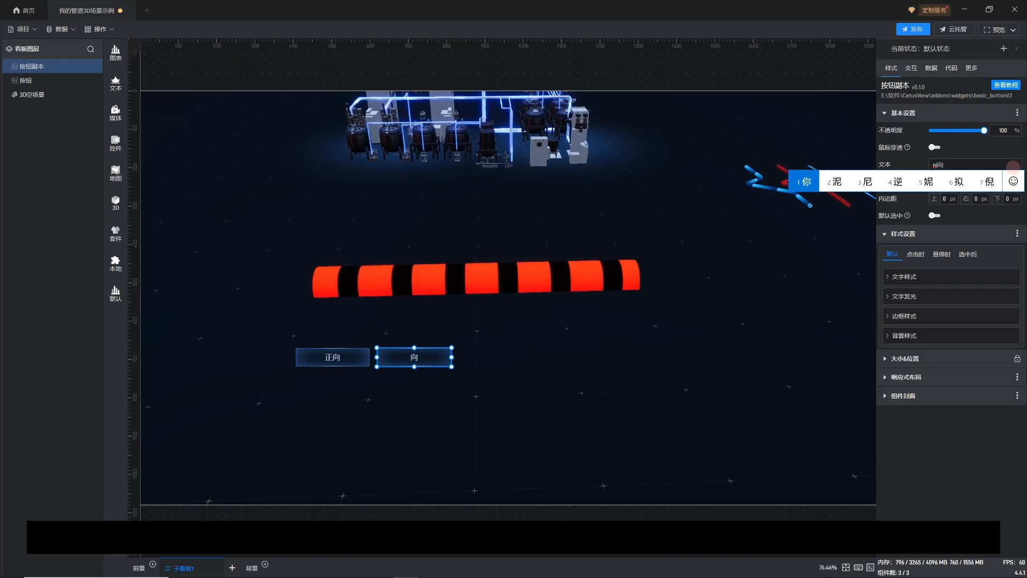
pyautogui.write('4')
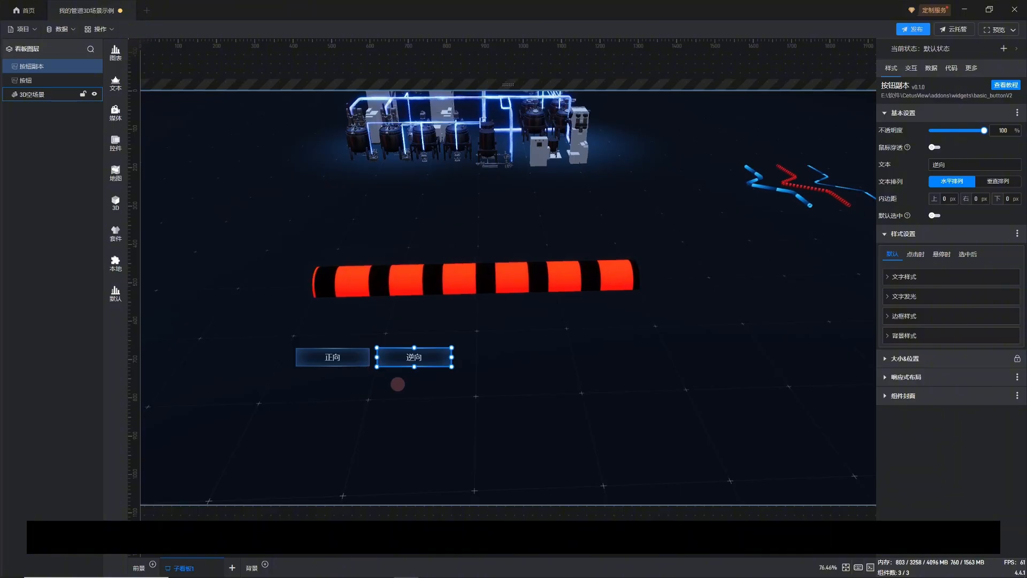
pyautogui.click(397, 384)
pyautogui.click(413, 364)
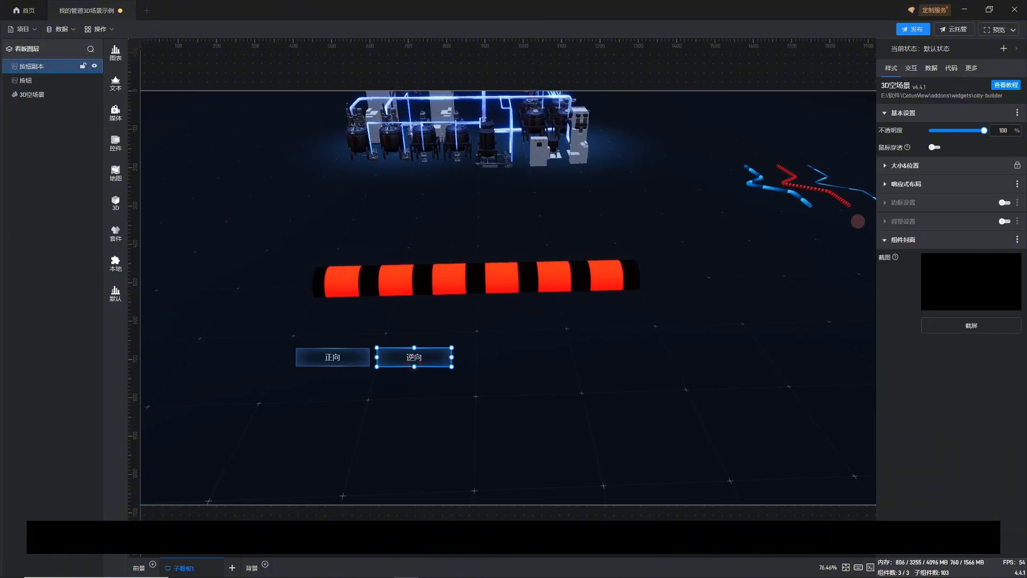
# Set both UV缩放 values in the 逆向 button's 修改设置 interaction to -1 and confirm the interaction
pyautogui.click(909, 68)
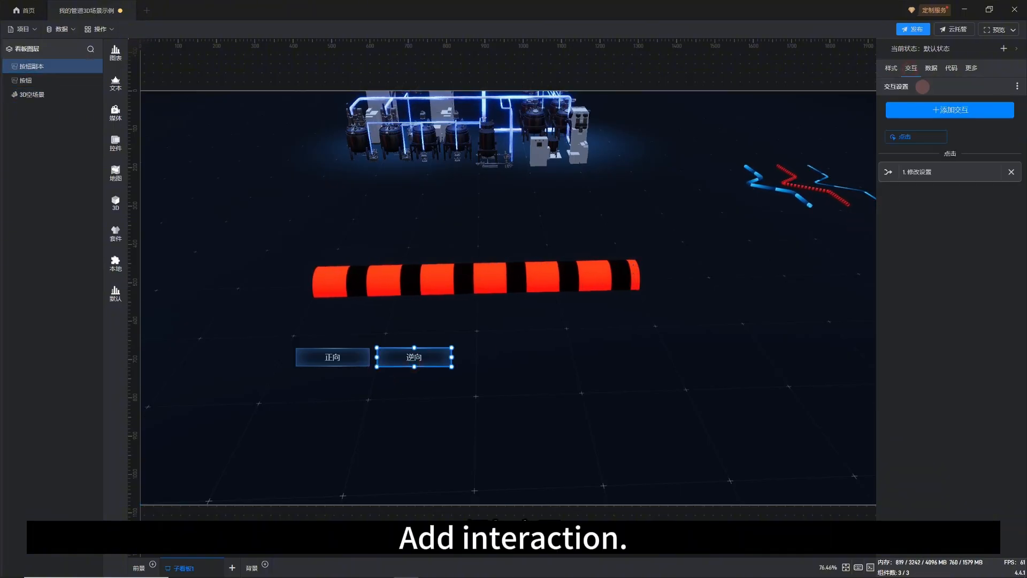
pyautogui.click(955, 172)
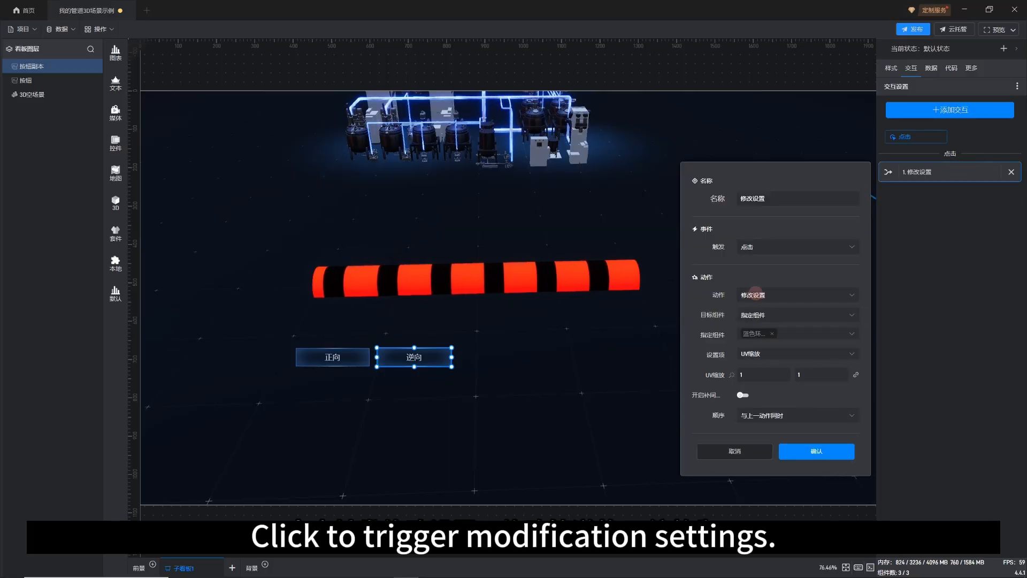
pyautogui.click(751, 373)
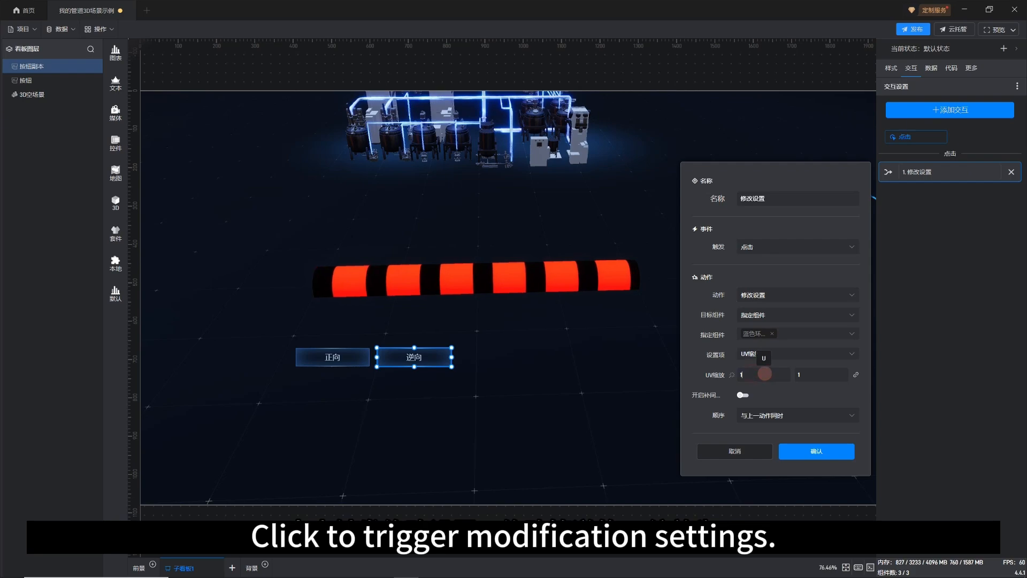
pyautogui.press('BackSpace')
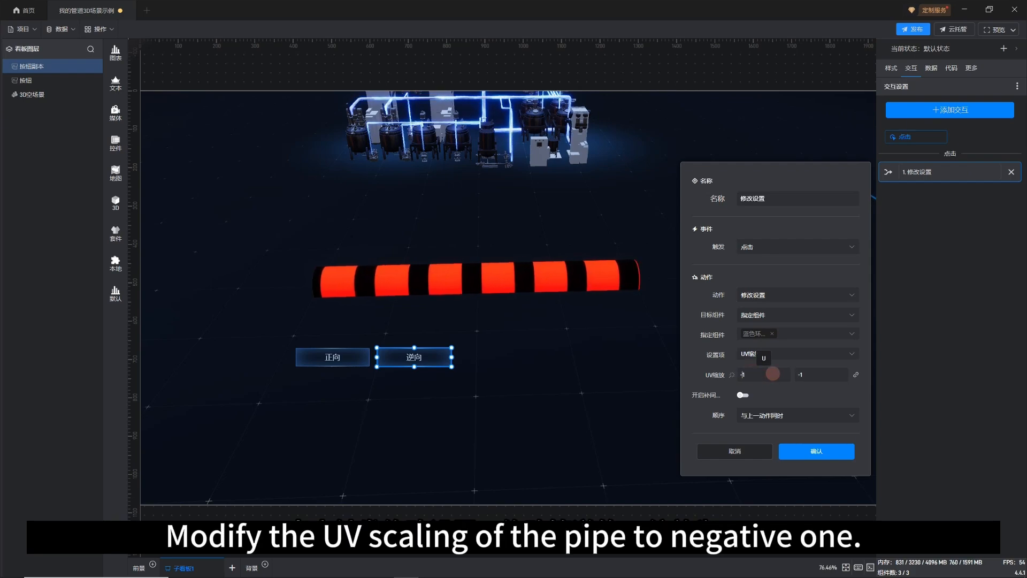
pyautogui.write('-1')
pyautogui.click(817, 449)
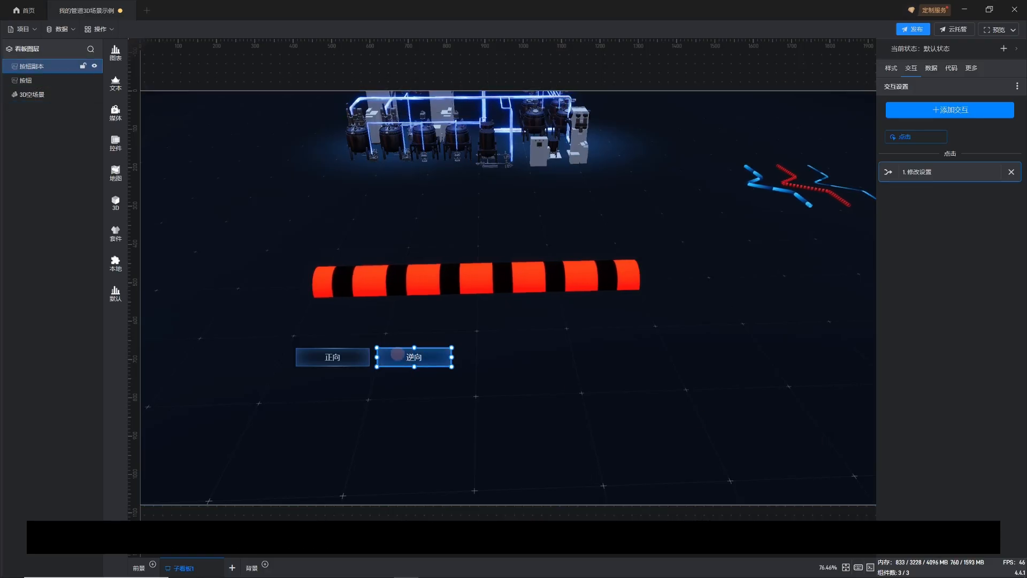
# Test the 正向 and 逆向 buttons by triggering them in turn and watching the red pipe's flow direction
pyautogui.click(346, 355)
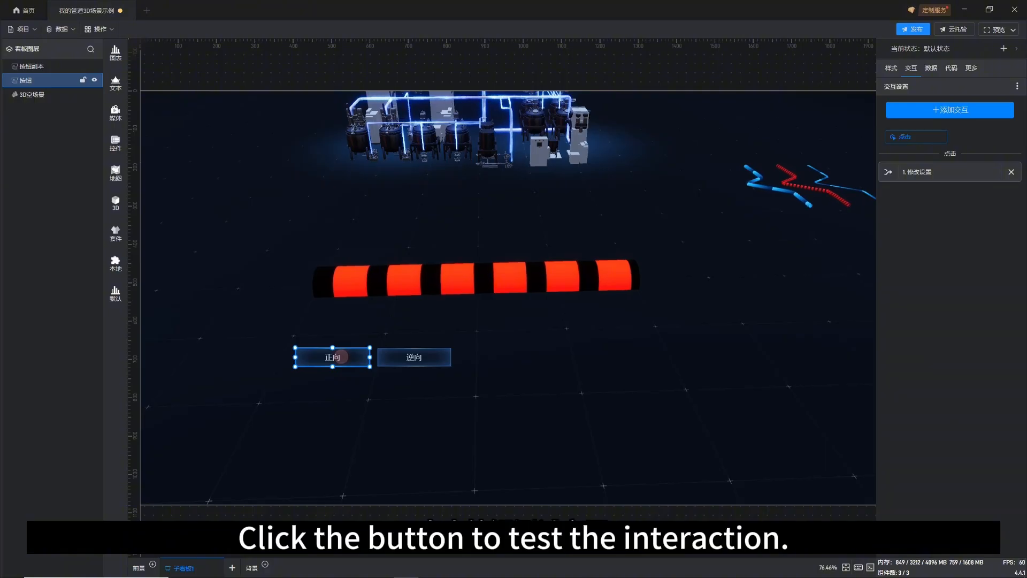
pyautogui.click(413, 357)
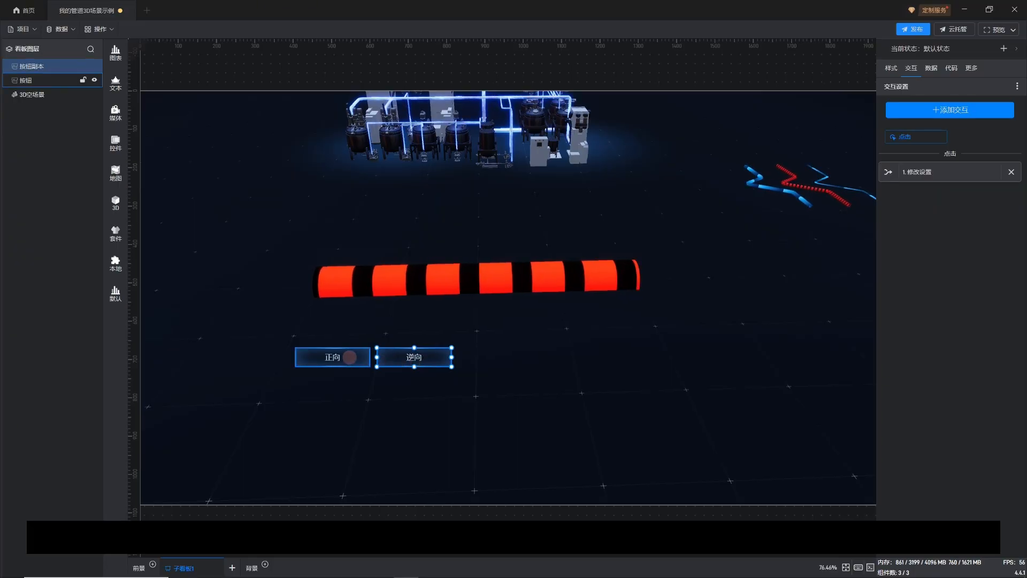
pyautogui.click(352, 357)
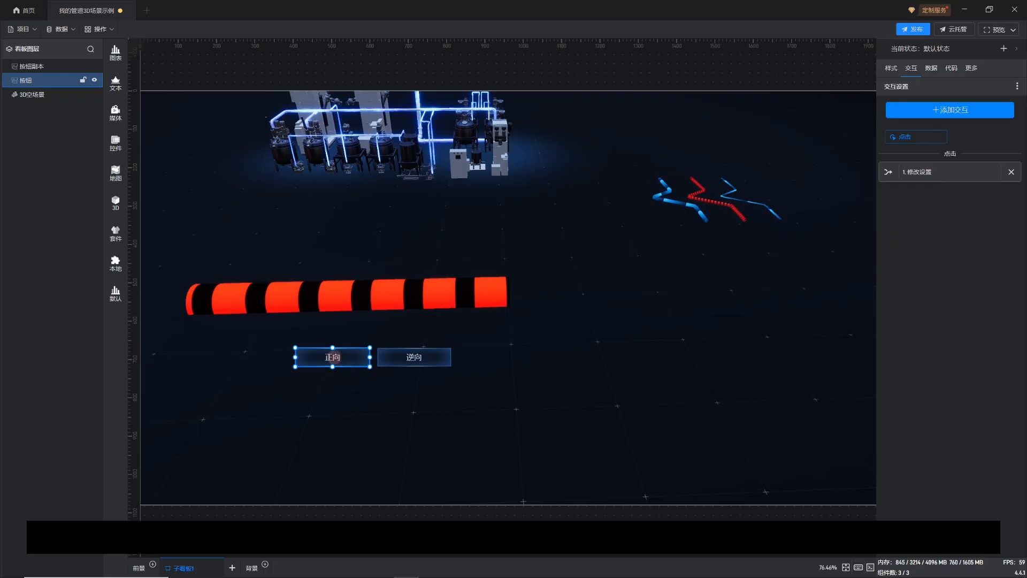
# Duplicate the 正向 button to the right of 逆向, below the zigzag pipes, and delete the copy's 修改设置 interaction
pyautogui.keyDown('alt'); pyautogui.moveTo(464, 357); pyautogui.dragTo(645, 357); pyautogui.keyUp('alt')
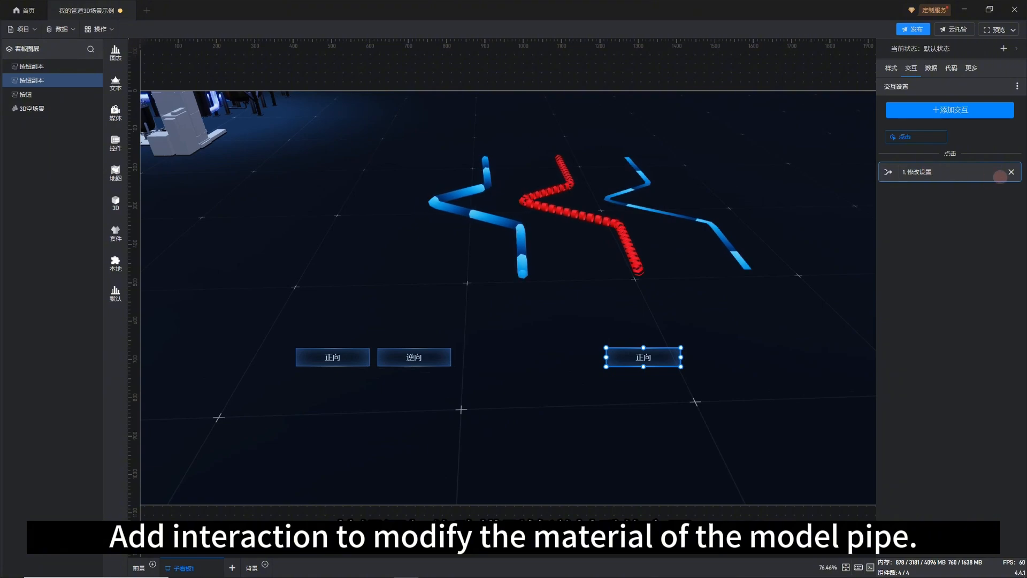
pyautogui.click(1007, 175)
# Add a 点击 interaction with the 修改设置 action to the duplicated 正向 button
pyautogui.click(948, 113)
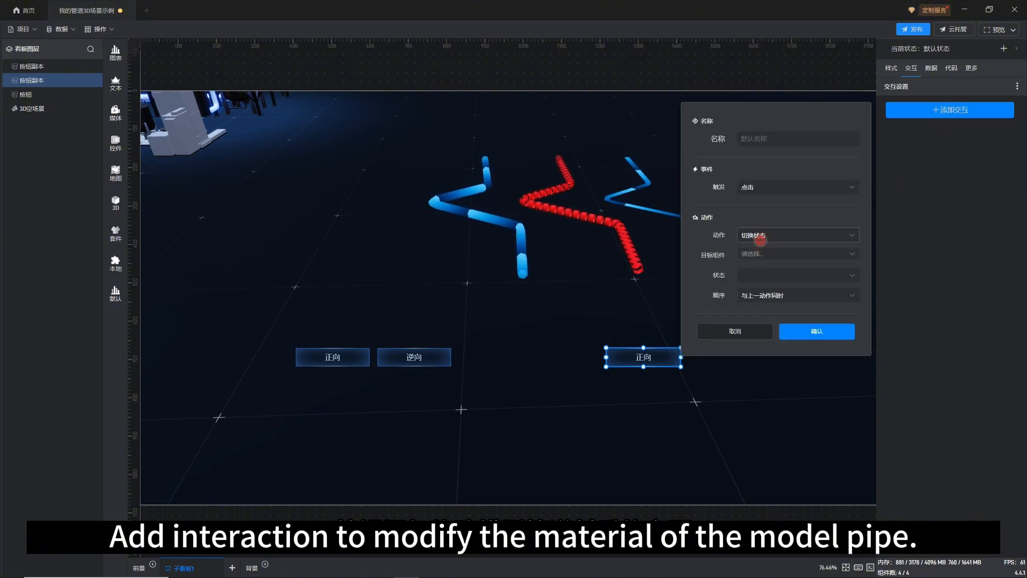
pyautogui.click(760, 236)
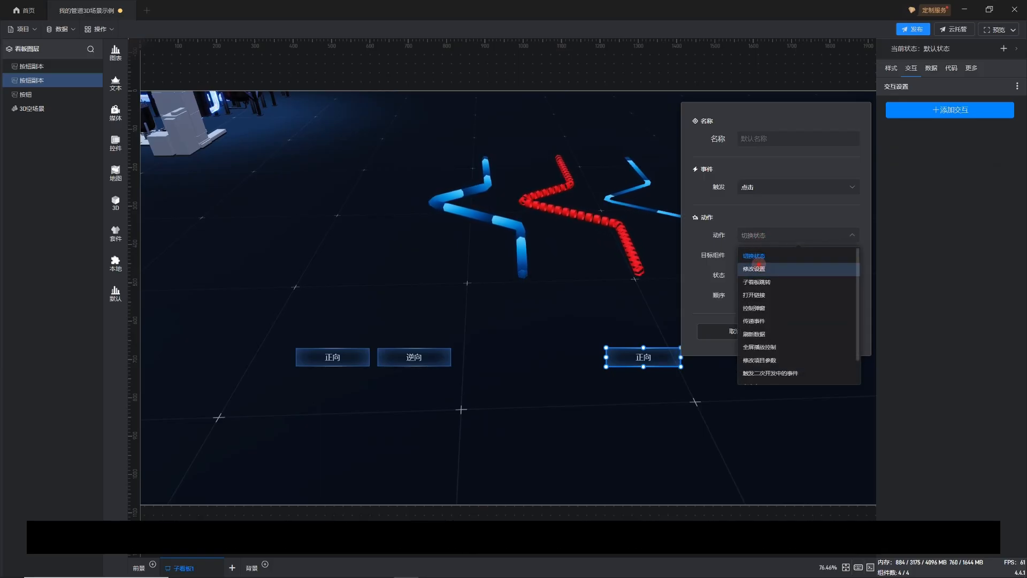
pyautogui.click(756, 268)
# Target the interaction at Plane.001material, found under 模型层, 线段生成流光, Scene Collection, 线段转流光 and Plane.001 in 3D空场景
pyautogui.click(760, 273)
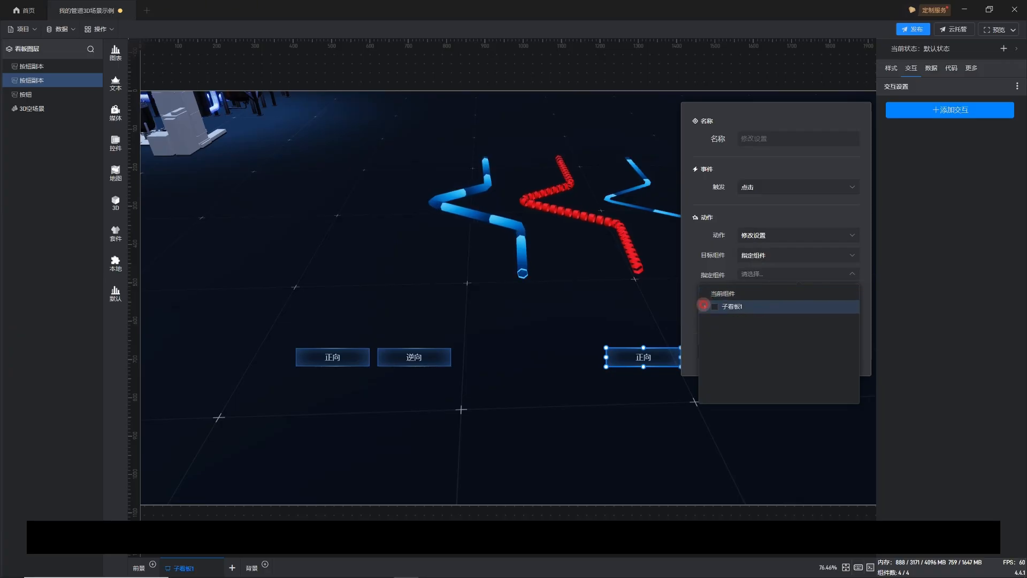
pyautogui.click(706, 306)
pyautogui.click(712, 319)
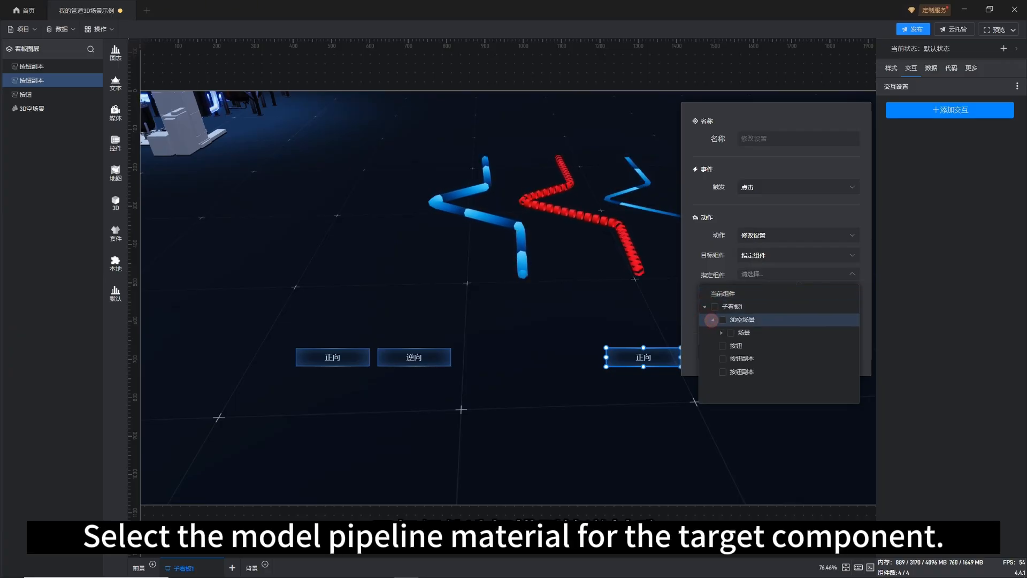
pyautogui.click(721, 332)
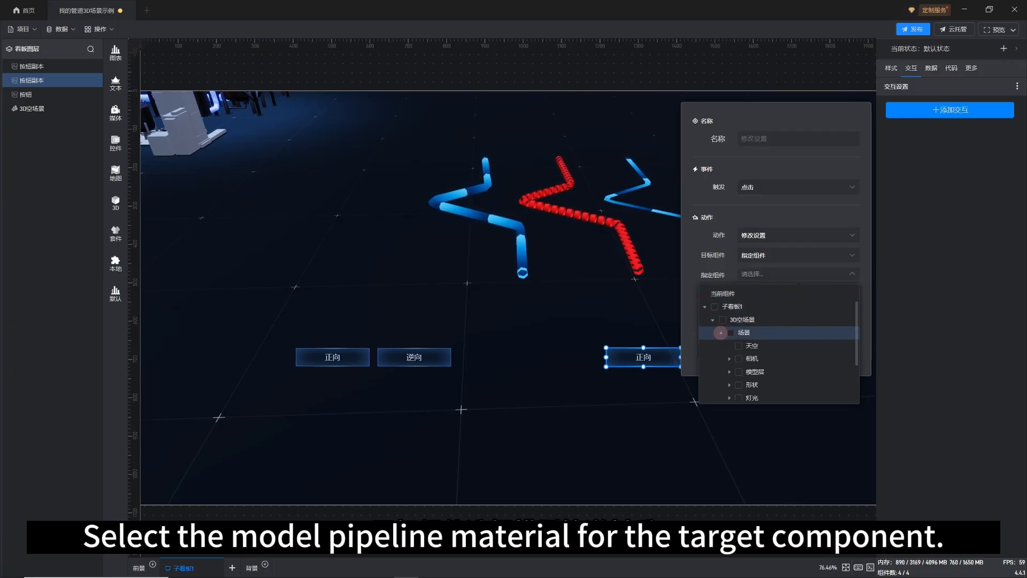
pyautogui.scroll(-1, 726, 352)
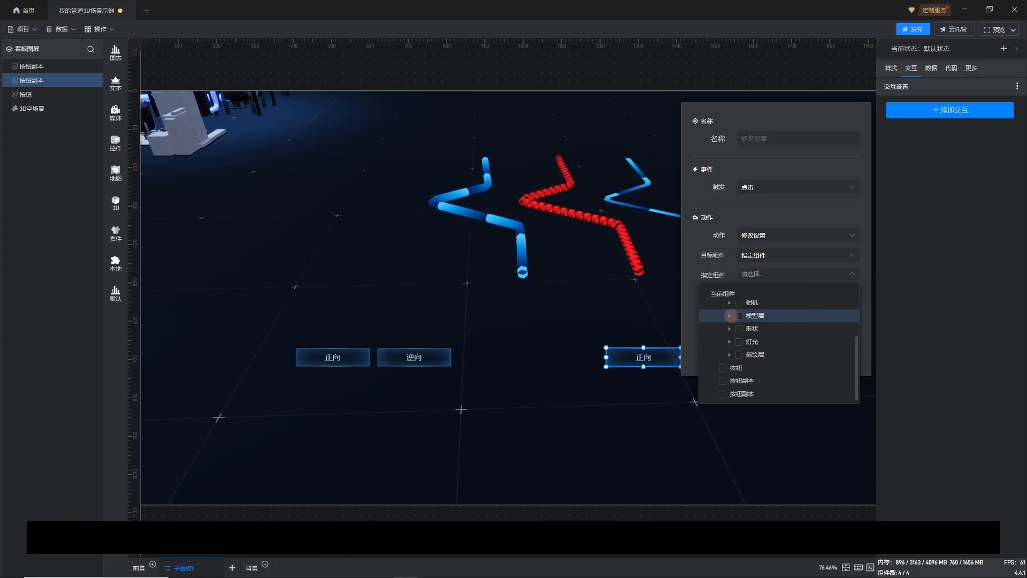
pyautogui.click(730, 316)
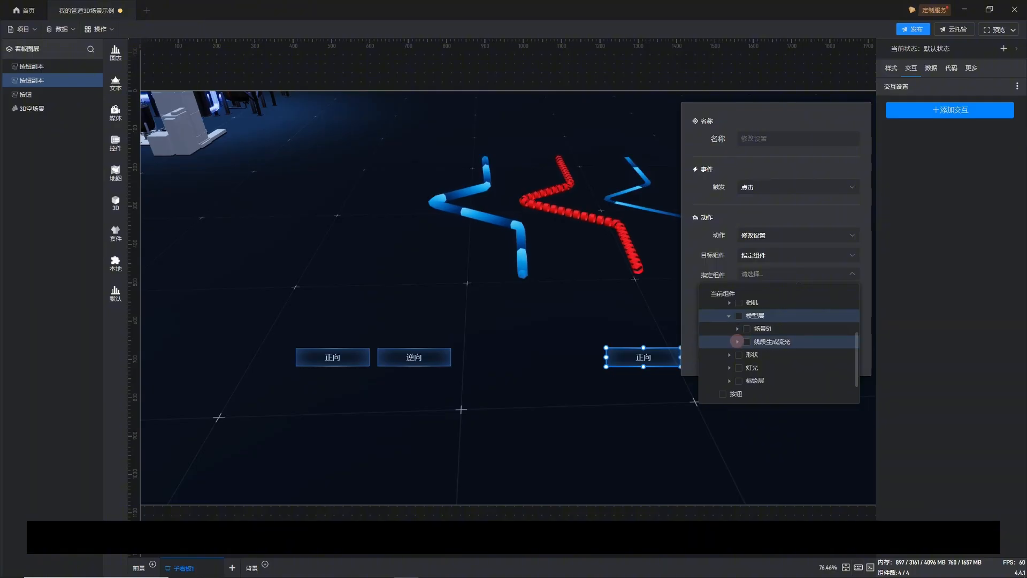
pyautogui.click(737, 341)
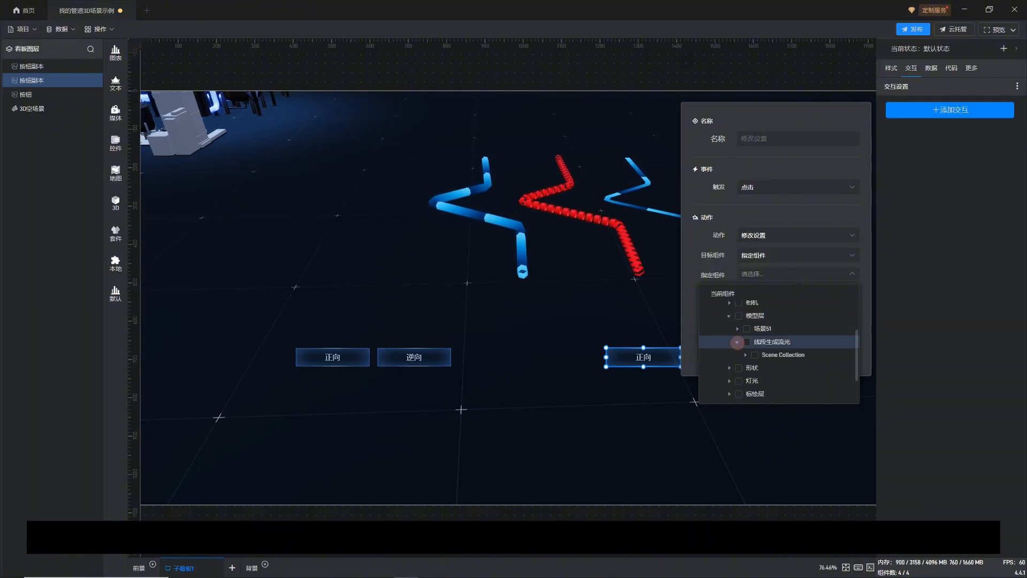
pyautogui.click(744, 355)
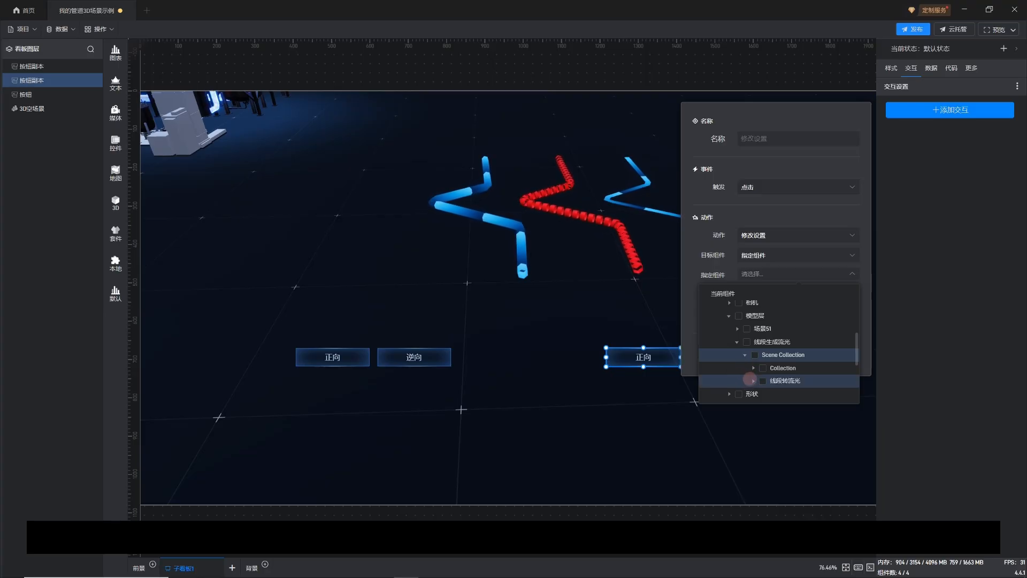
pyautogui.click(752, 368)
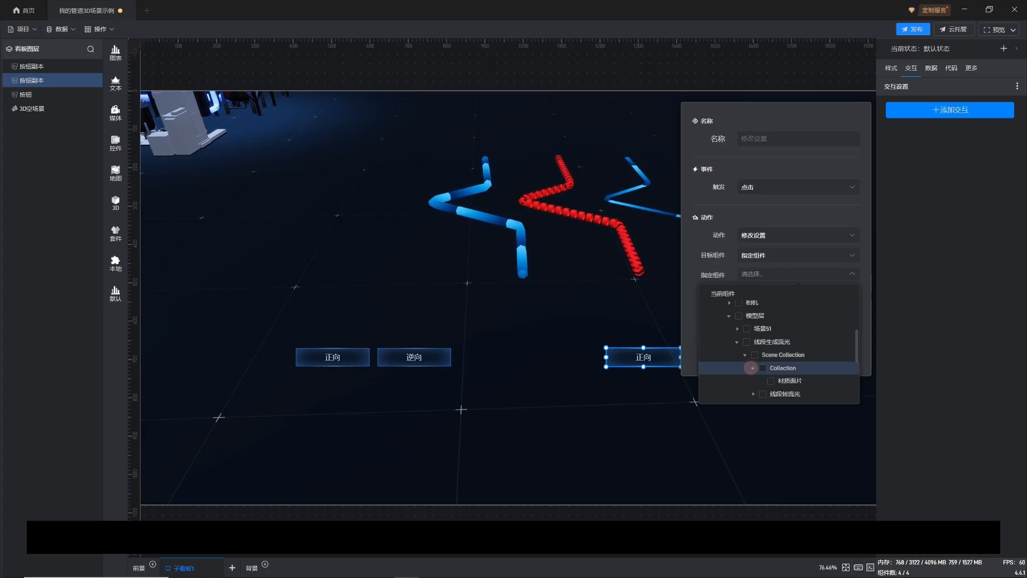
pyautogui.scroll(-2, 750, 368)
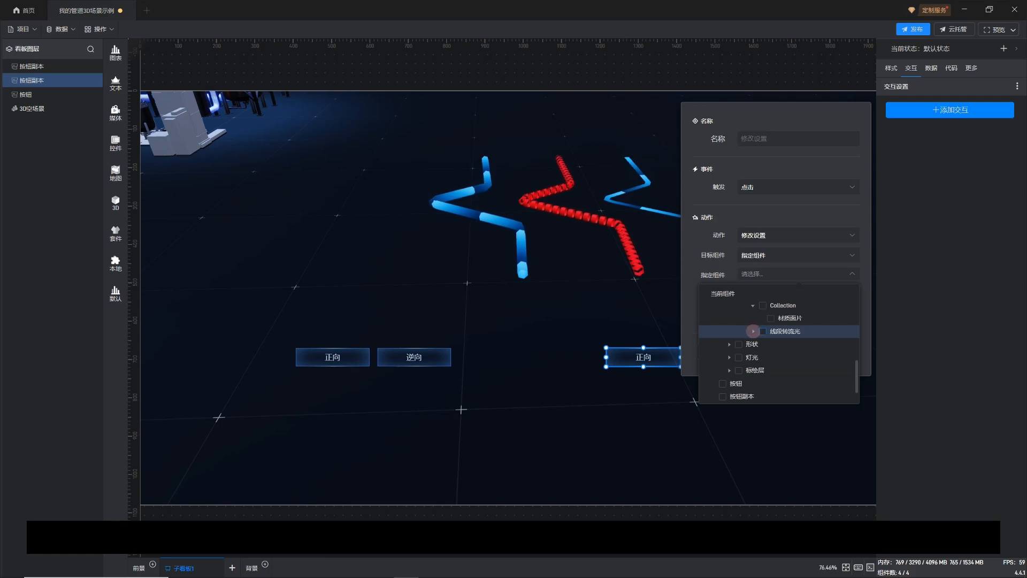
pyautogui.click(753, 331)
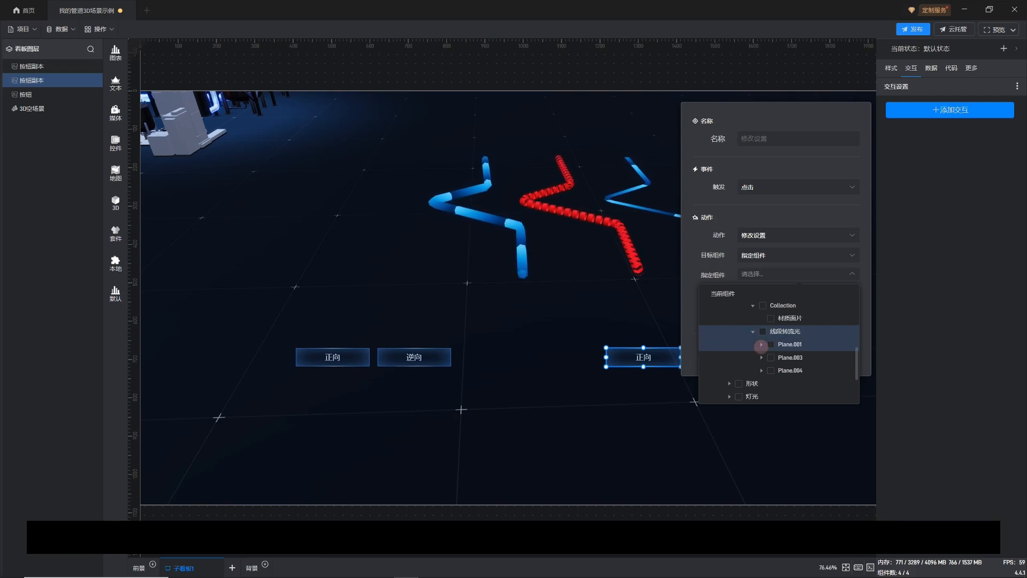
pyautogui.click(761, 344)
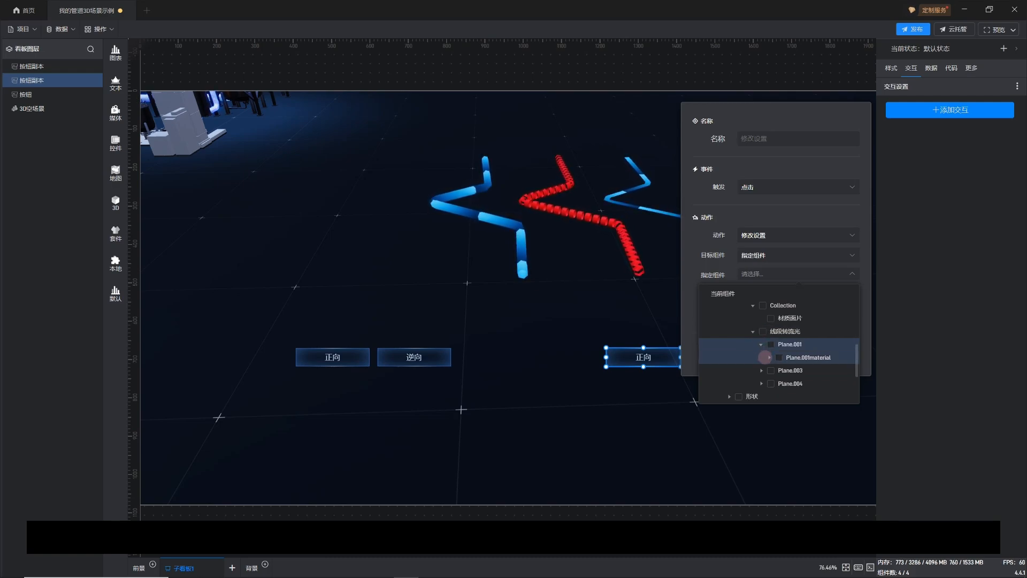
pyautogui.click(767, 357)
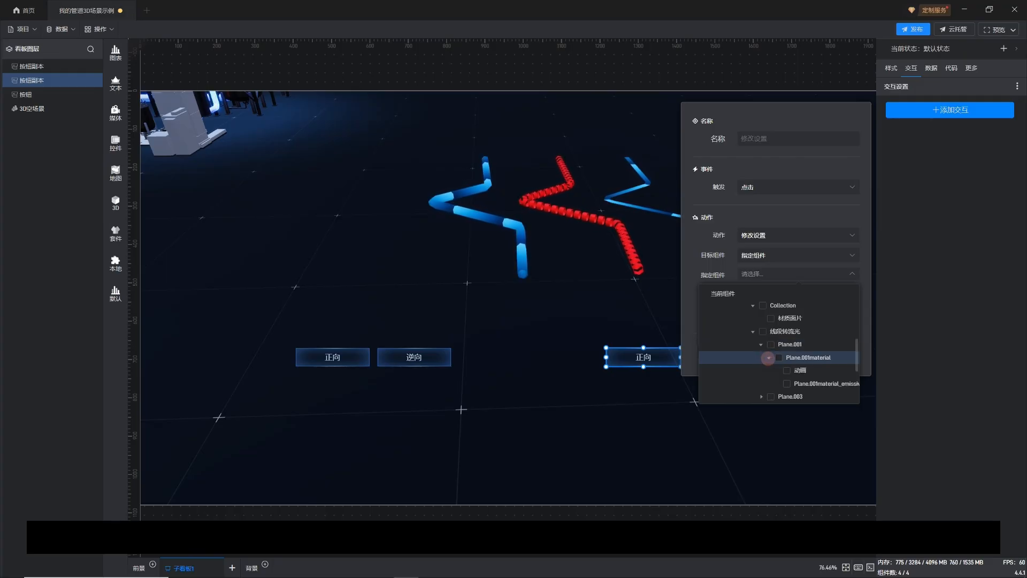
pyautogui.scroll(-2, 768, 358)
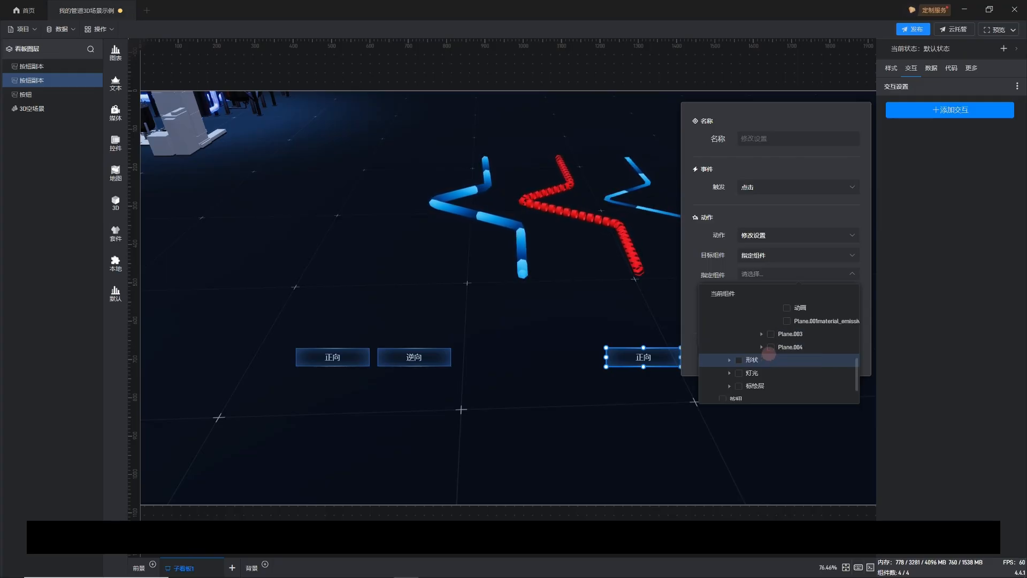
pyautogui.scroll(2, 768, 353)
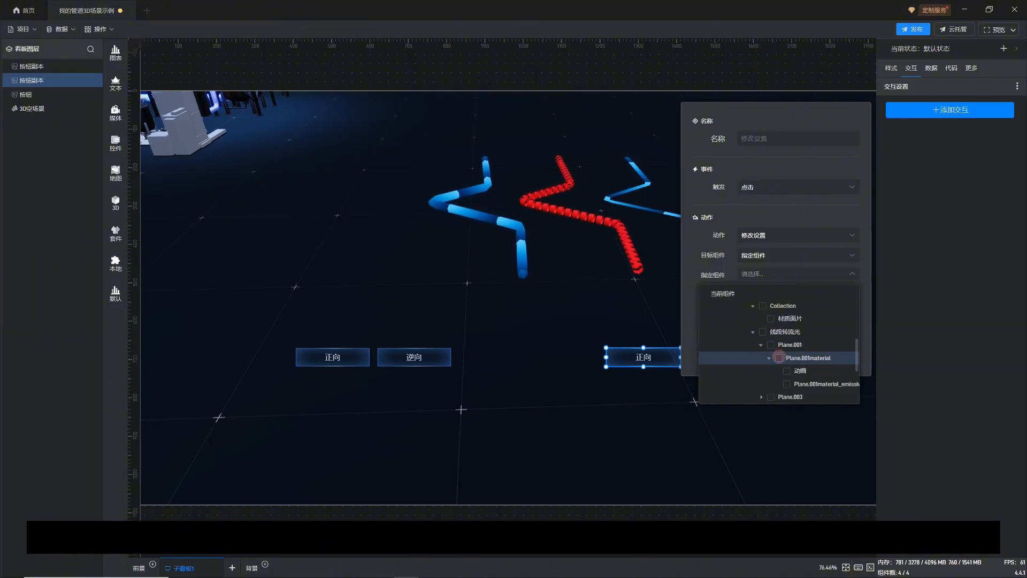
pyautogui.click(778, 358)
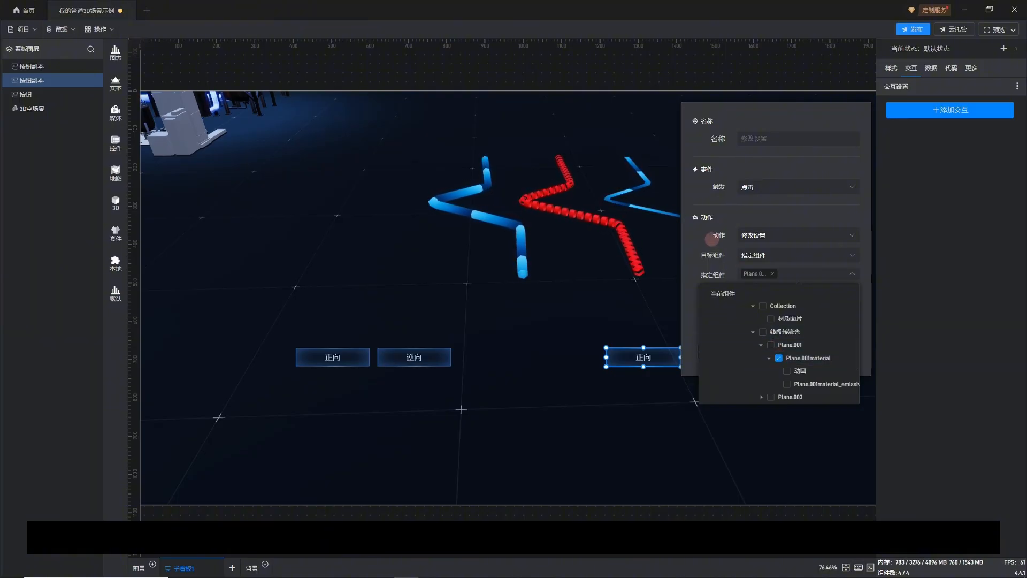
pyautogui.click(721, 246)
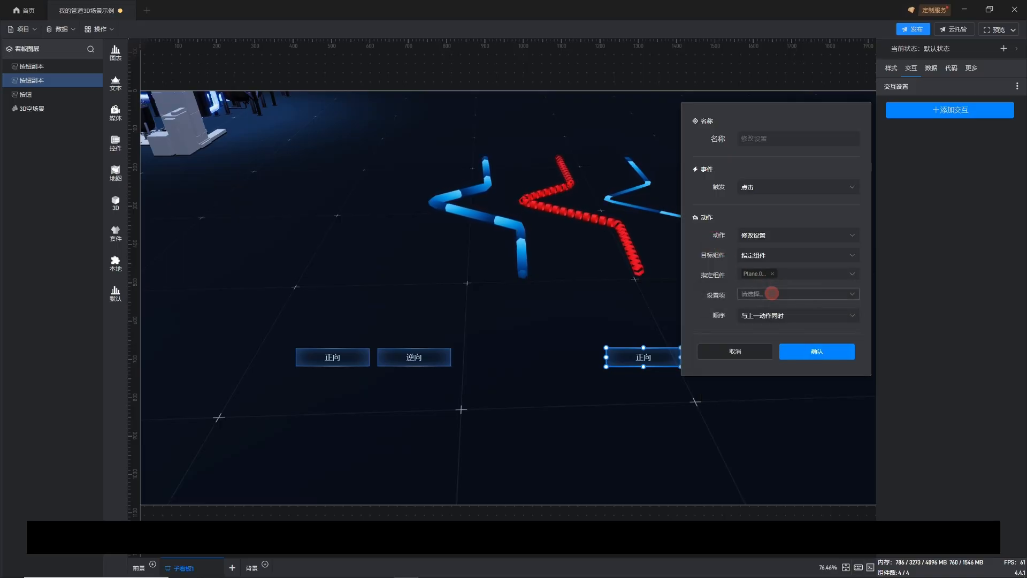
# Choose UV缩放 under 样式 and 基础色 as the interaction's setting item, set both values to 1, and confirm the interaction
pyautogui.click(765, 296)
pyautogui.click(747, 316)
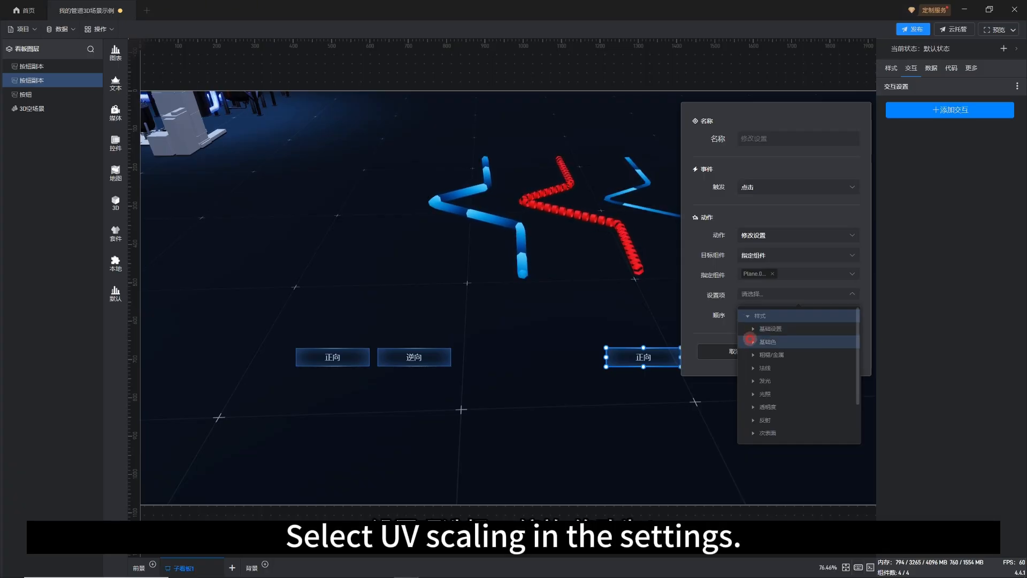
pyautogui.click(751, 340)
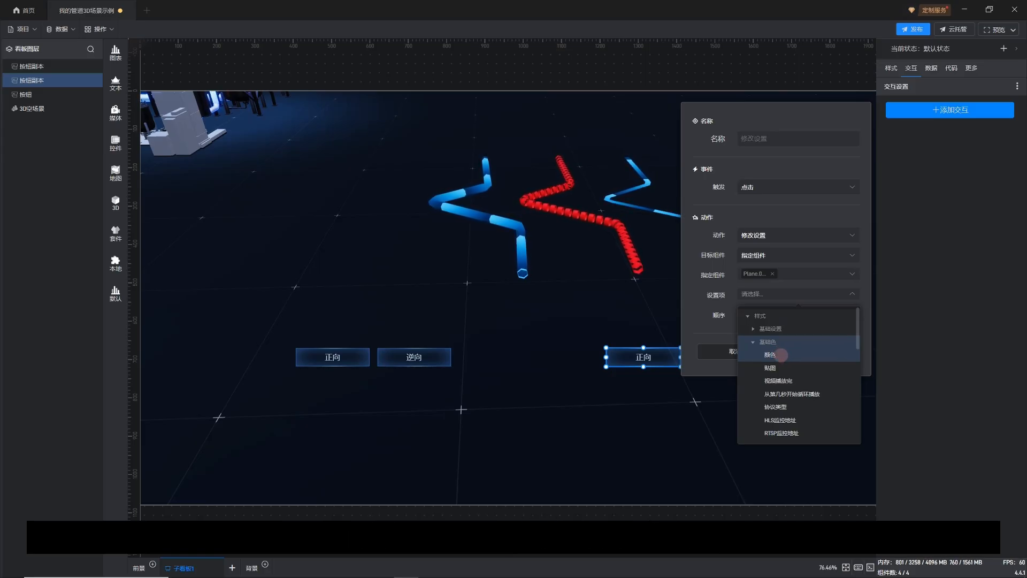
pyautogui.scroll(-2, 781, 355)
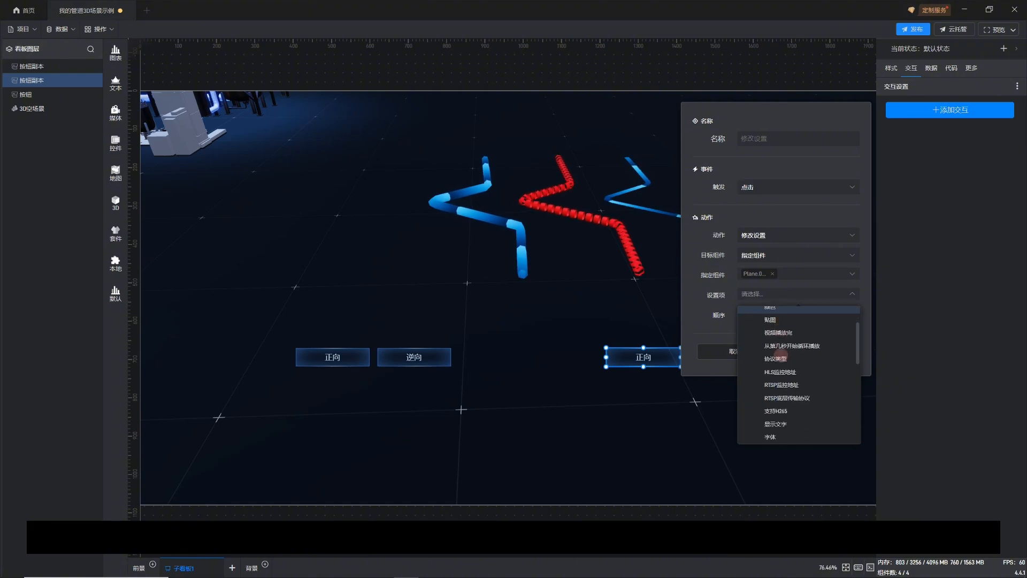
pyautogui.scroll(-6, 781, 357)
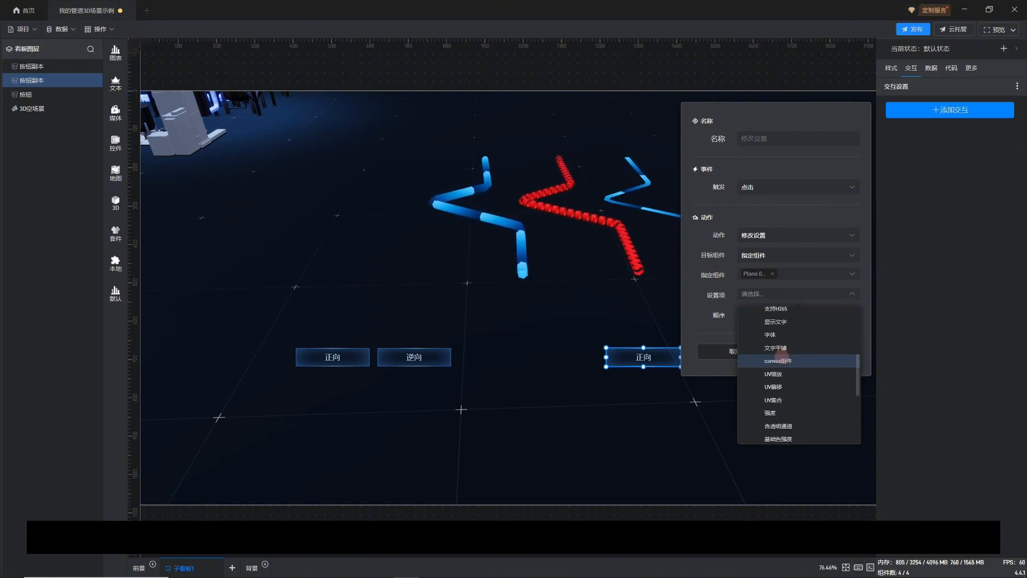
pyautogui.scroll(-4, 784, 357)
pyautogui.scroll(4, 786, 358)
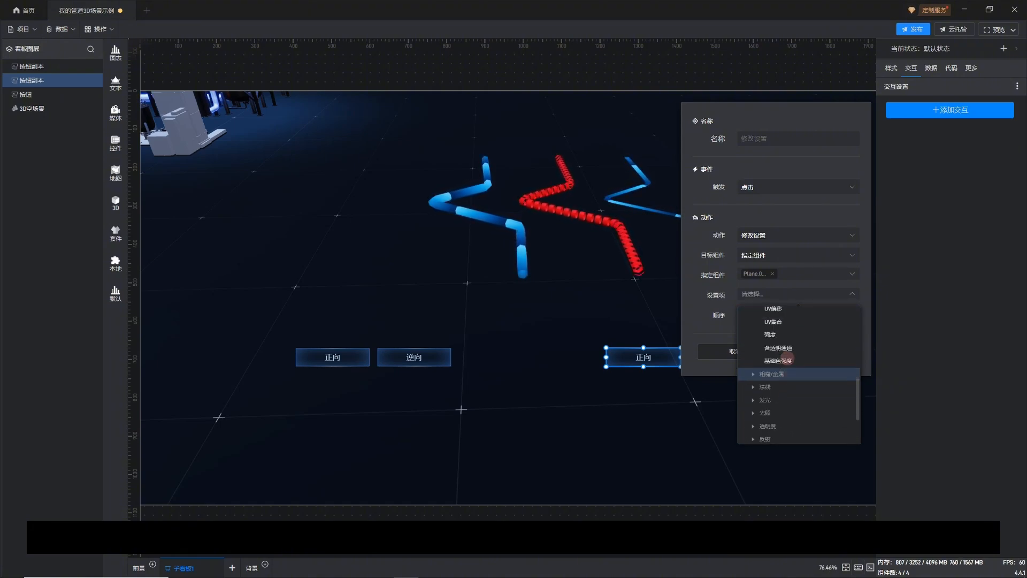
pyautogui.scroll(2, 787, 359)
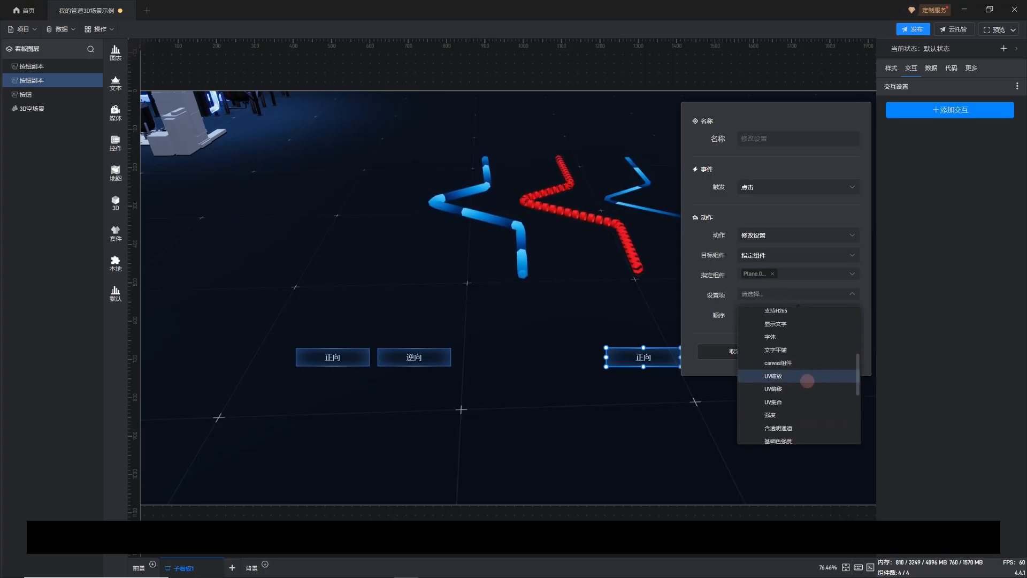
pyautogui.click(806, 380)
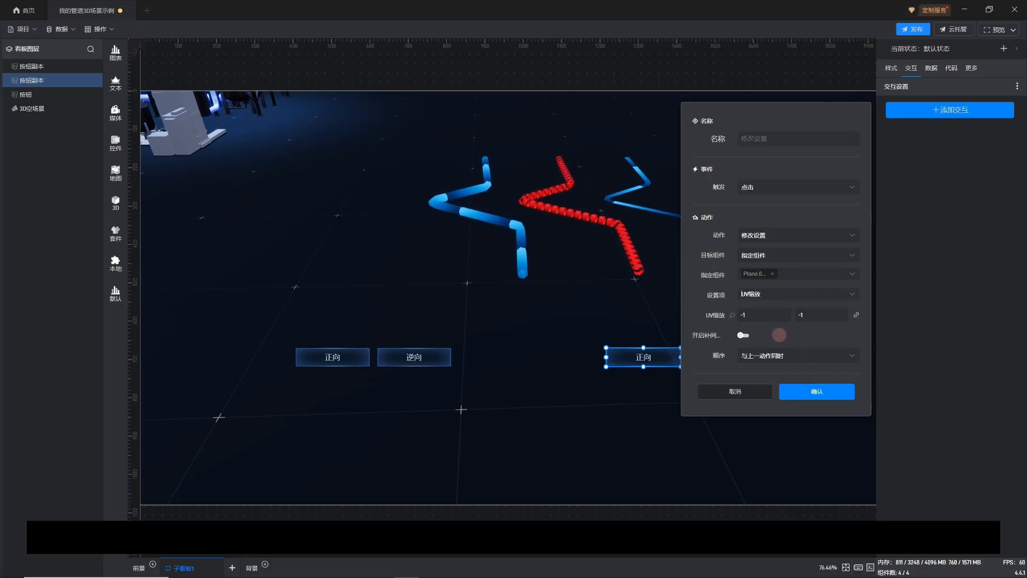
pyautogui.moveTo(765, 319); pyautogui.dragTo(722, 323)
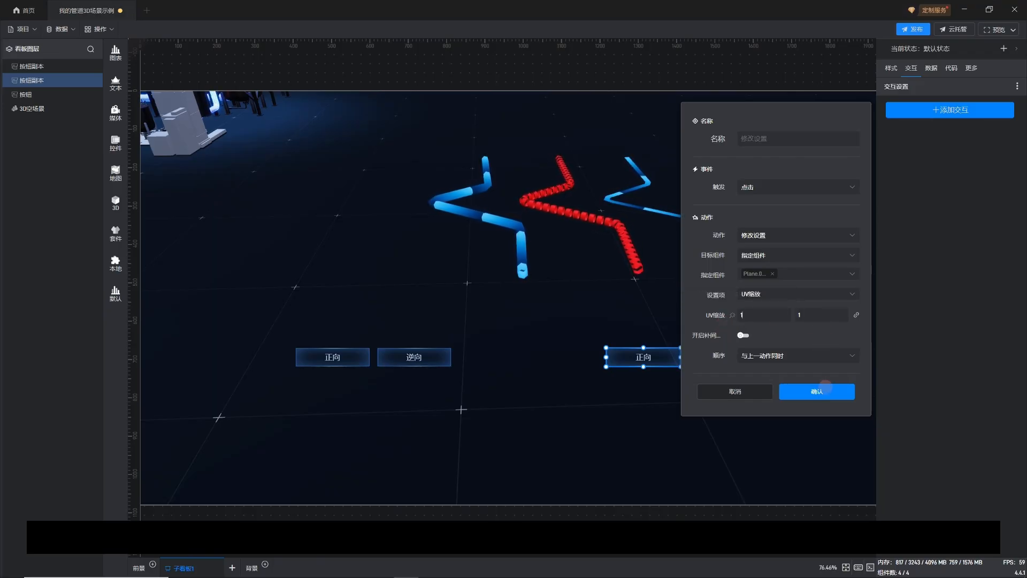
pyautogui.click(824, 390)
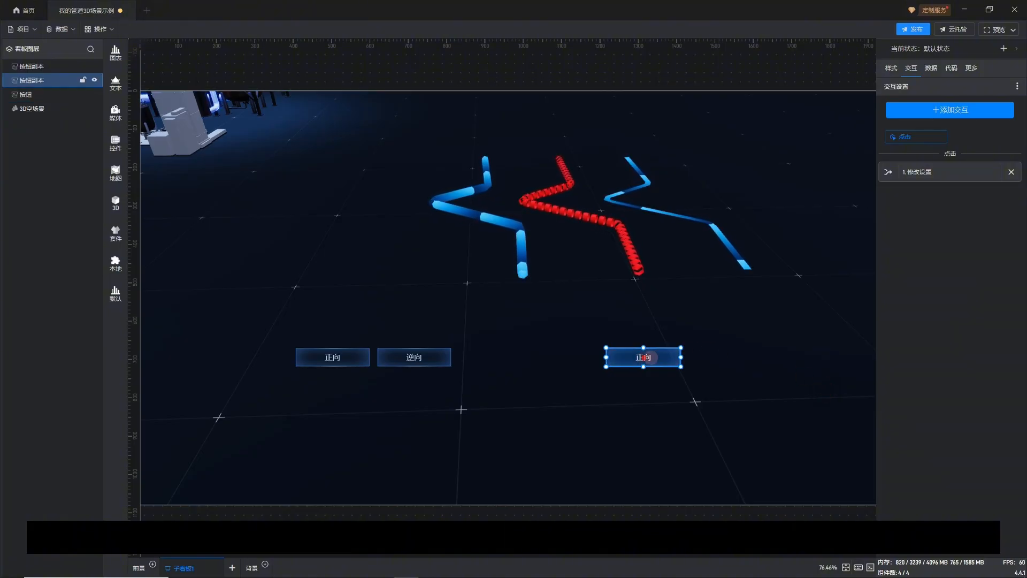
# Duplicate the second 正向 button directly to its right and change the copy's text to 逆向
pyautogui.keyDown('alt'); pyautogui.moveTo(643, 357); pyautogui.dragTo(723, 357); pyautogui.keyUp('alt')
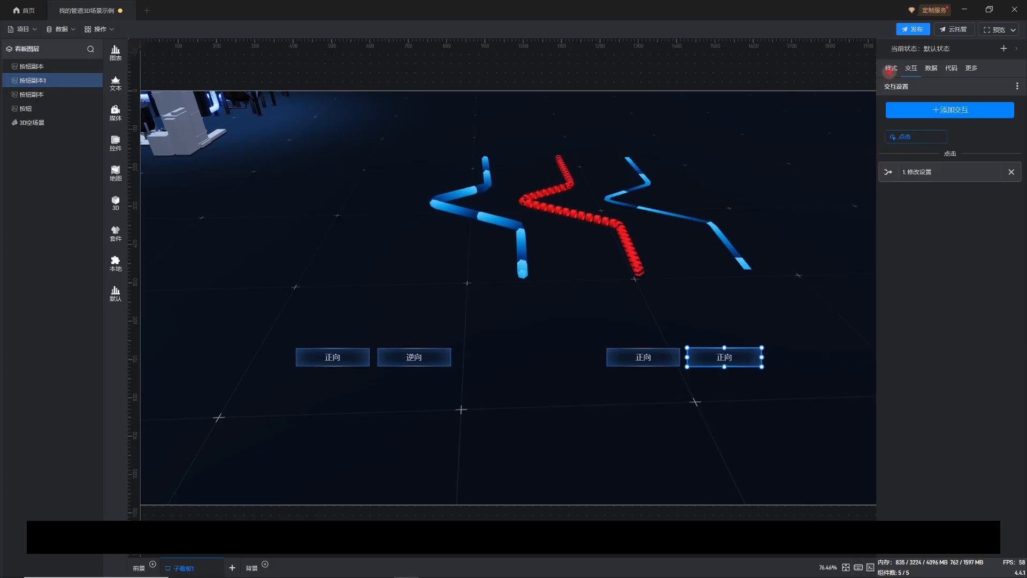
pyautogui.click(891, 68)
pyautogui.click(938, 165)
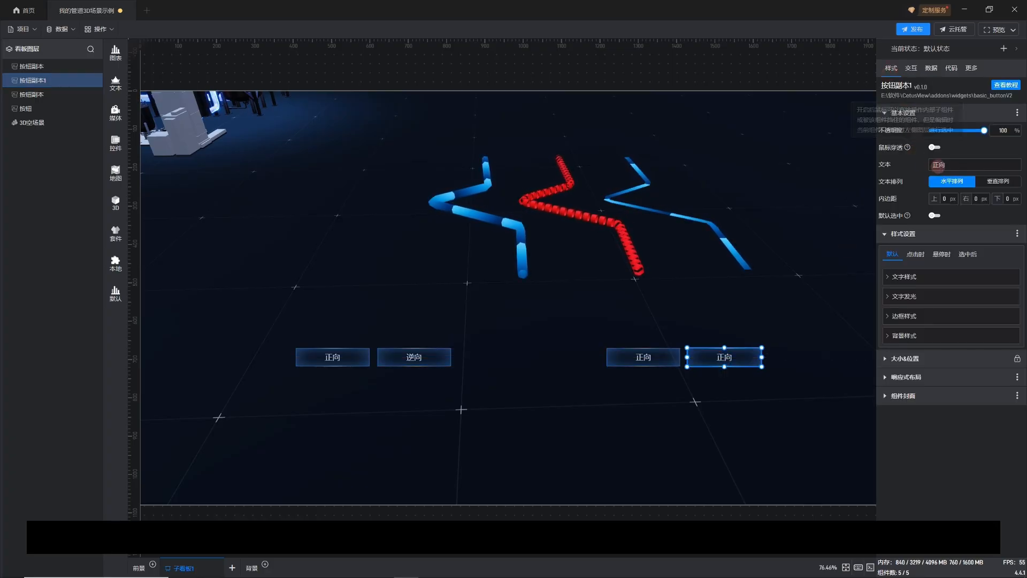
pyautogui.moveTo(911, 166); pyautogui.dragTo(902, 214)
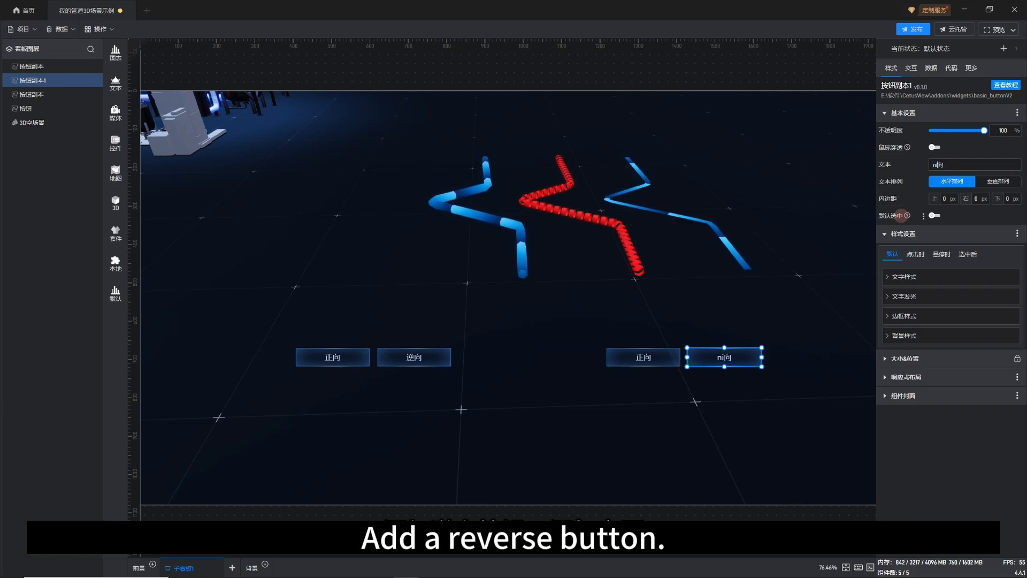
pyautogui.press('BackSpace')
pyautogui.press('BackSpace')
pyautogui.write('n')
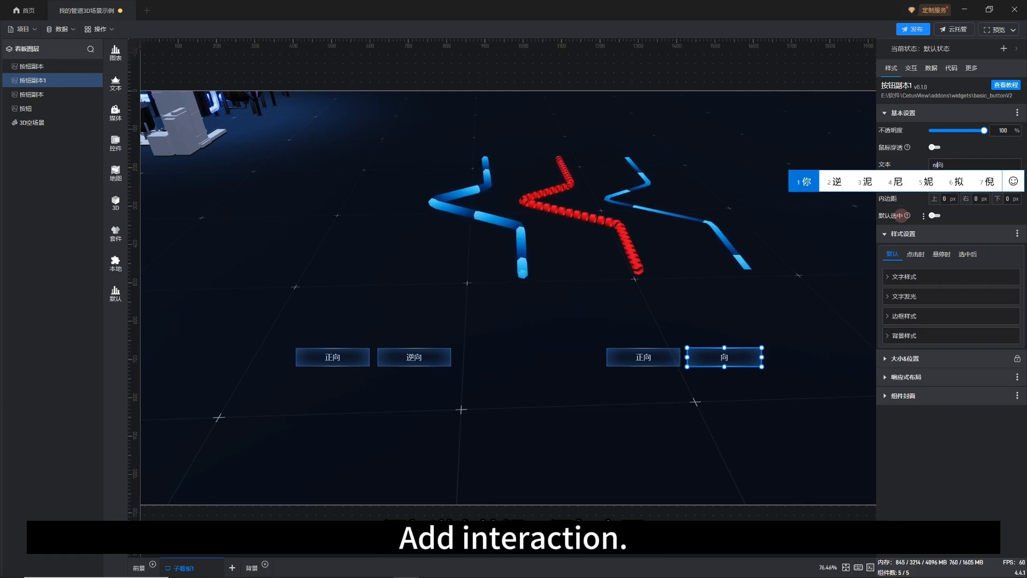
pyautogui.write('i2')
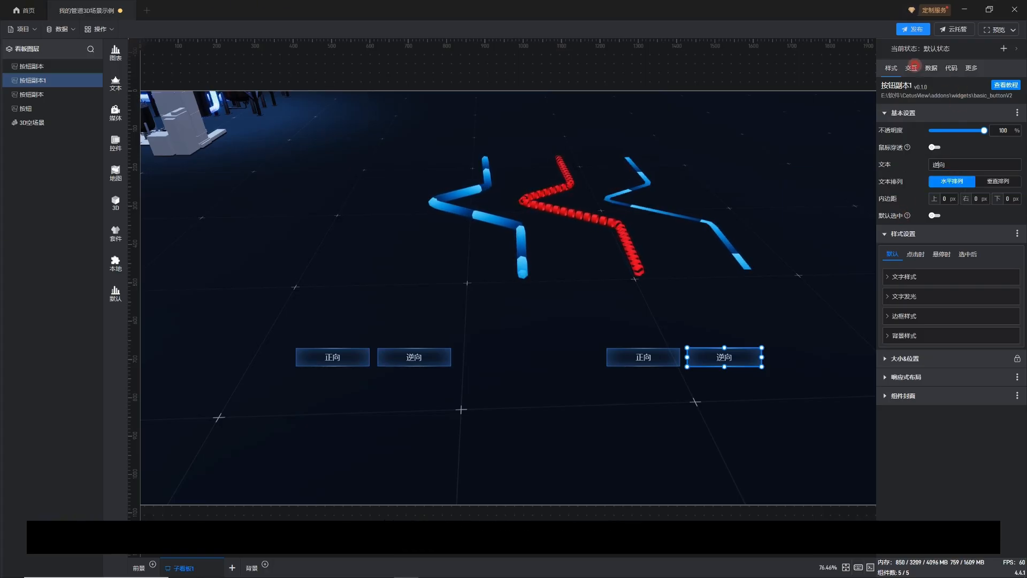
# Set both UV缩放 values to -1 in the new 逆向 button's 修改设置 interaction
pyautogui.click(911, 67)
pyautogui.click(945, 172)
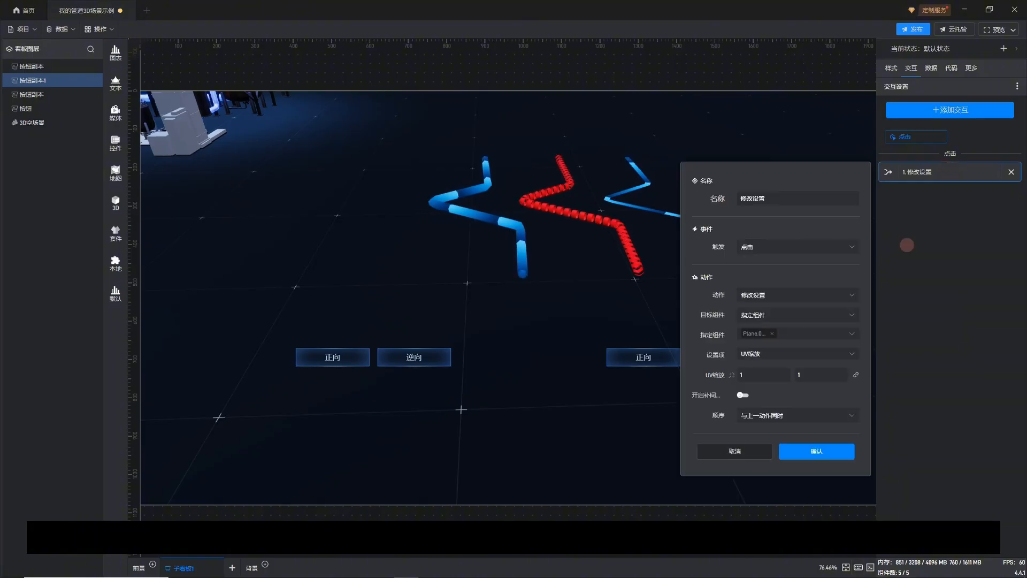
pyautogui.click(760, 370)
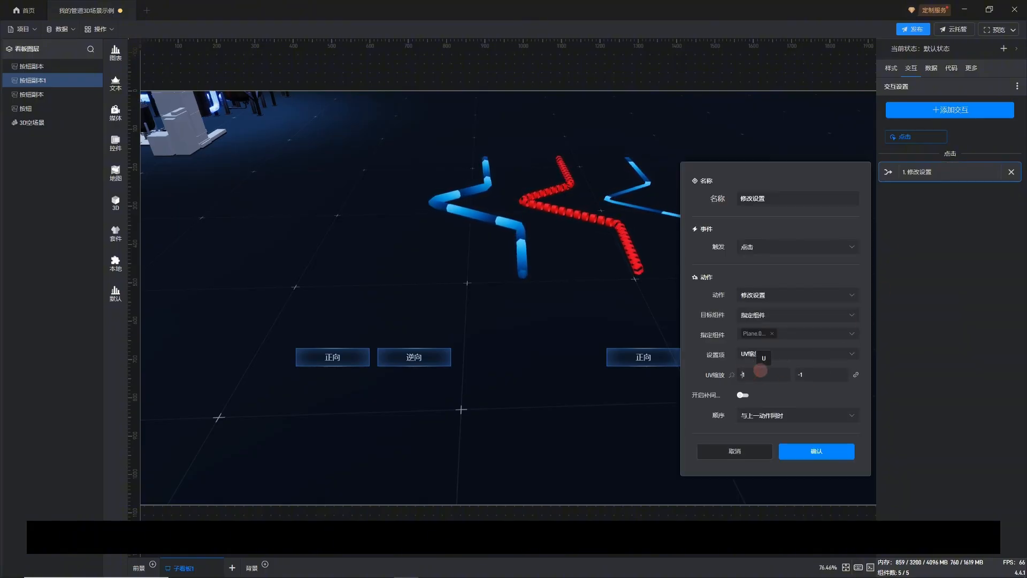
pyautogui.click(823, 451)
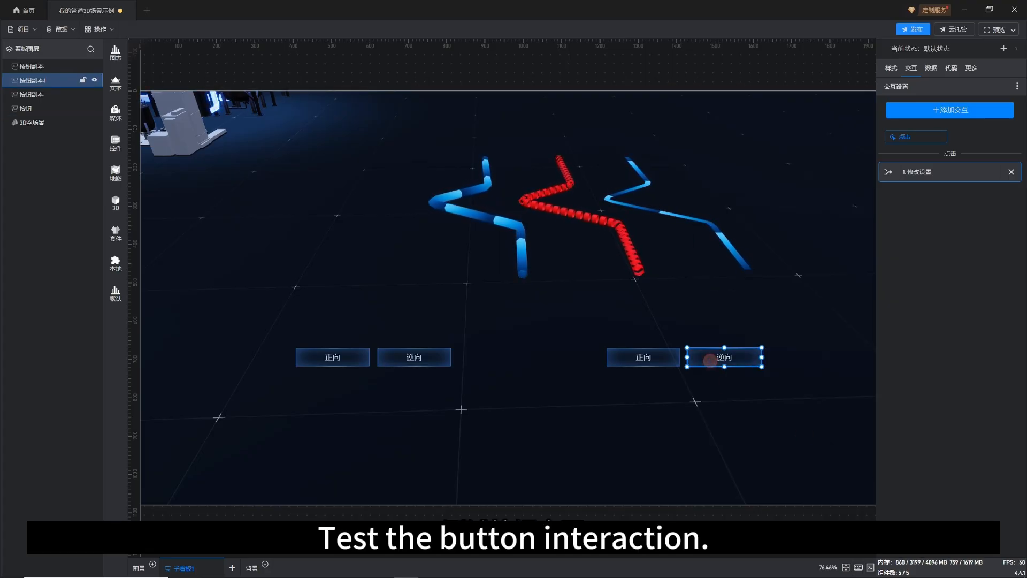
# Test the second pair of 正向 and 逆向 buttons by triggering them in turn and watching the model pipes' flow direction
pyautogui.click(650, 355)
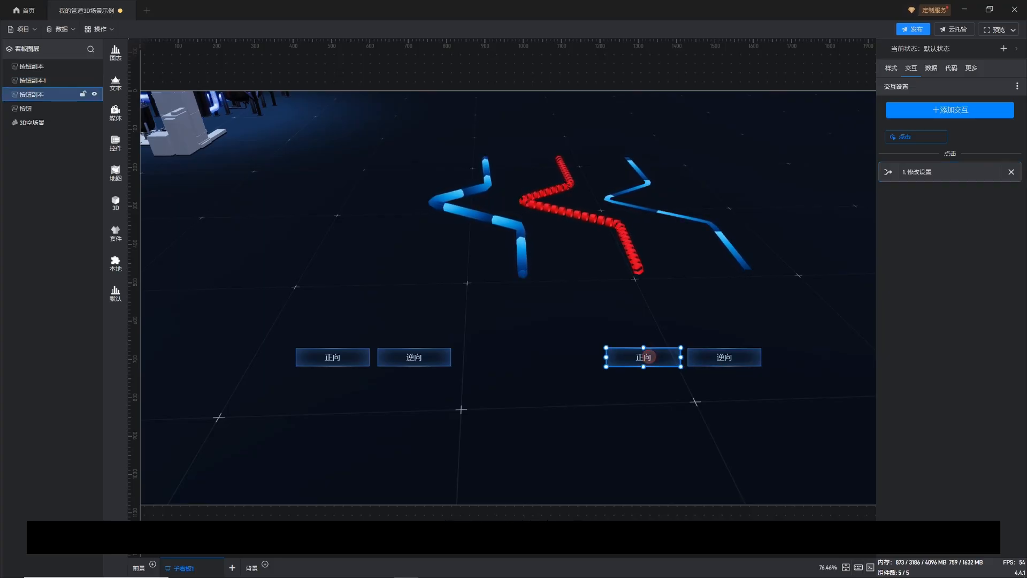
pyautogui.click(732, 357)
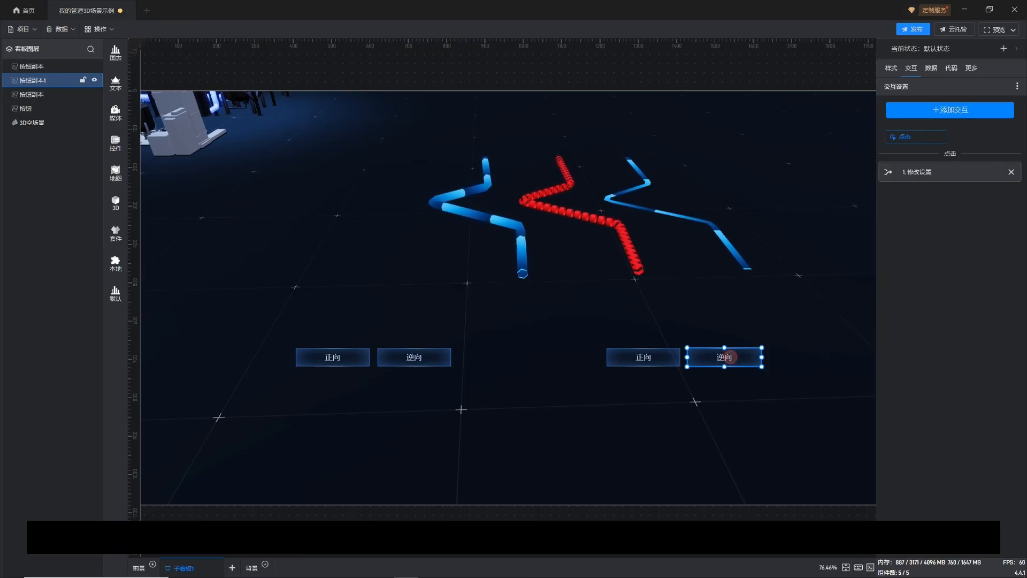
pyautogui.scroll(3, 602, 288)
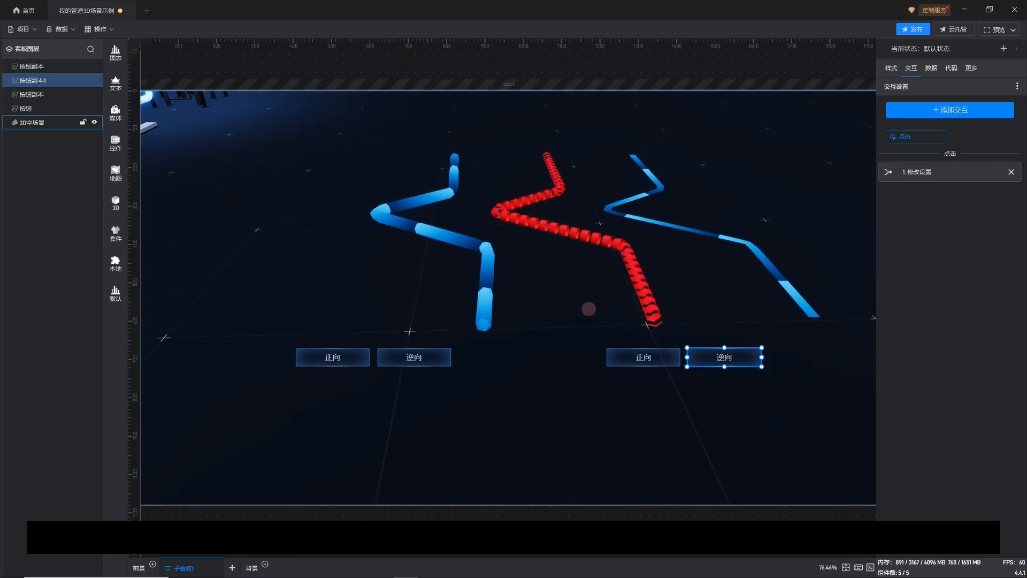
pyautogui.click(630, 356)
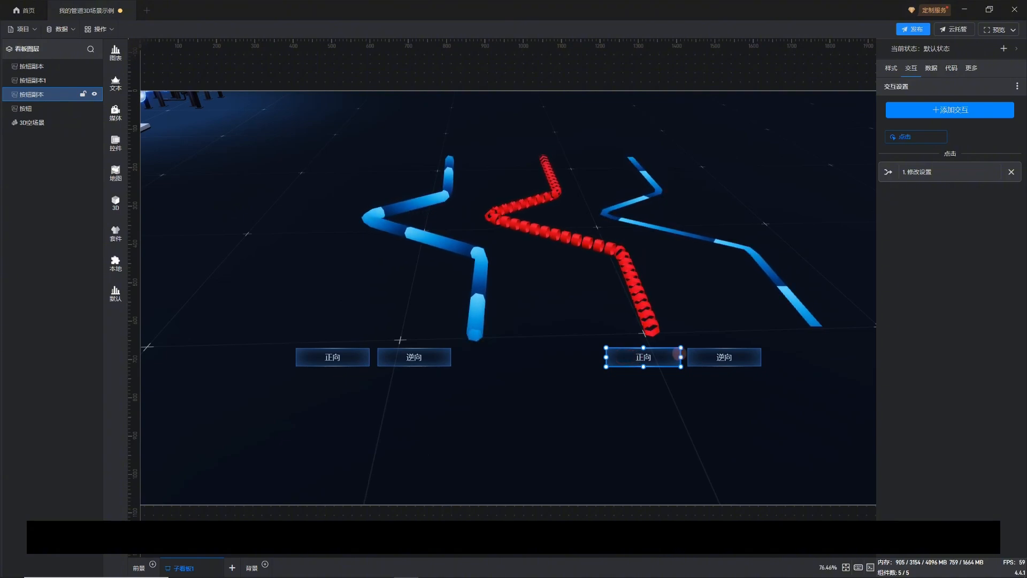
pyautogui.click(723, 353)
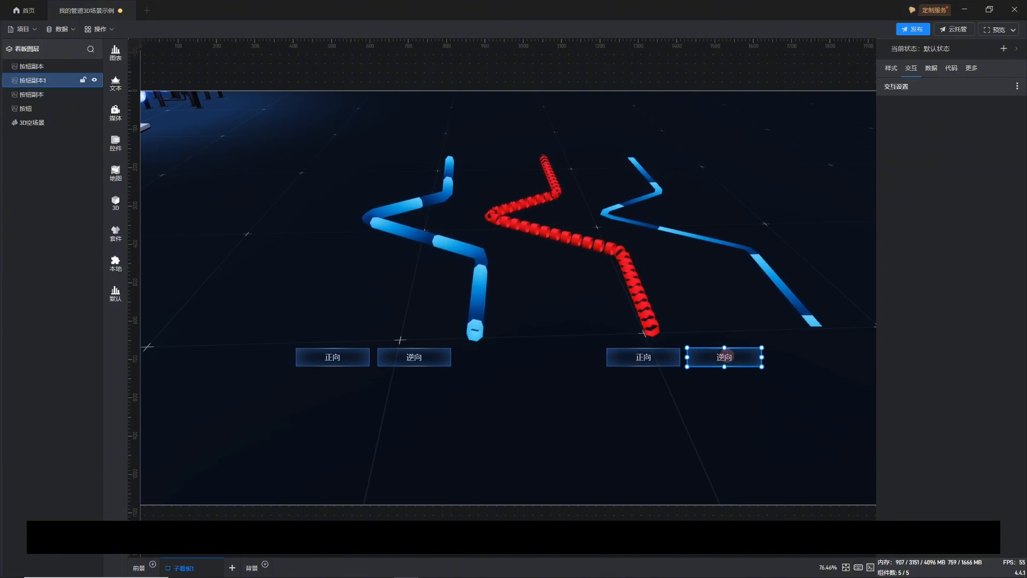